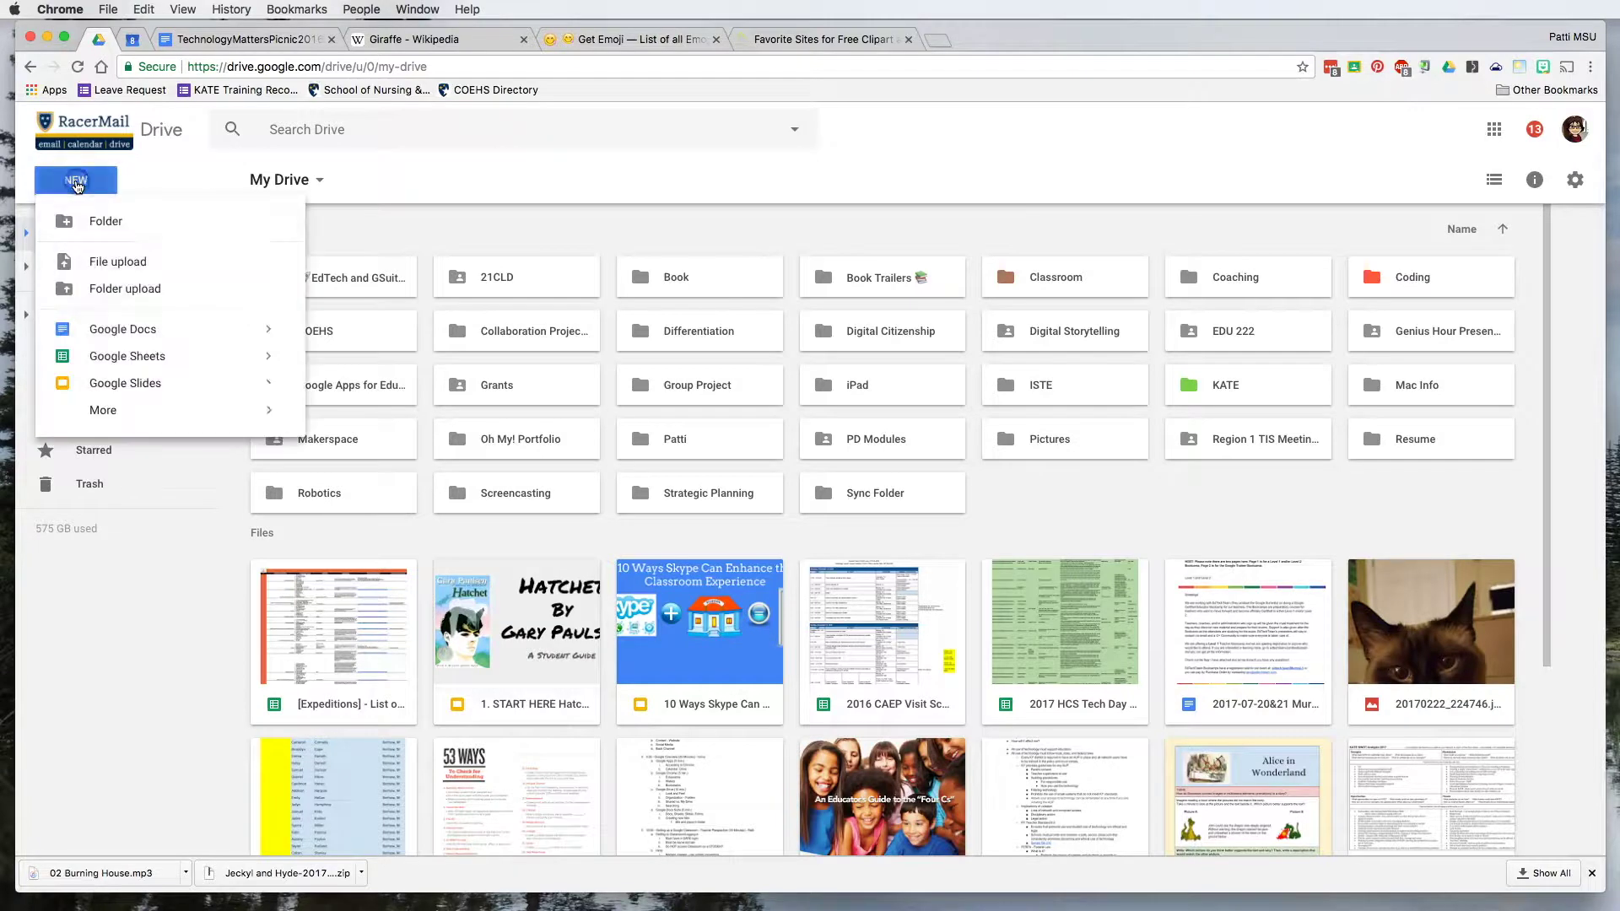
- Create a new blank Google Docs document and name it "Oh My! 2"
click(116, 329)
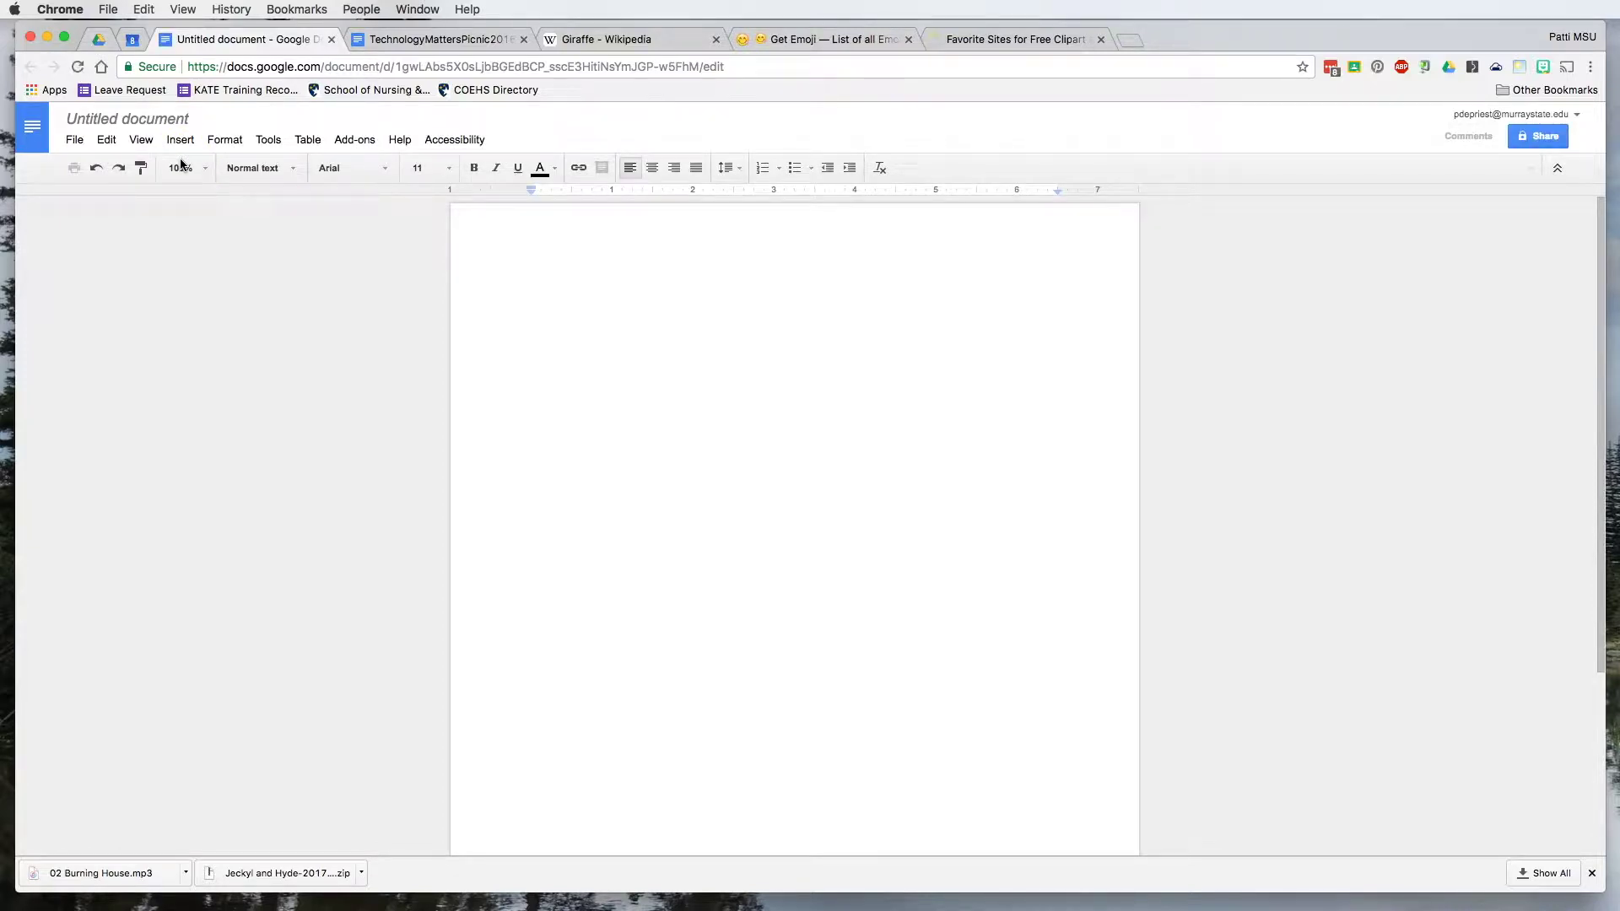
click(197, 118)
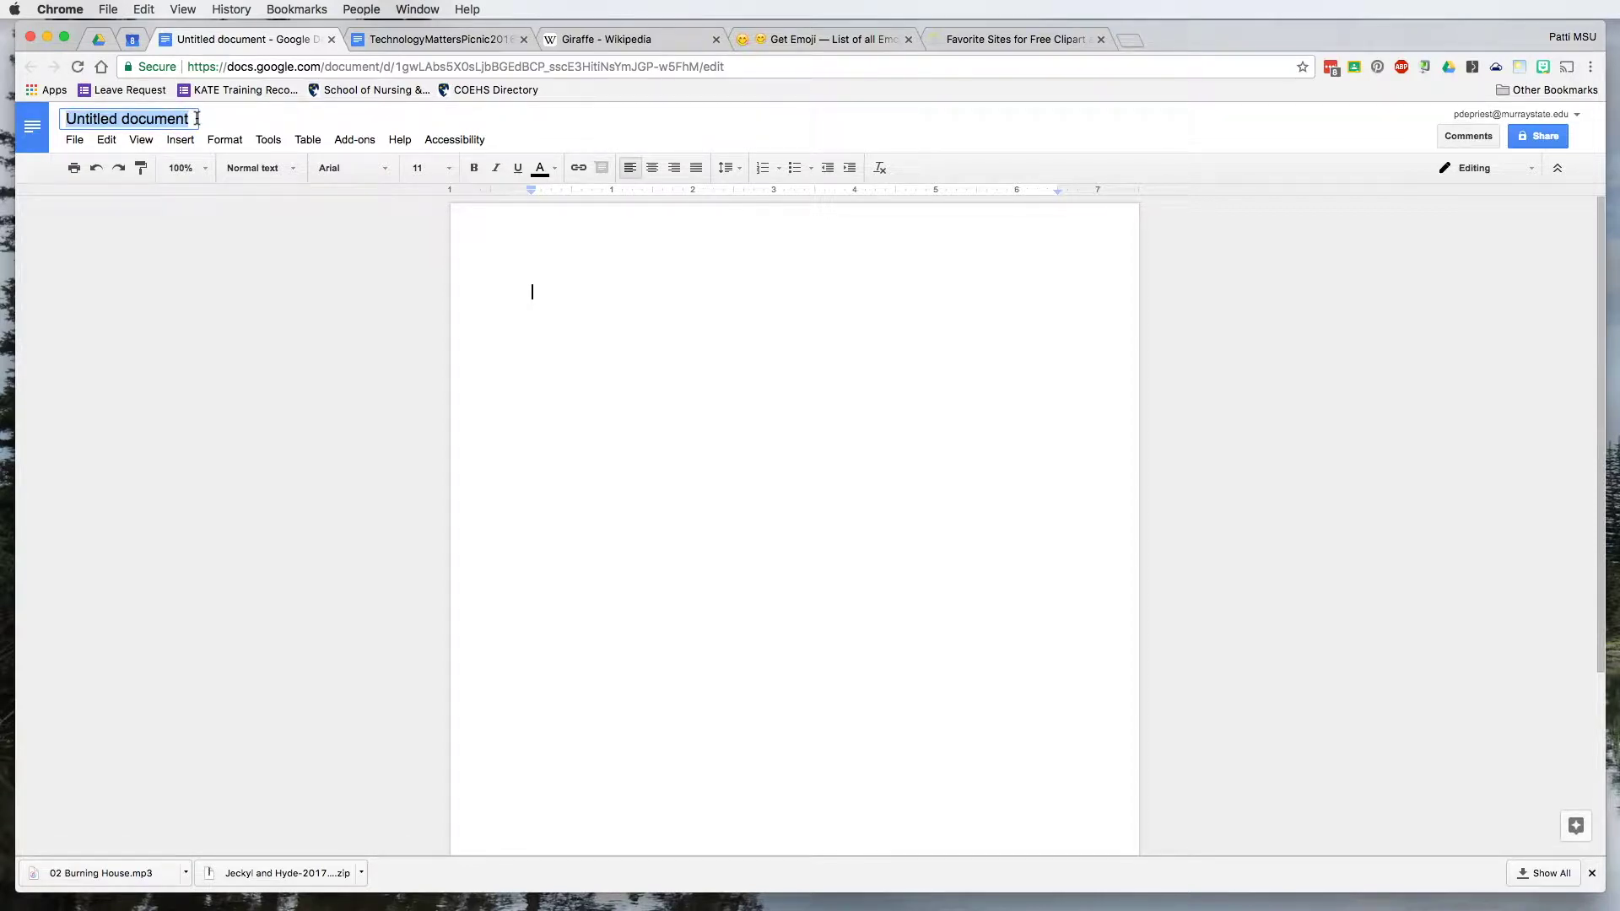
text(Oh My! 2)
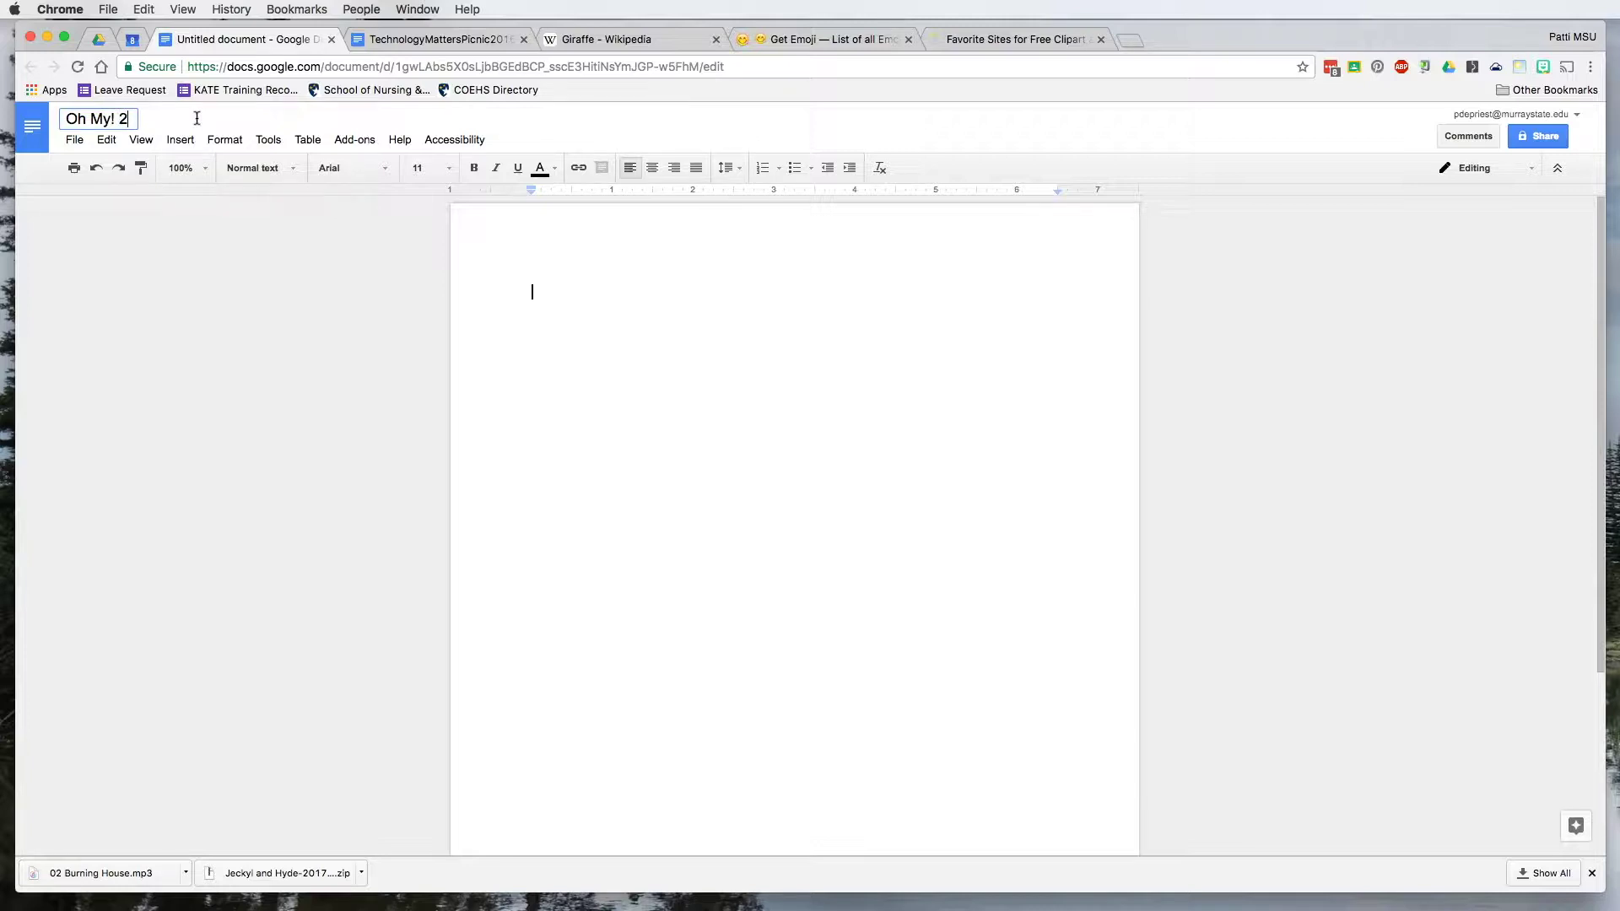
click(160, 240)
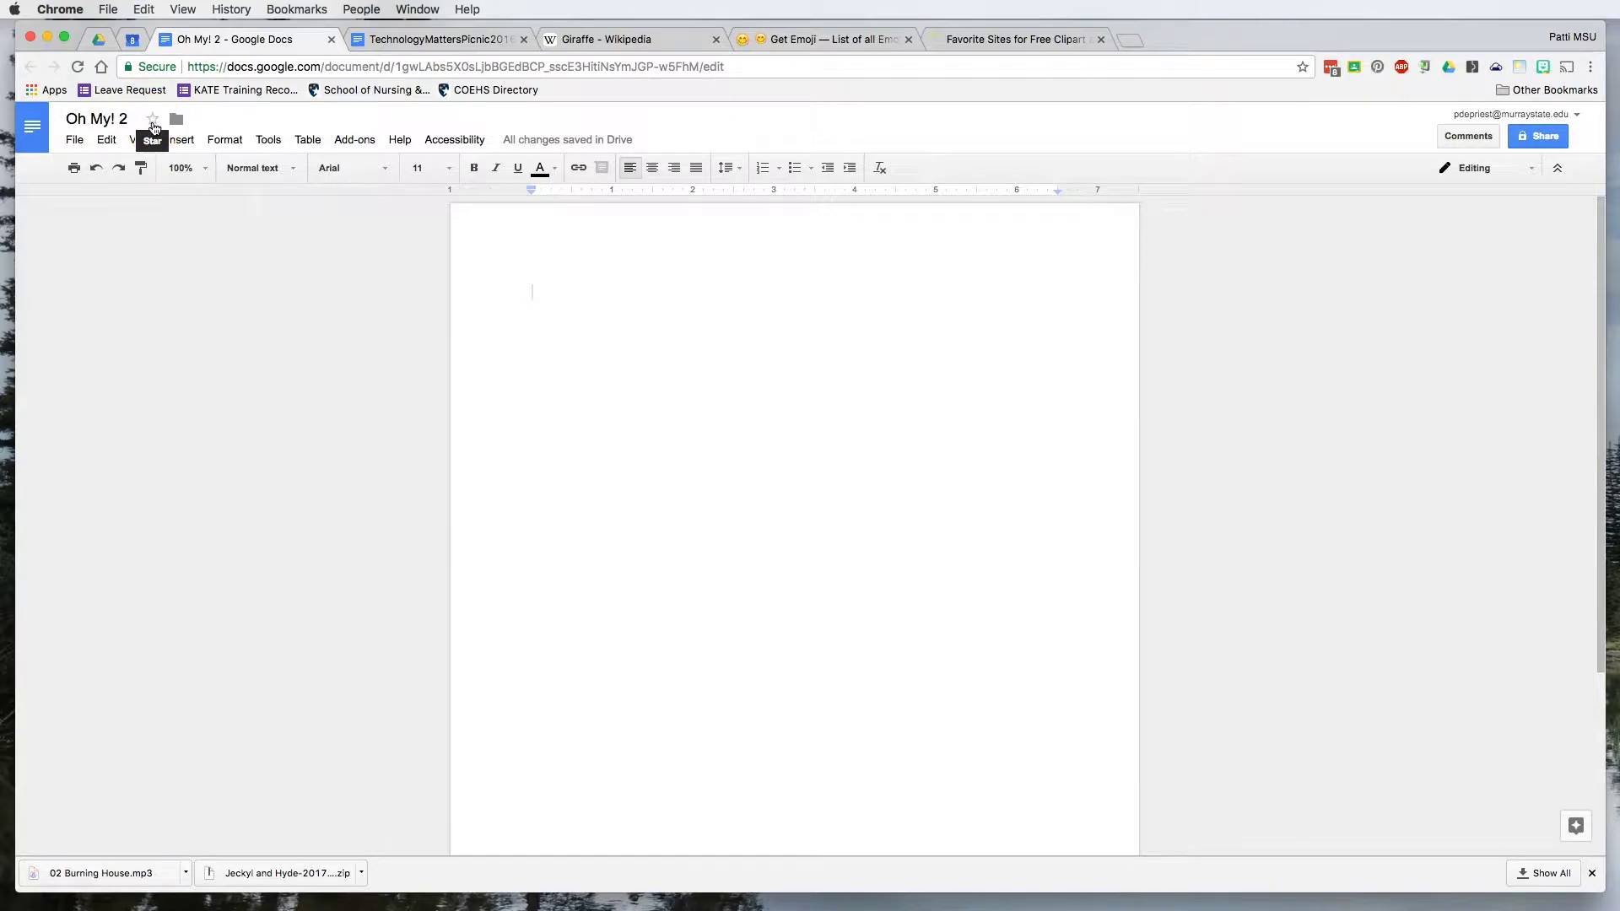
- Star the "Oh My! 2" document and look for it among the starred files in Google Drive
click(102, 45)
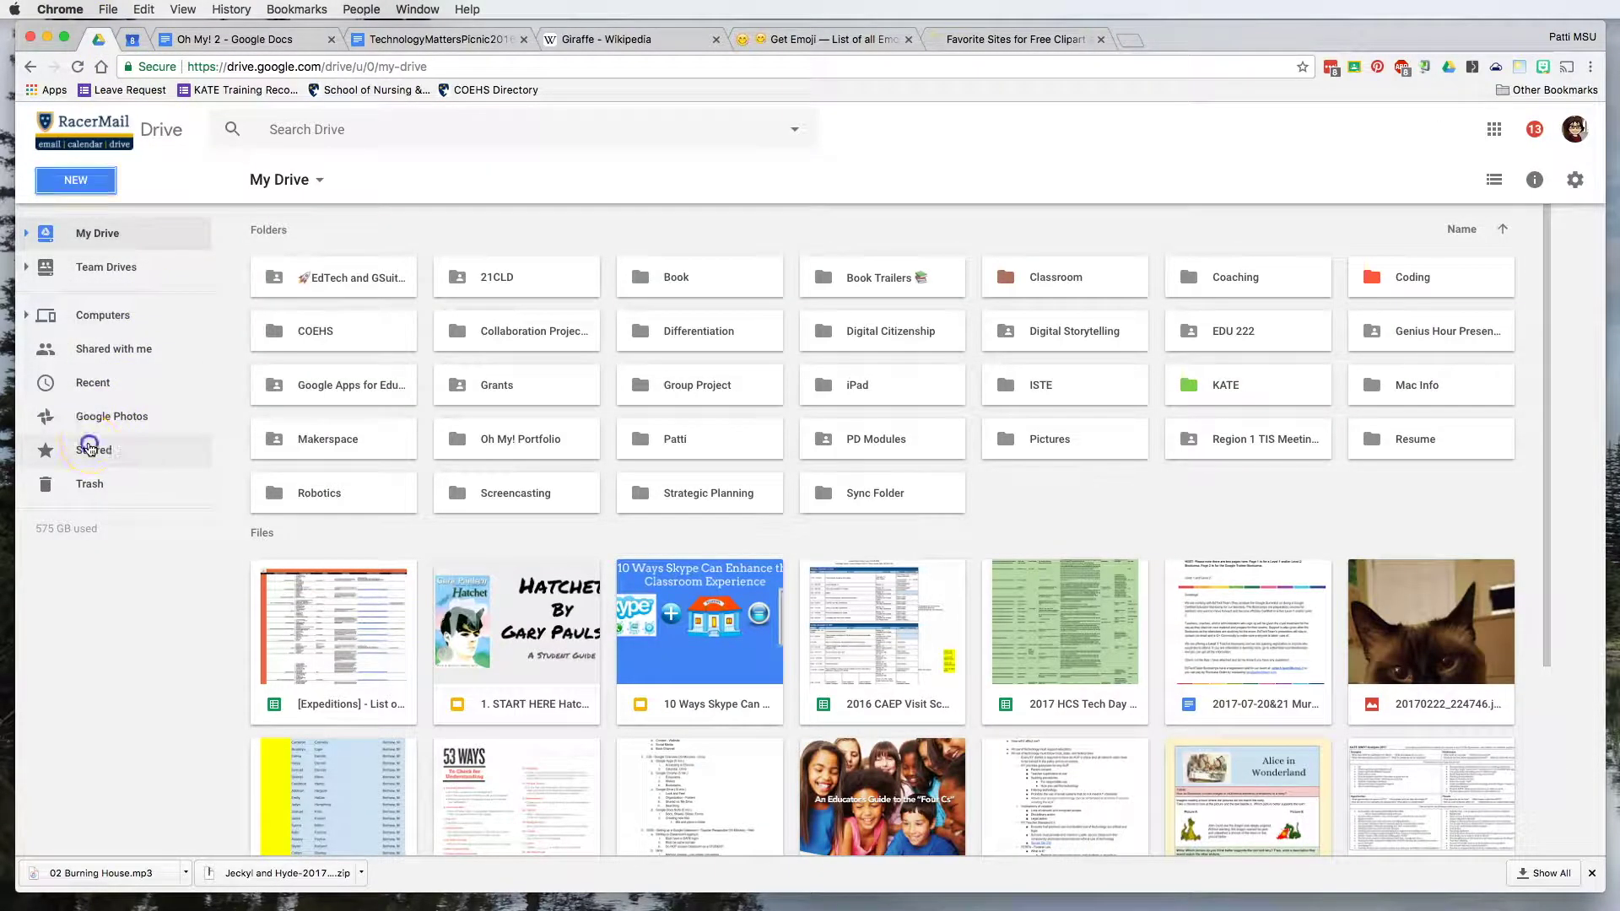
click(47, 449)
scroll(711, 578, down, 1)
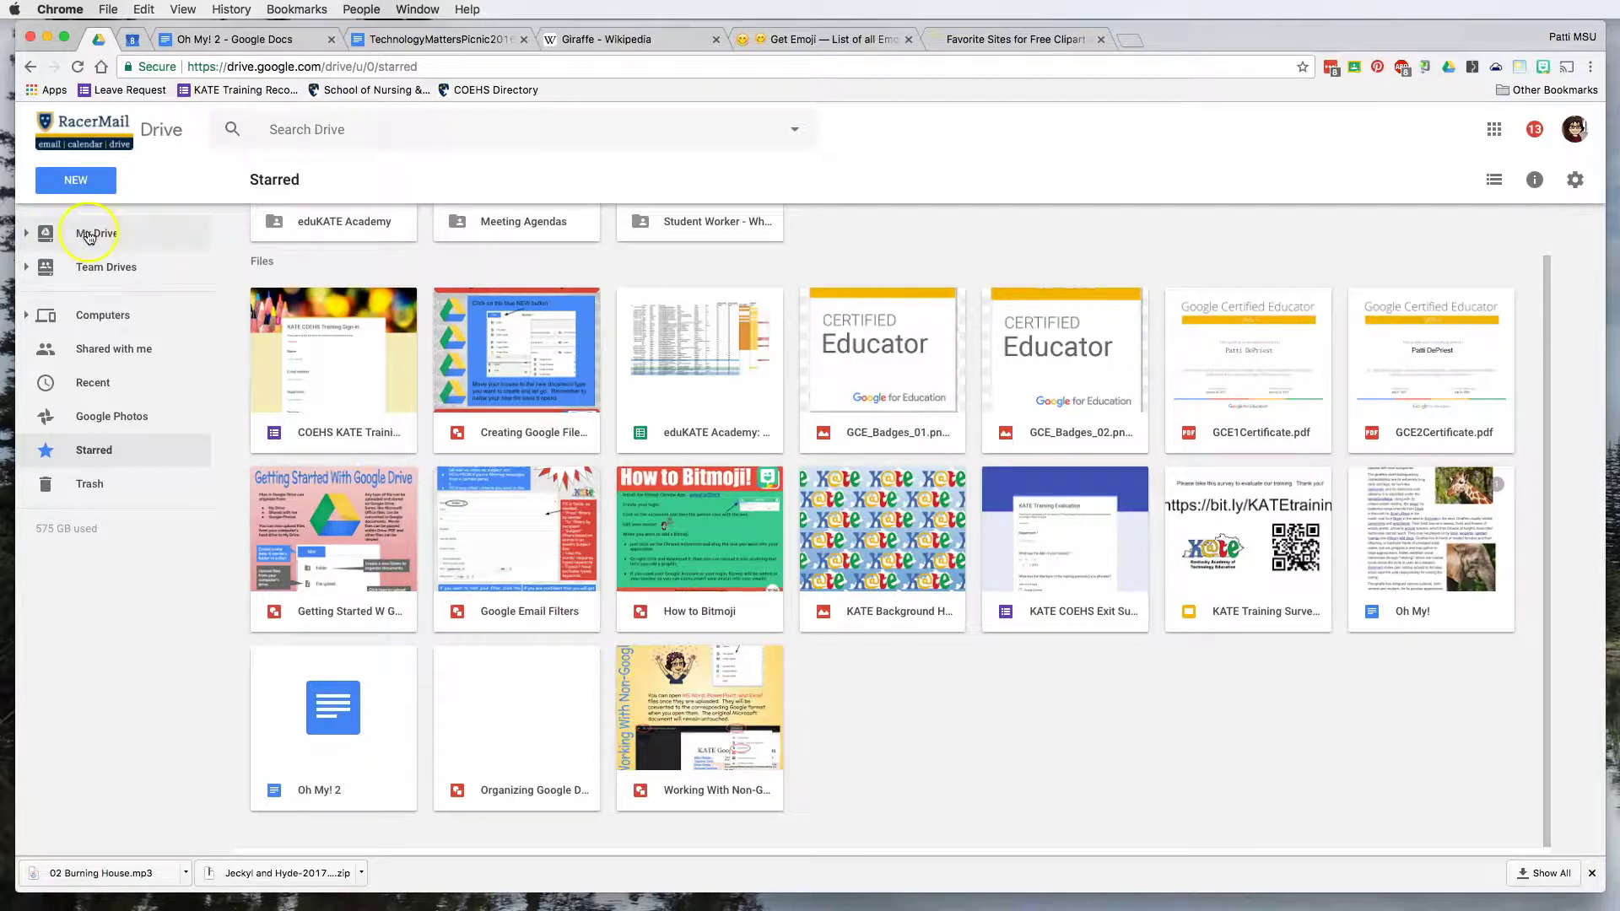
- Move the "Oh My! 2" document from My Drive into the Google Level 1 folder, browsing to it through the KATE folder
click(285, 41)
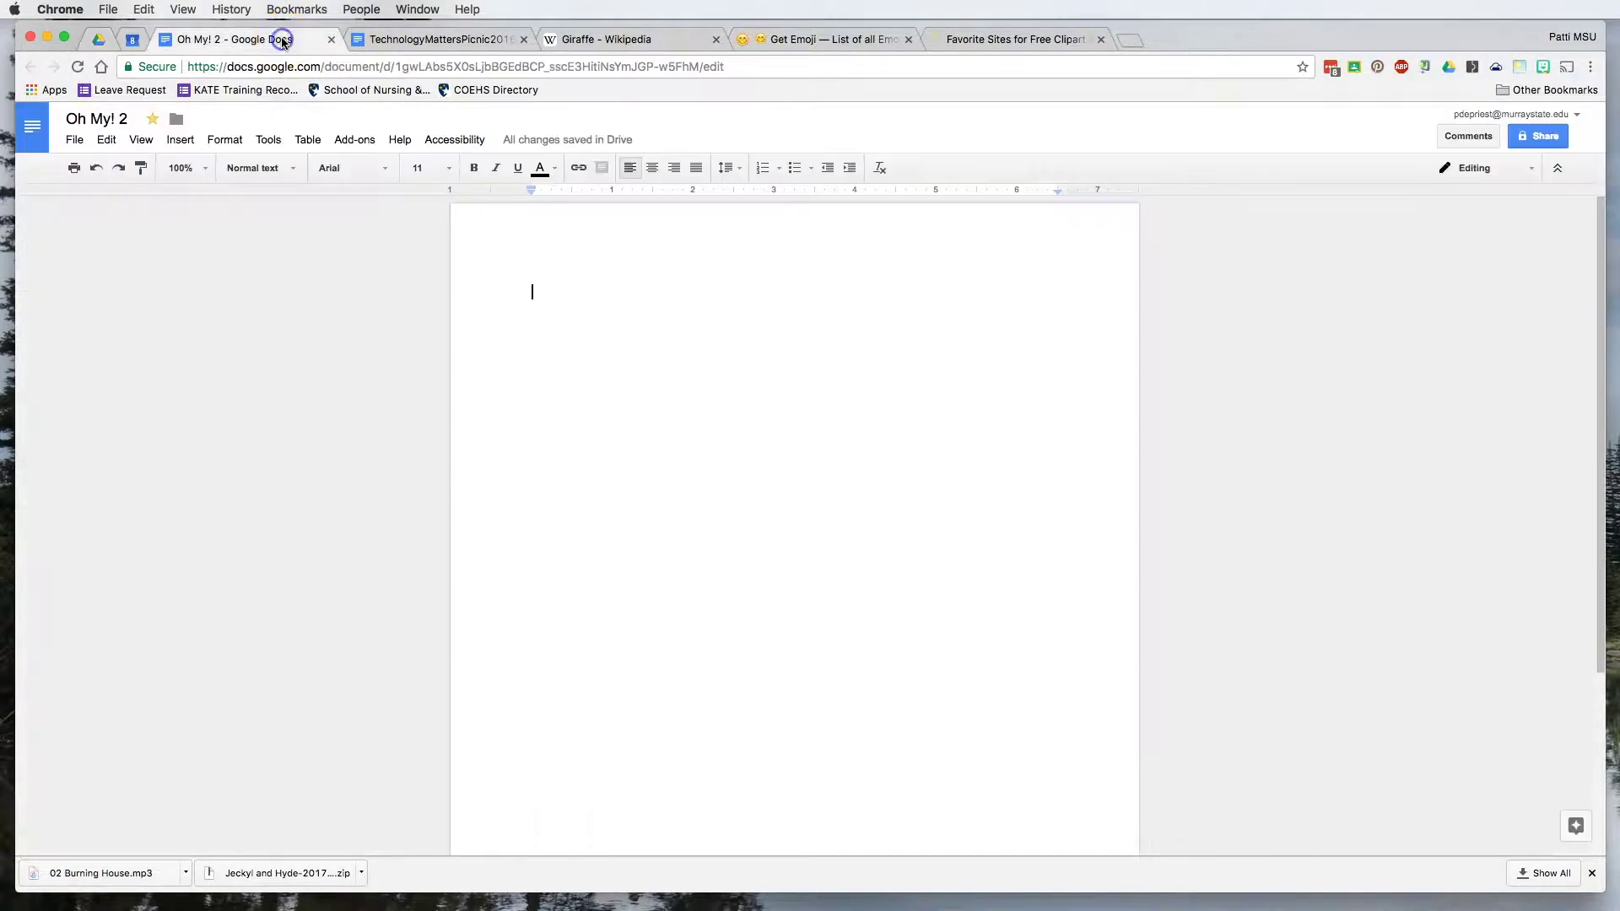
click(177, 122)
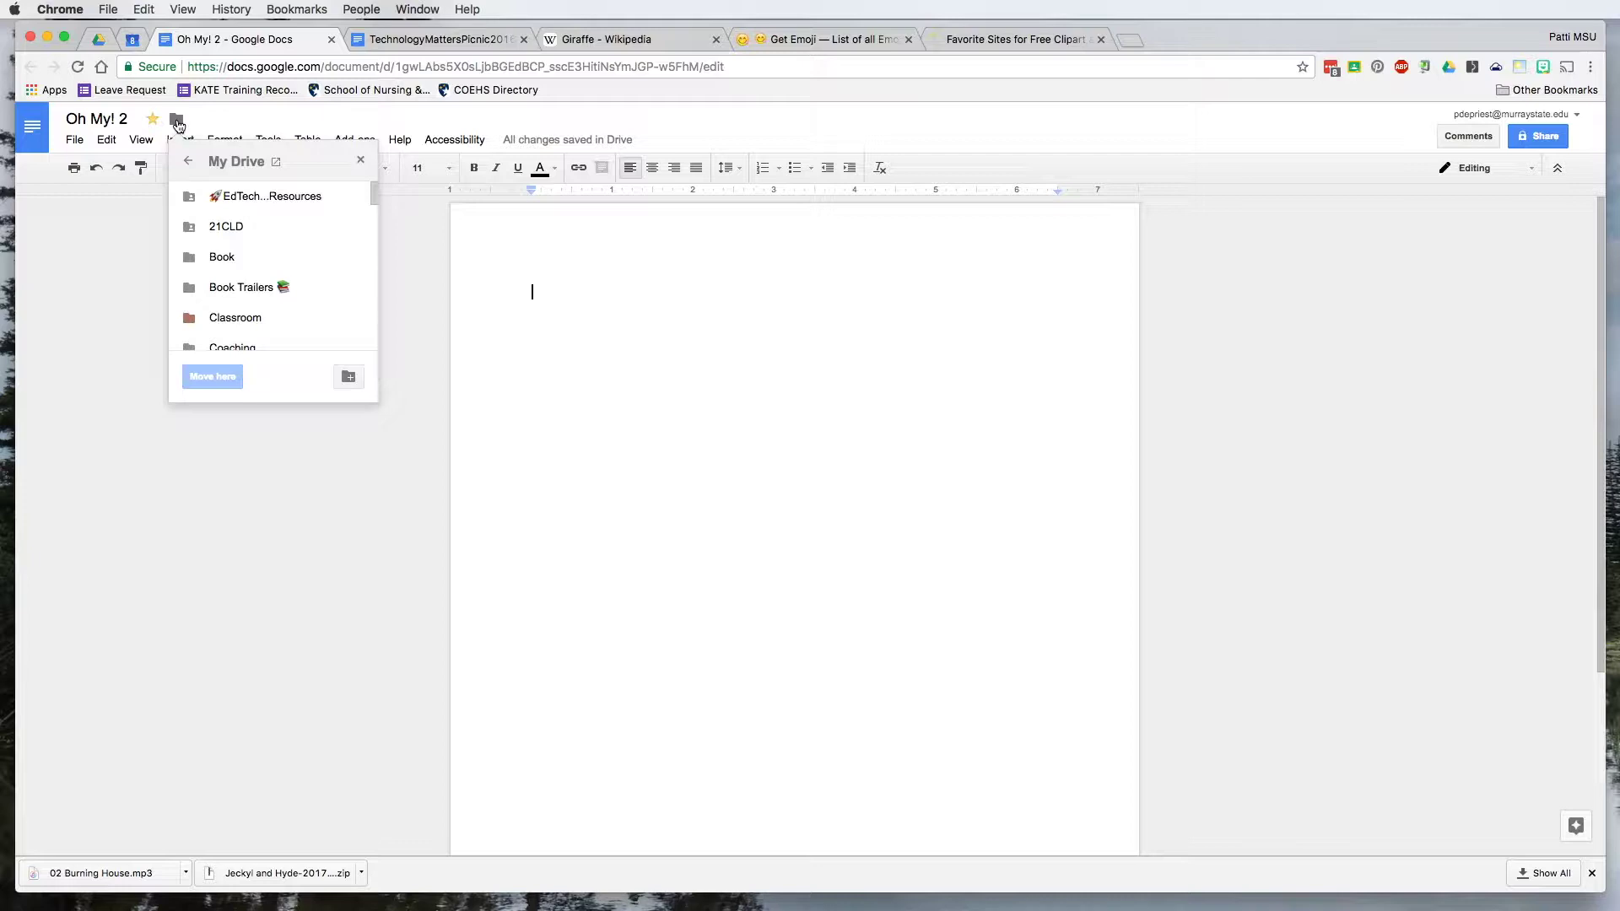
scroll(291, 287, down, 5)
scroll(292, 292, down, 6)
scroll(295, 288, up, 2)
scroll(295, 288, up, 4)
scroll(295, 287, down, 2)
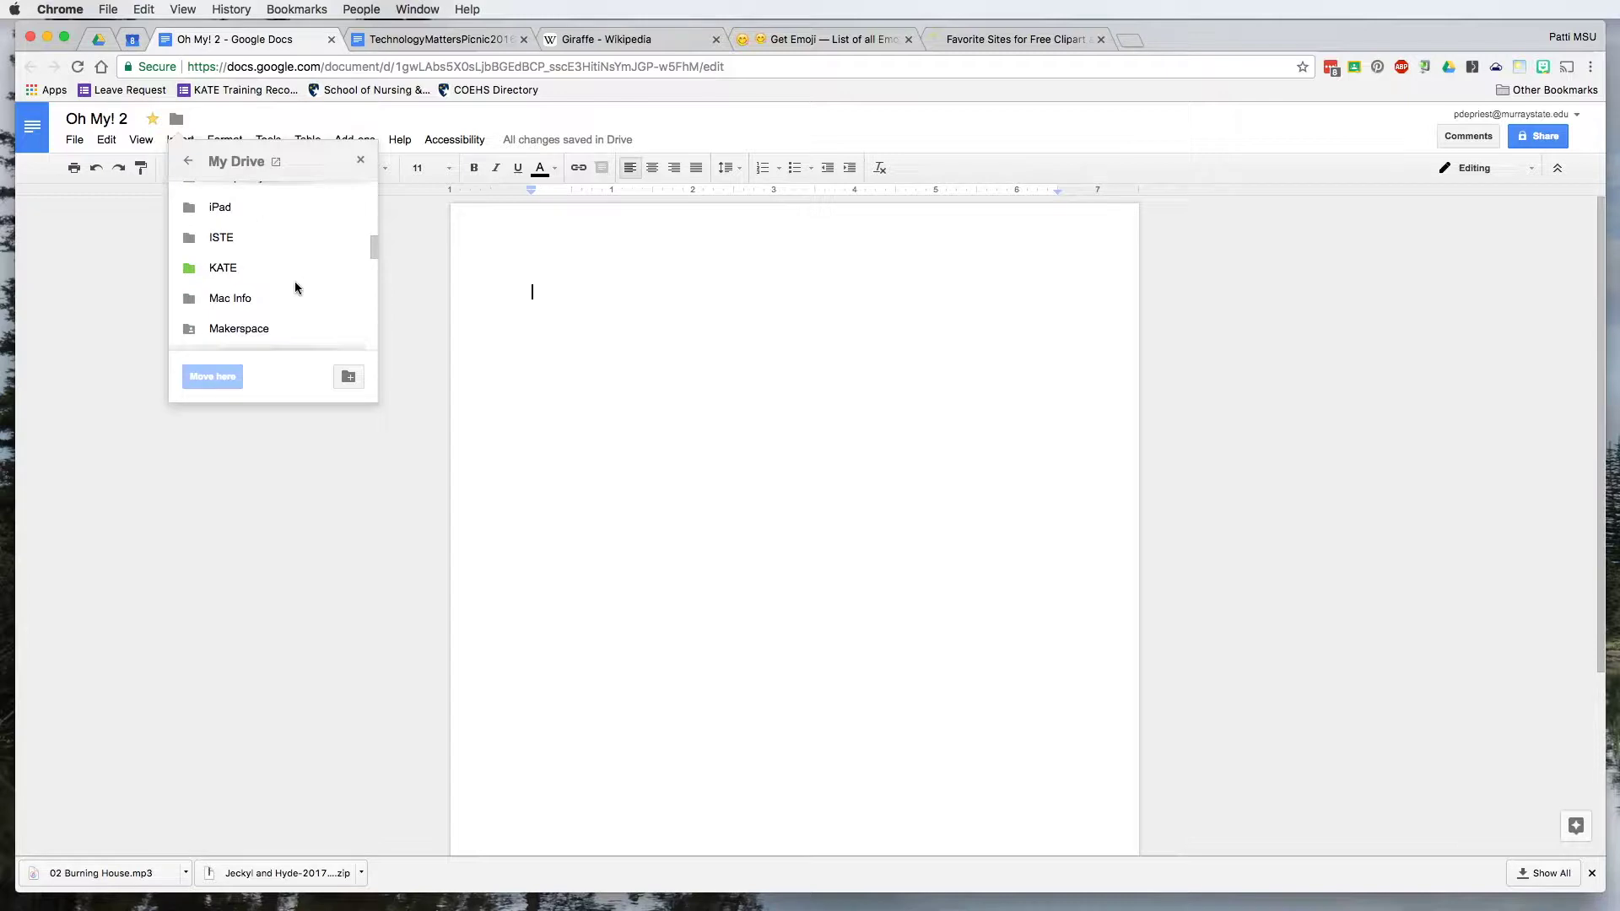
click(341, 269)
scroll(320, 300, down, 4)
click(343, 237)
click(364, 229)
click(217, 378)
click(216, 378)
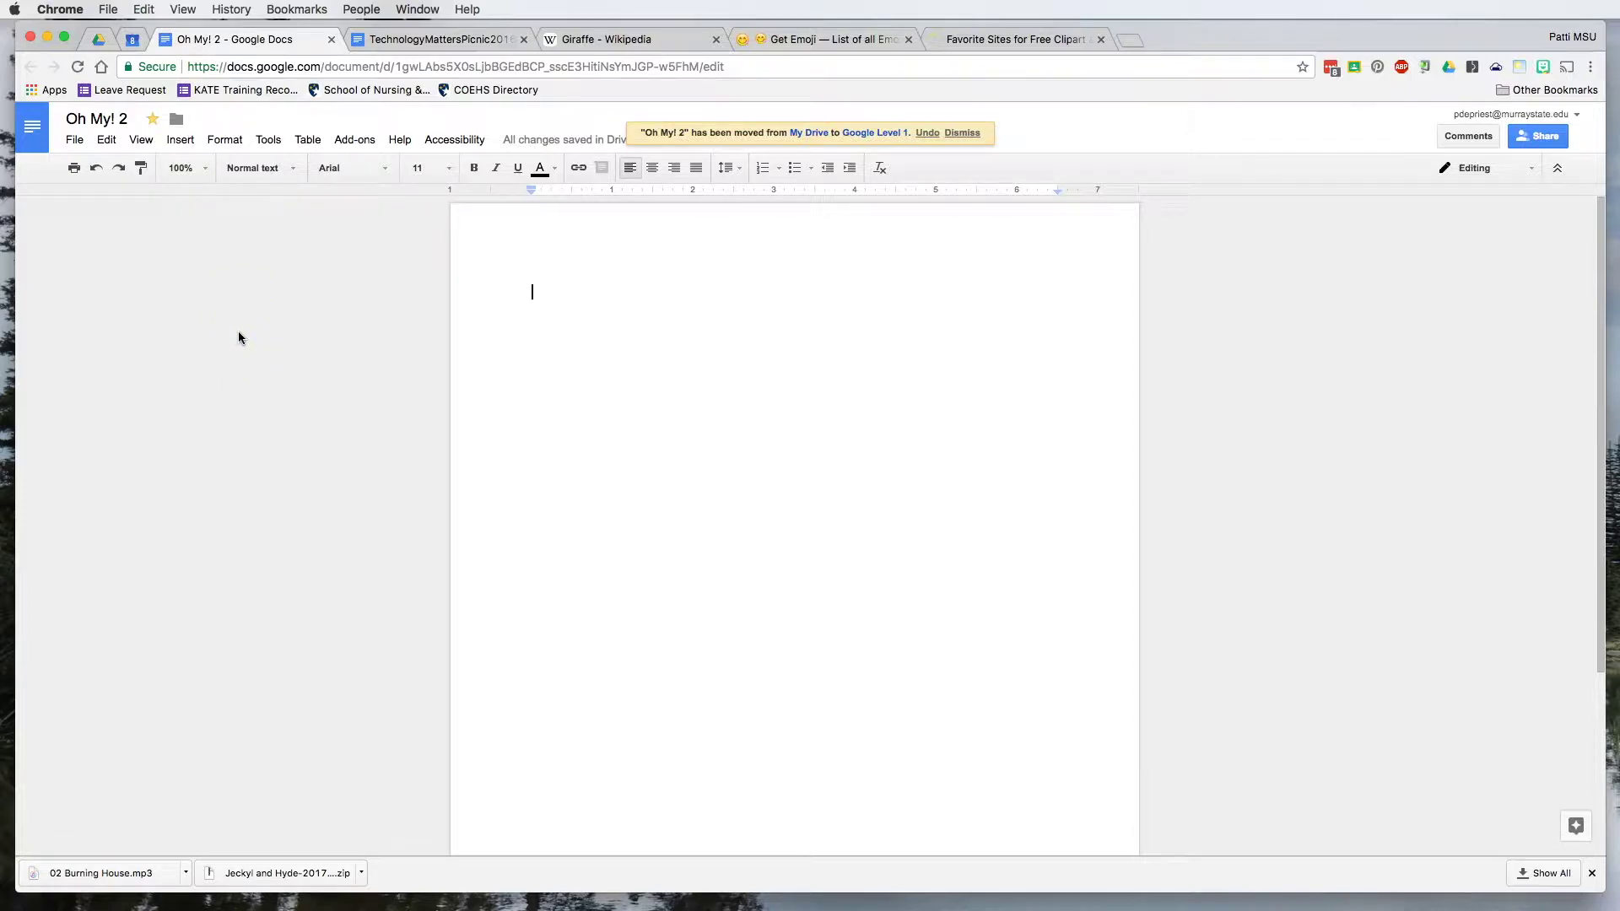
- Paste the introductory paragraphs of the Wikipedia Giraffe article into the "Oh My! 2" document
drag(452, 390, 432, 426)
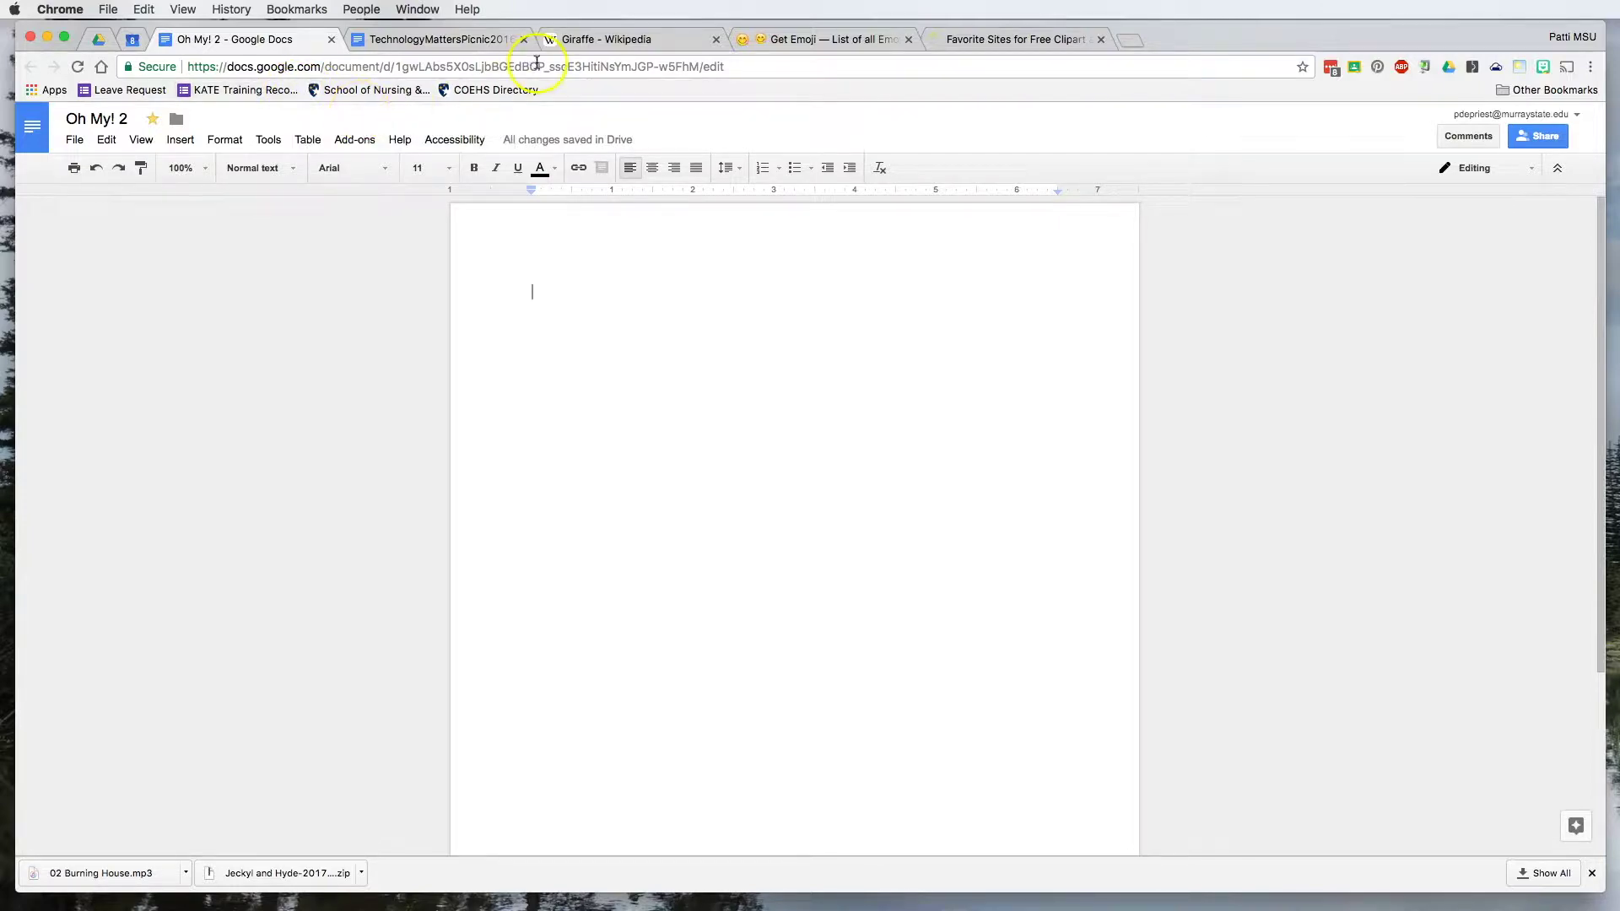
click(591, 39)
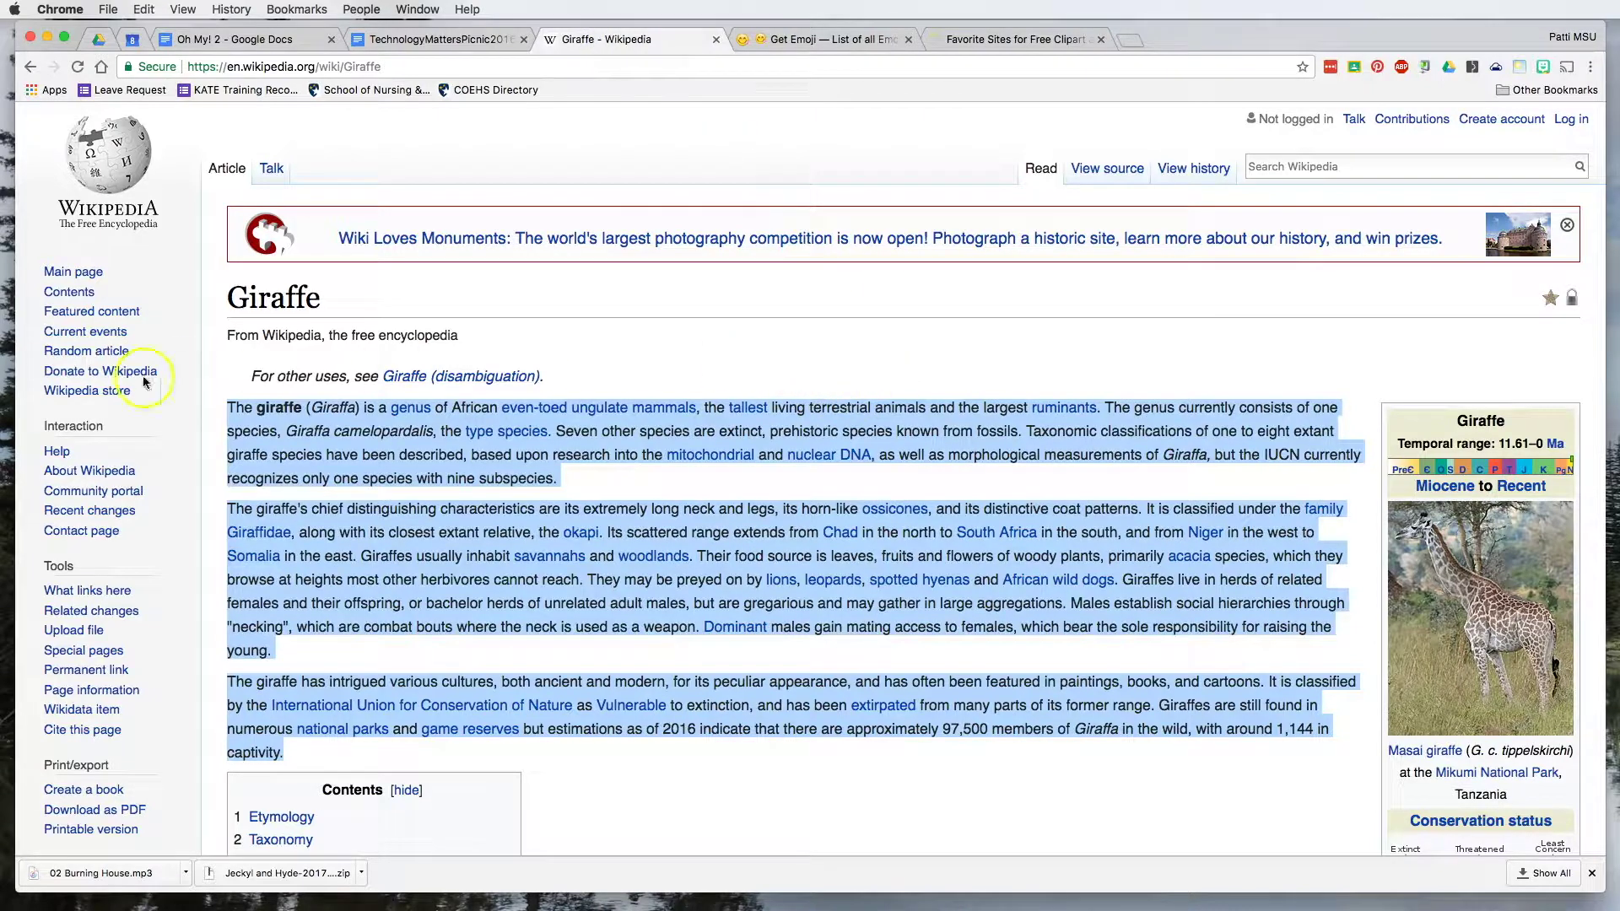
click(251, 40)
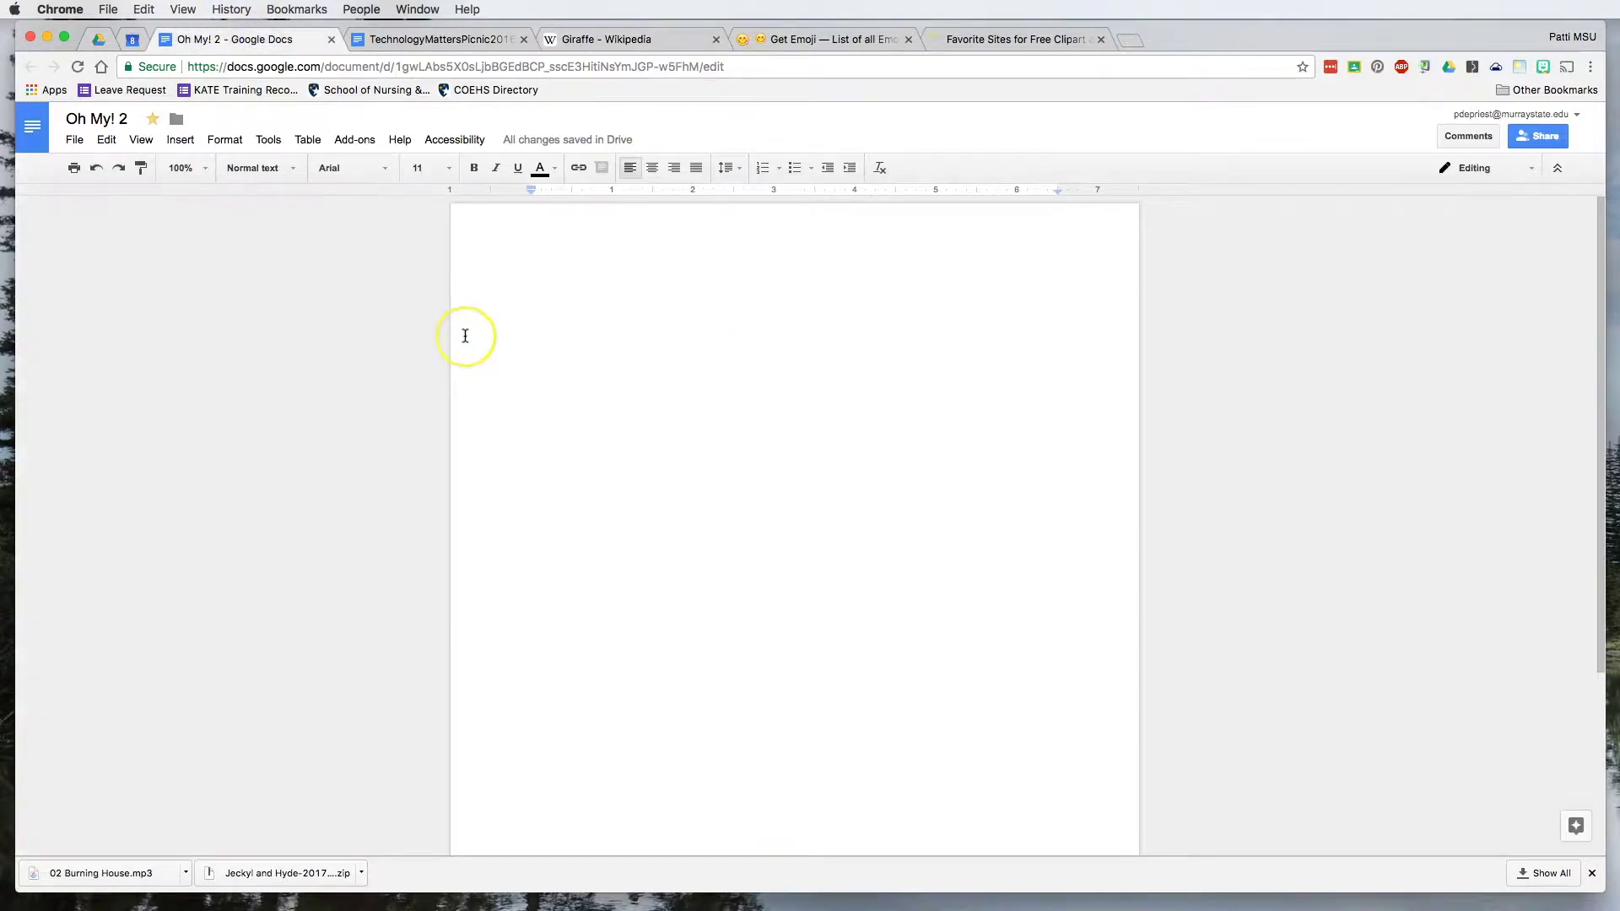
key(super+v)
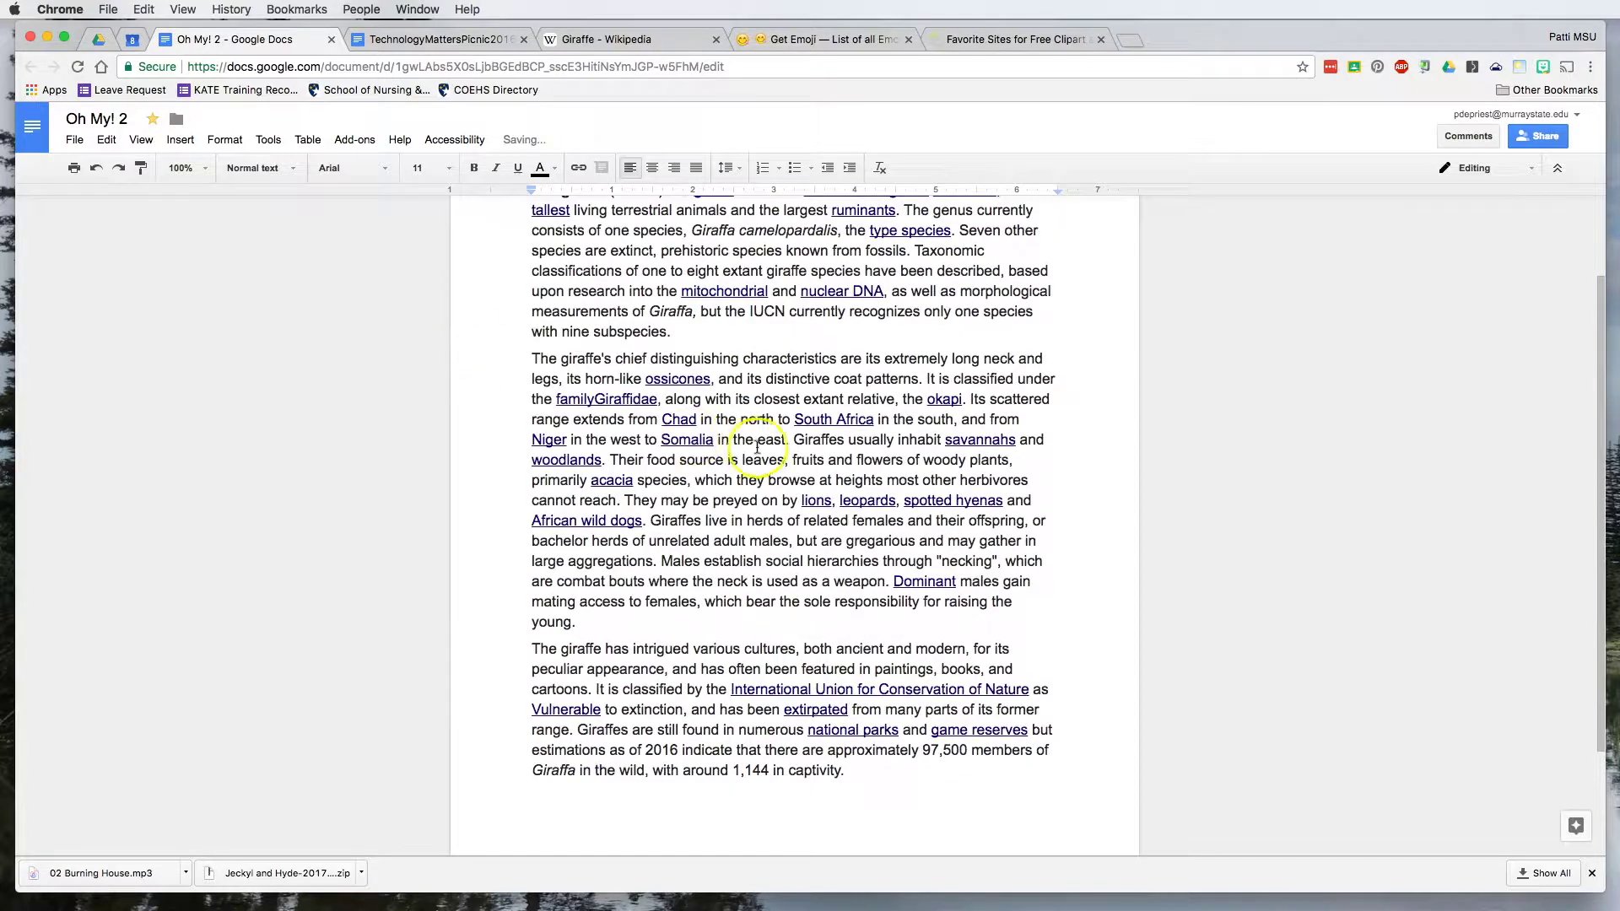
scroll(746, 447, up, 3)
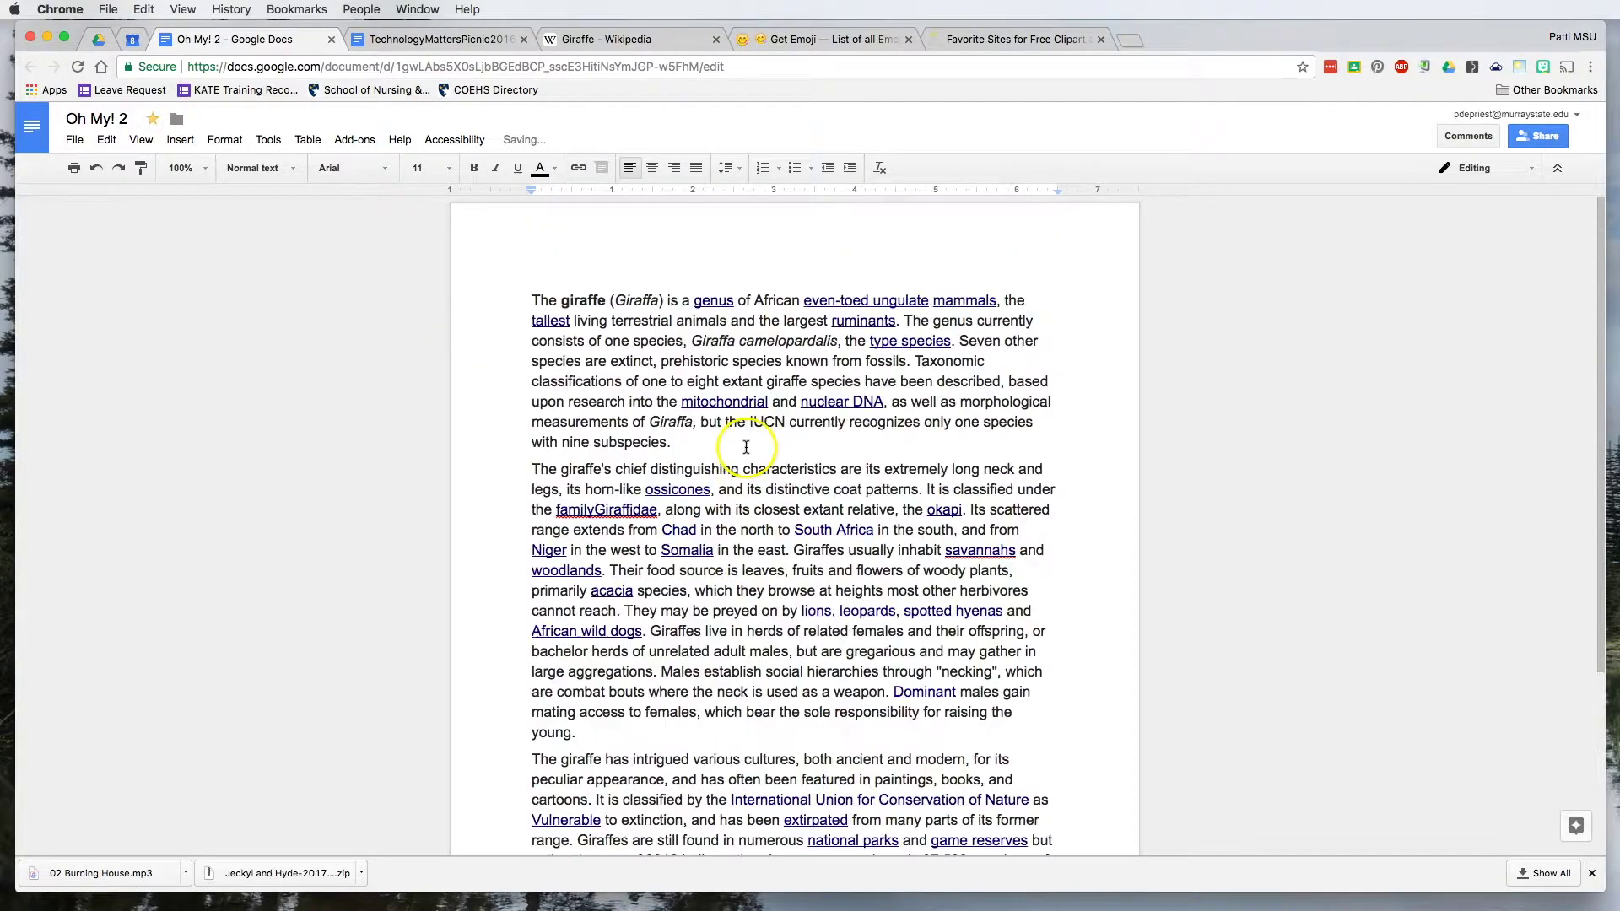
click(73, 141)
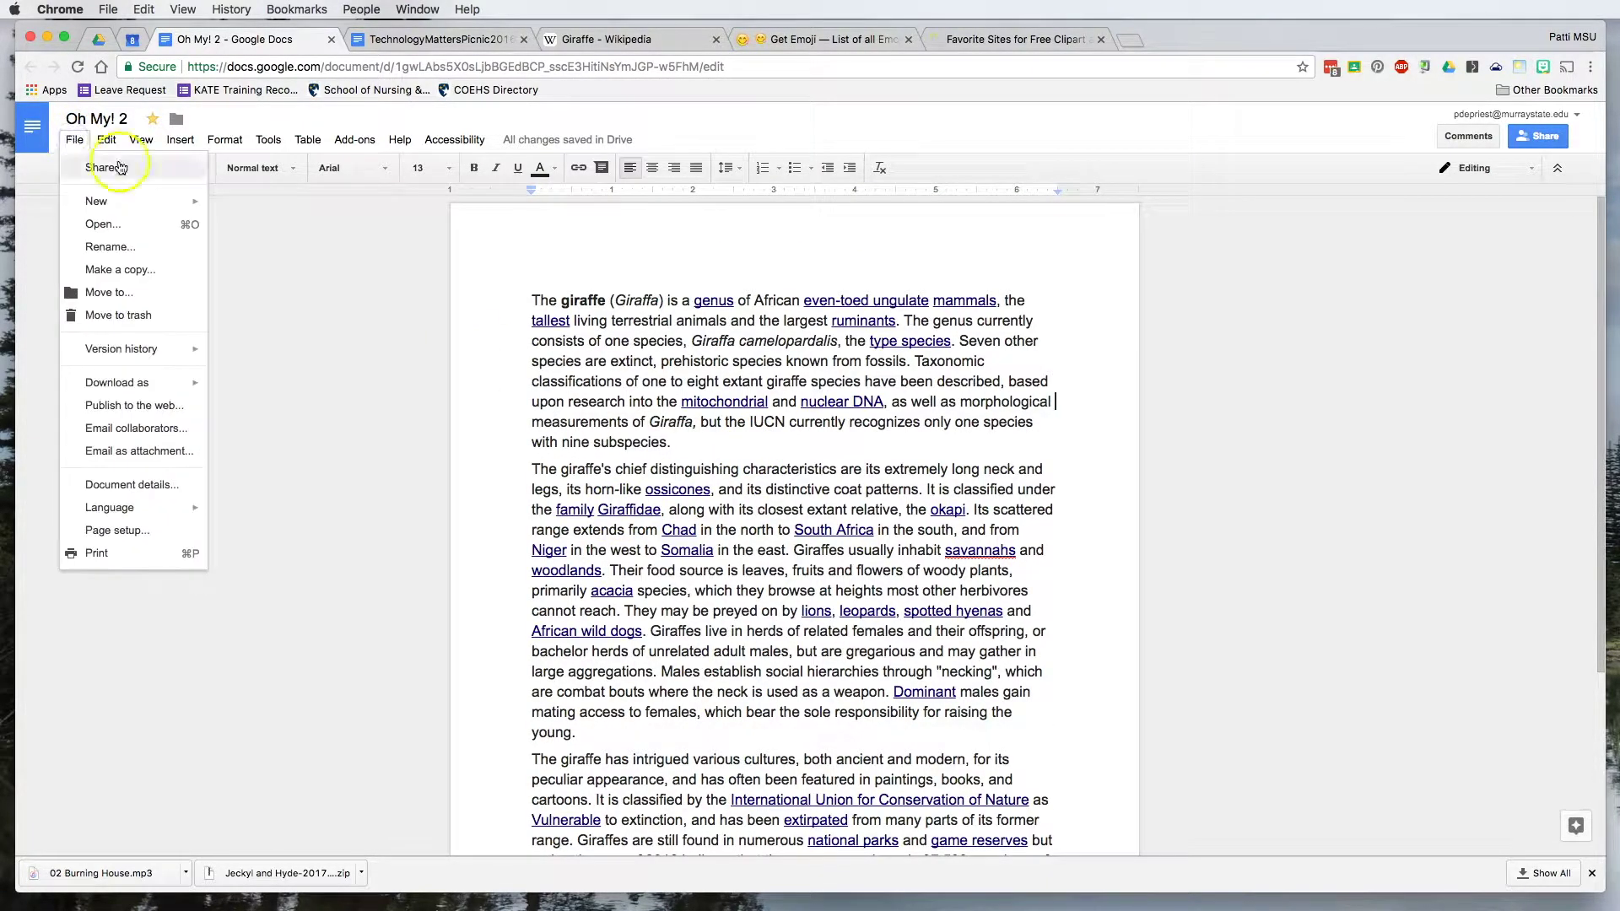
click(125, 270)
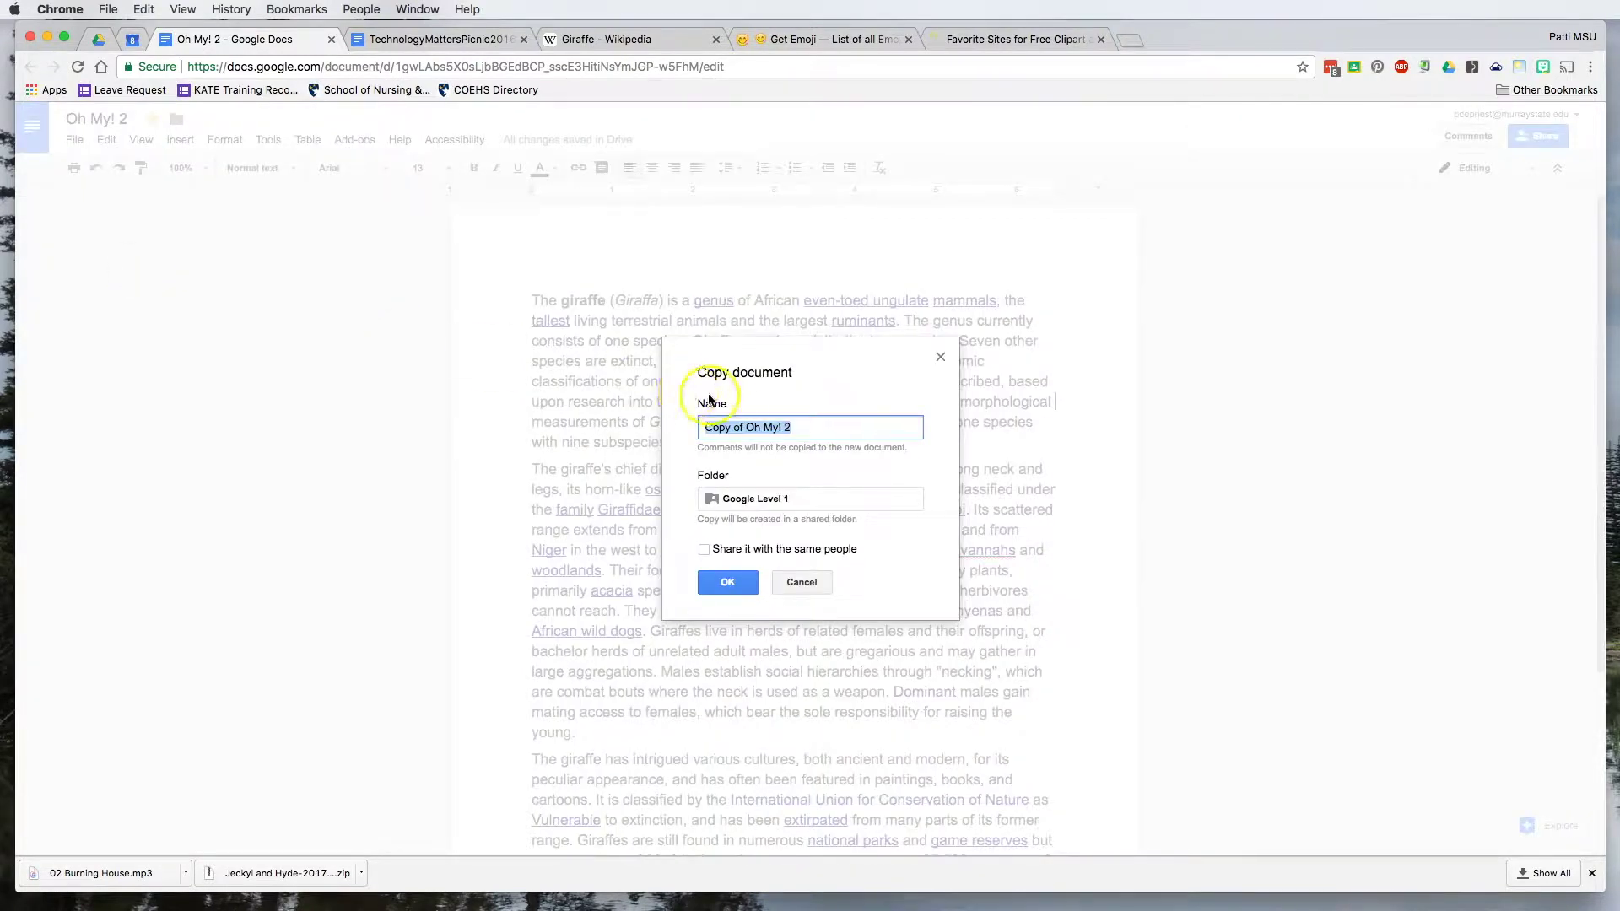
drag(746, 427, 705, 427)
key(BackSpace)
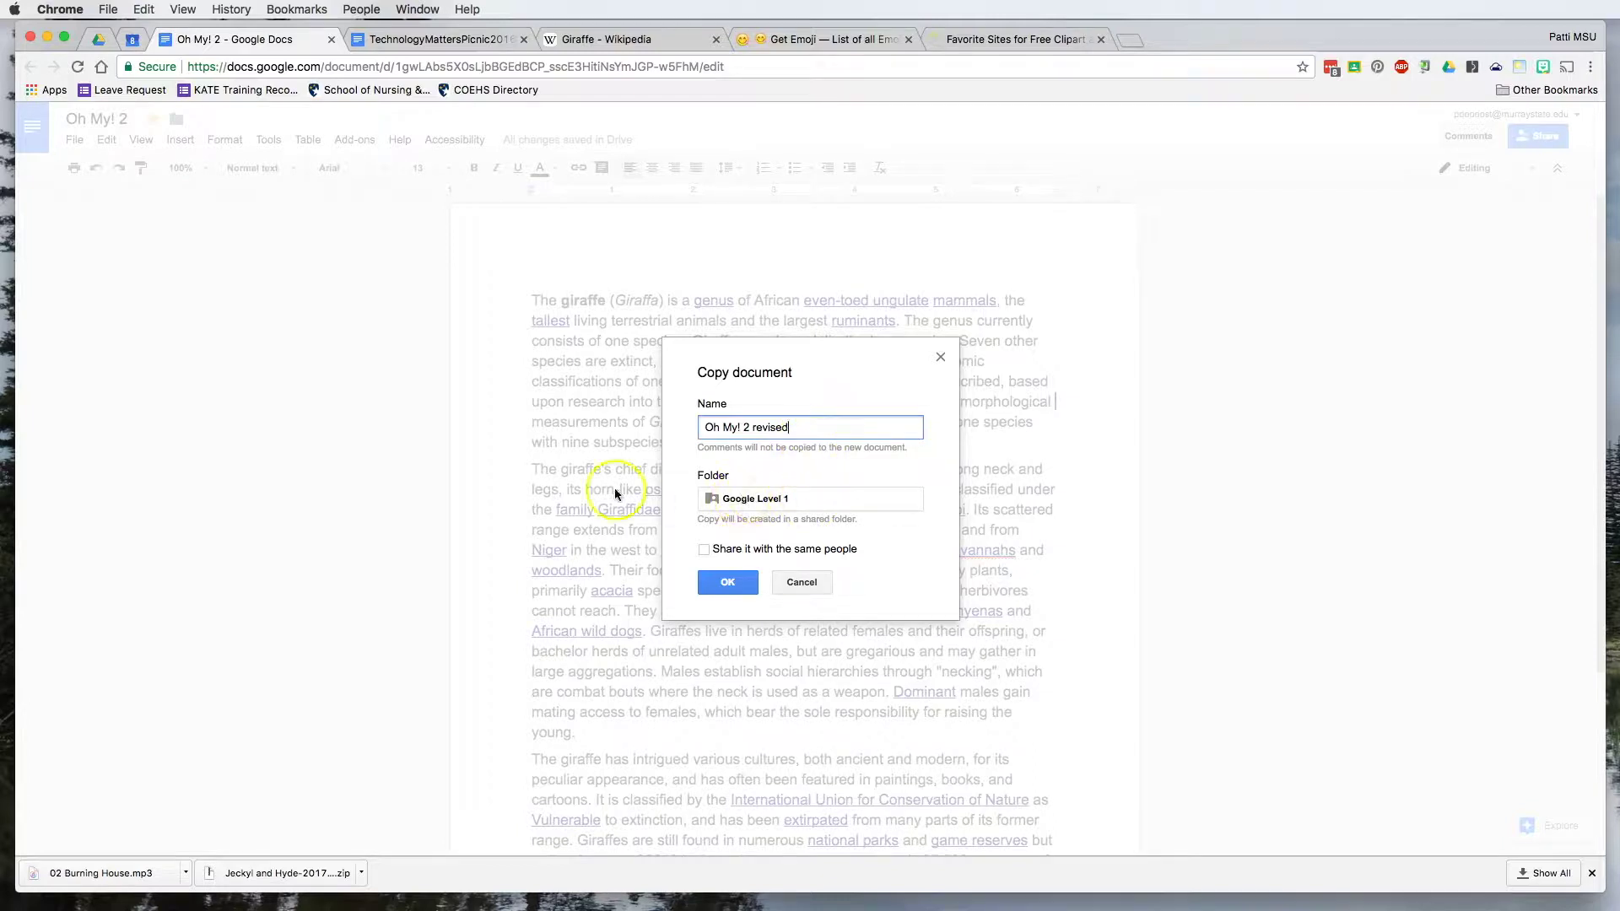
click(724, 502)
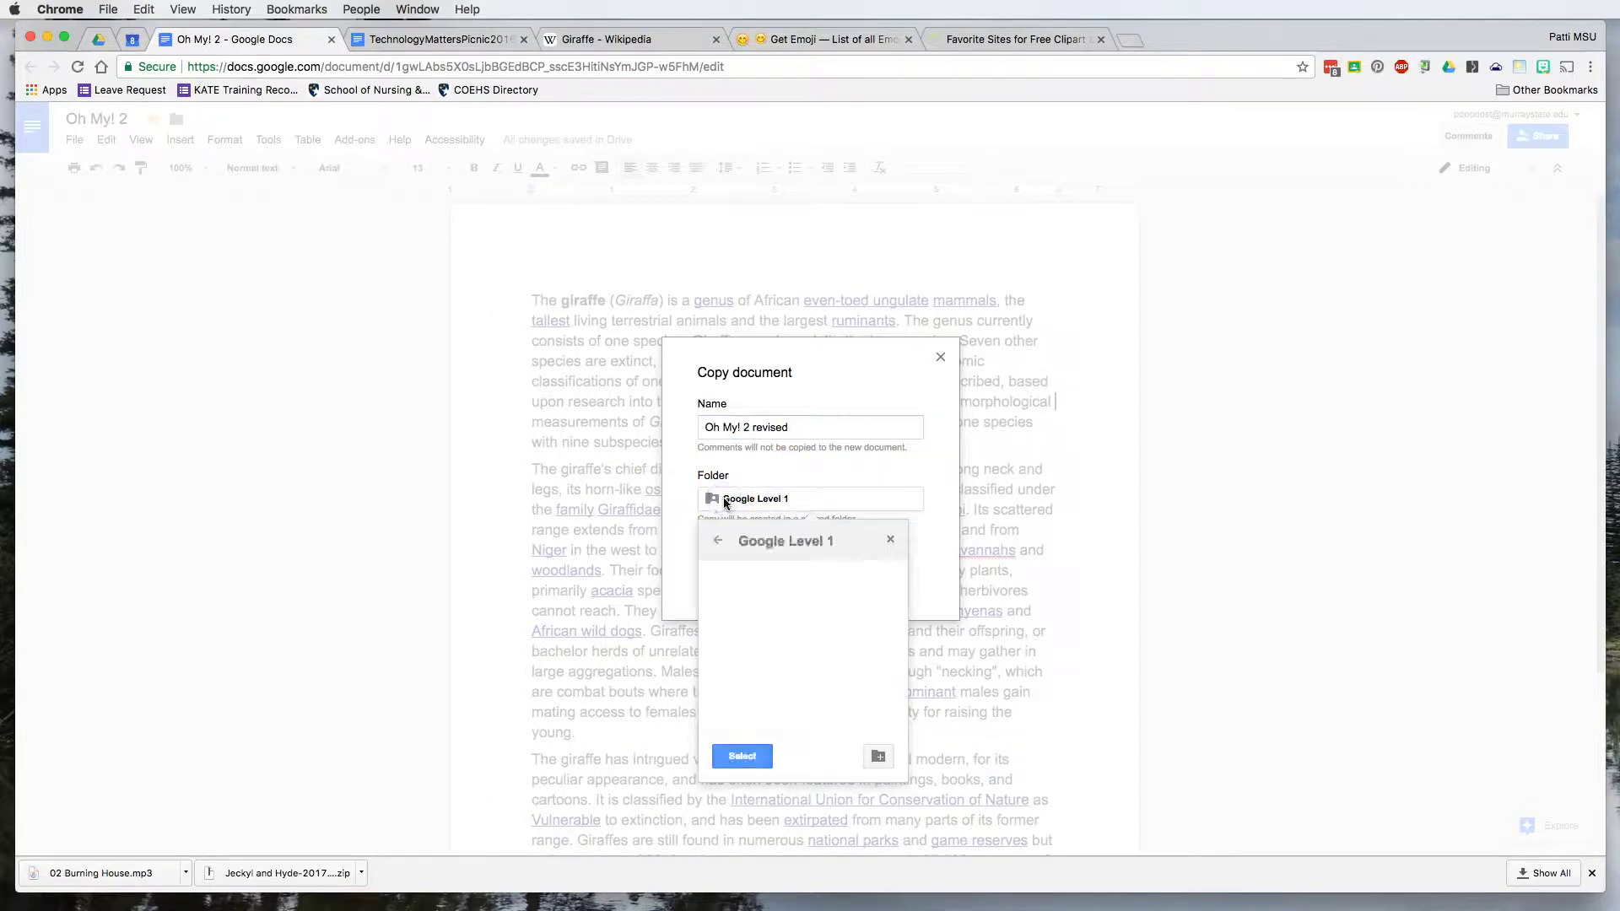
click(720, 541)
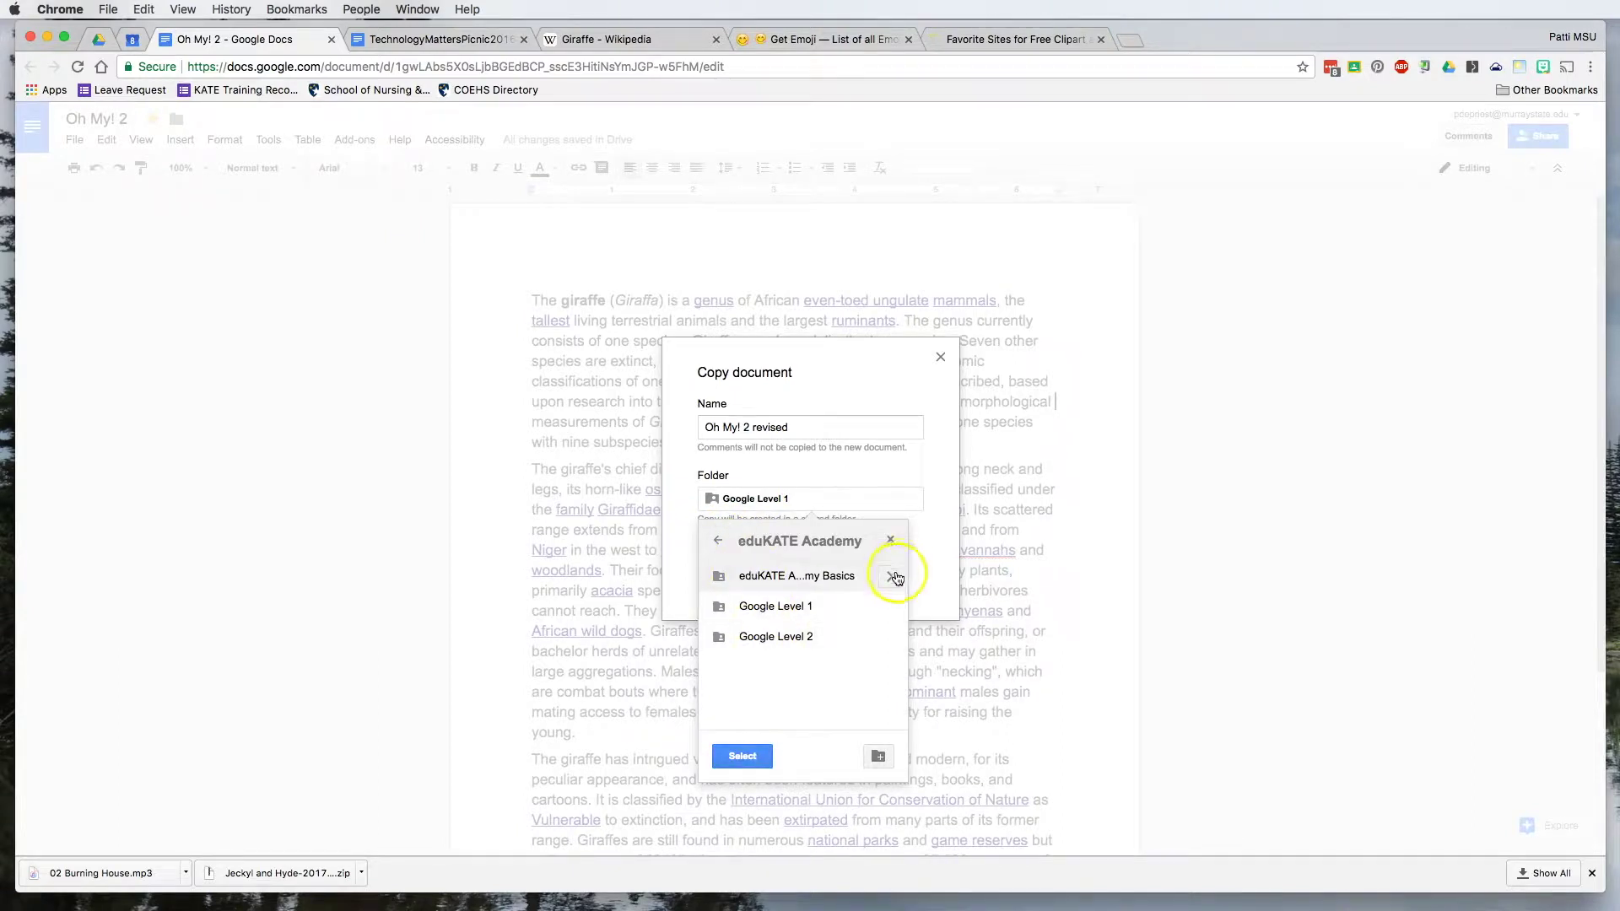
click(723, 541)
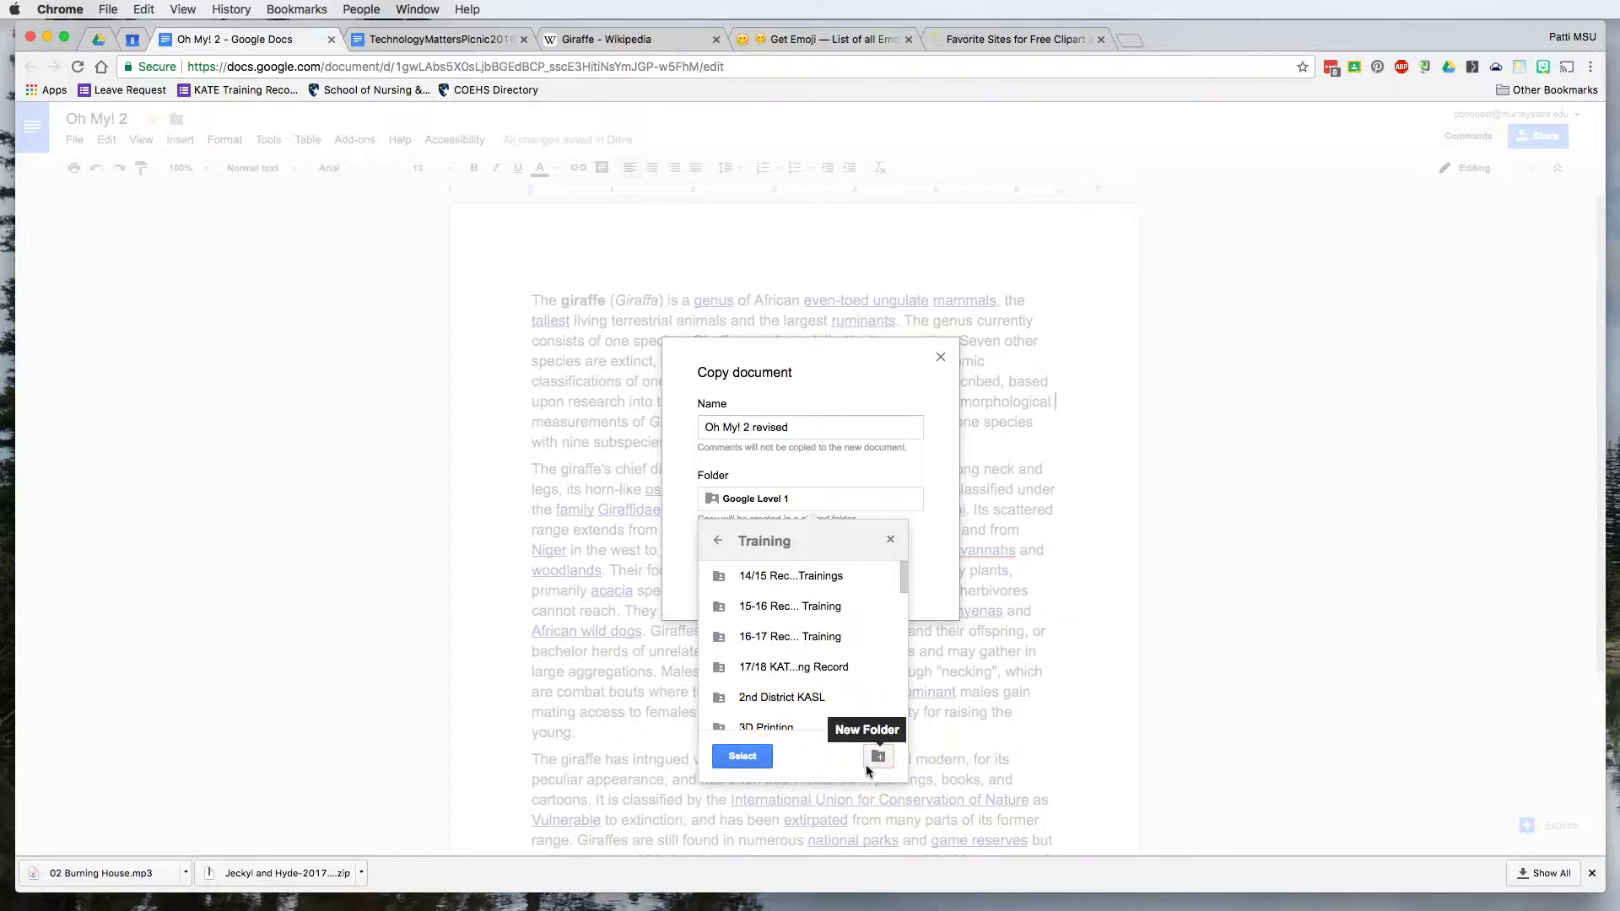
click(891, 539)
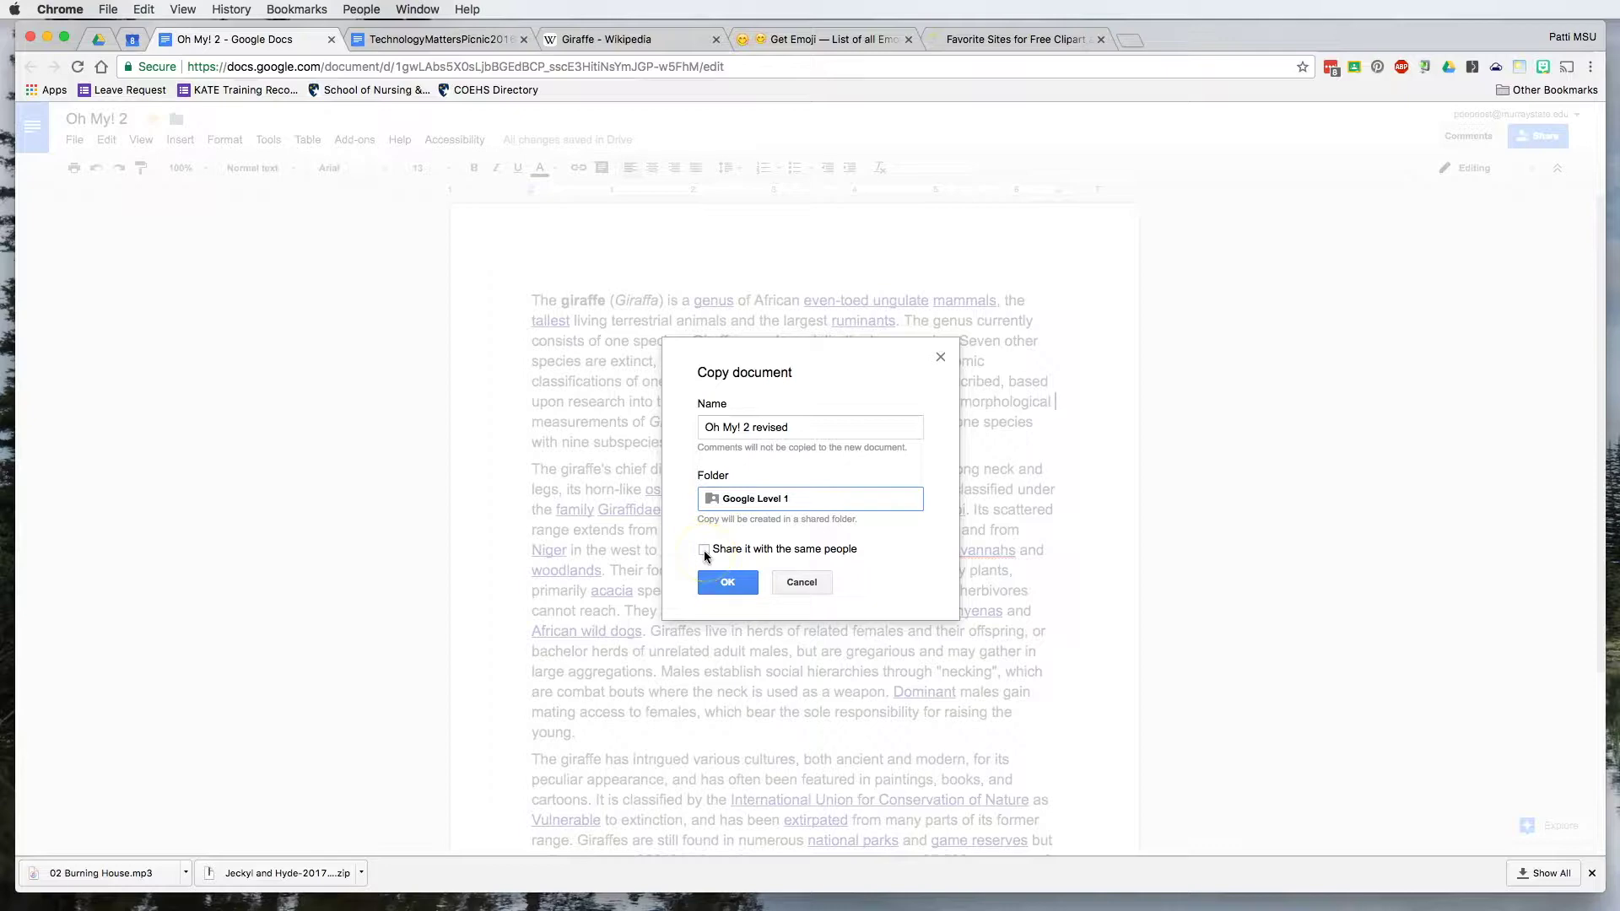
click(802, 583)
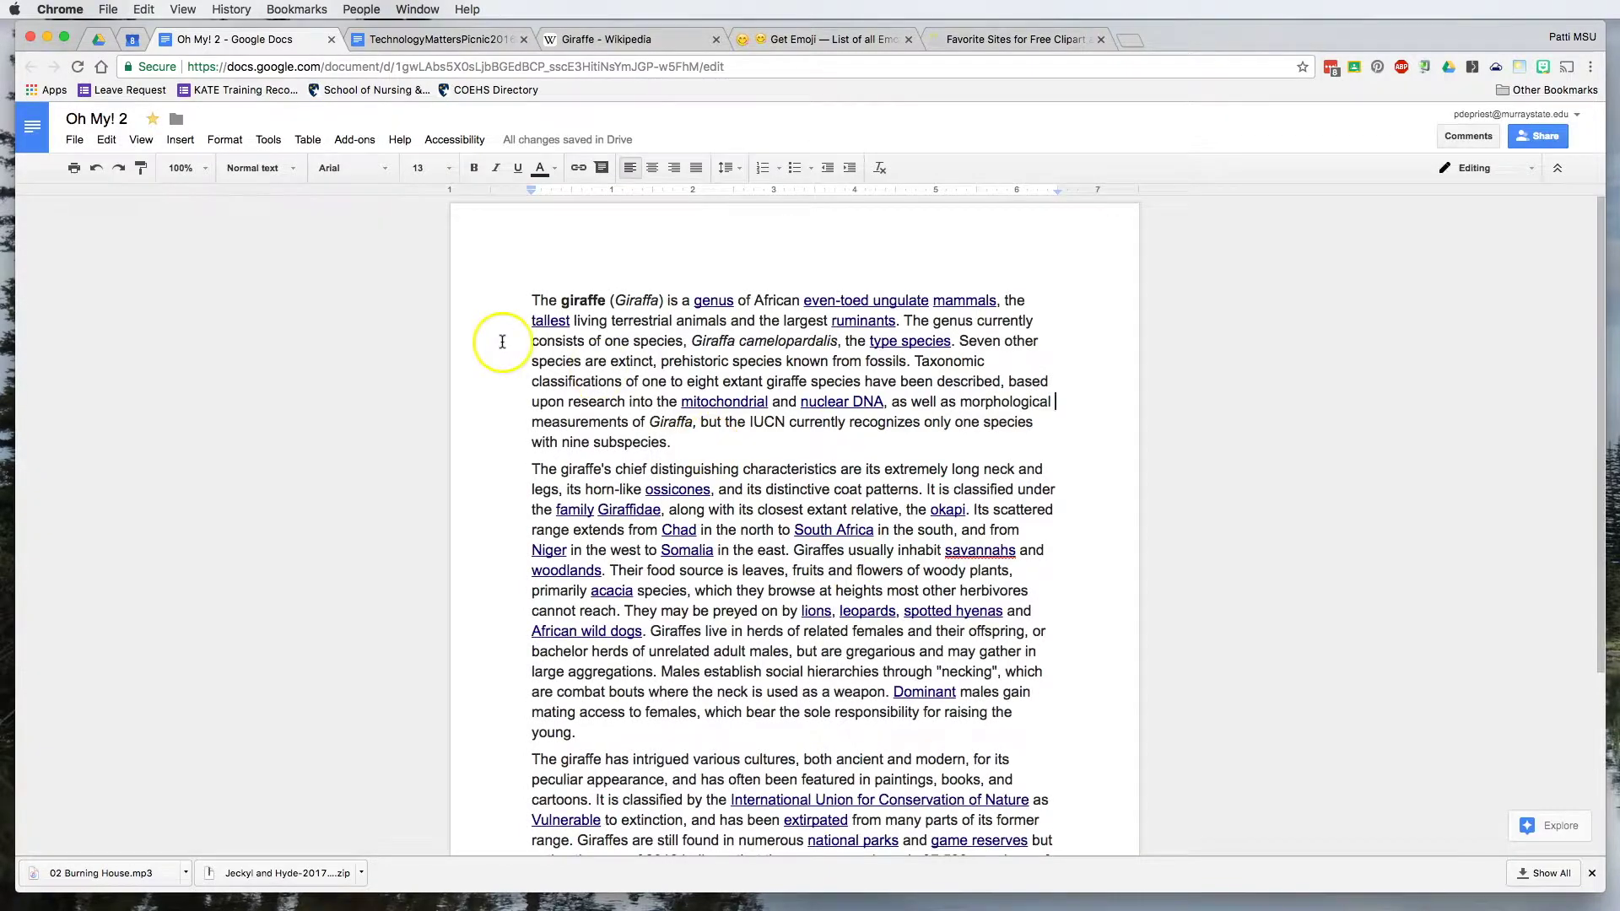
- Show the version history of "Oh My! 2" and examine the highlighted changes in the current version
click(75, 142)
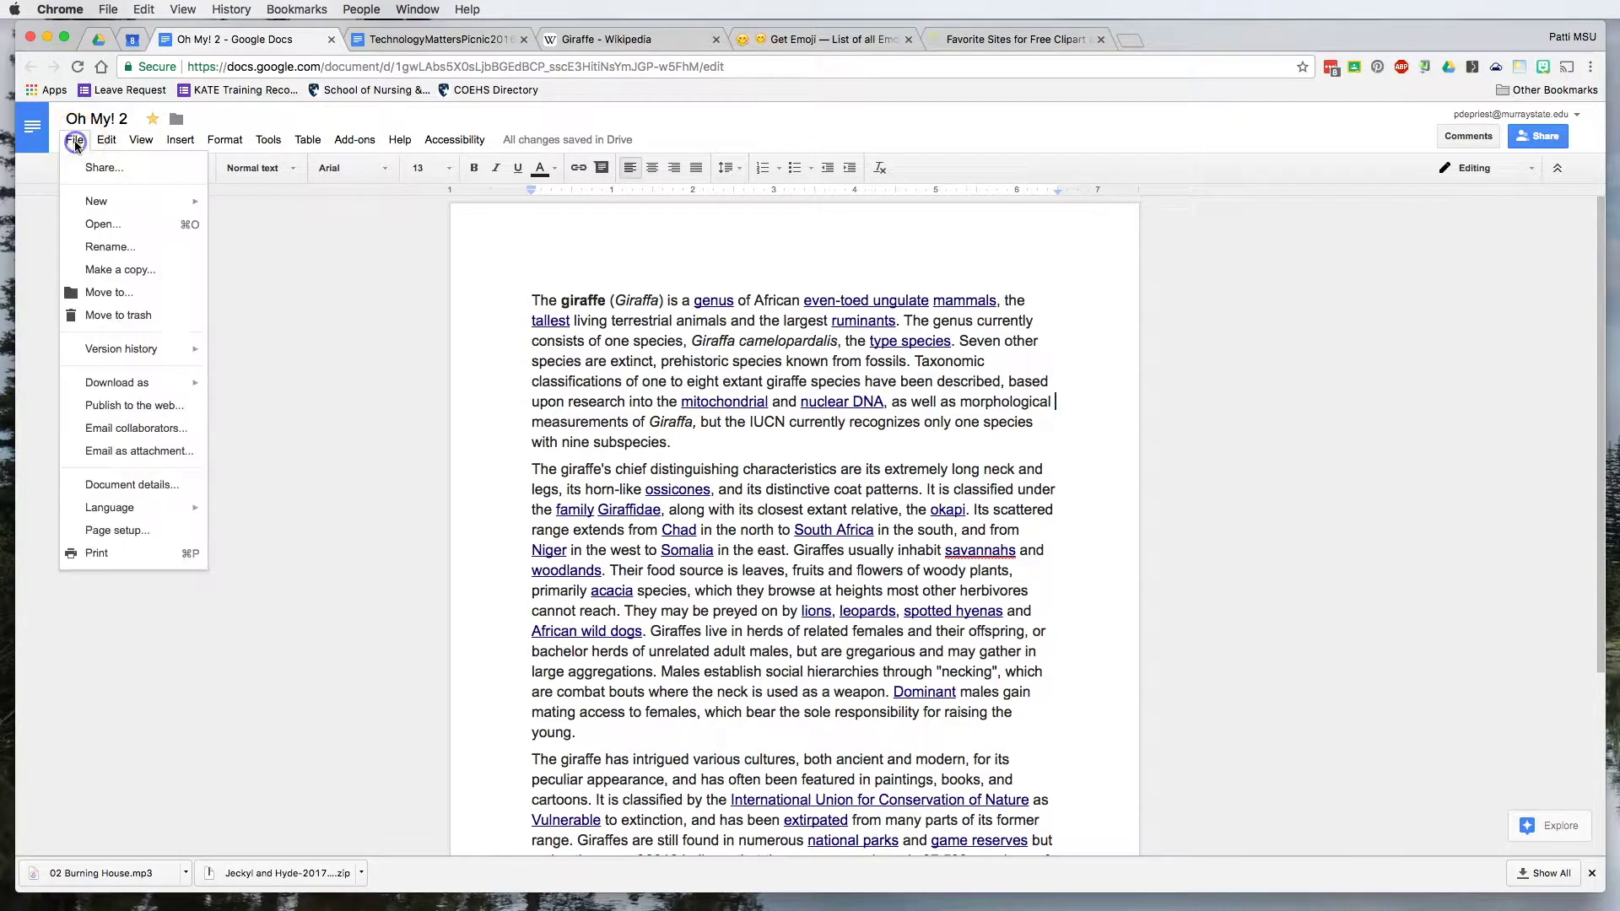
mouse_move(145, 351)
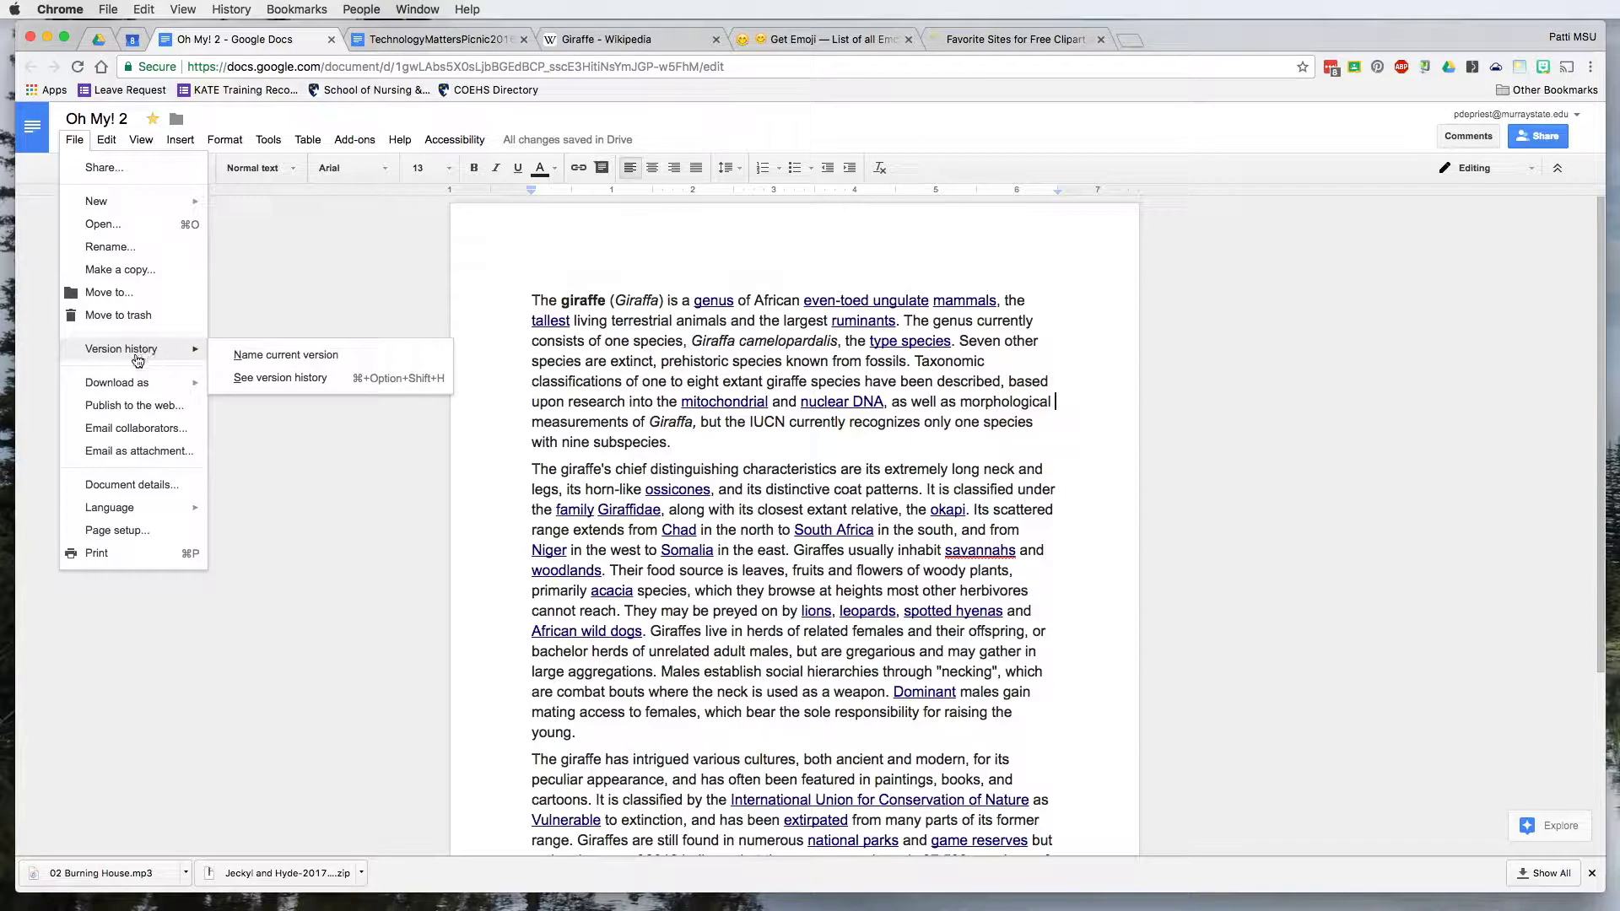
click(271, 361)
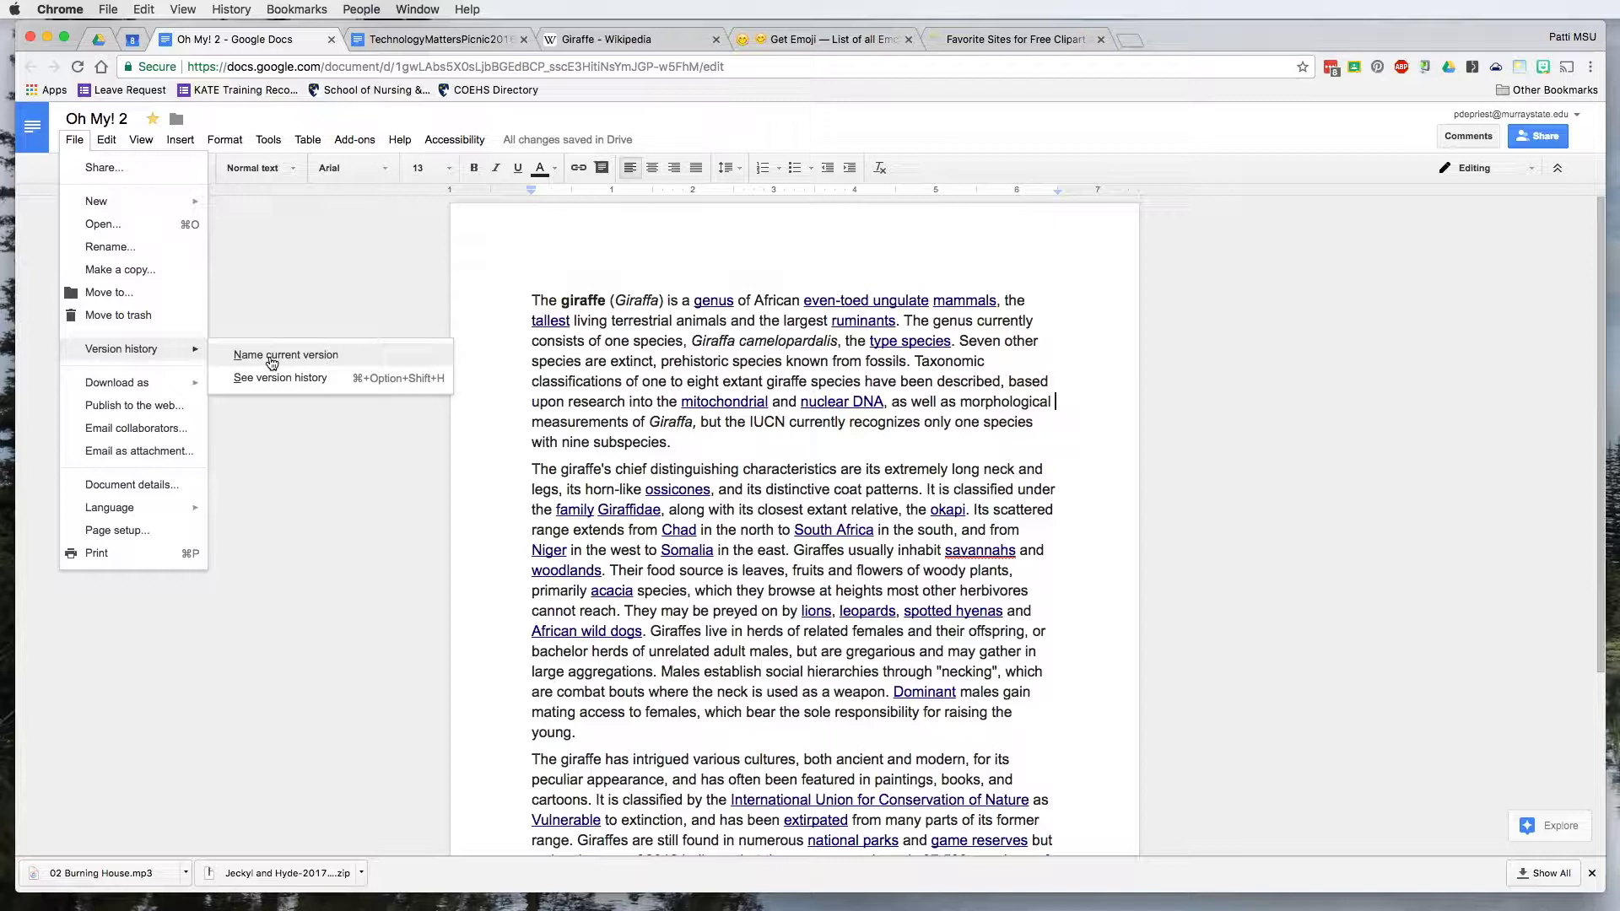
click(324, 385)
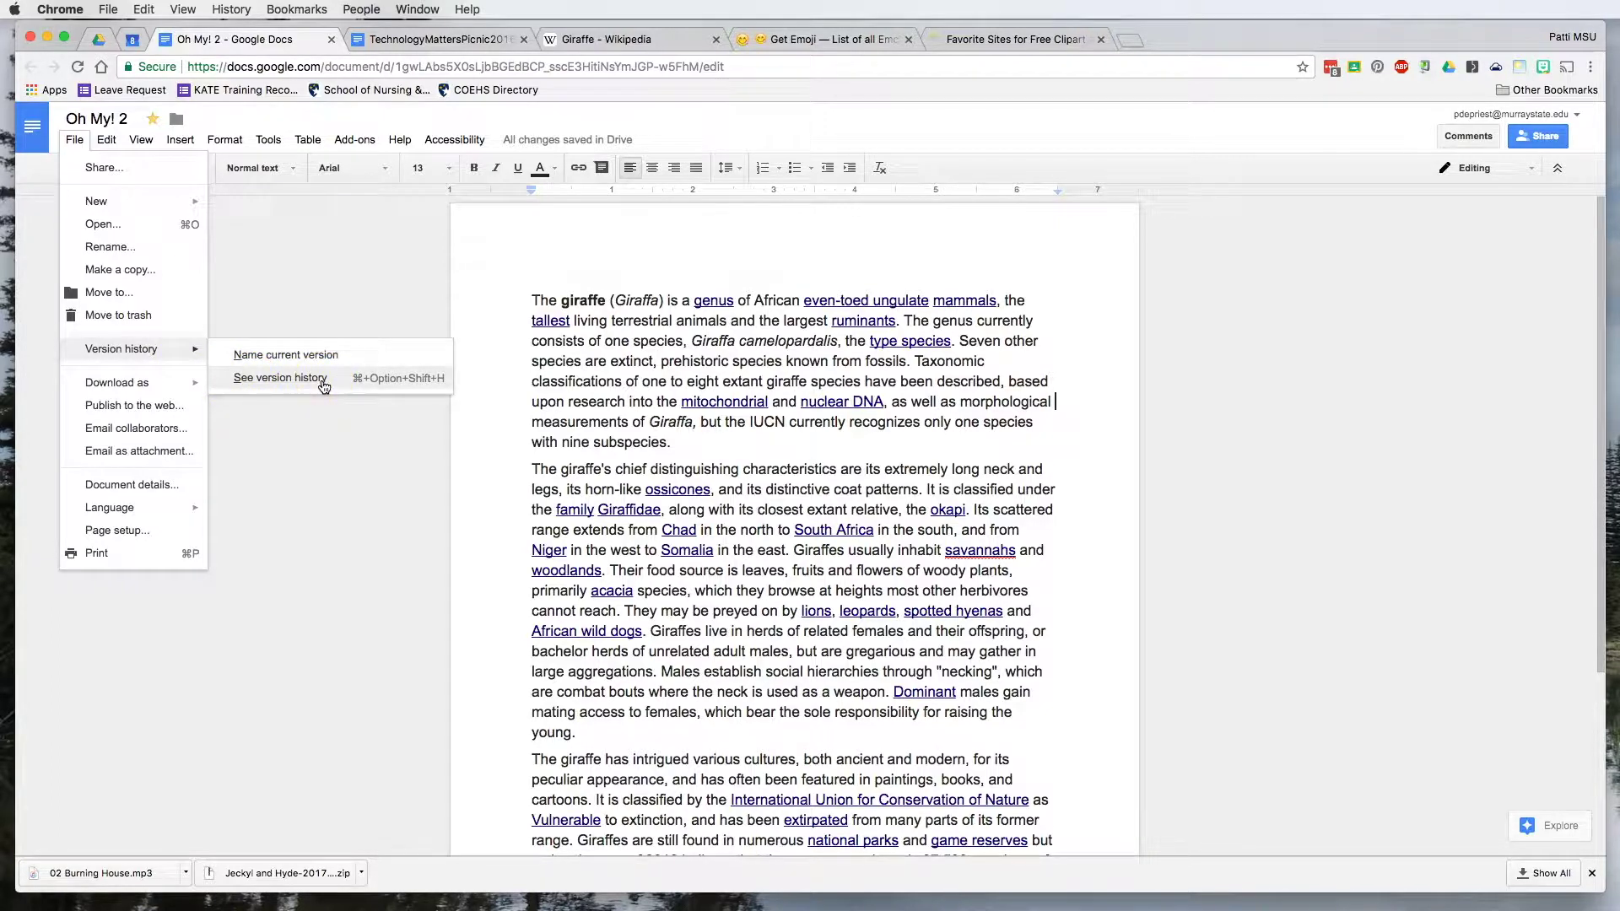
click(324, 386)
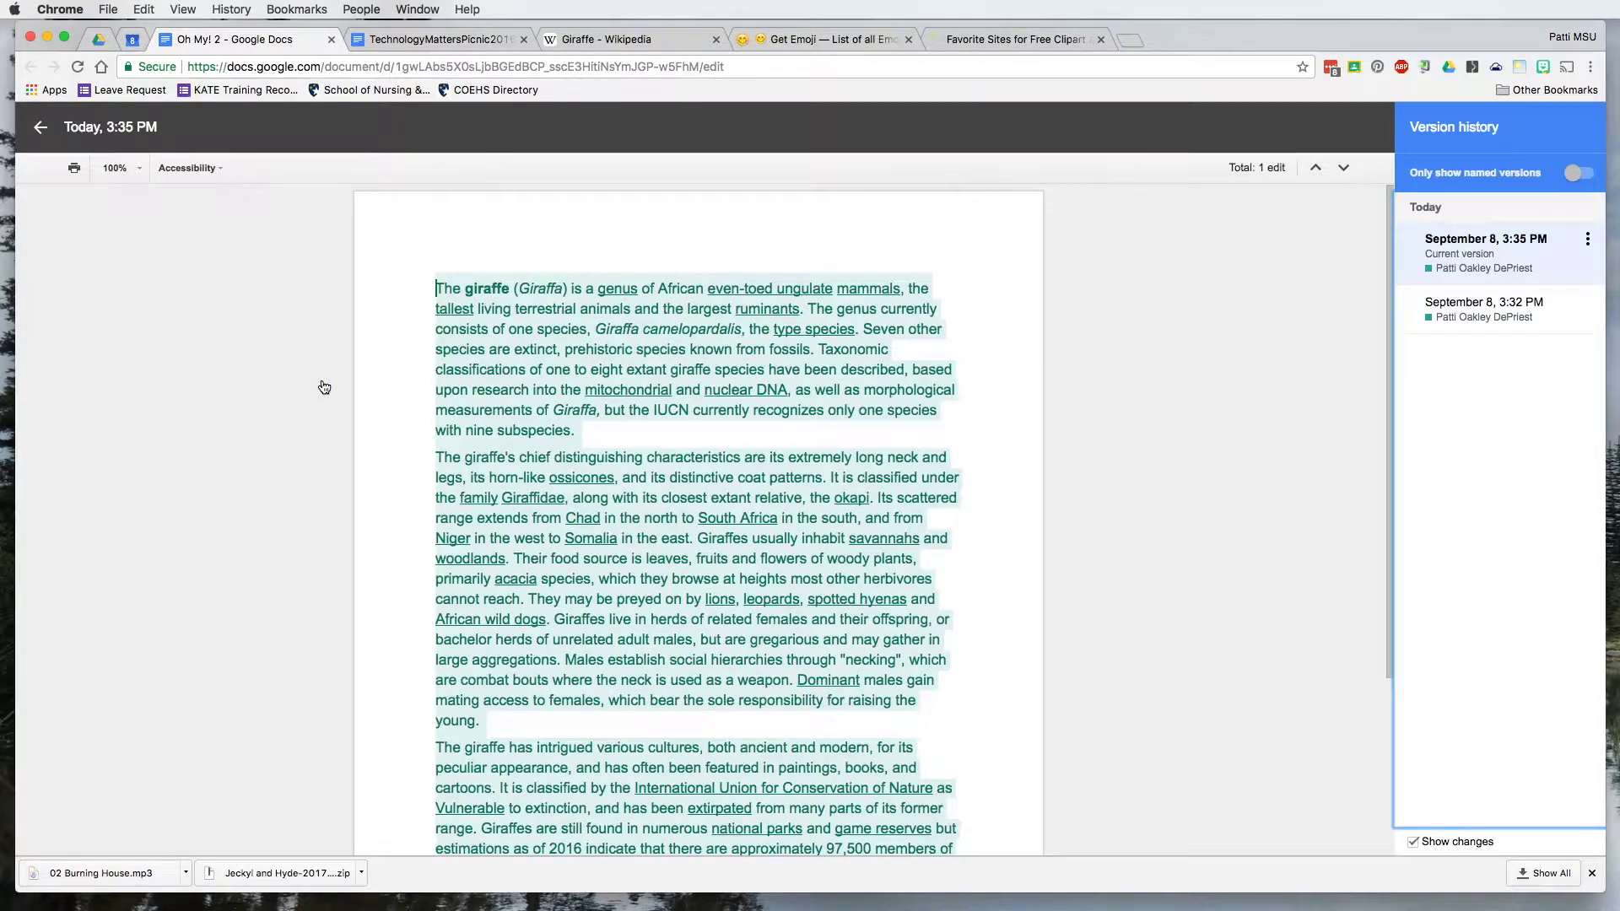
scroll(524, 519, down, 3)
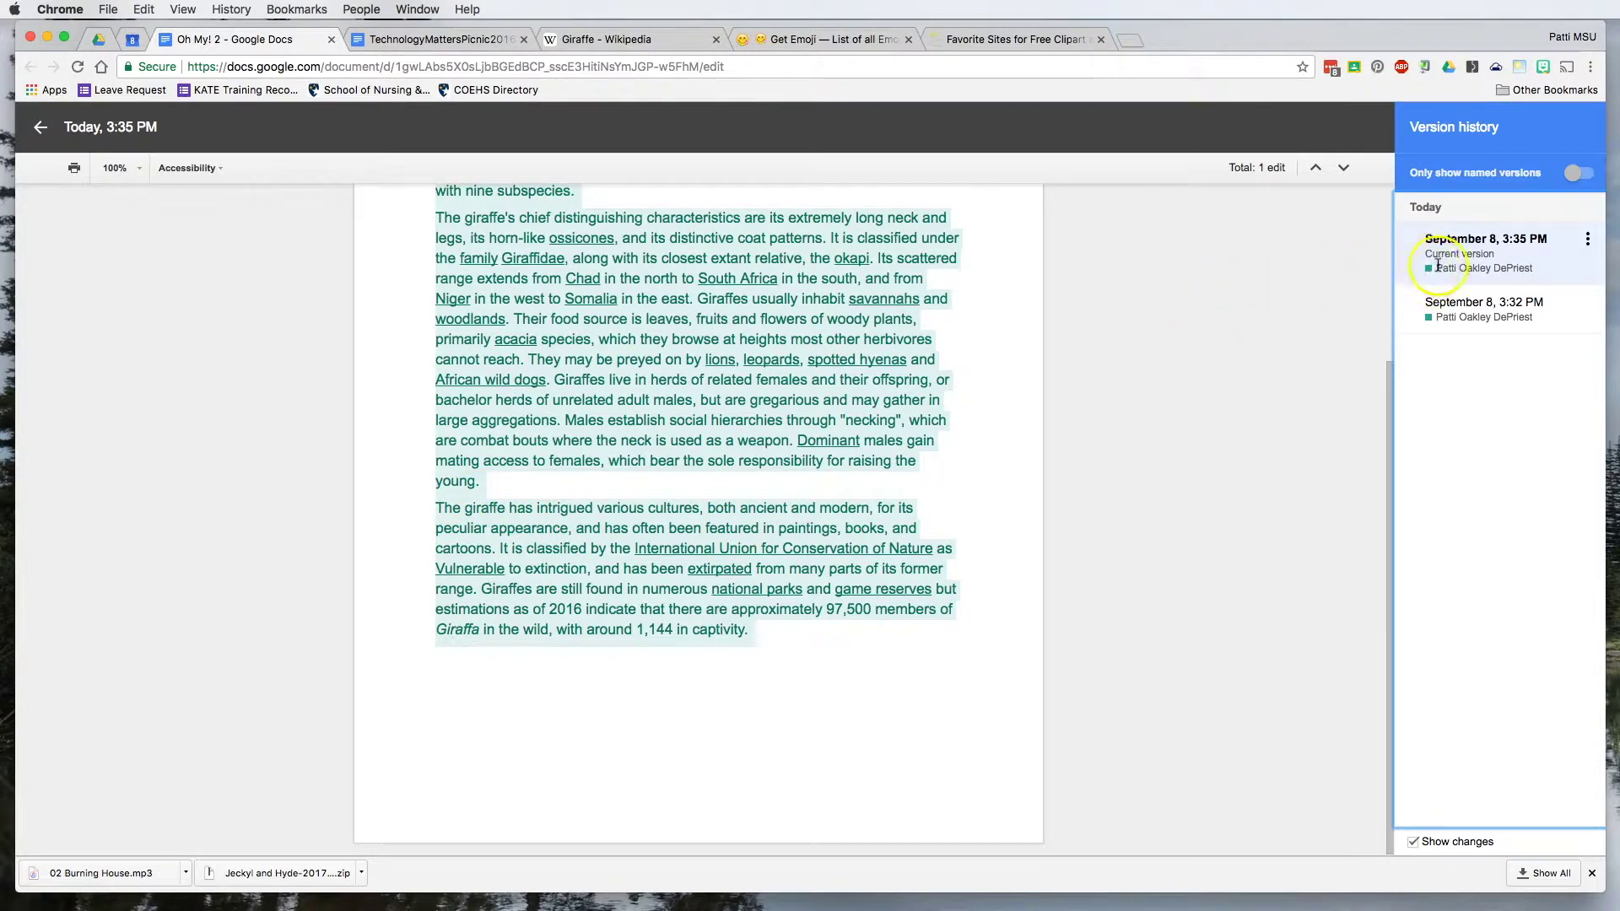
scroll(796, 291, up, 2)
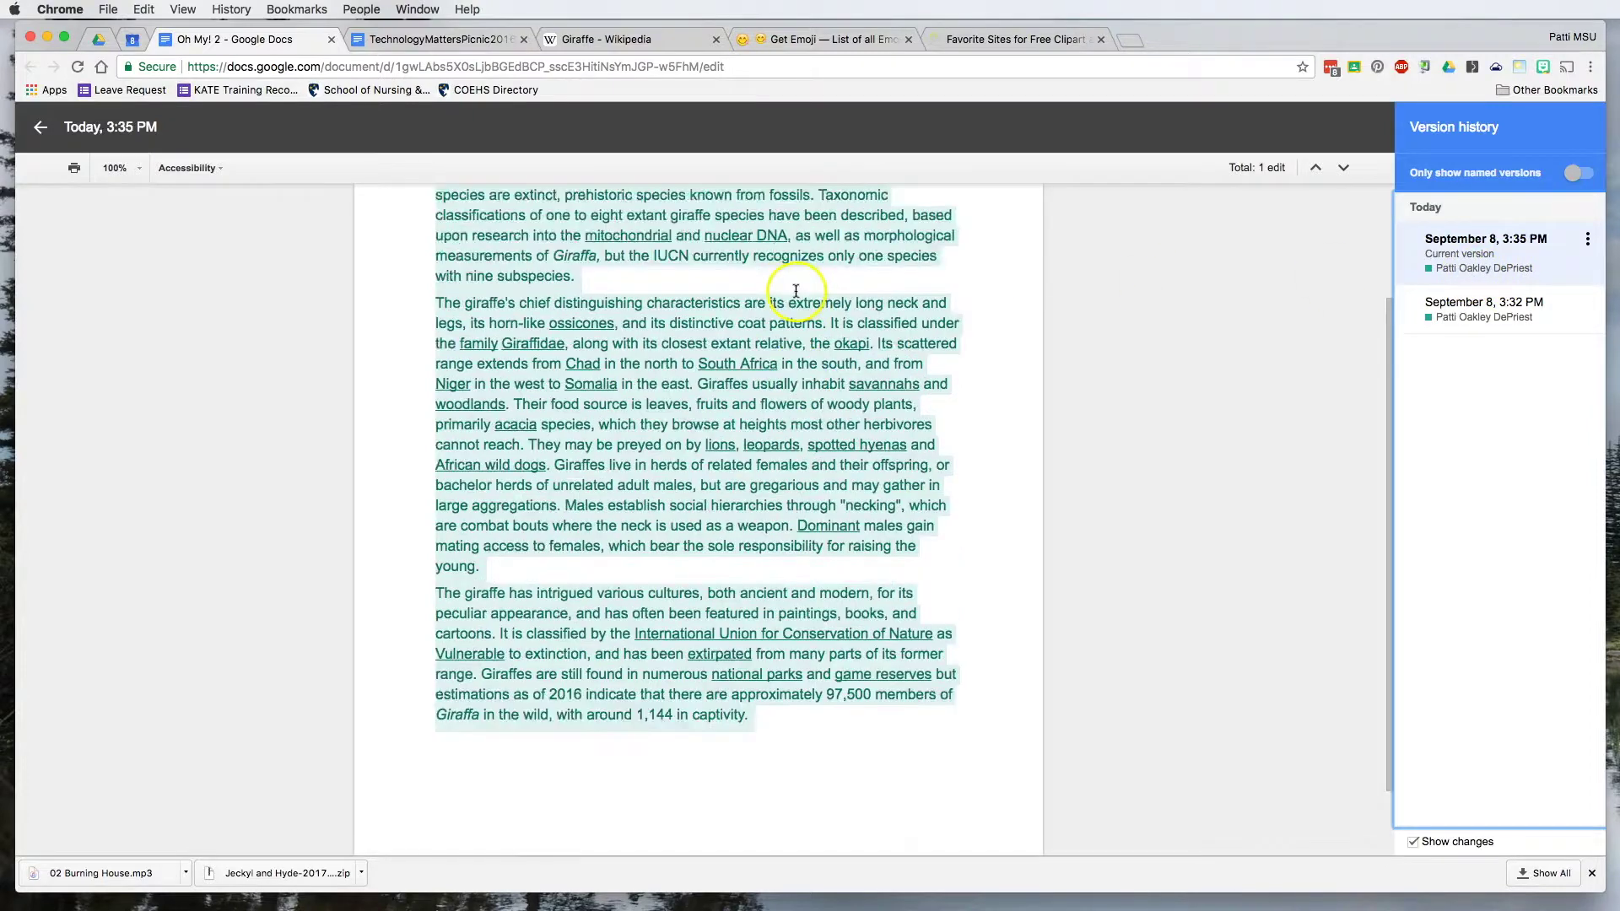
scroll(796, 291, up, 3)
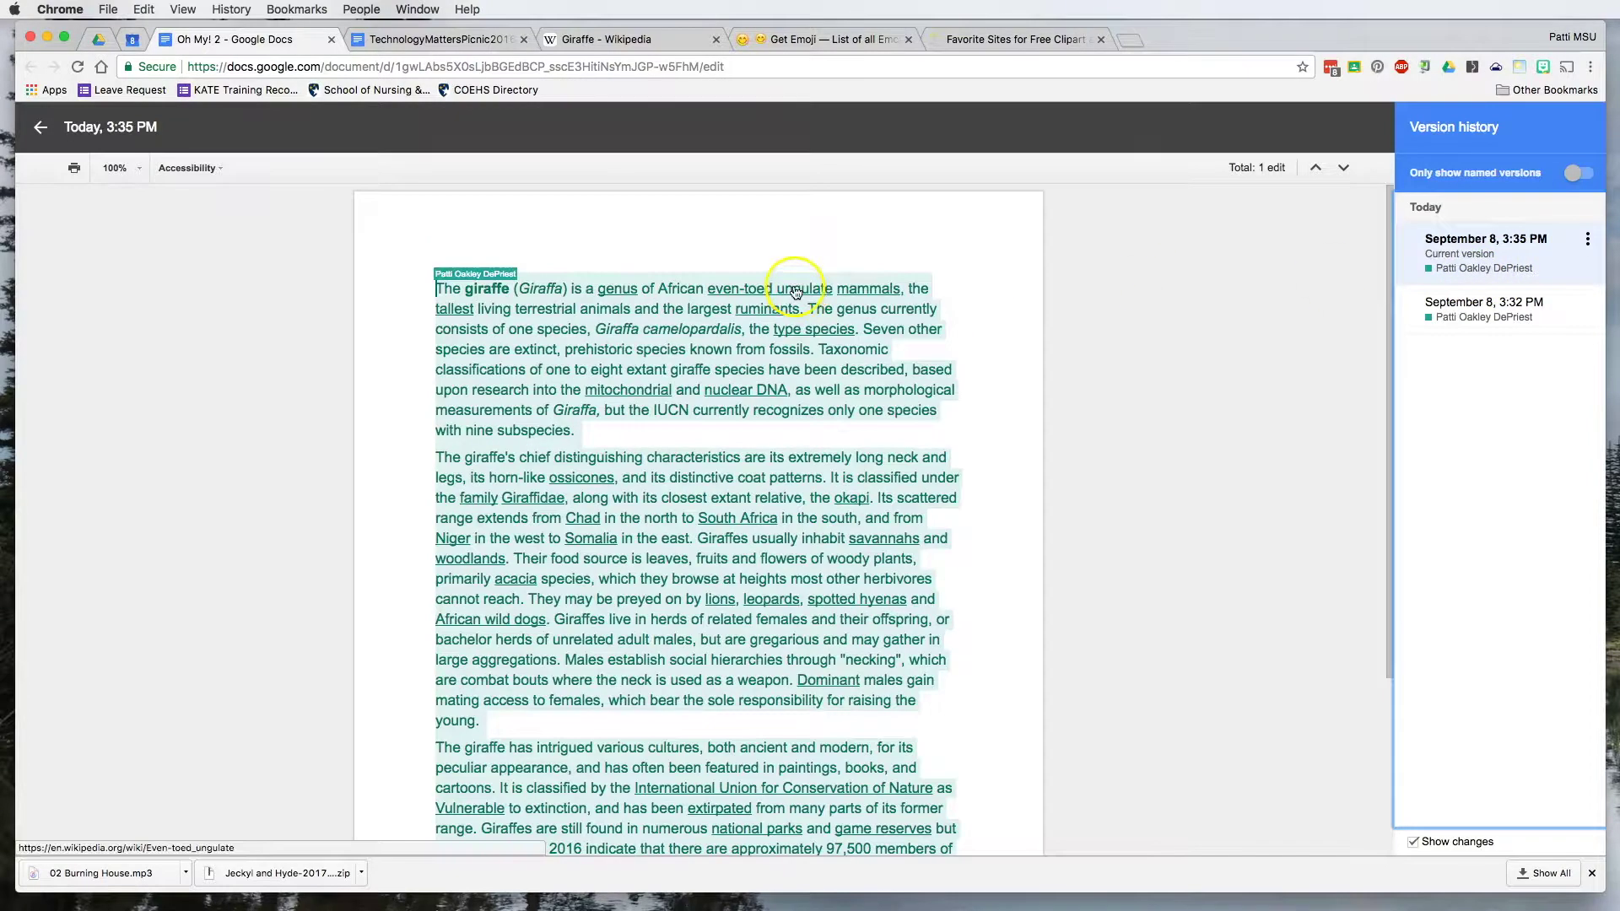
- Show the version history of TechnologyMattersPicnic2016 and view the version from September 13, 2016, 4:27 PM
click(436, 42)
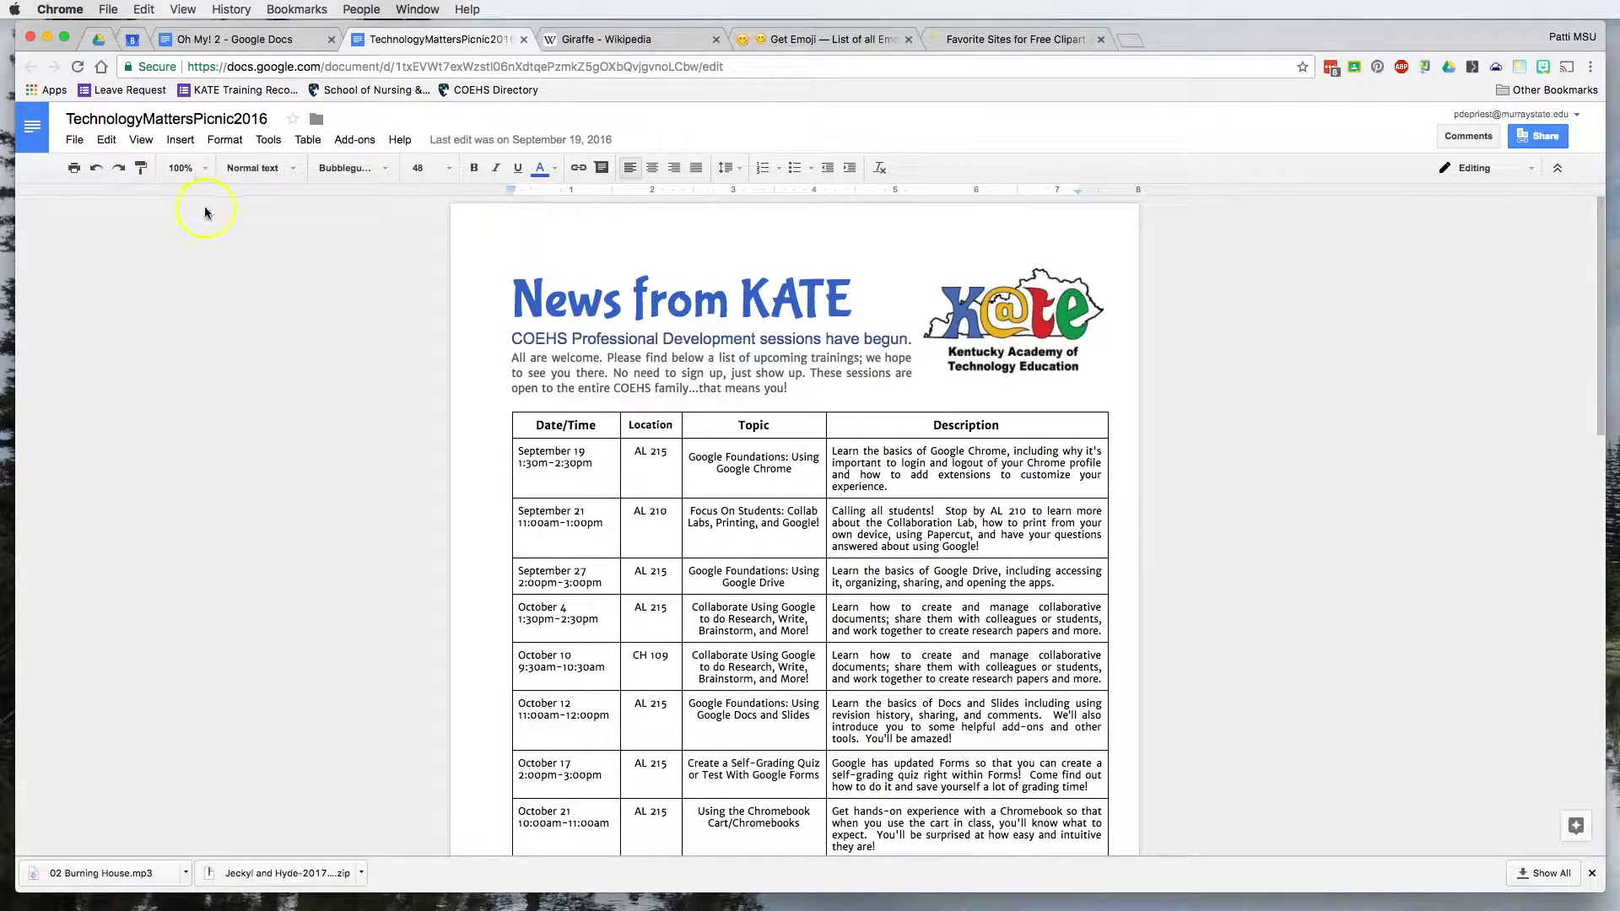
click(74, 139)
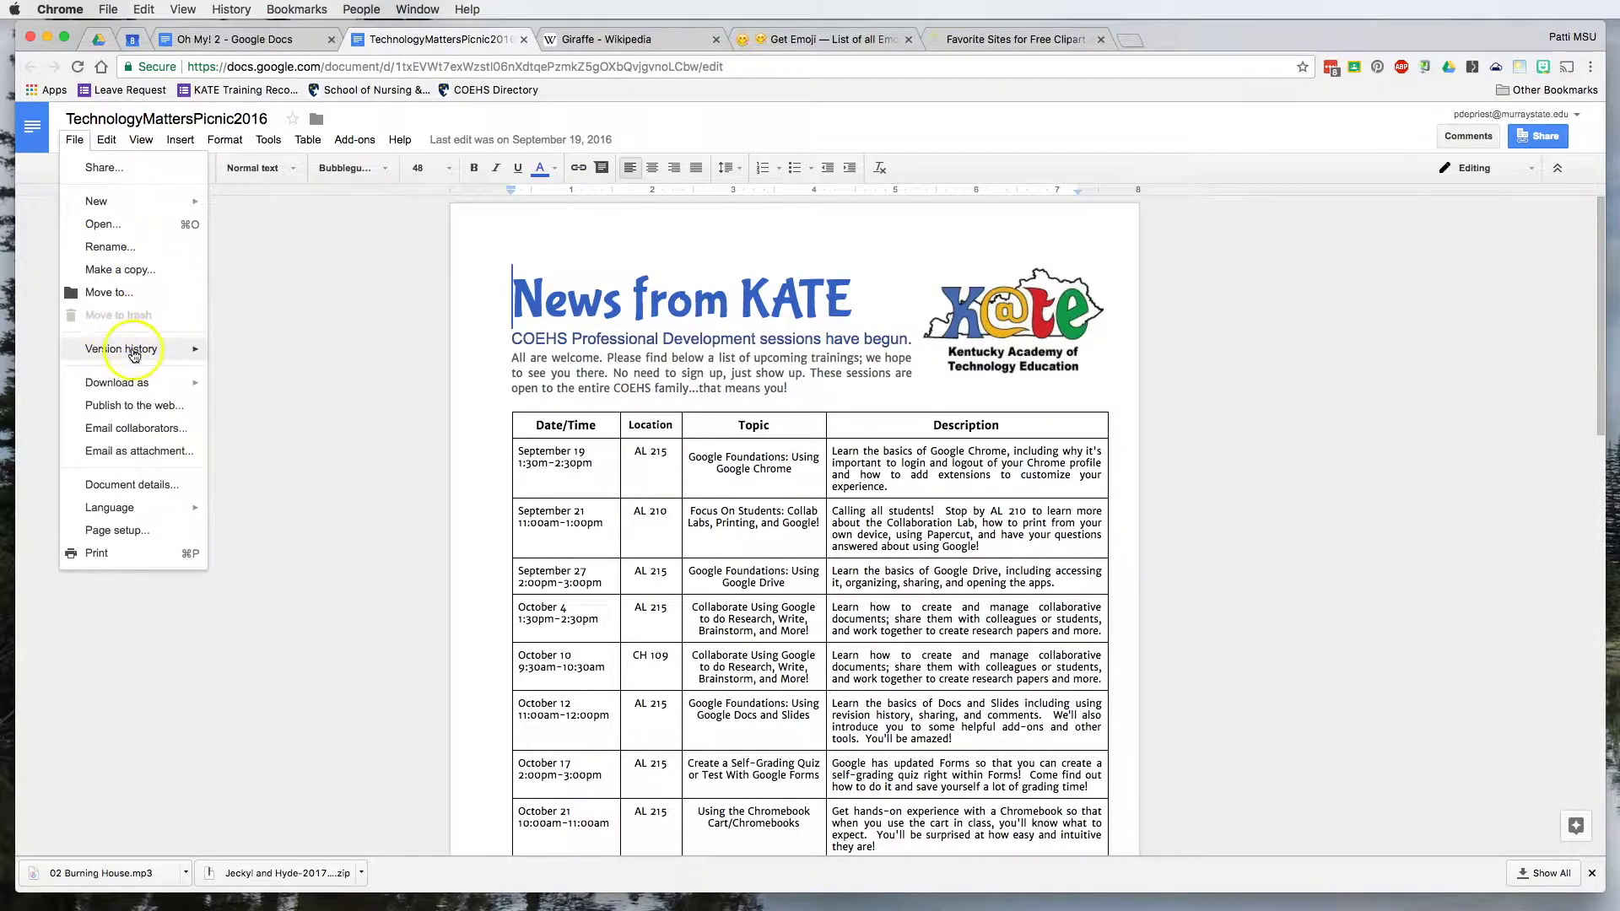
mouse_move(134, 354)
click(277, 377)
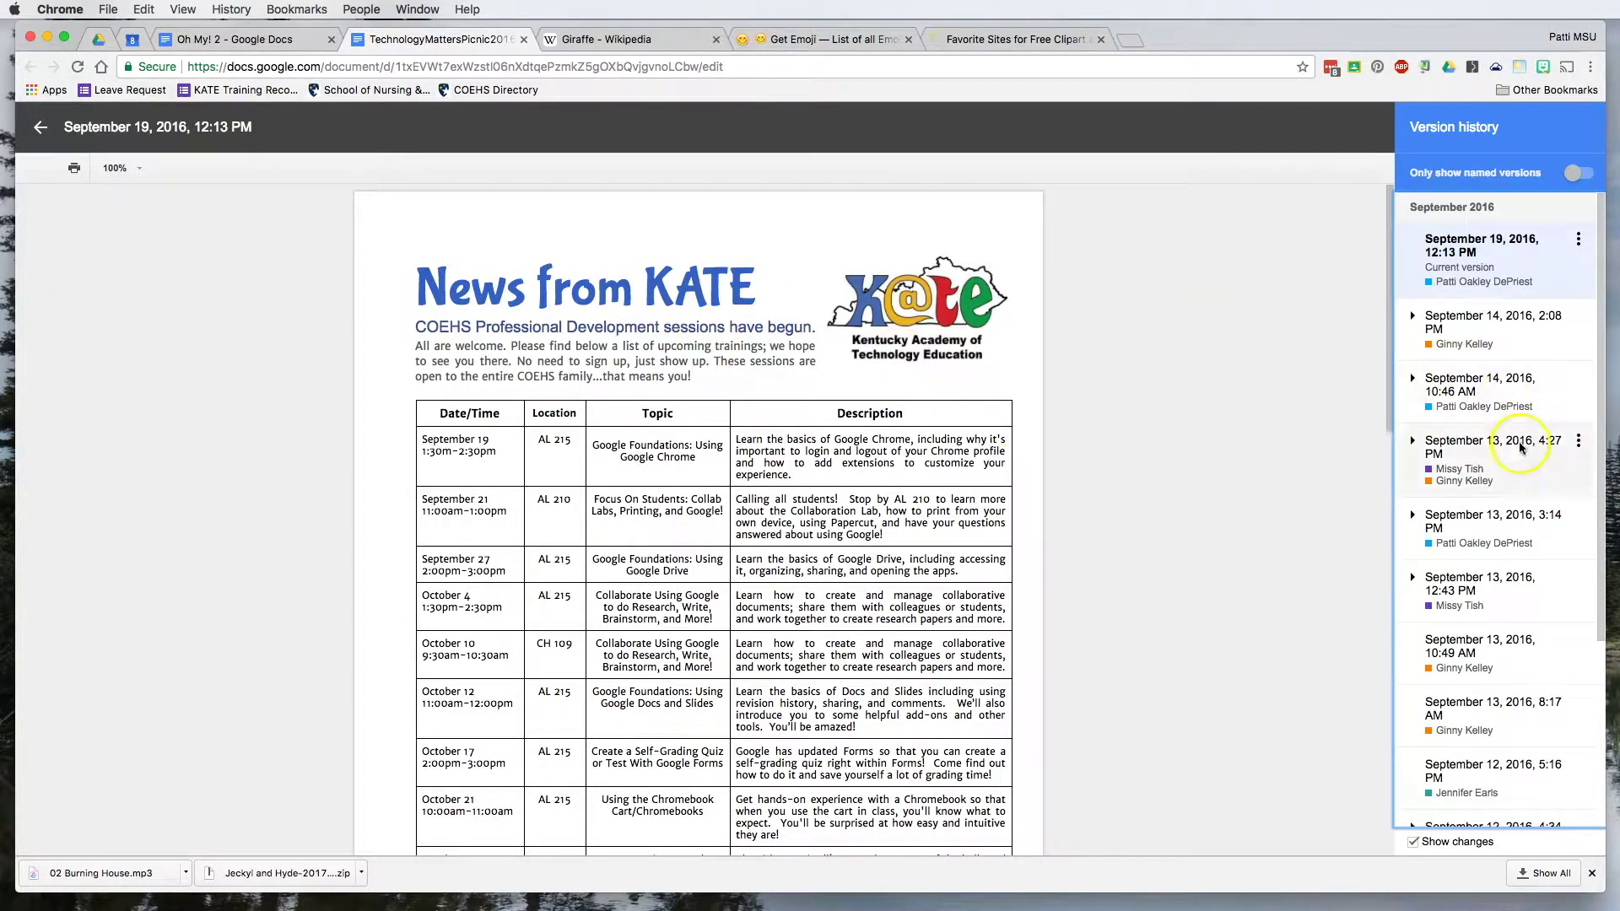
click(1462, 466)
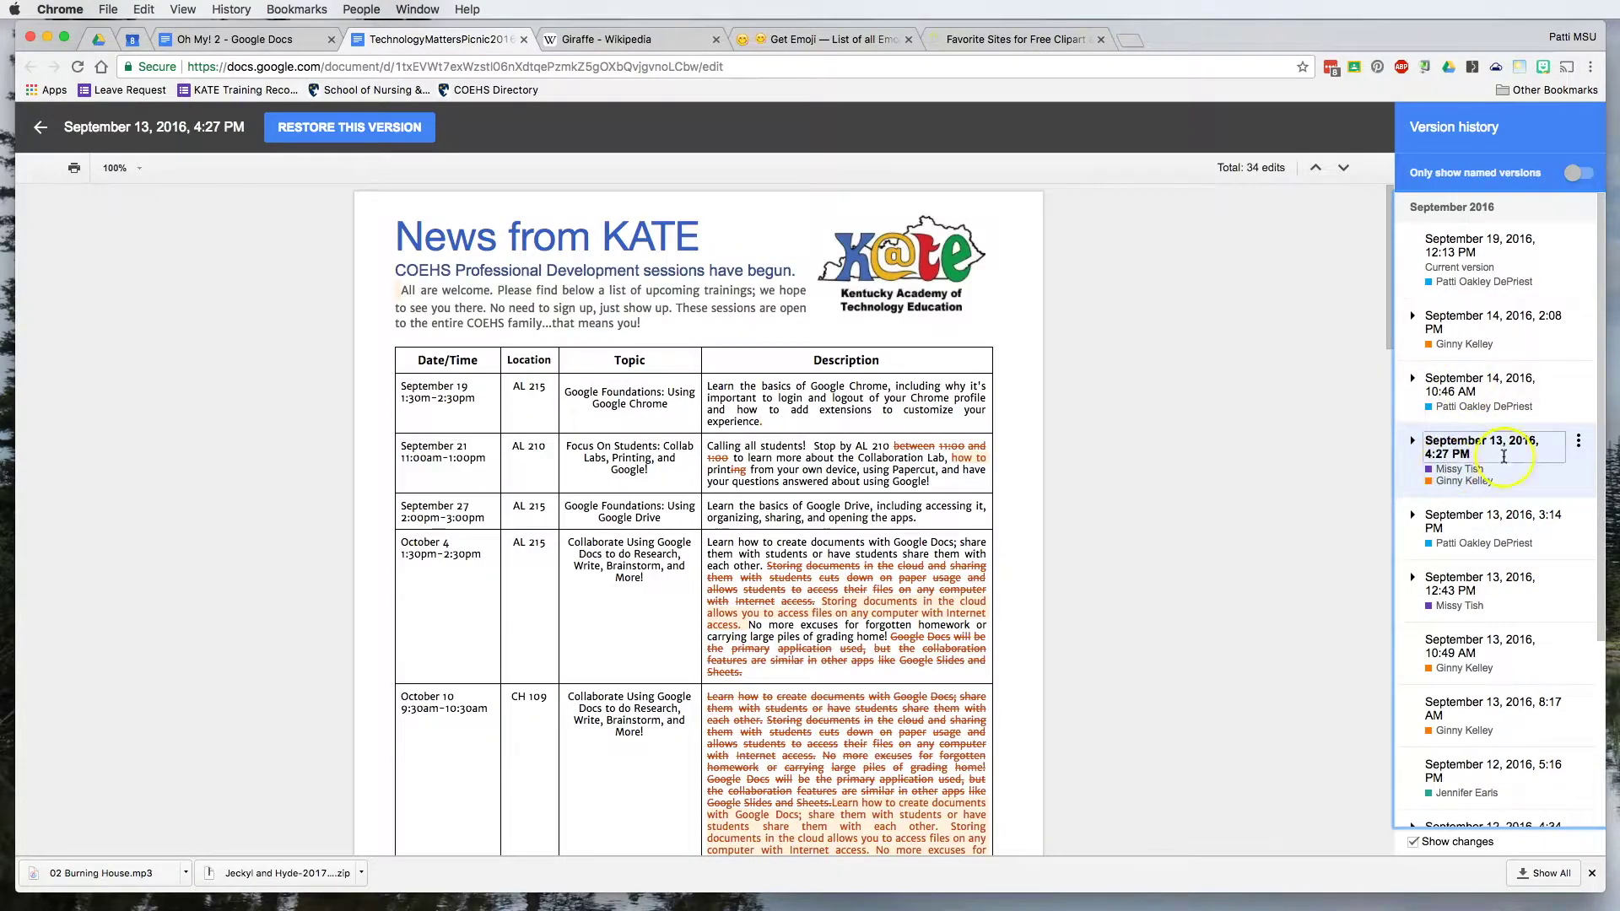
- Examine the edits highlighted throughout the September 13, 2016, 4:27 PM version and return to the current TechnologyMattersPicnic2016 document
scroll(876, 597, down, 1)
scroll(876, 597, down, 10)
scroll(876, 597, down, 9)
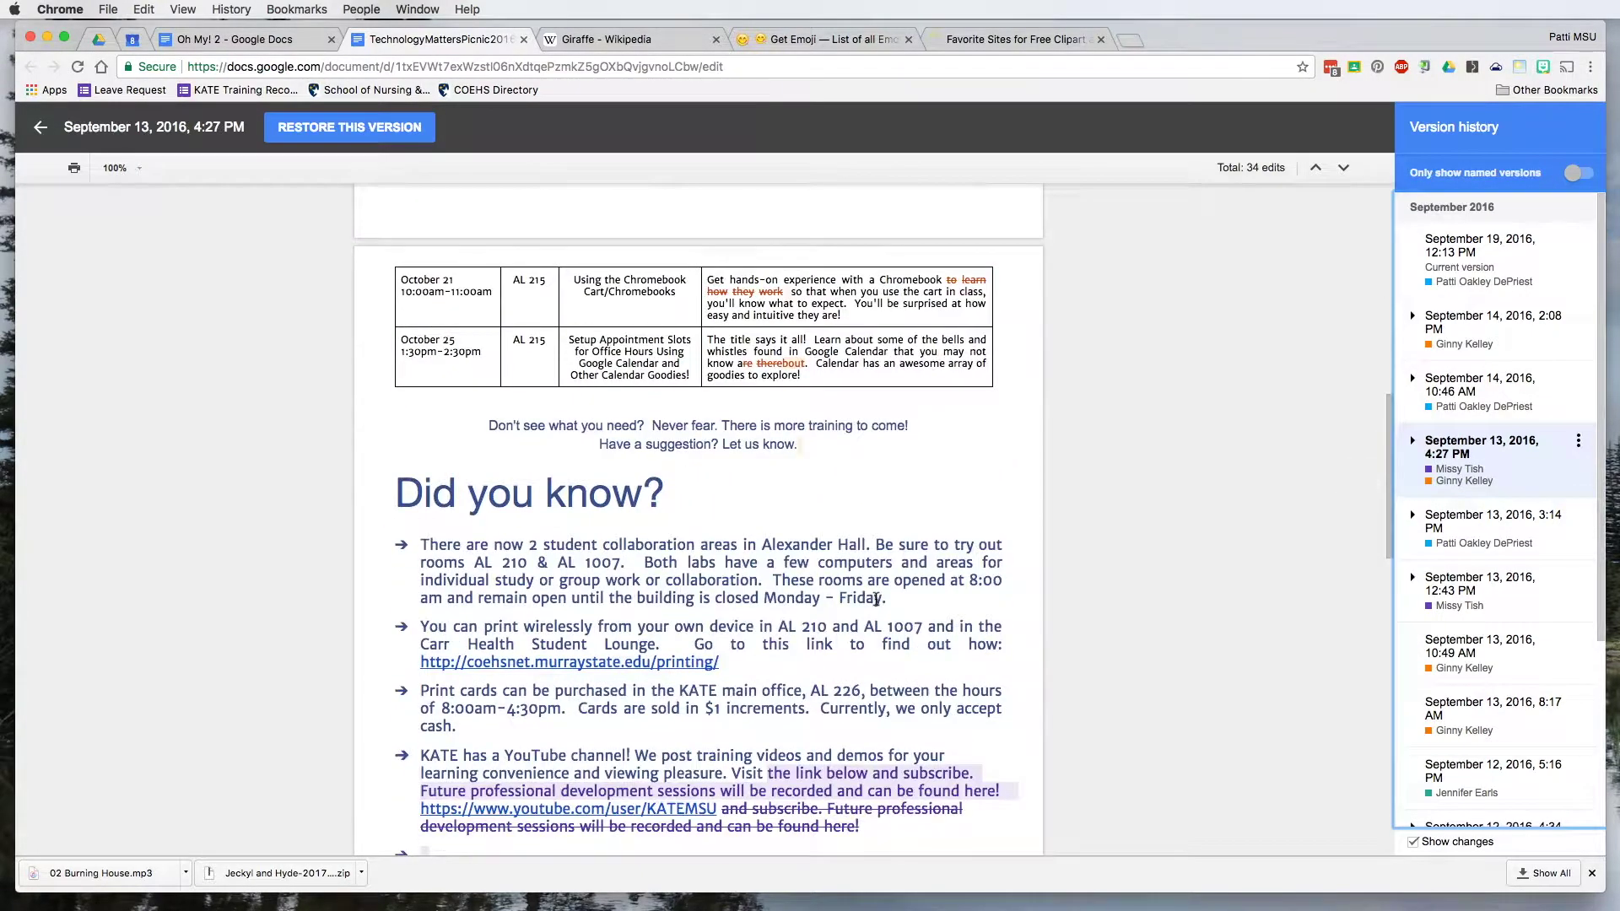
scroll(876, 597, down, 3)
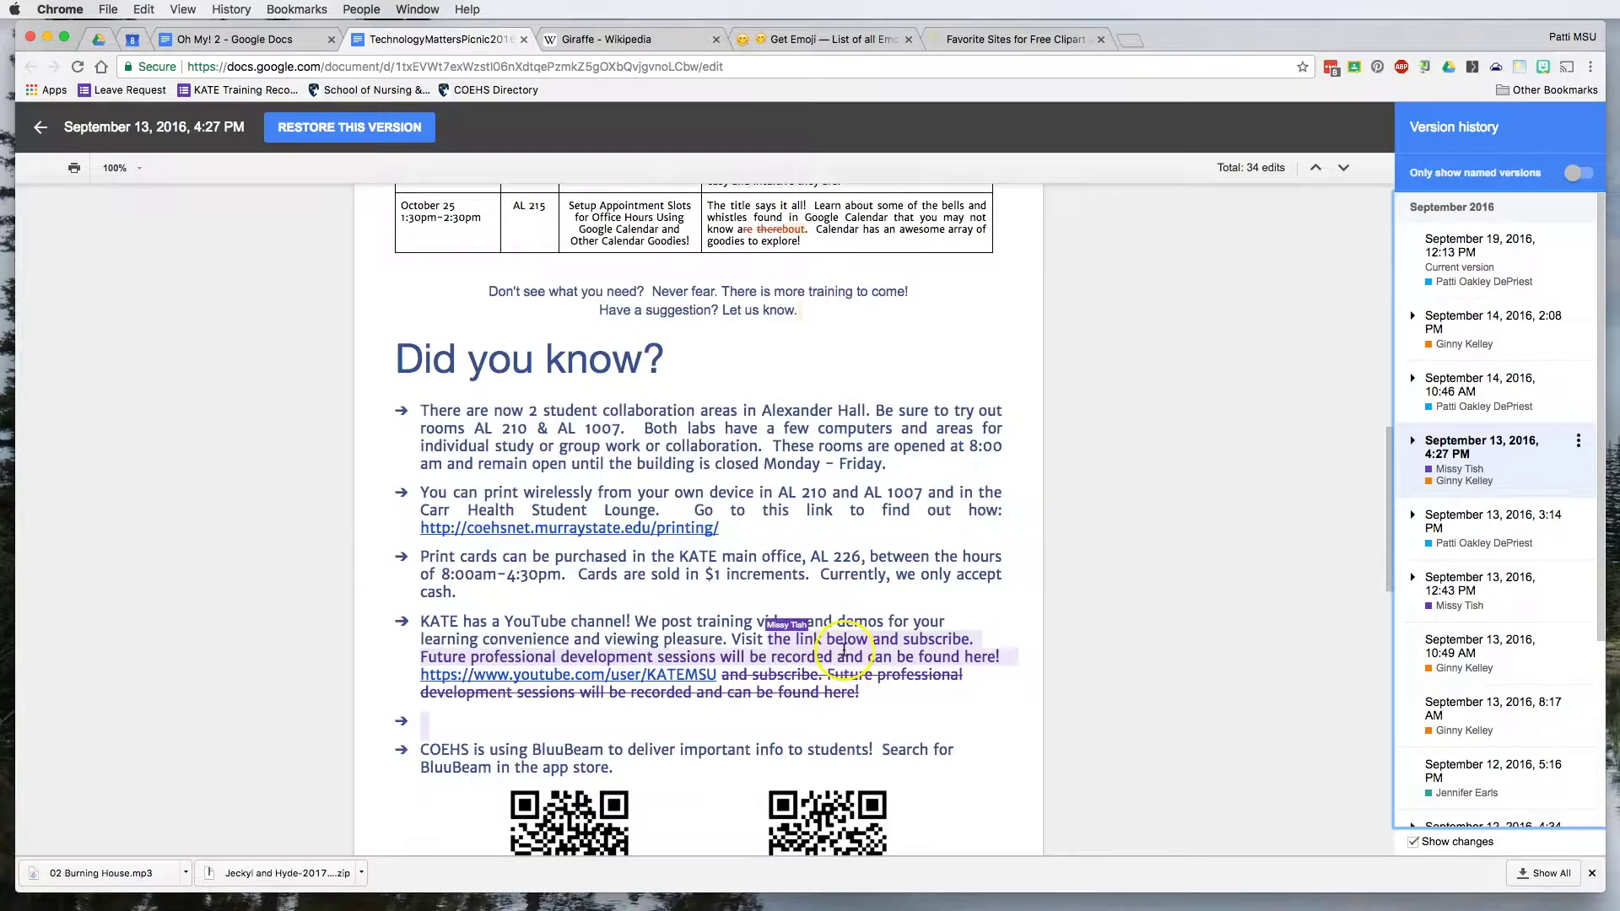
scroll(844, 650, up, 16)
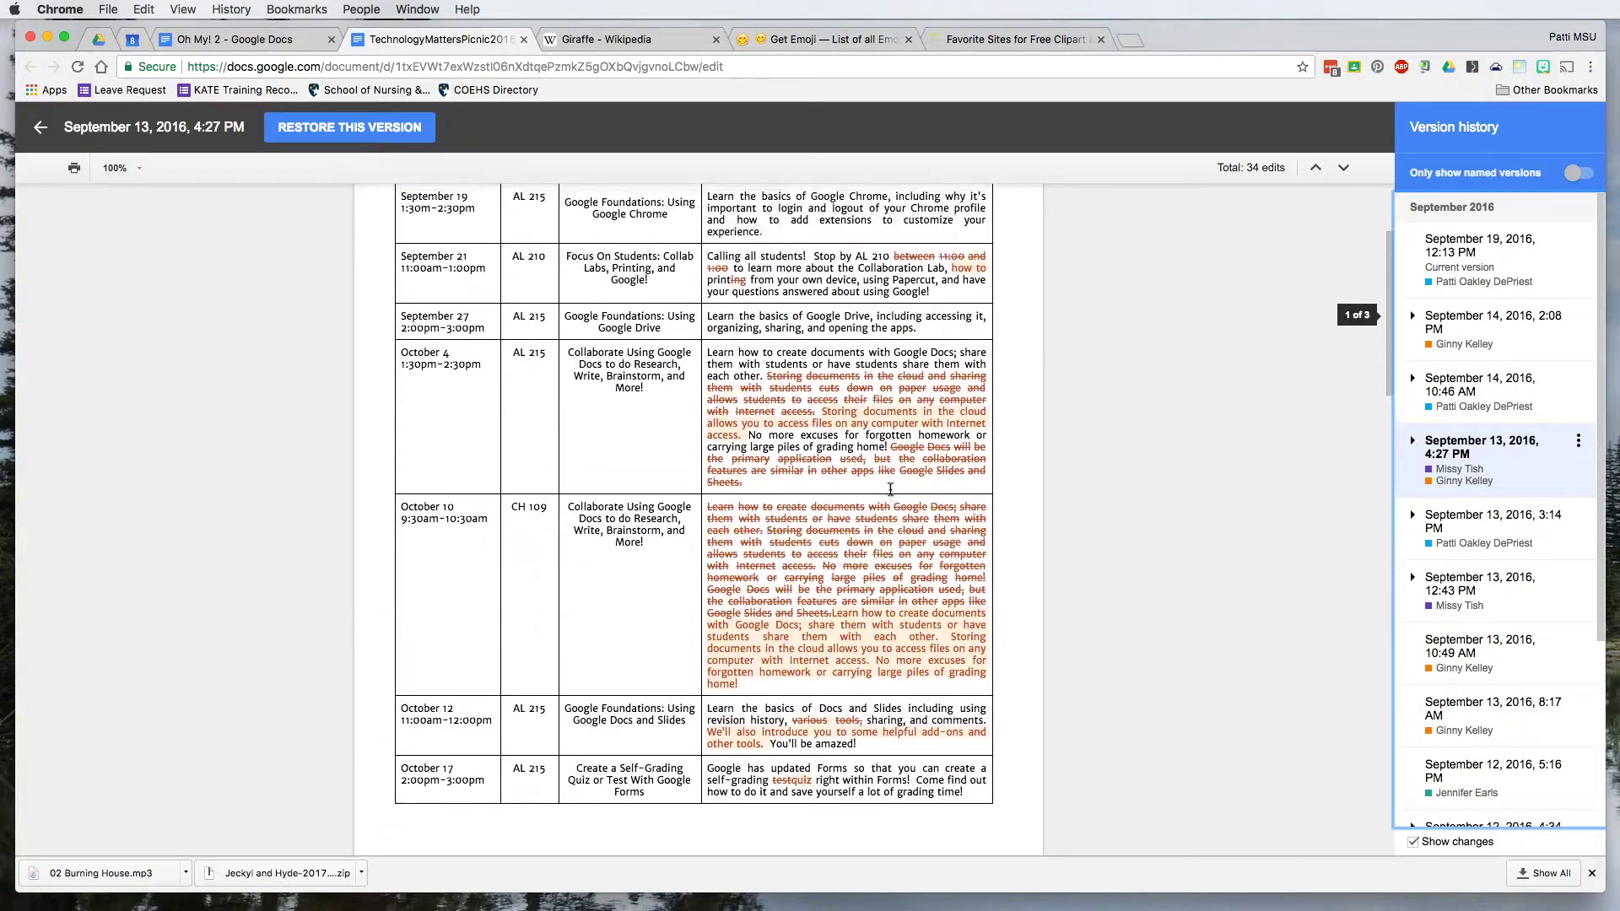
scroll(890, 490, up, 5)
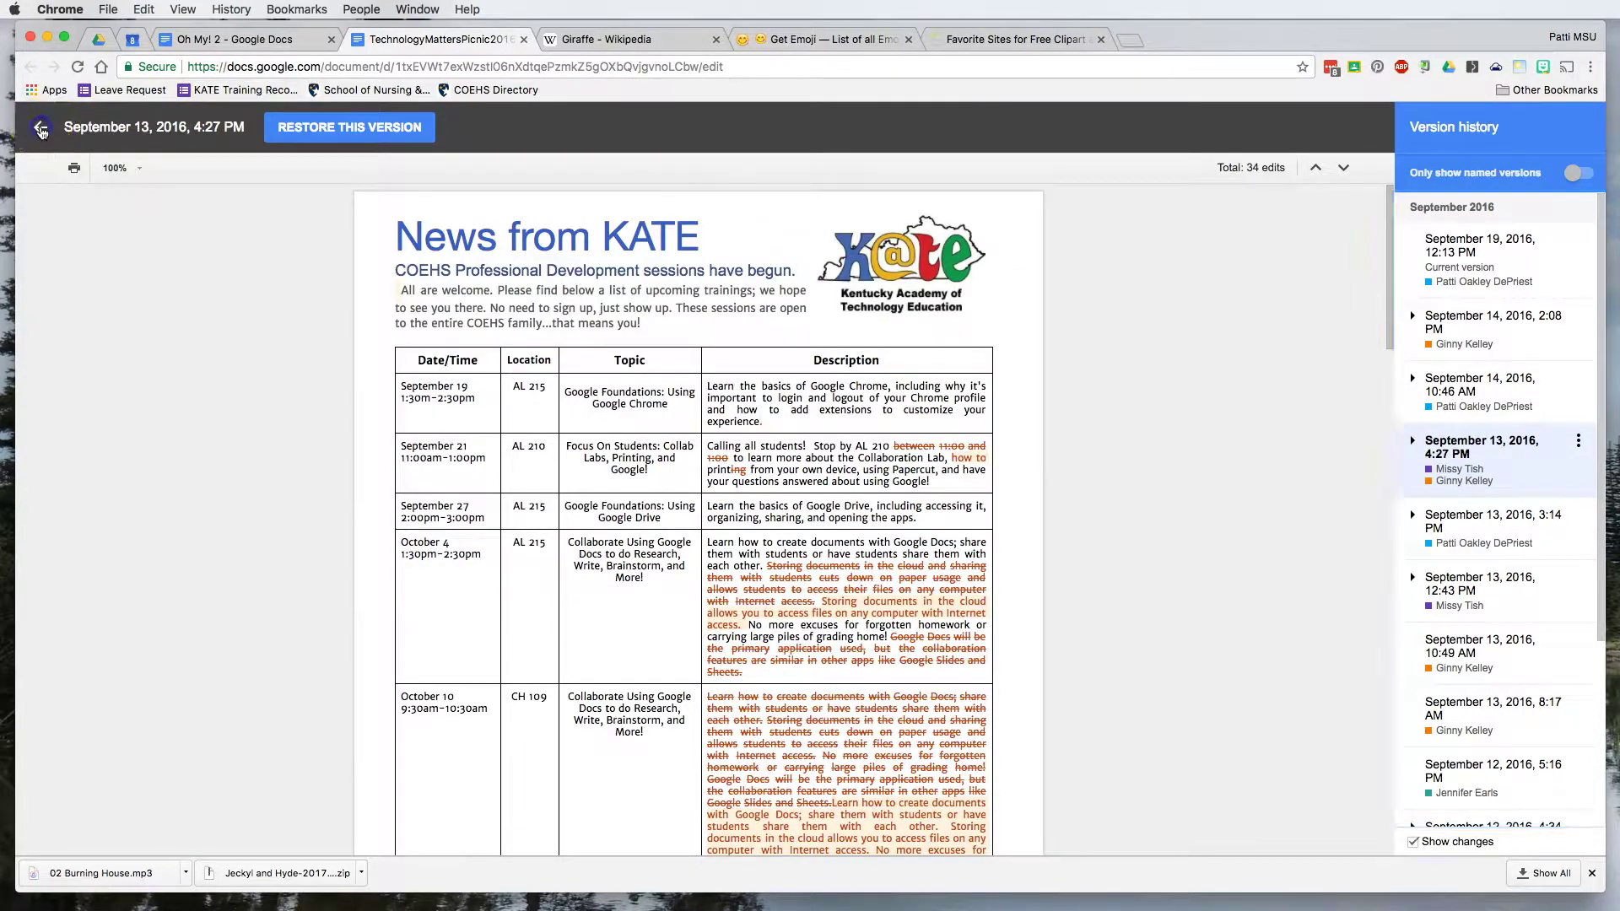
click(40, 129)
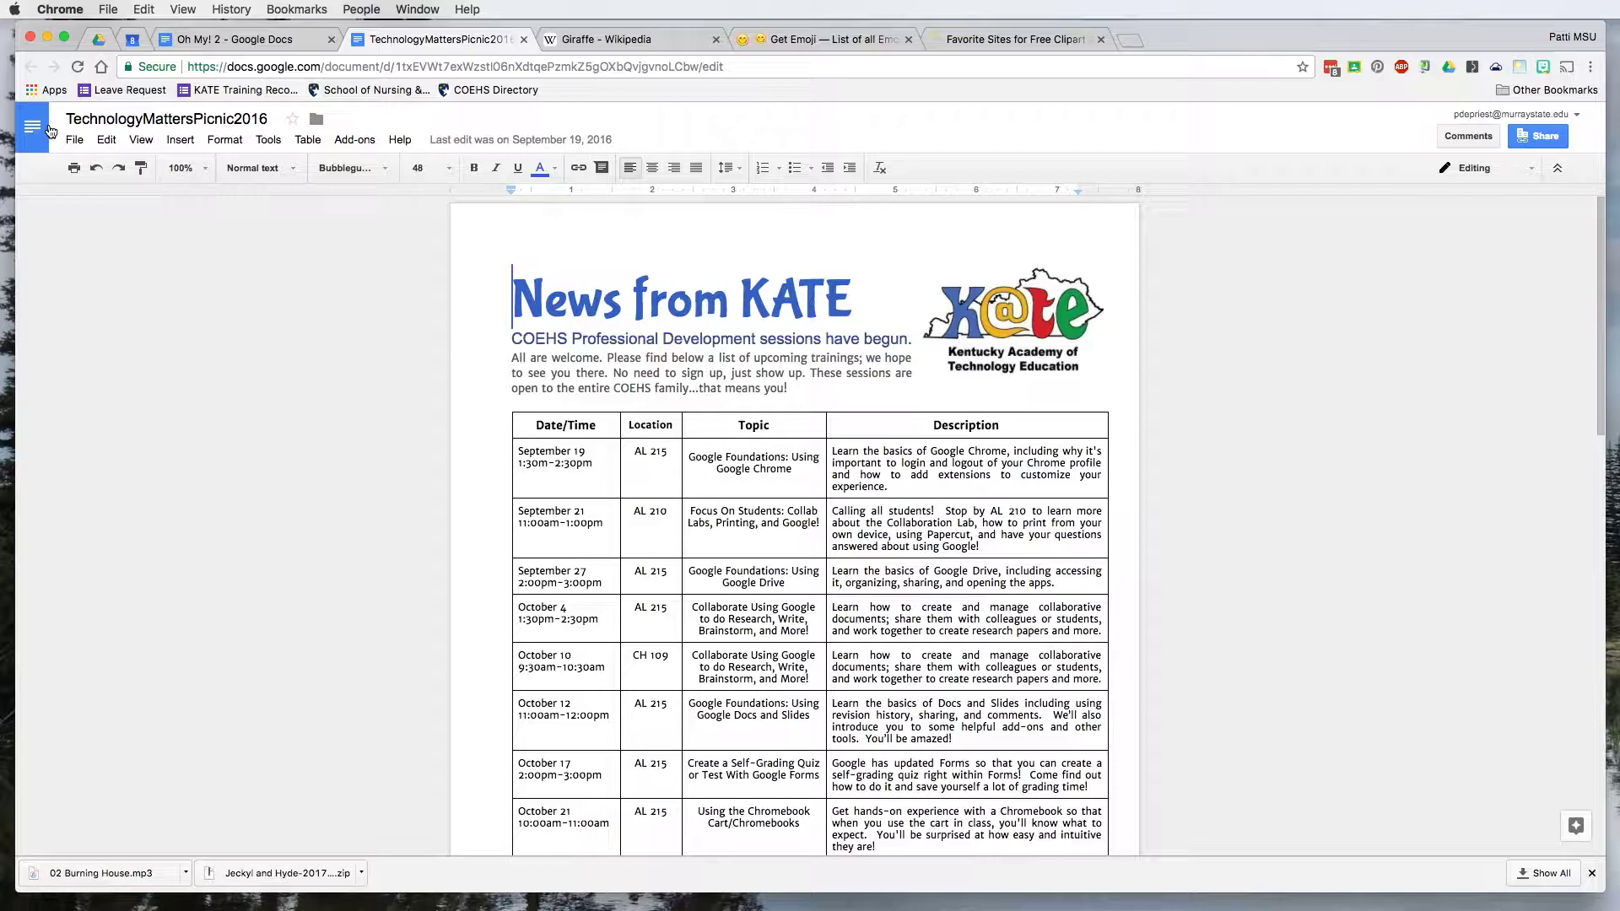
- Show the version history options available for TechnologyMattersPicnic2016 and leave them without choosing one
click(53, 75)
click(99, 140)
click(74, 141)
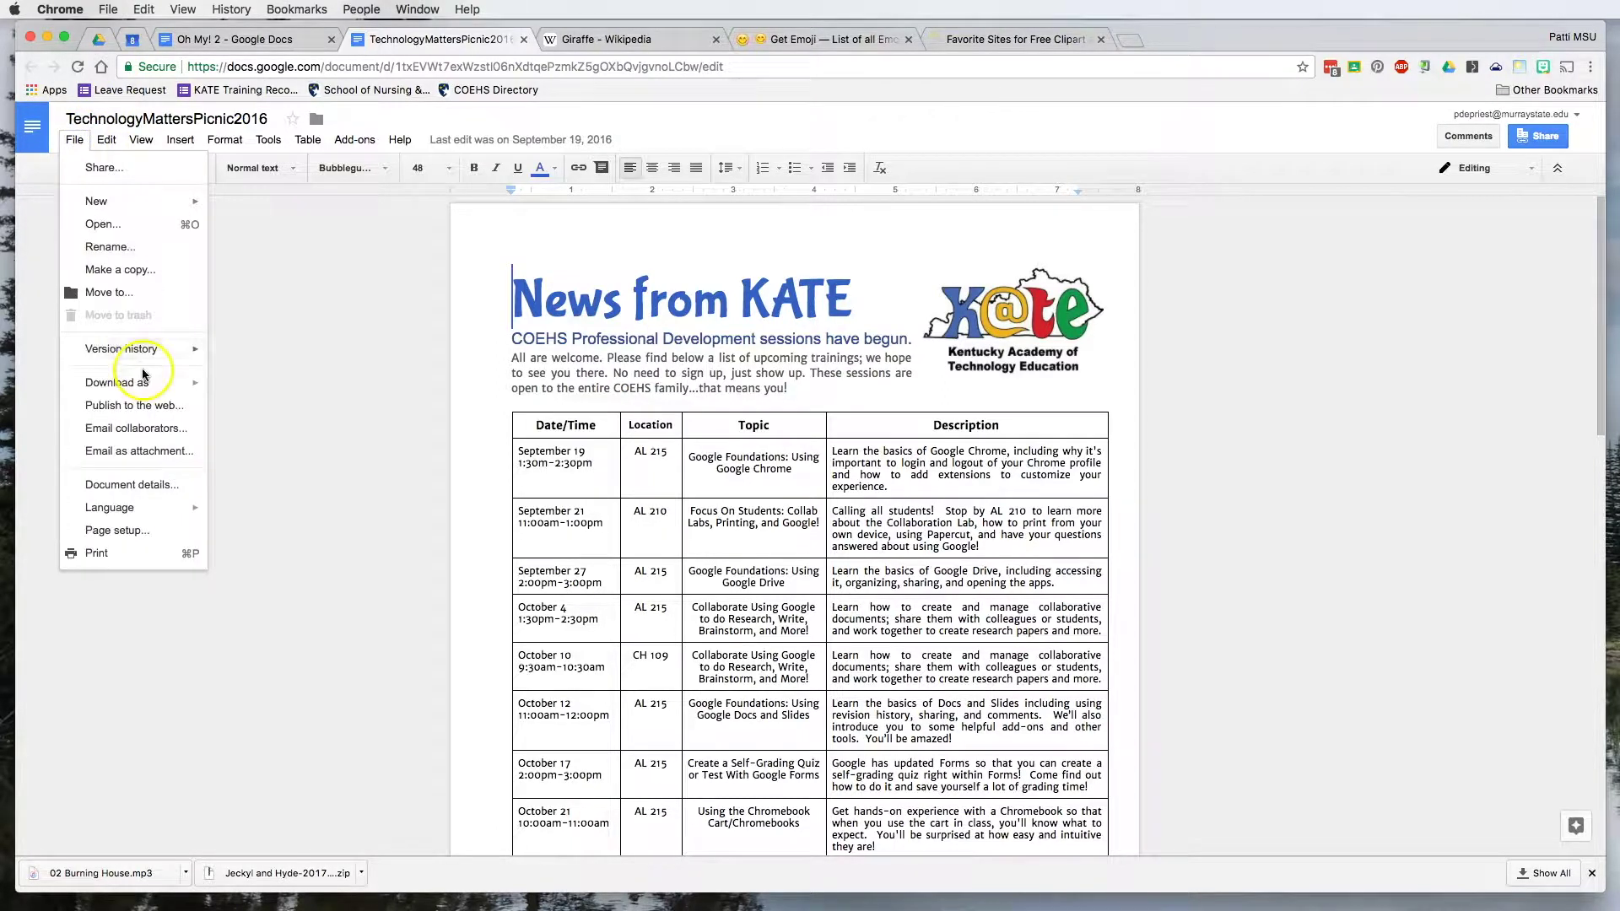
mouse_move(146, 358)
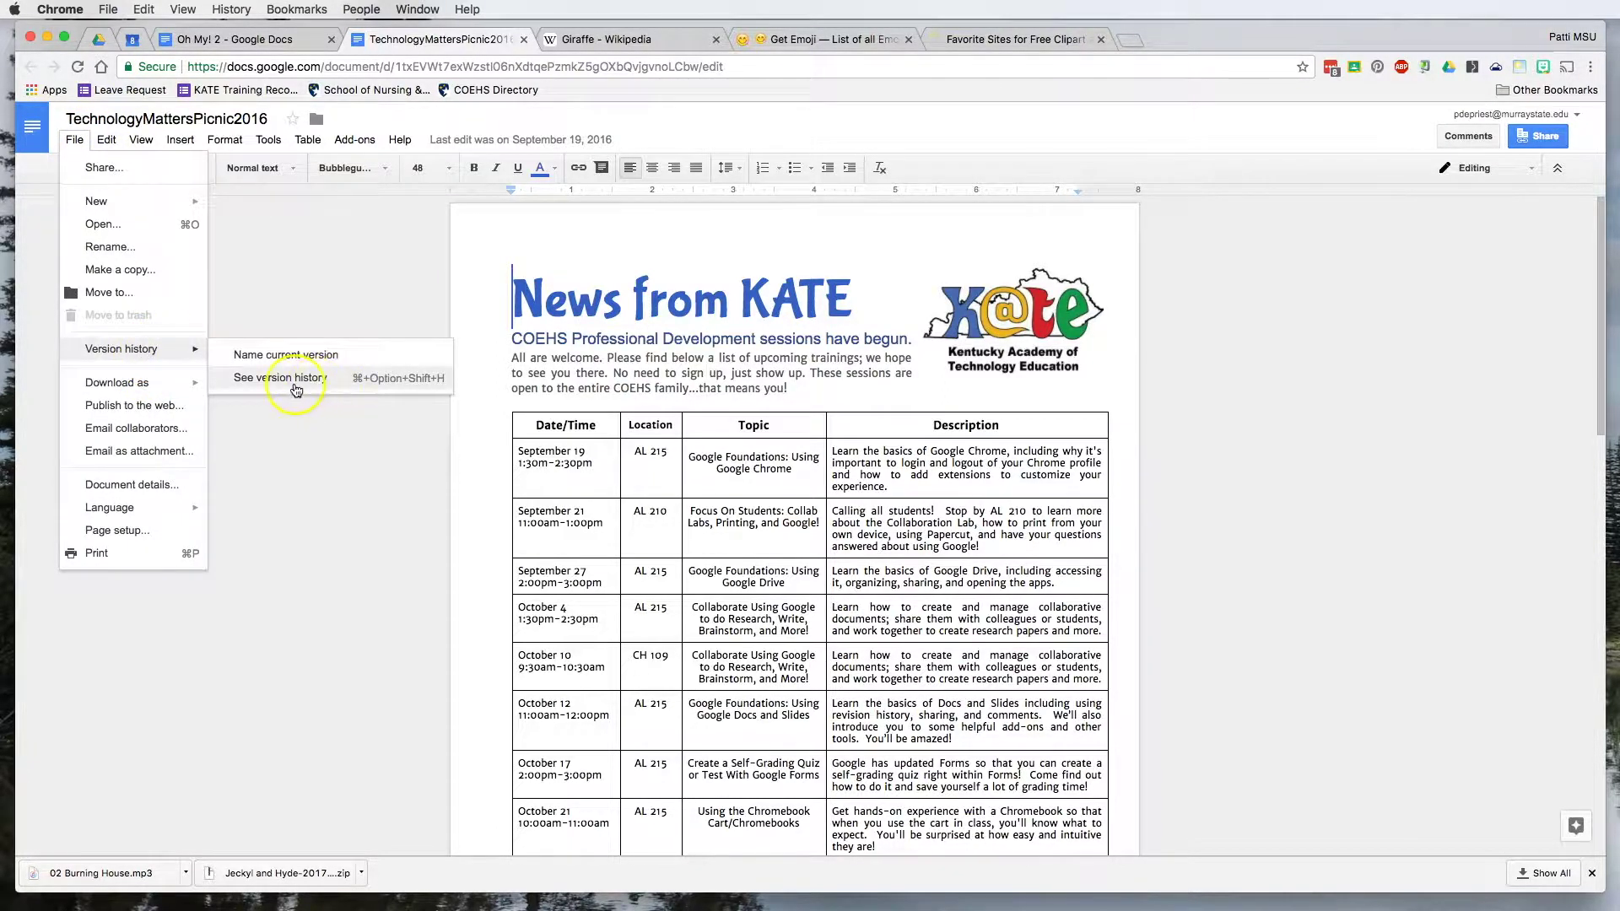
click(309, 415)
click(319, 434)
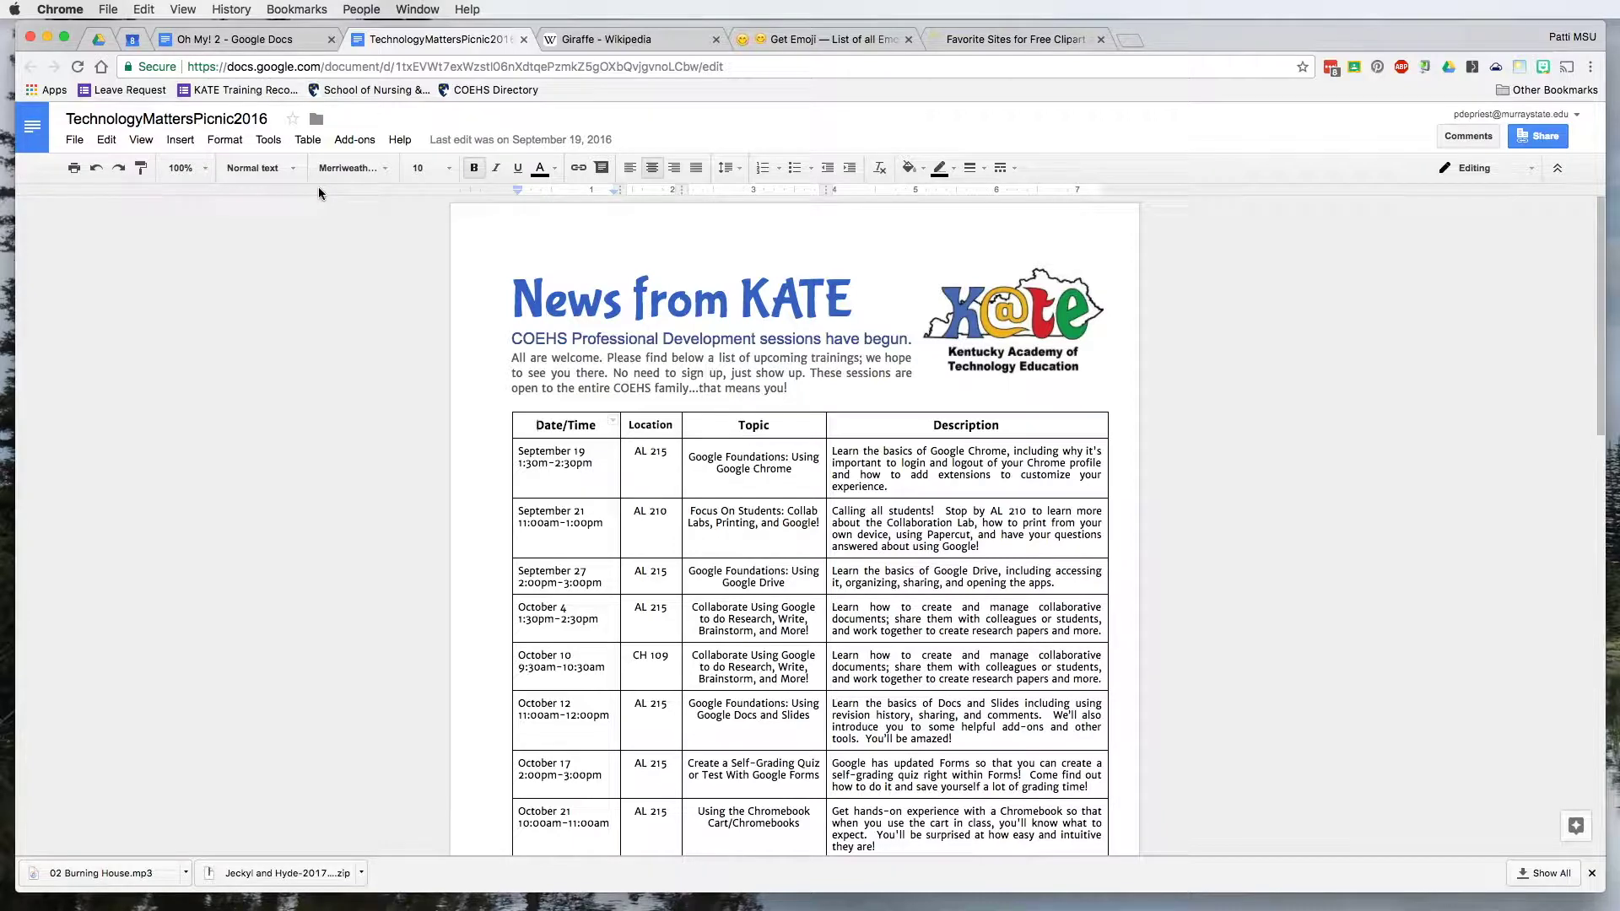
- Switch to the "Oh My! 2" document and review its available download formats, such as Microsoft Word and PDF
click(287, 39)
click(38, 126)
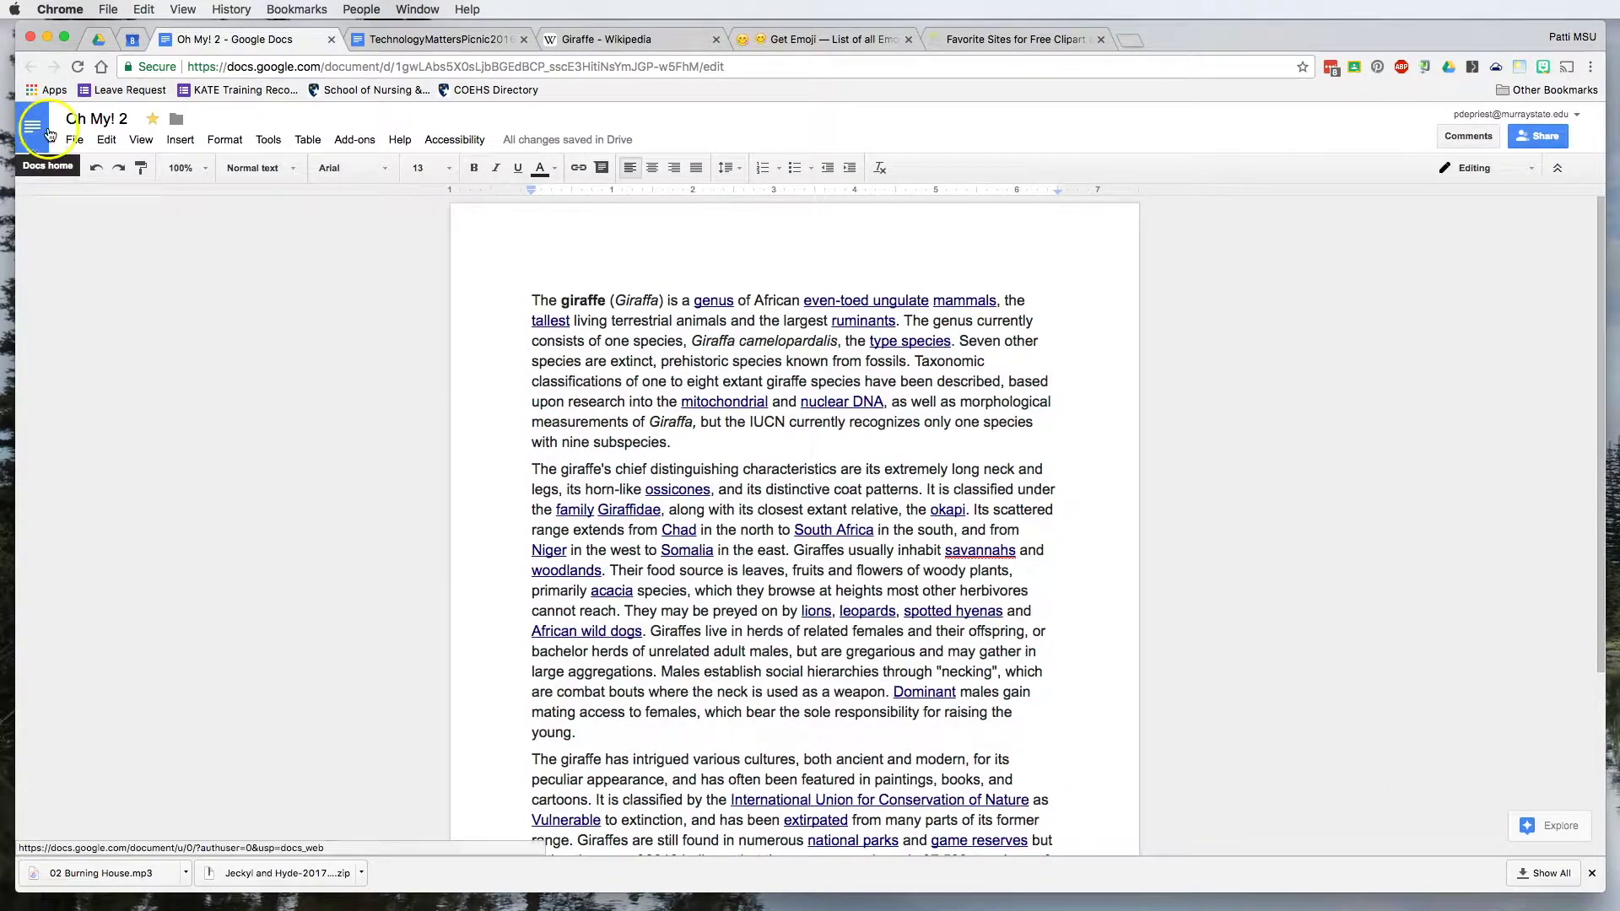
click(74, 141)
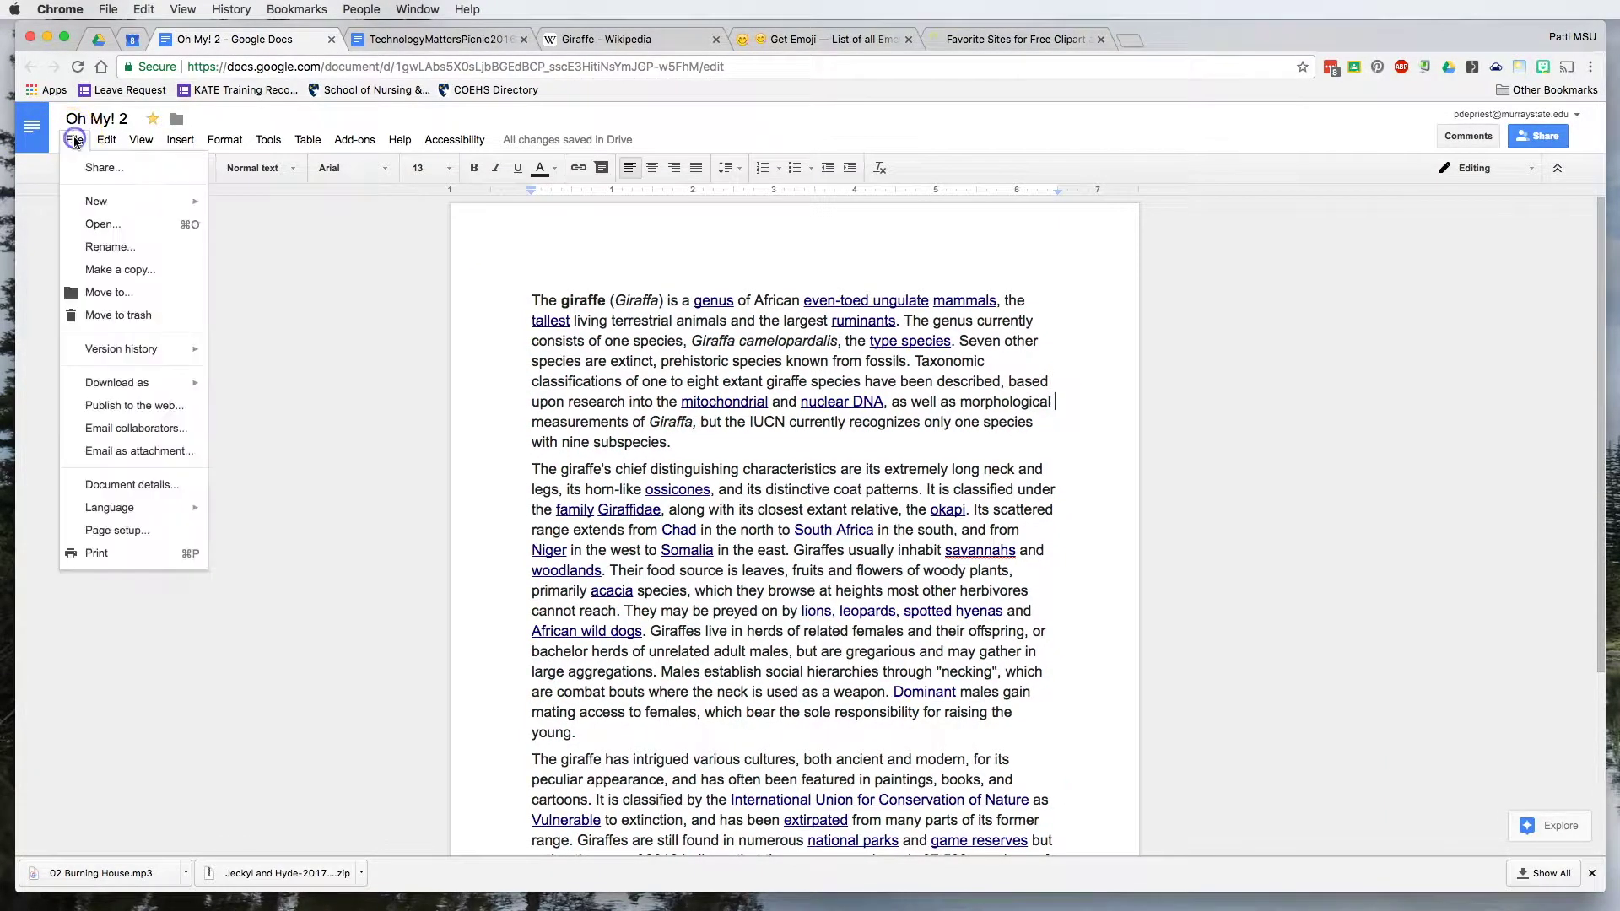
mouse_move(130, 388)
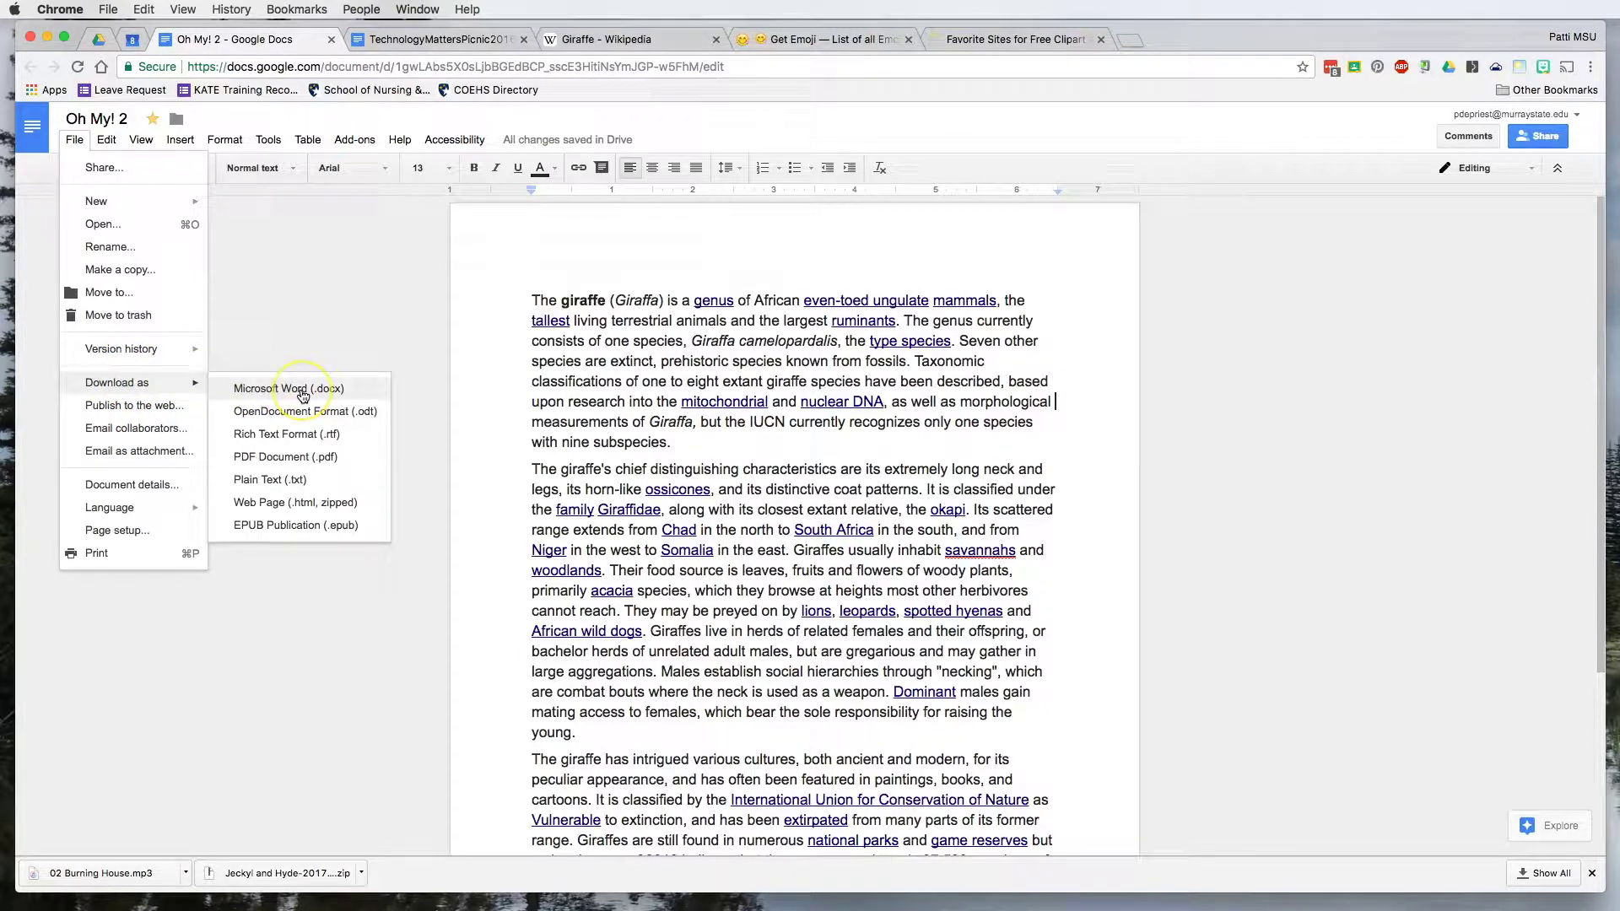
click(310, 420)
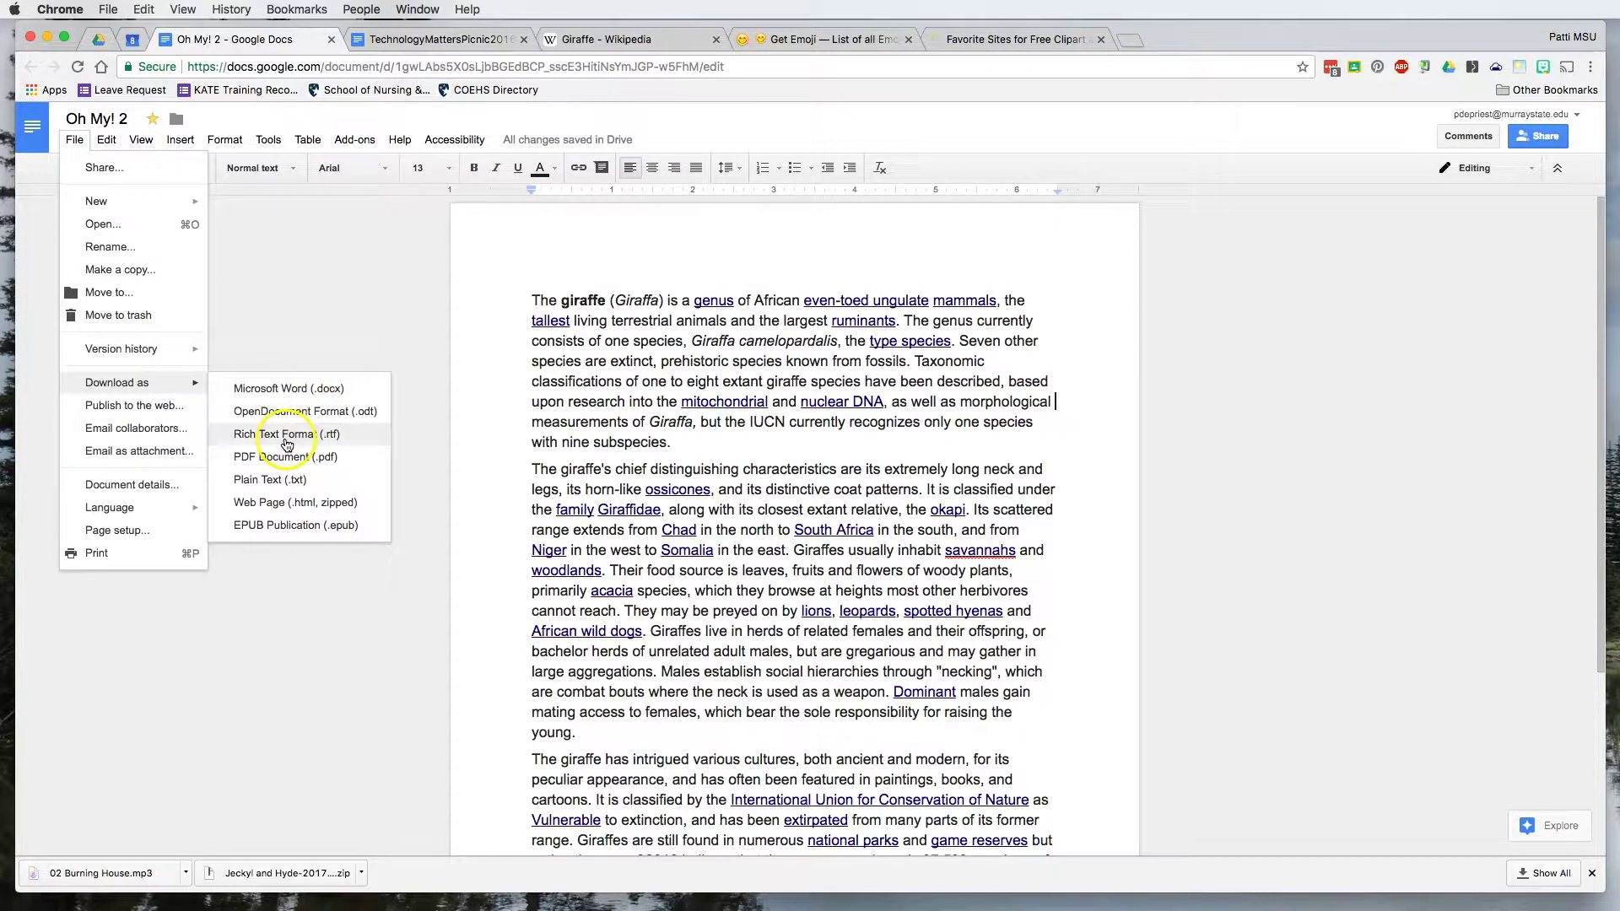
click(301, 464)
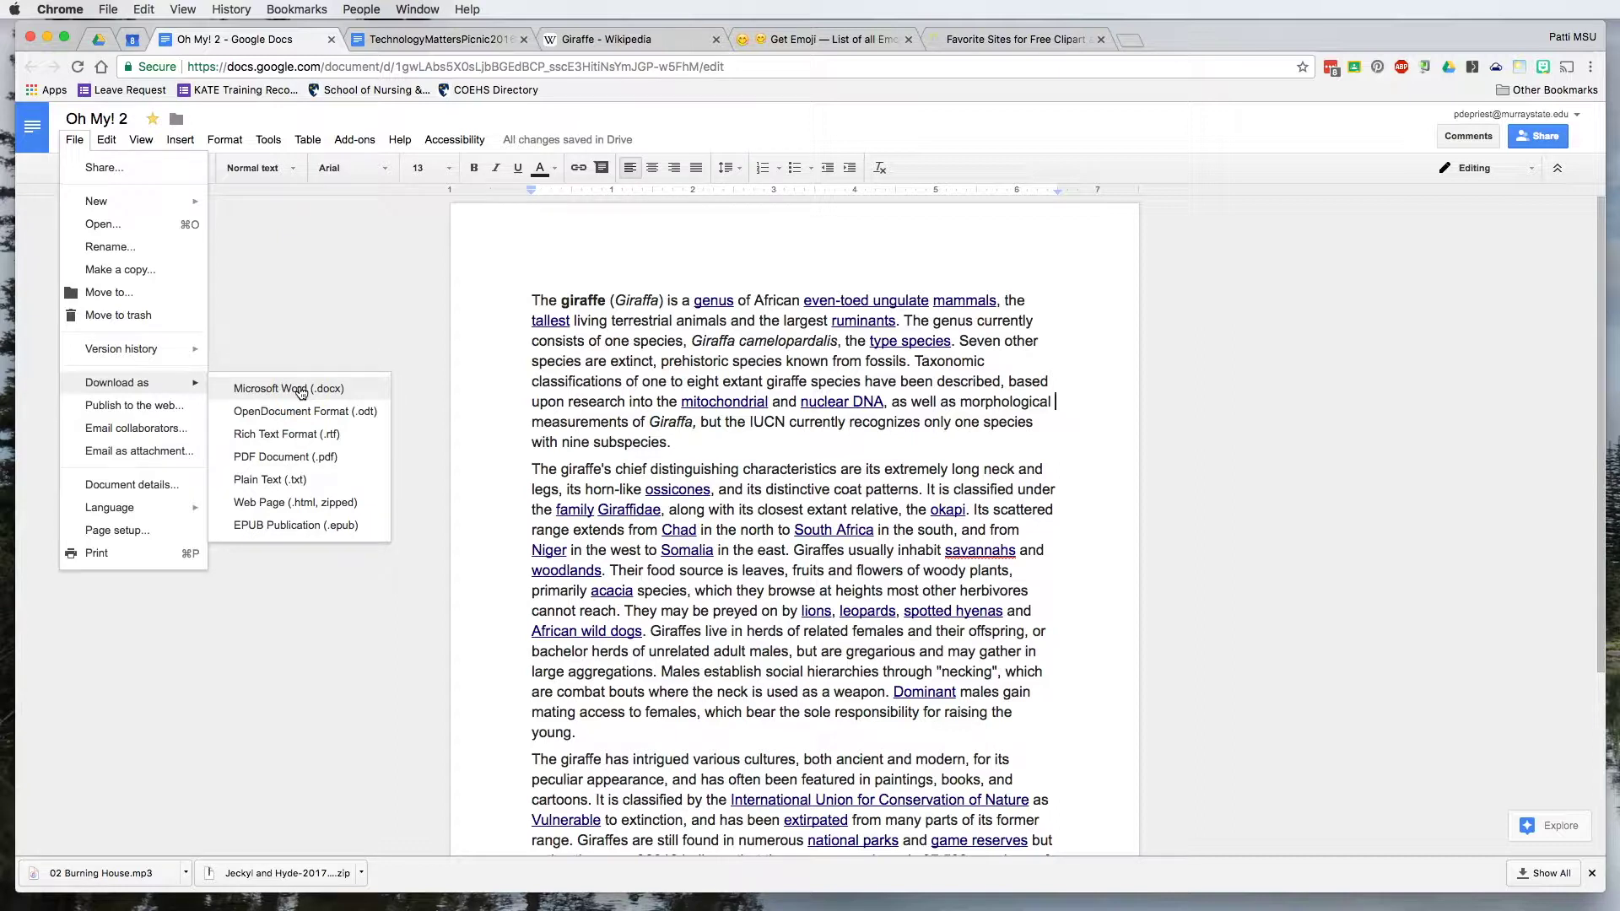
click(196, 442)
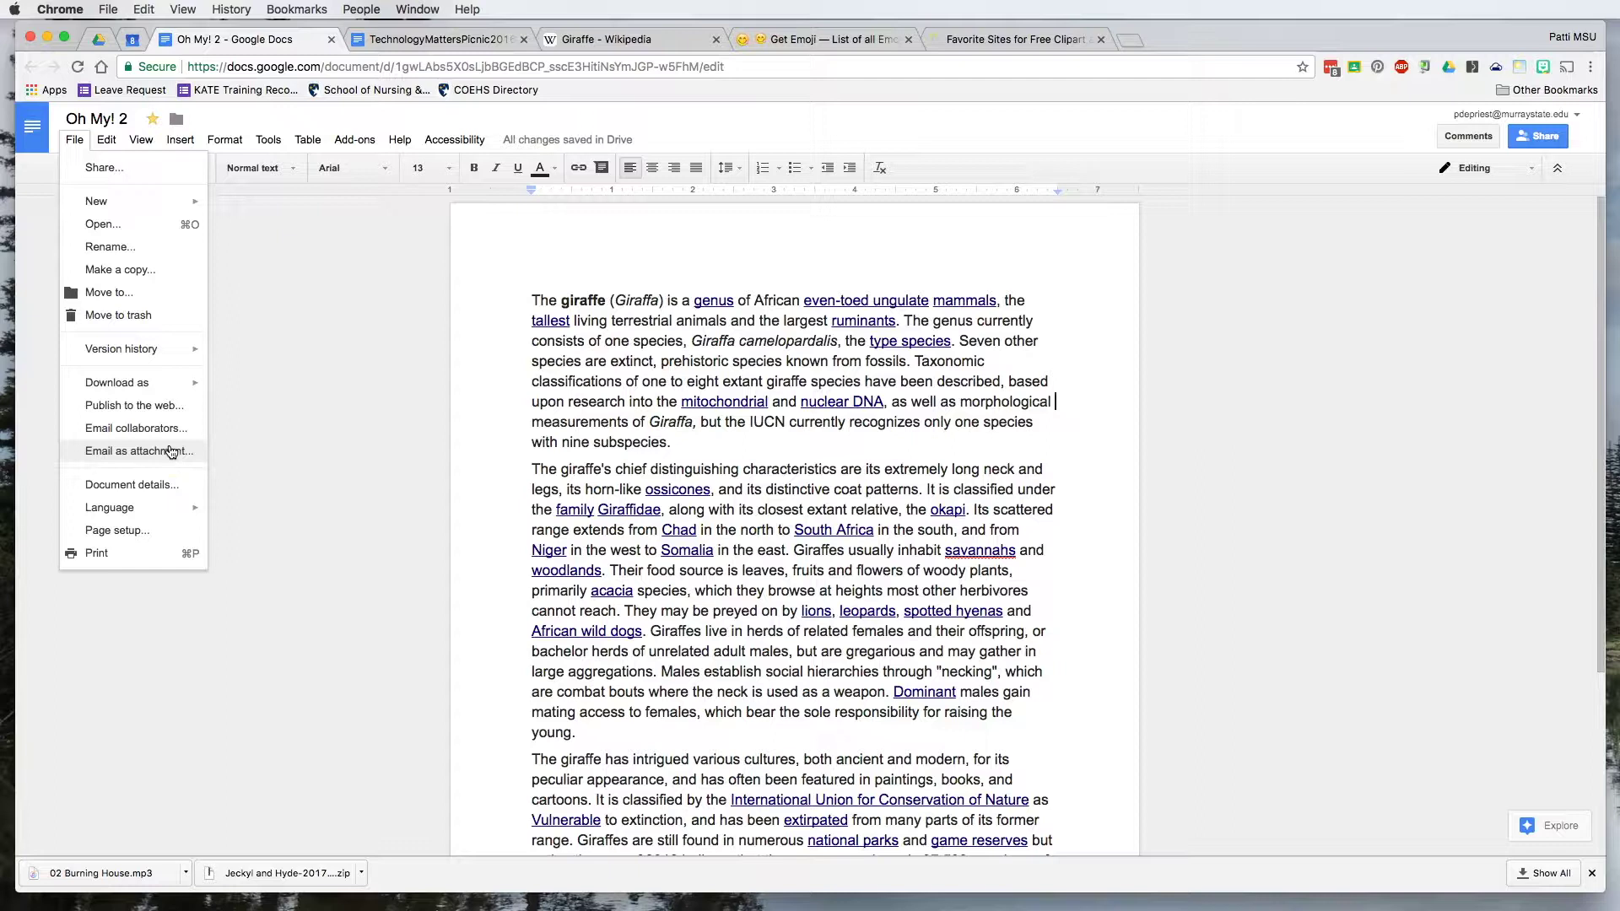
- Review the language choices and page setup settings of "Oh My! 2", cancelling without changing anything
click(145, 511)
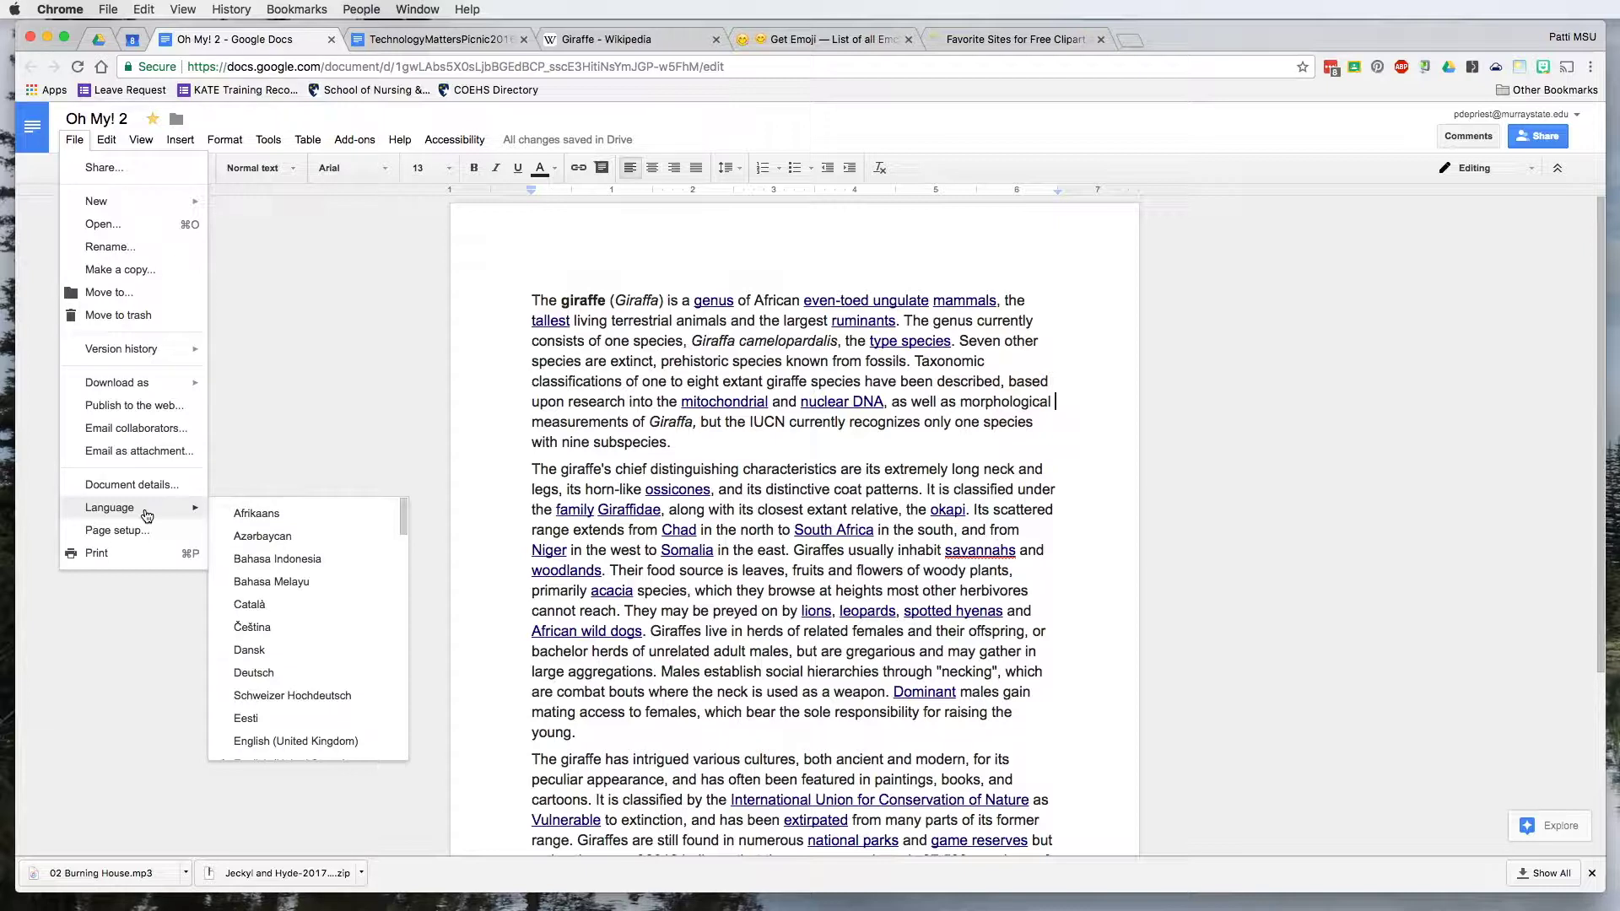
click(129, 528)
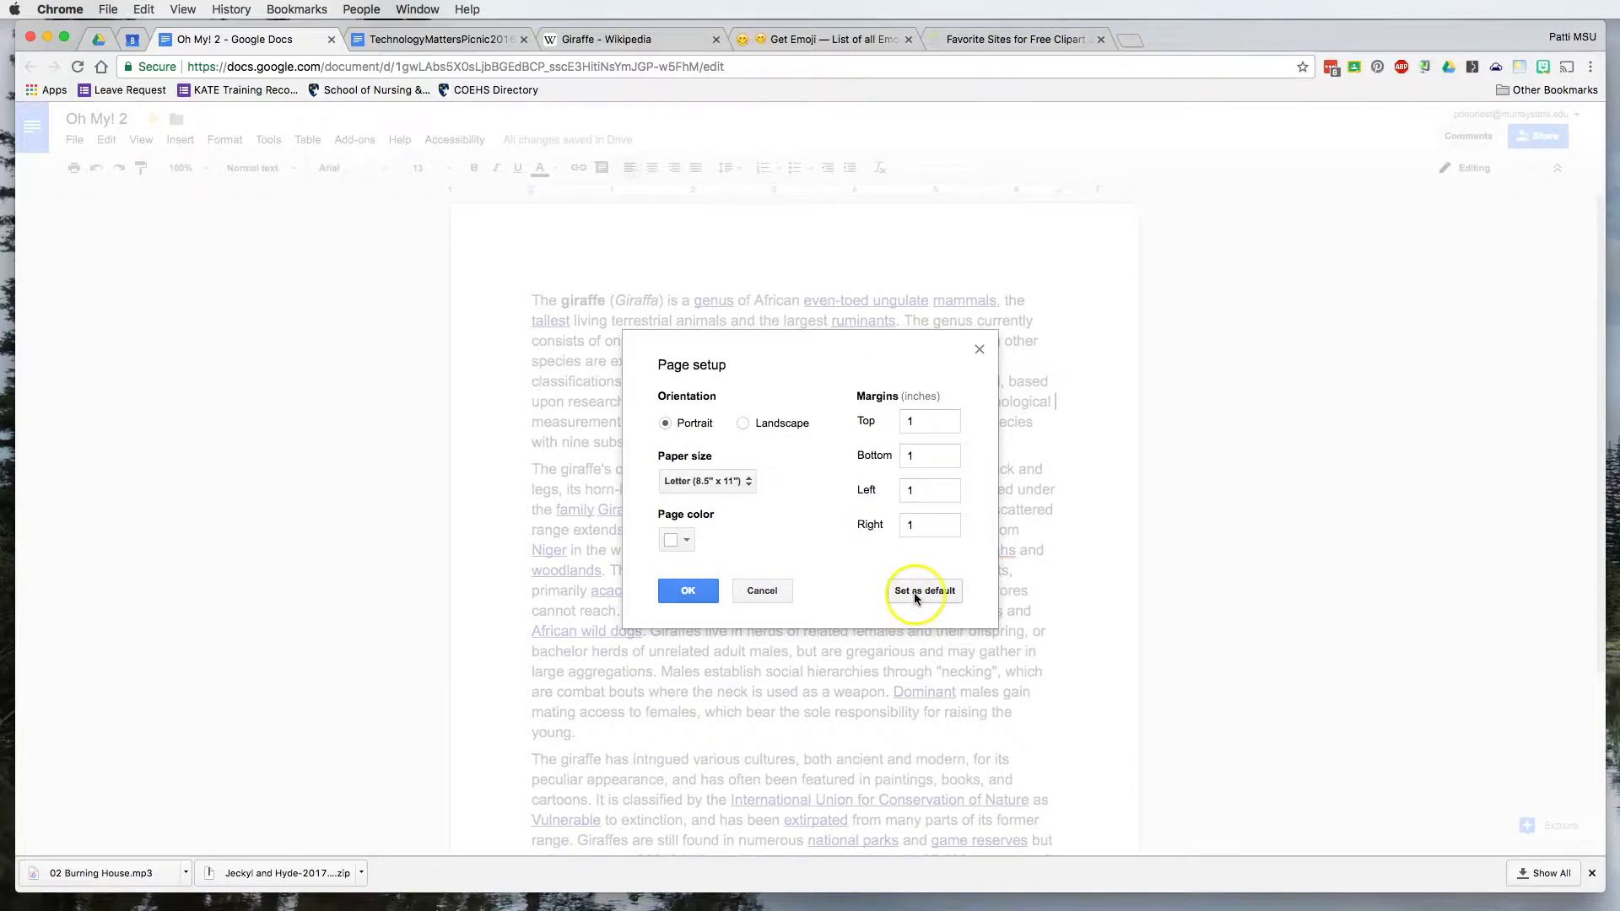
click(759, 592)
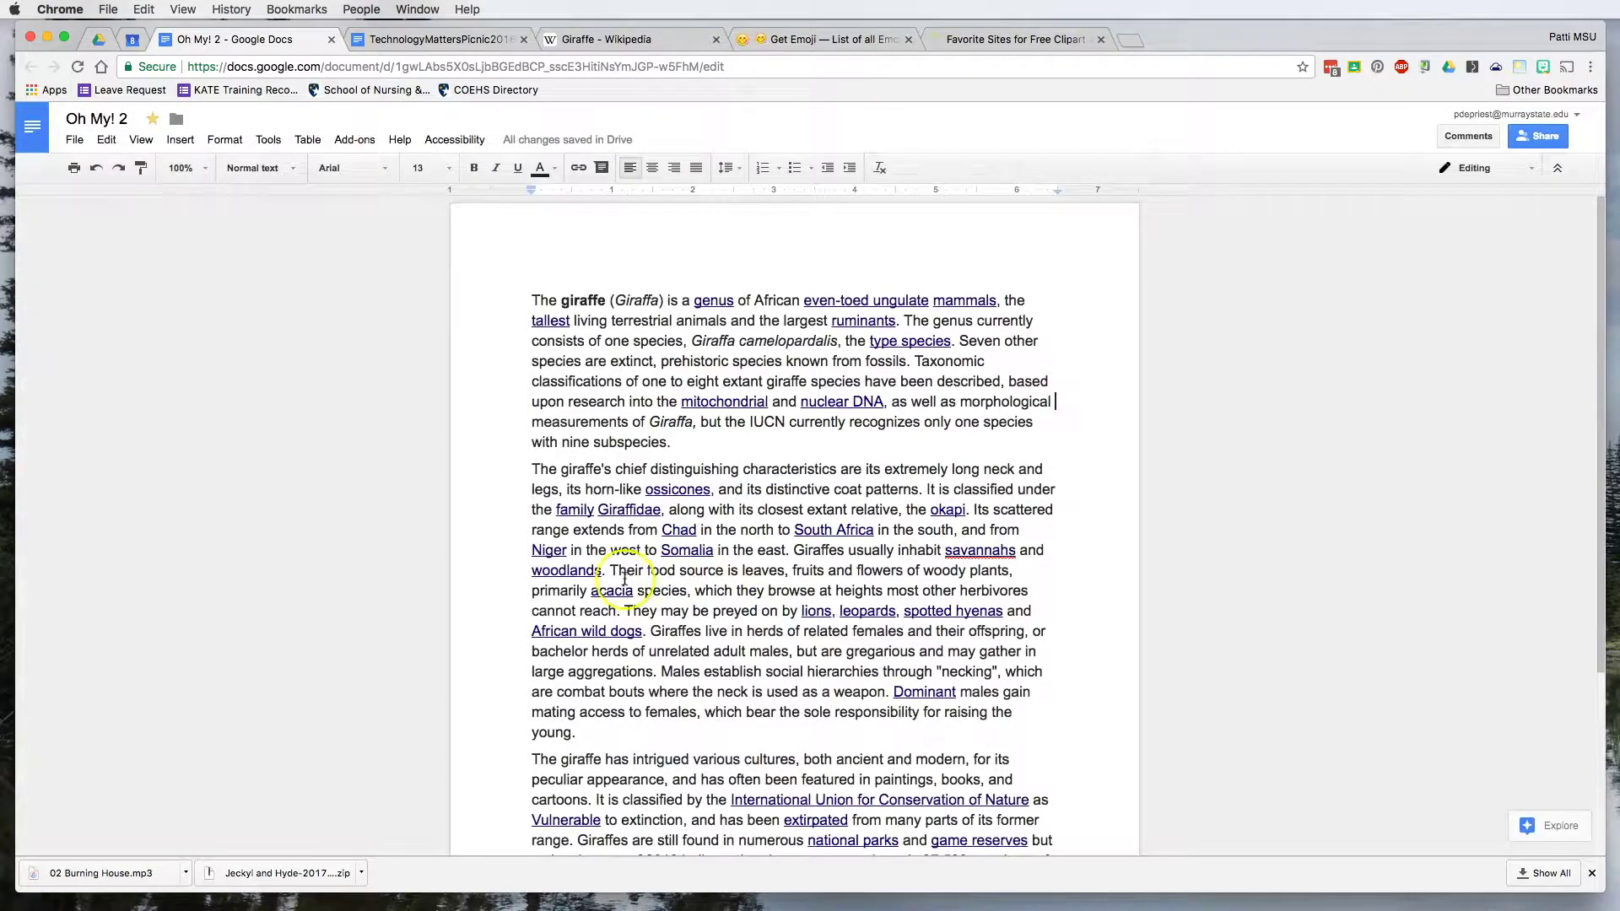
- Review the document's editing commands, including Paste without formatting, and its view options such as the ruler
click(107, 144)
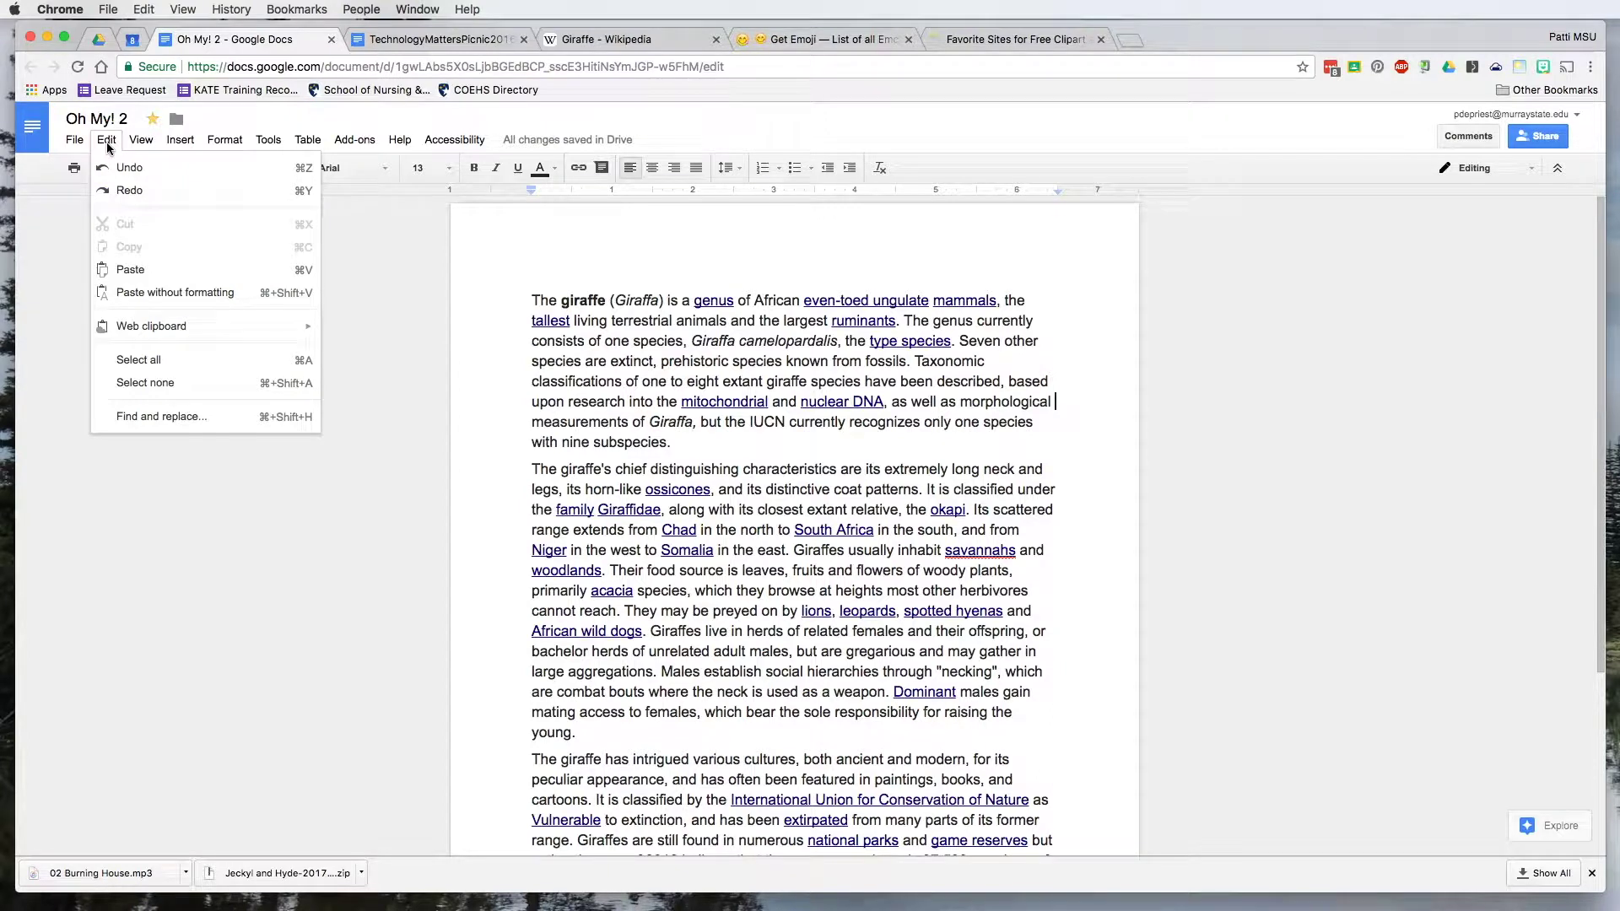
click(212, 301)
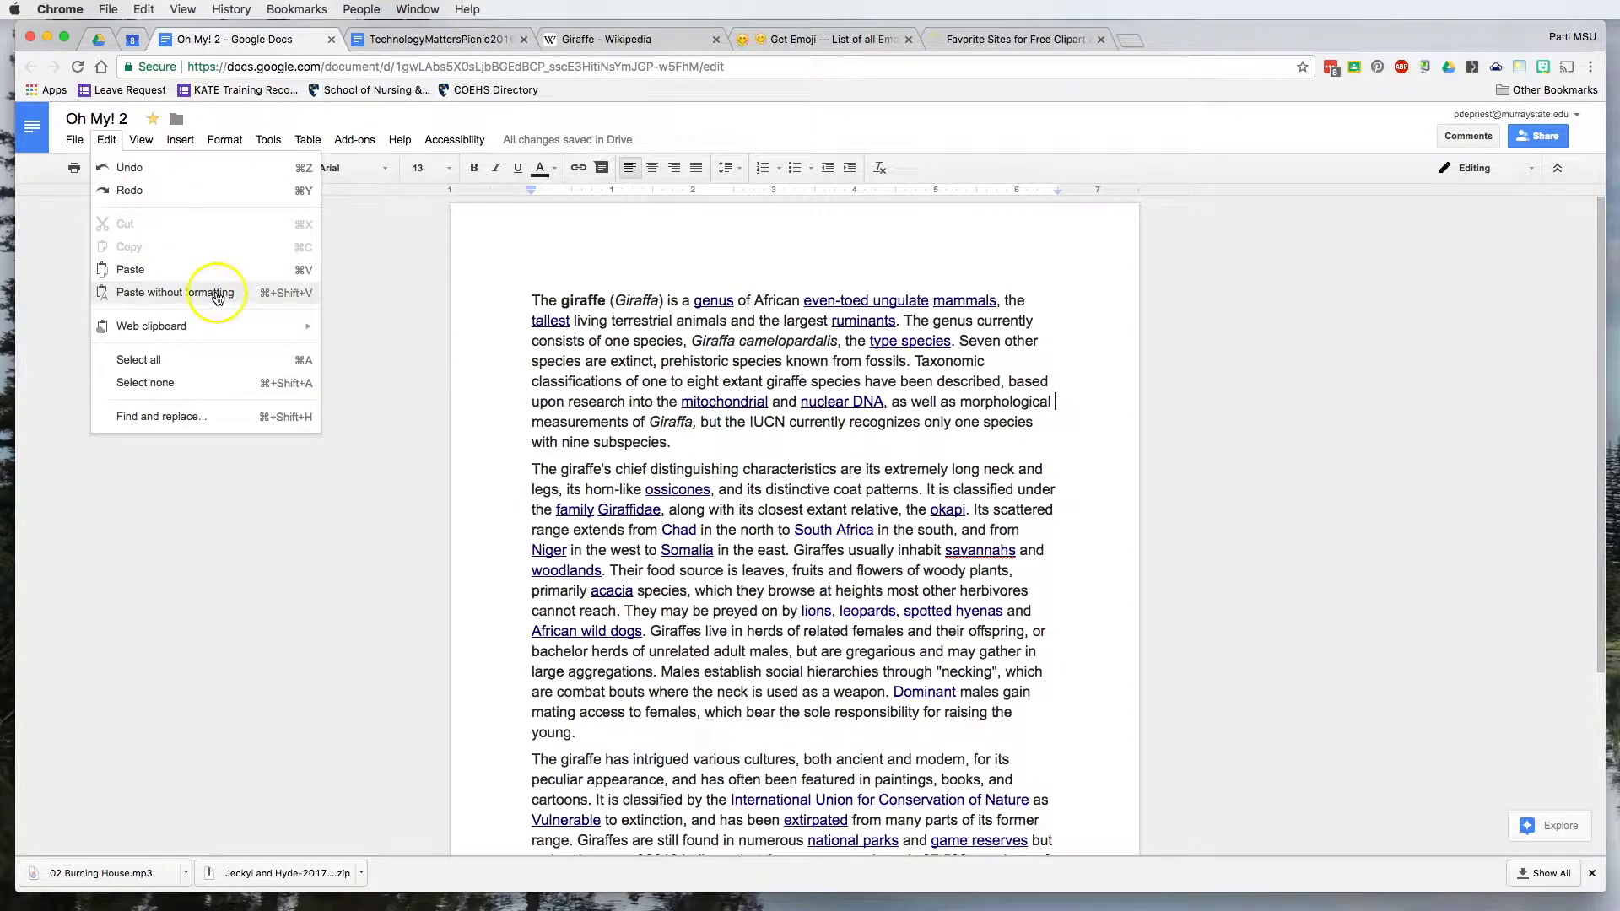
click(142, 142)
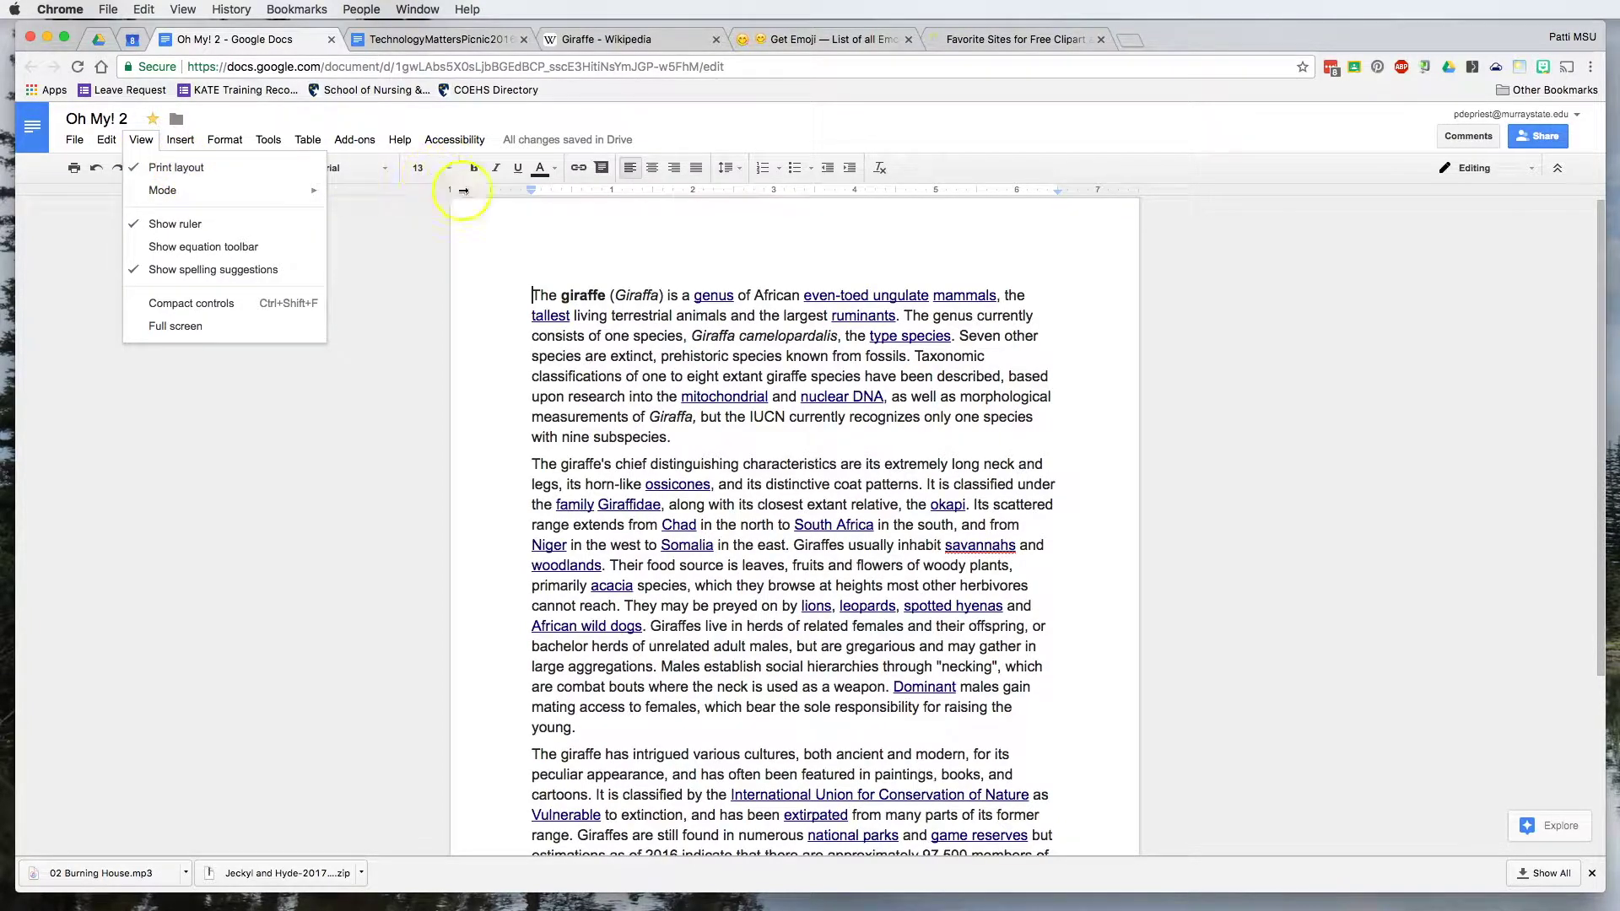
click(133, 228)
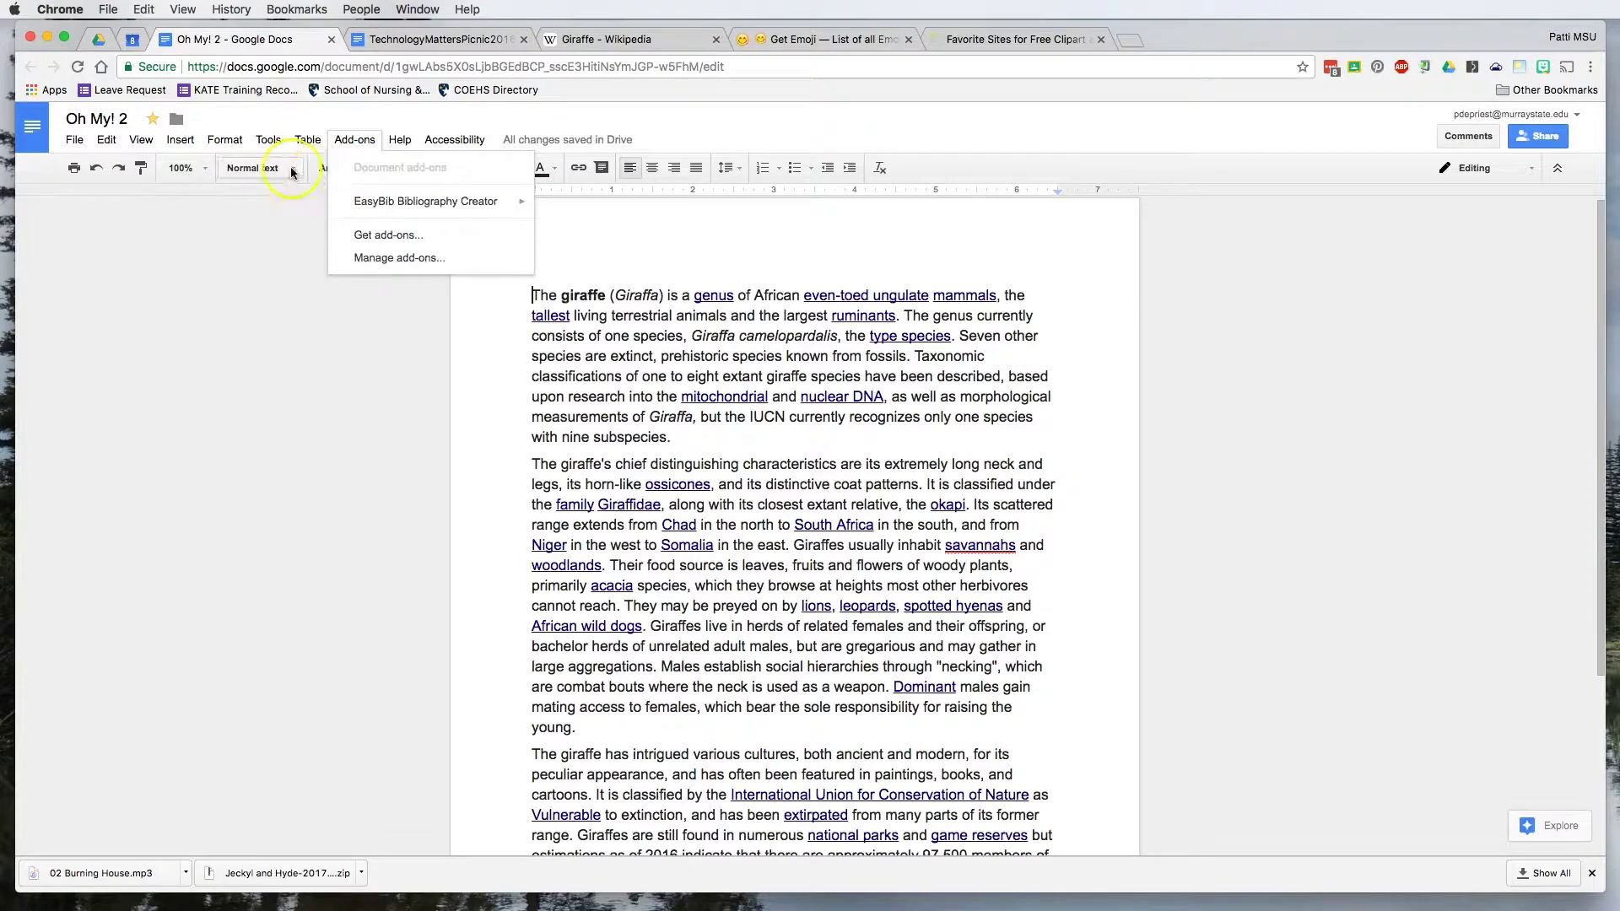
- Look over the commands available for formatting the document and for inserting elements into it
mouse_move(256, 144)
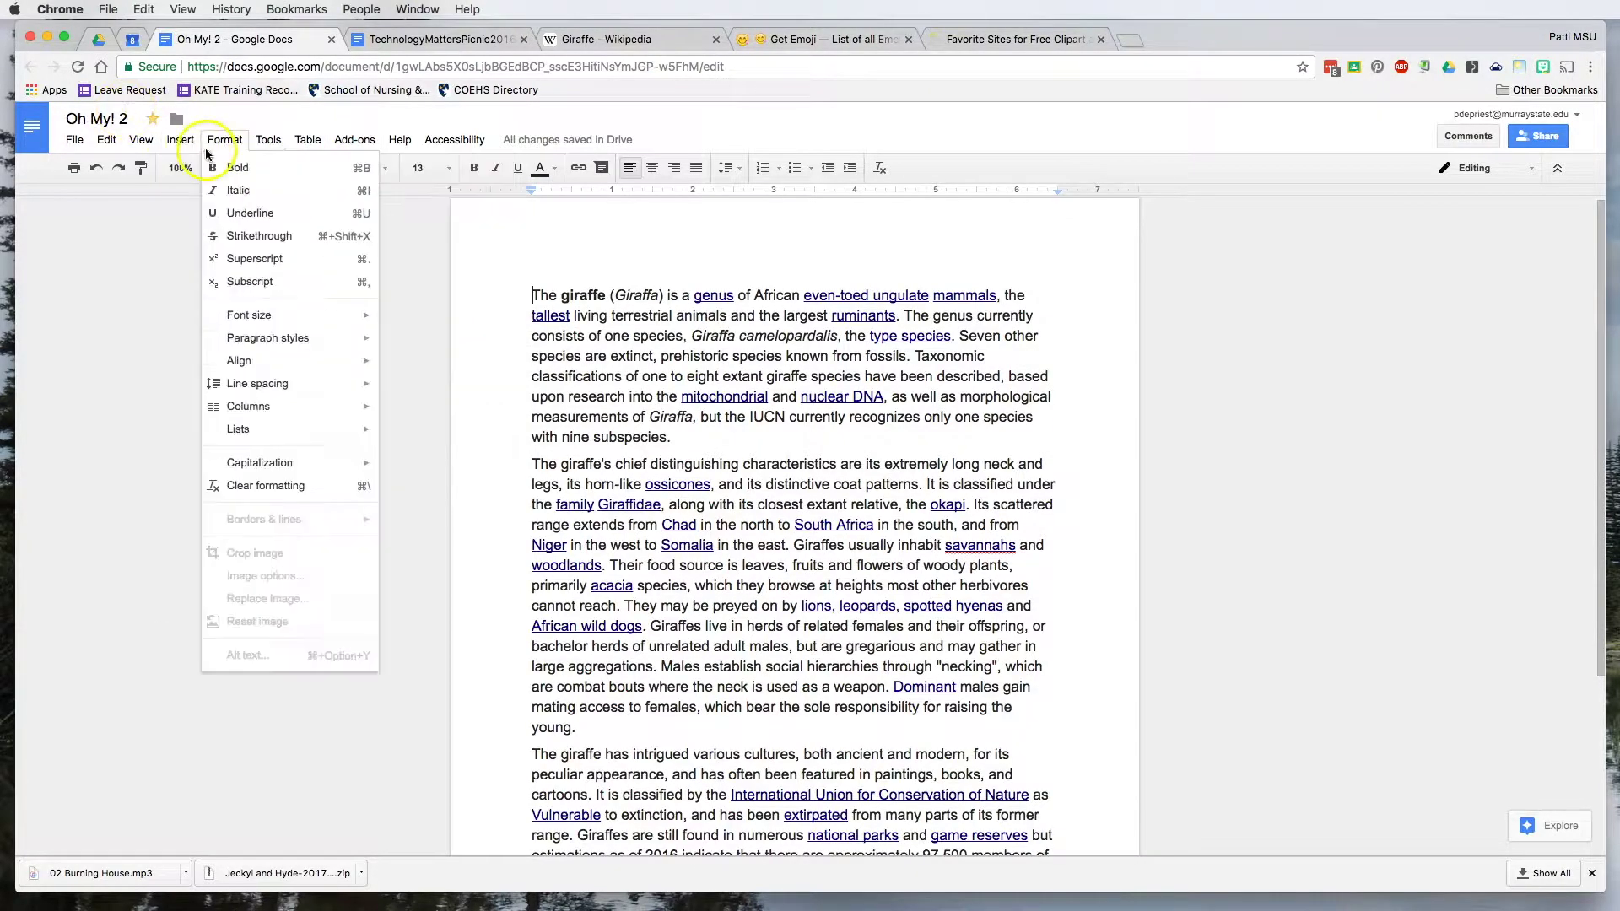
mouse_move(183, 144)
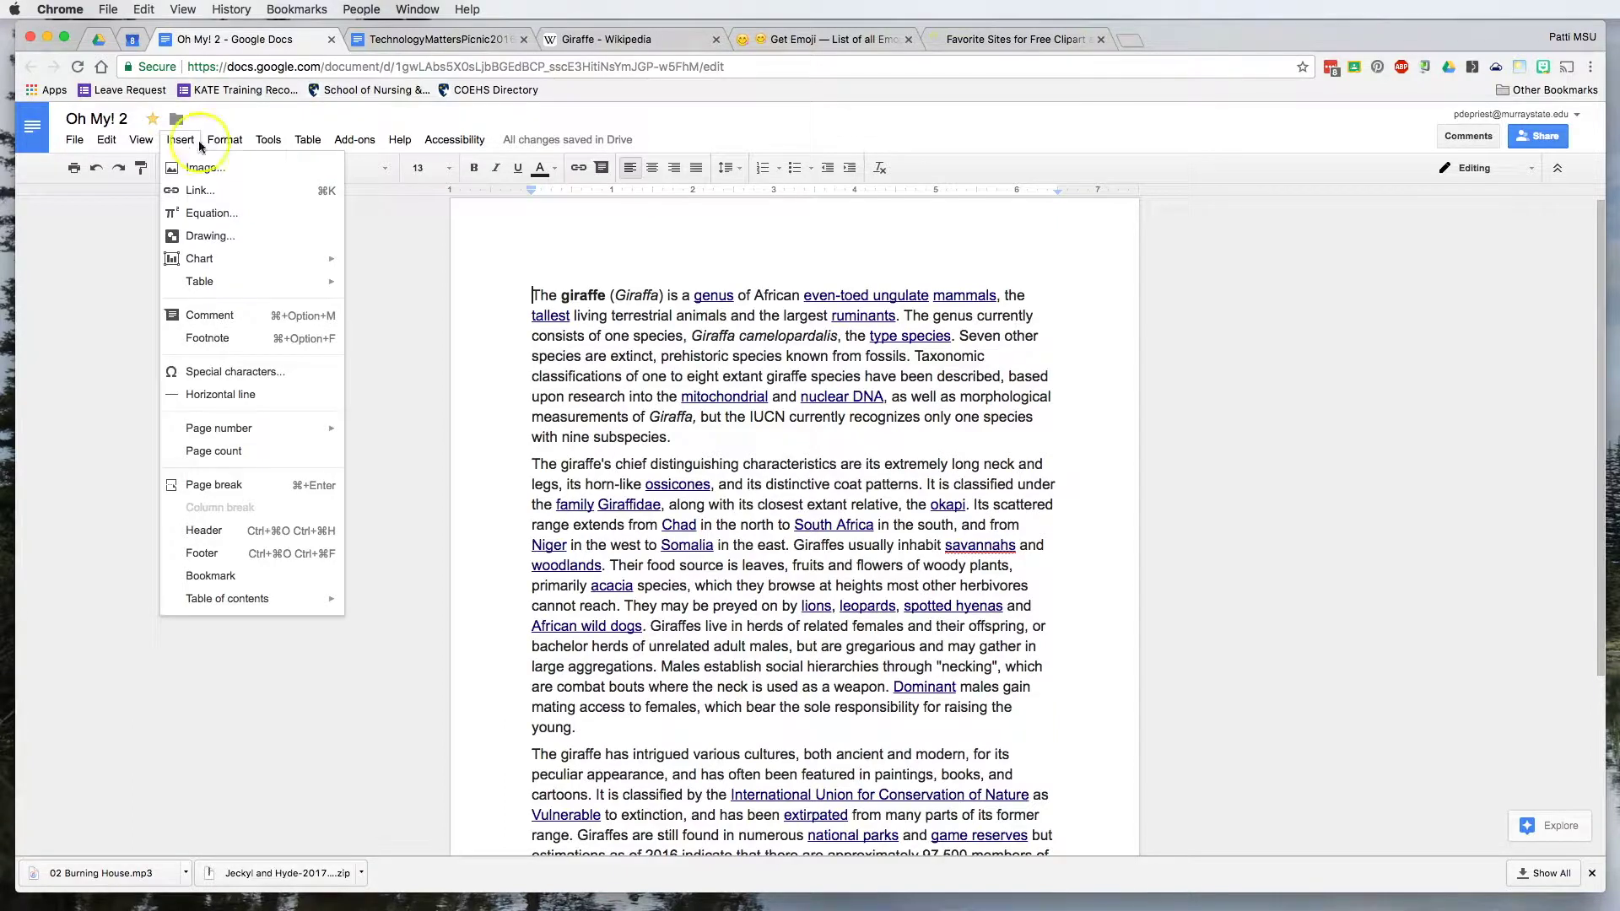
click(170, 318)
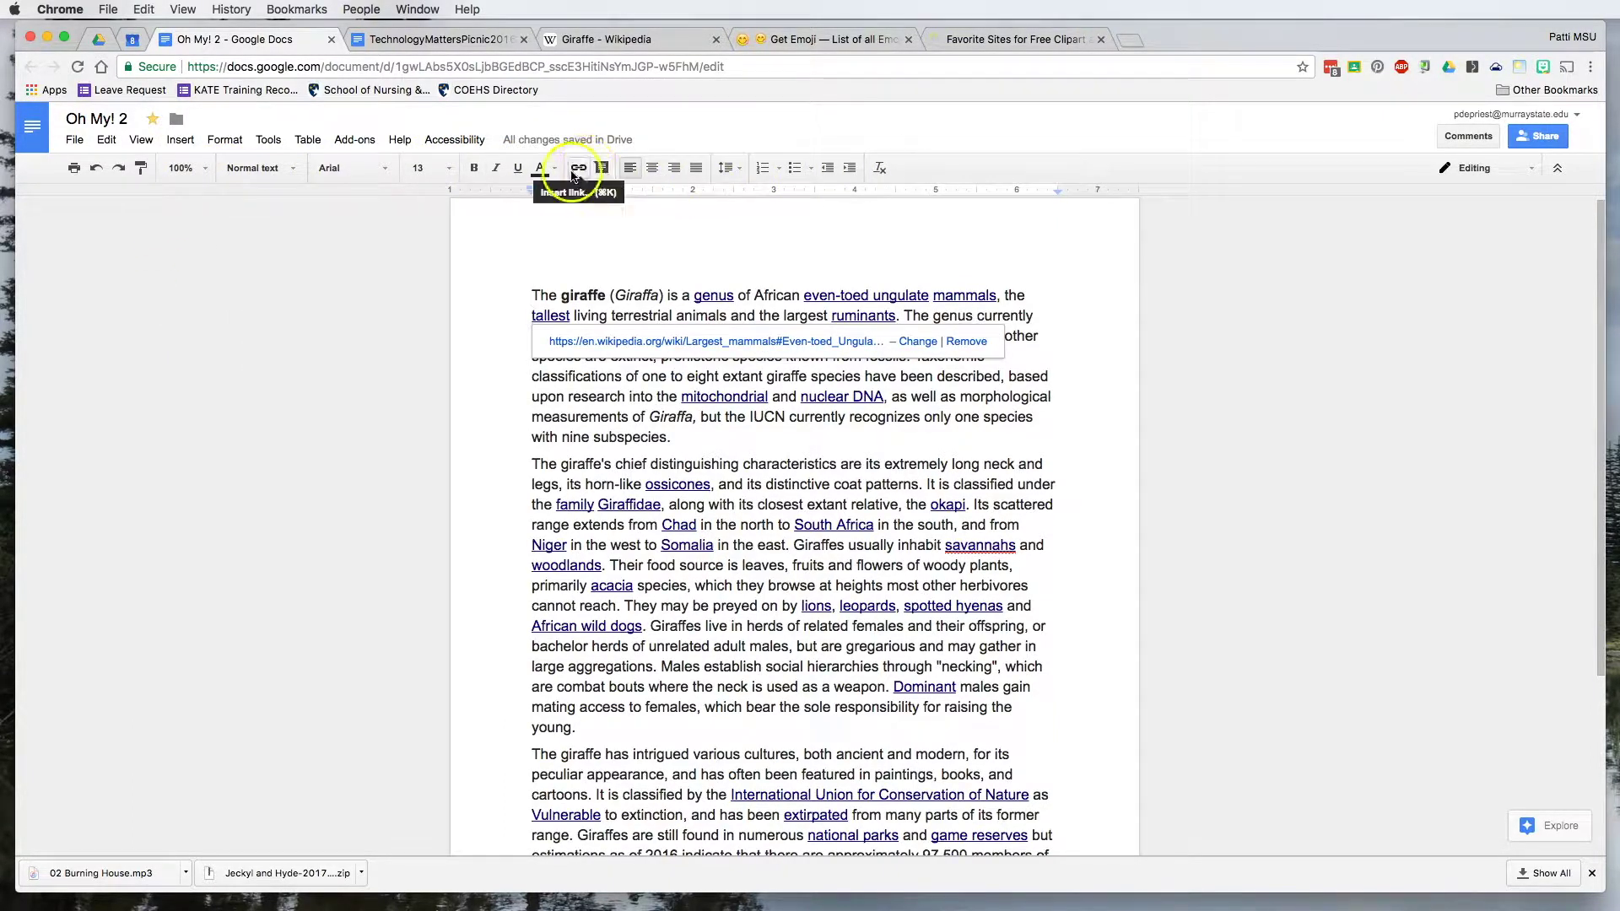
- Look at the size grid for inserting a table, and open a blank drawing canvas and close it without drawing
click(174, 140)
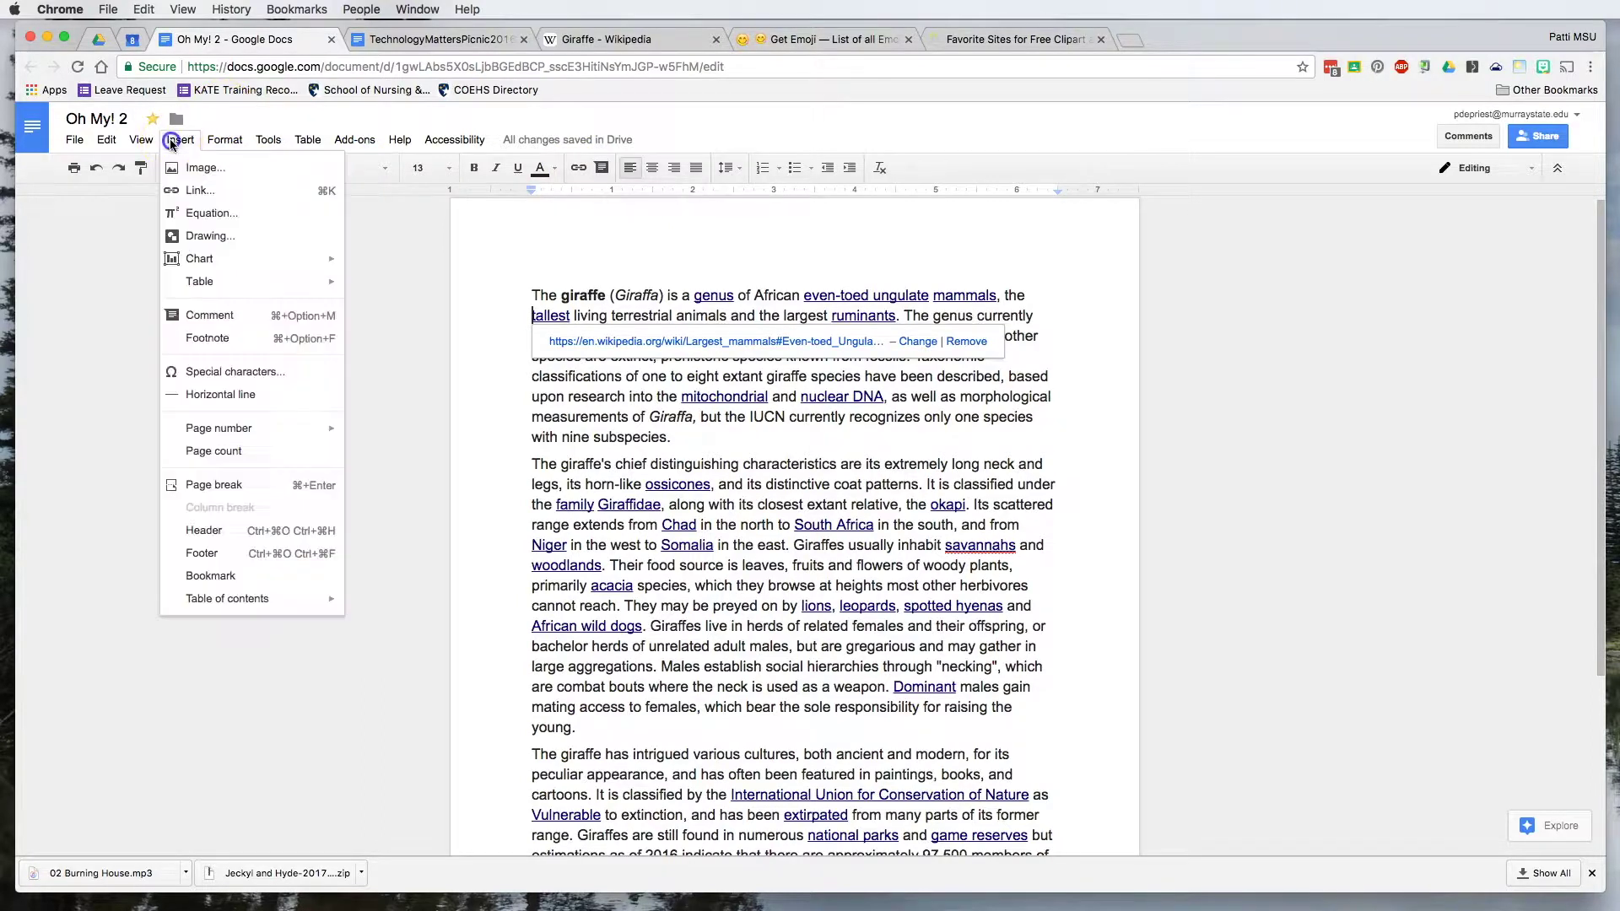
mouse_move(218, 285)
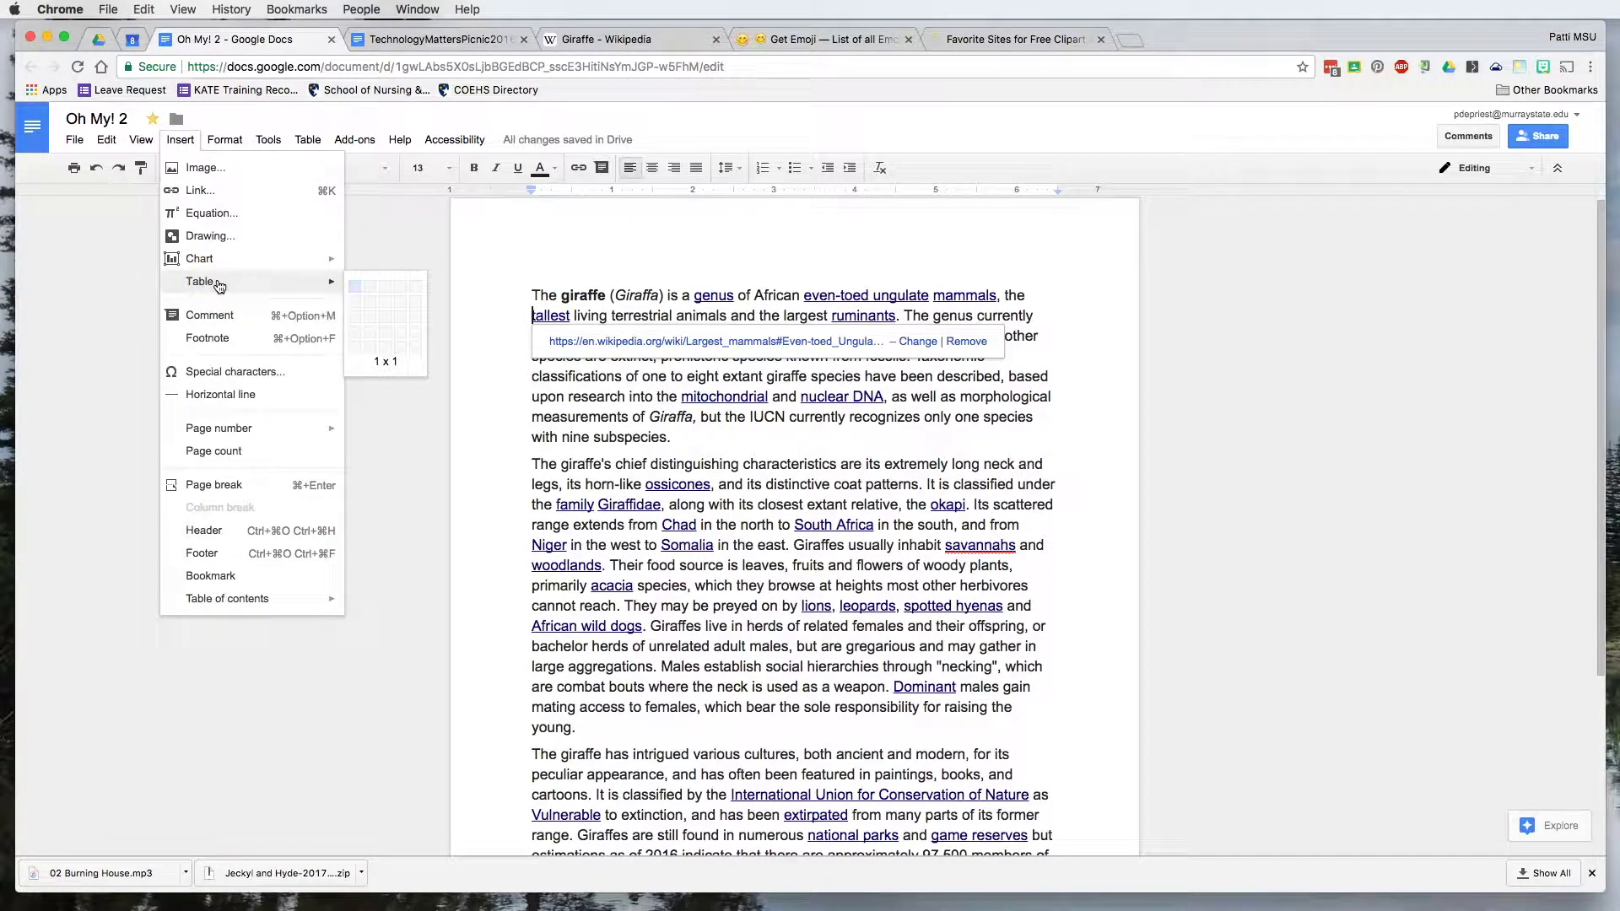
click(217, 238)
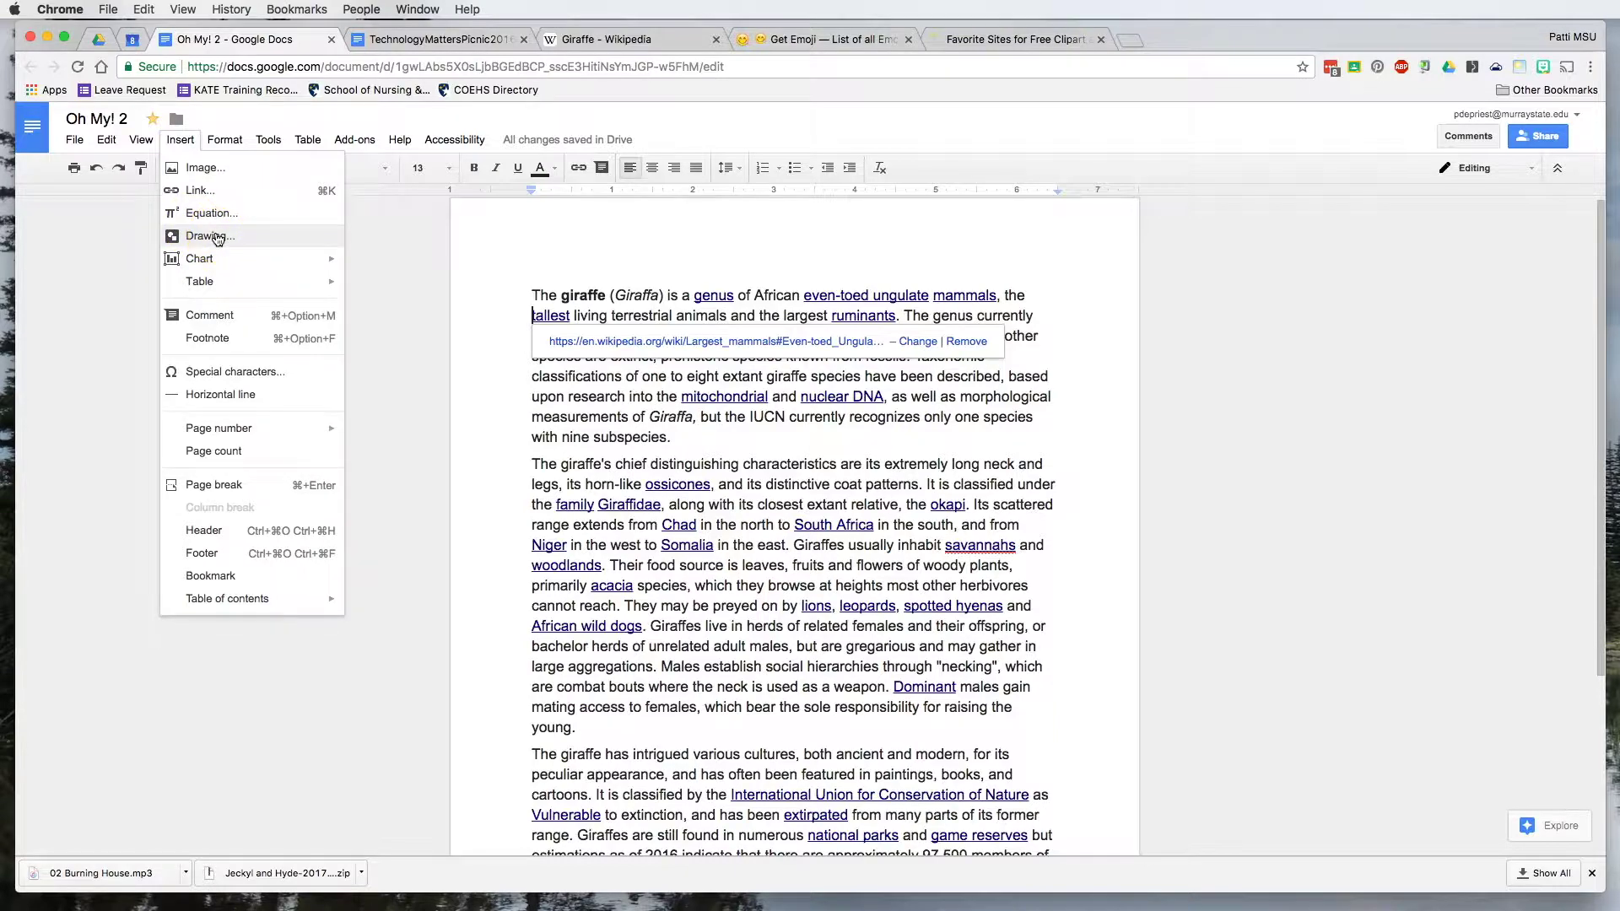
click(217, 237)
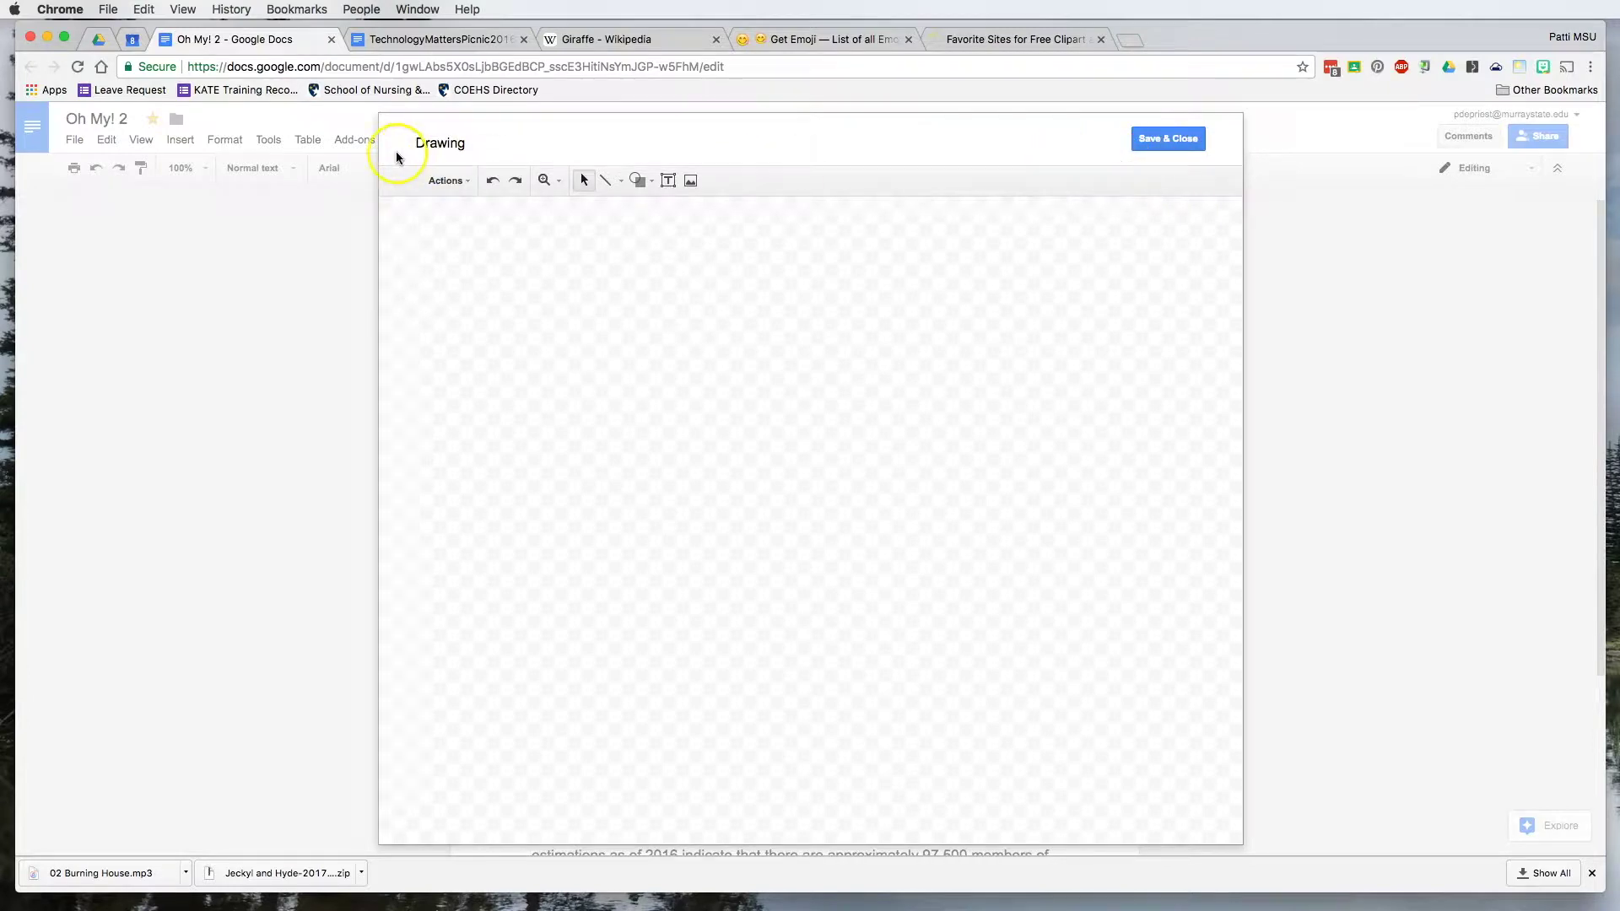
key(Escape)
- Examine the remaining insertable elements, including the page number layouts and table of contents styles, without inserting any
click(180, 140)
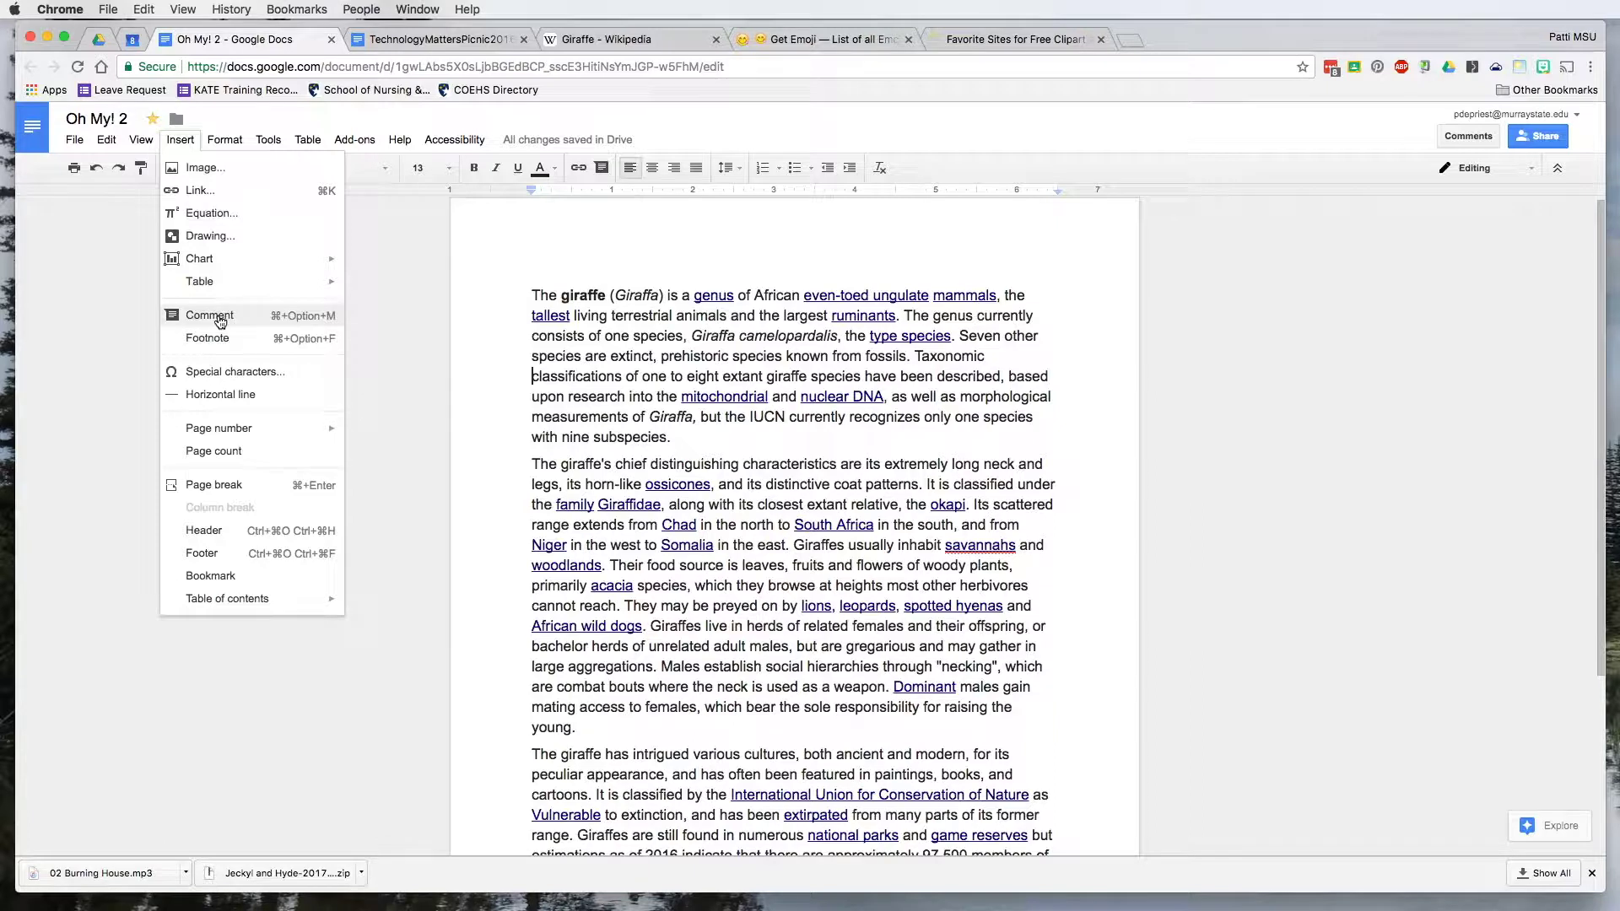
click(222, 344)
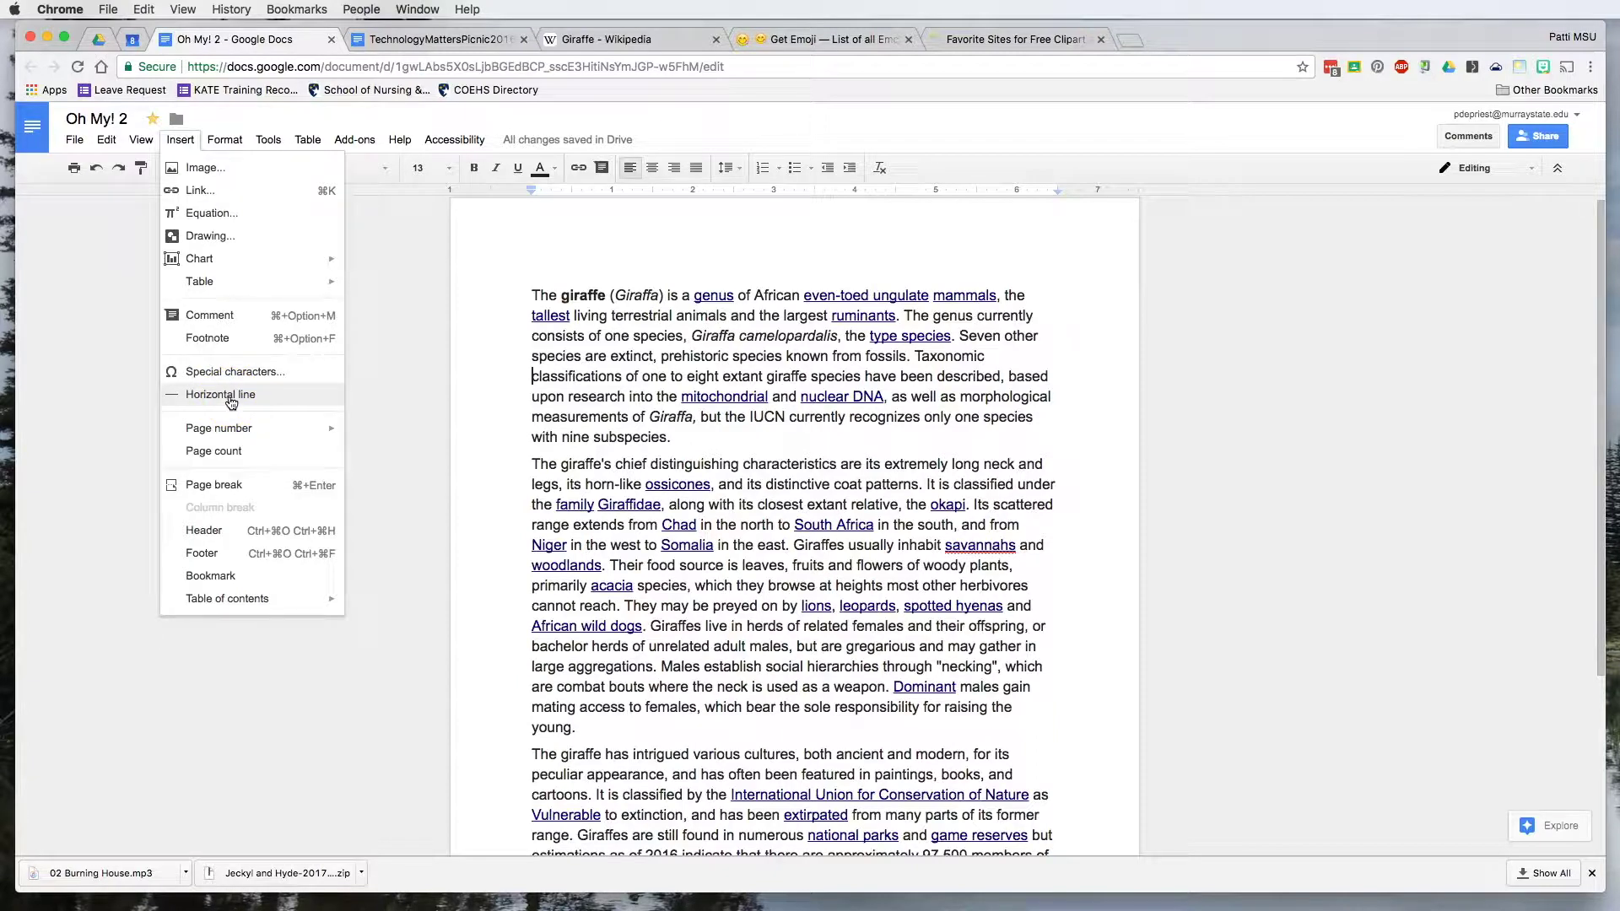
click(242, 426)
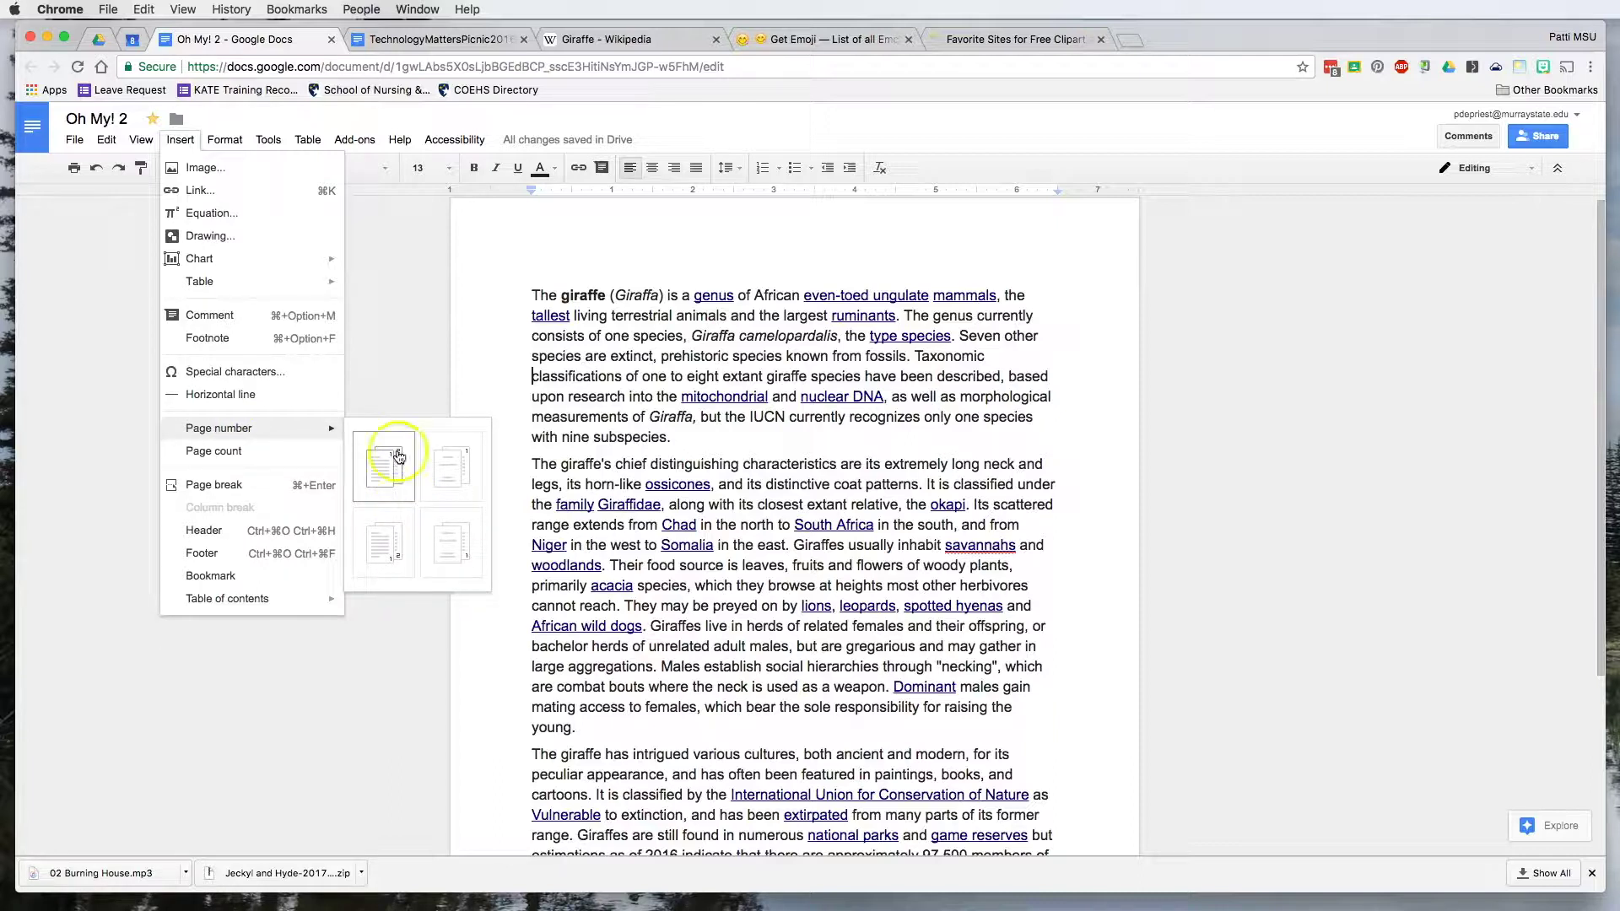
click(390, 561)
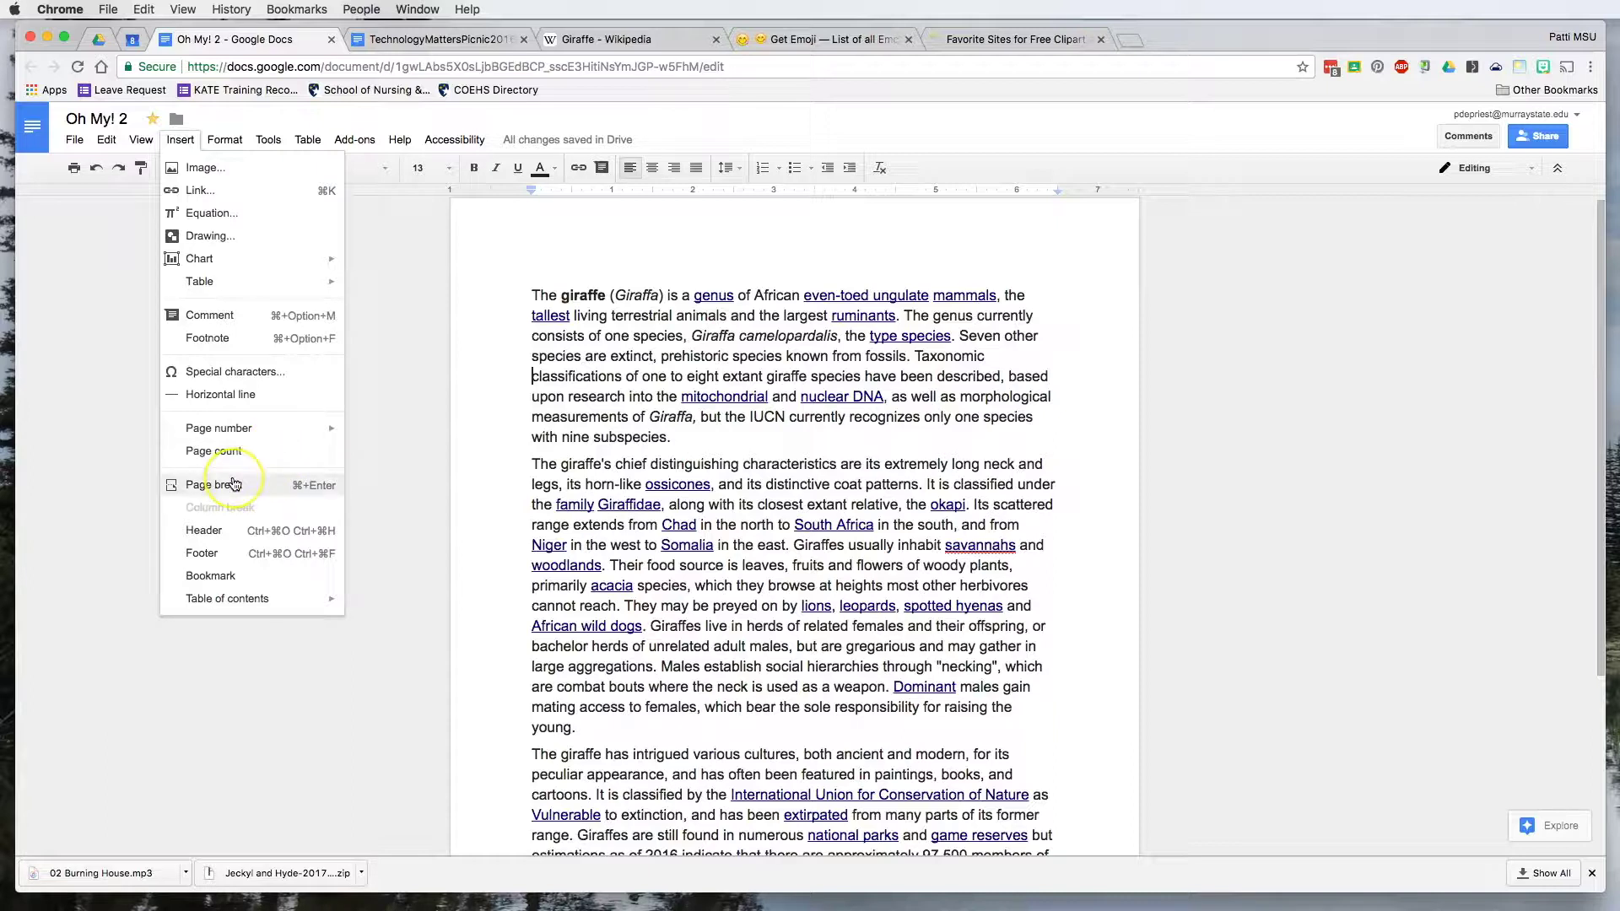
click(230, 510)
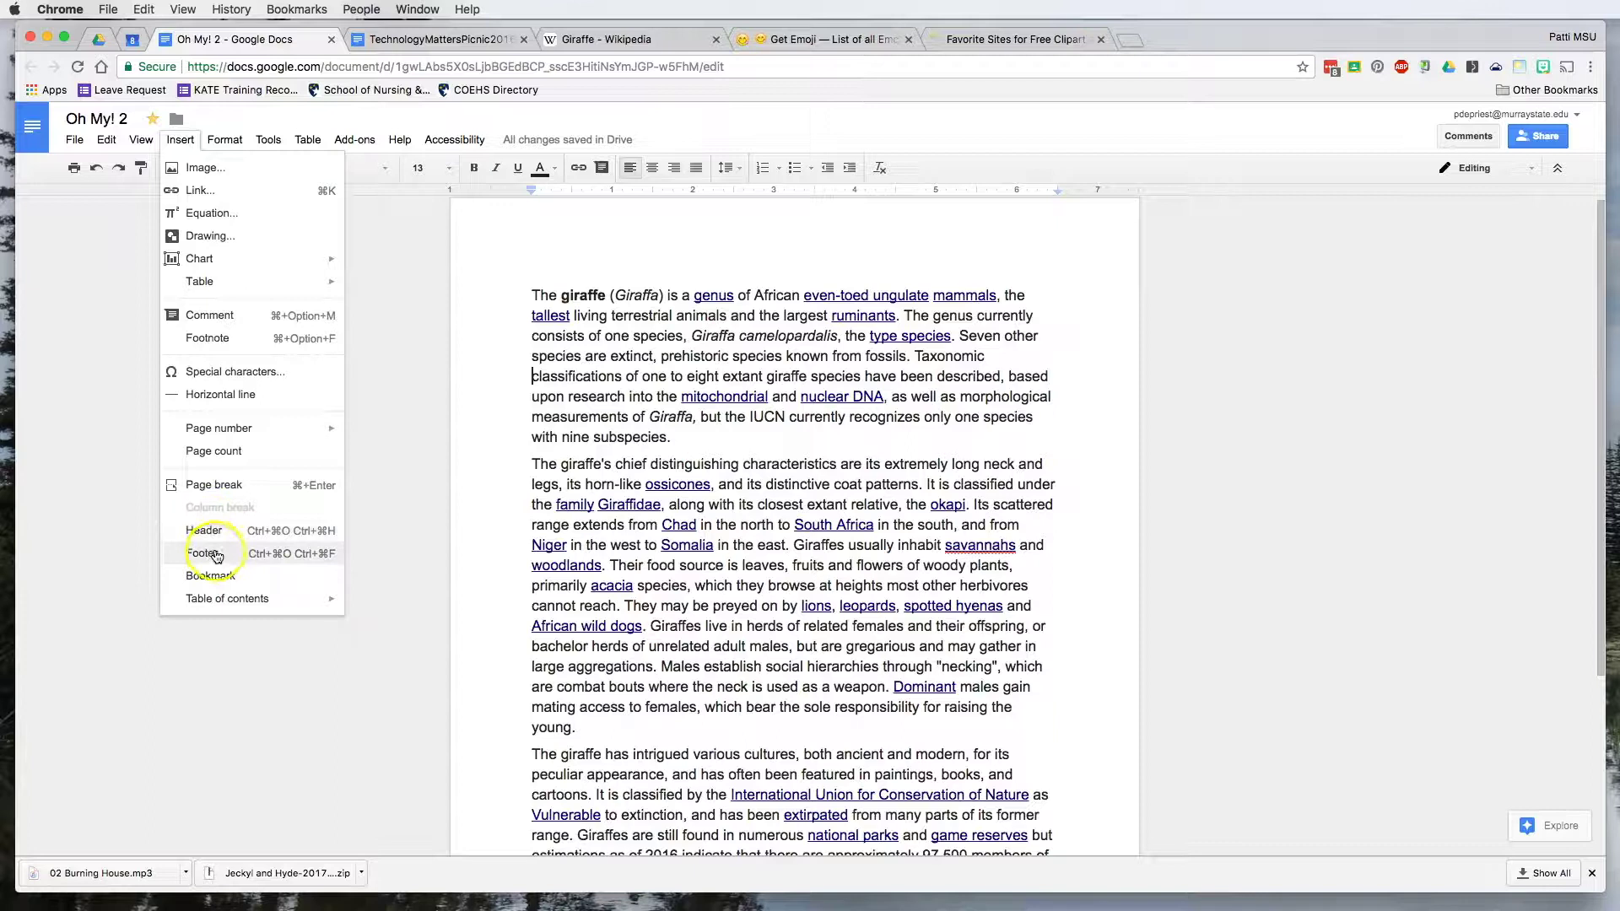
click(233, 603)
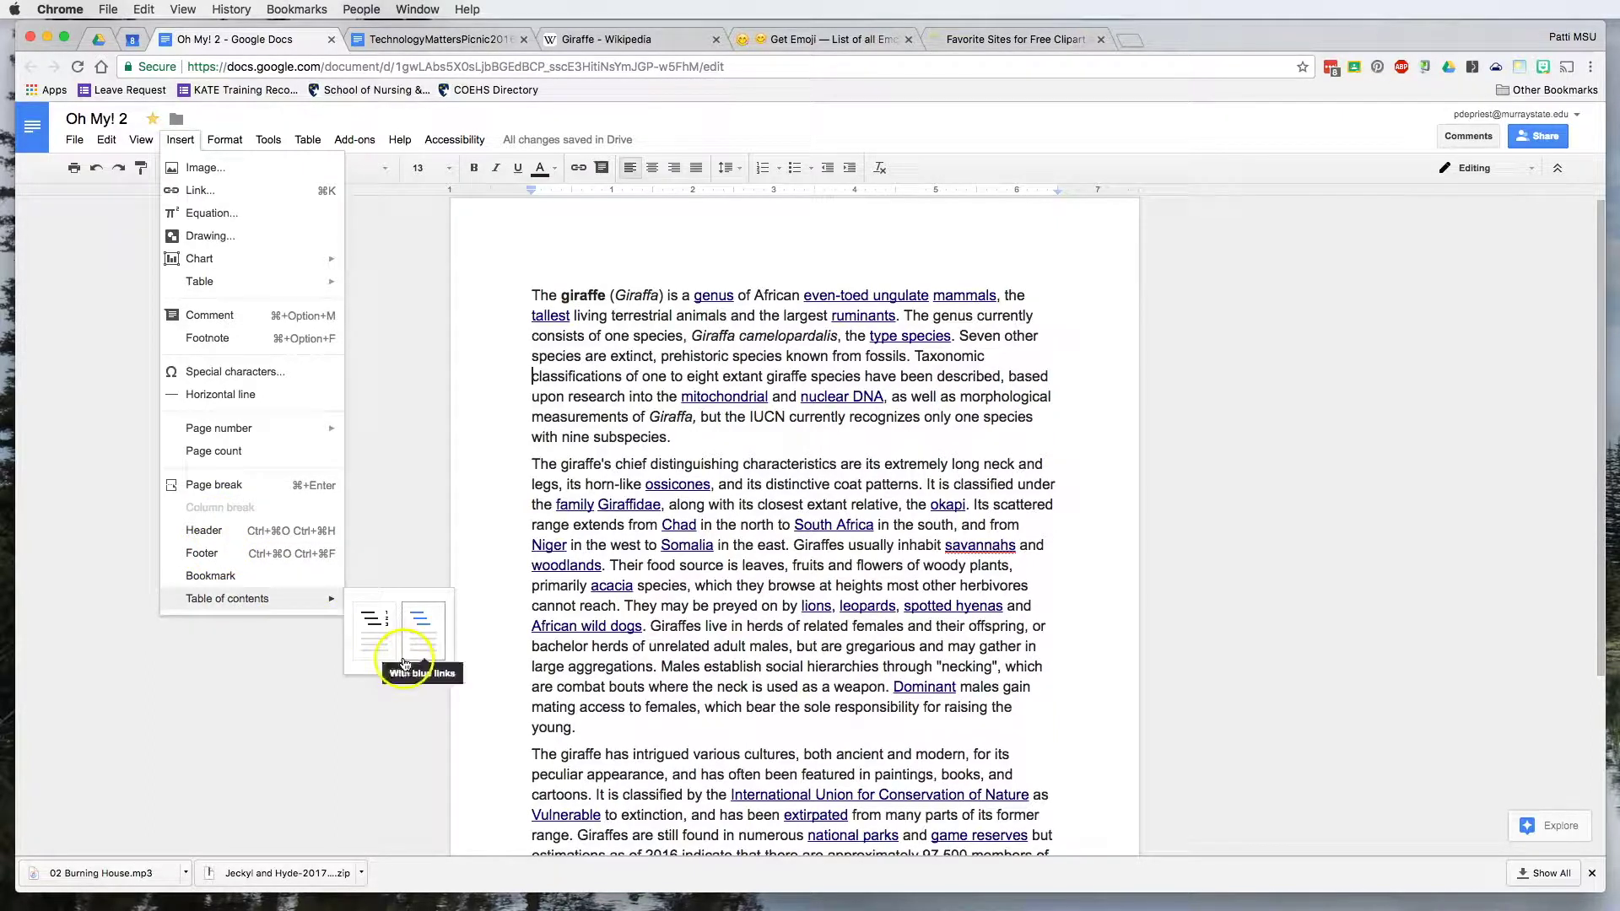
click(115, 623)
click(58, 621)
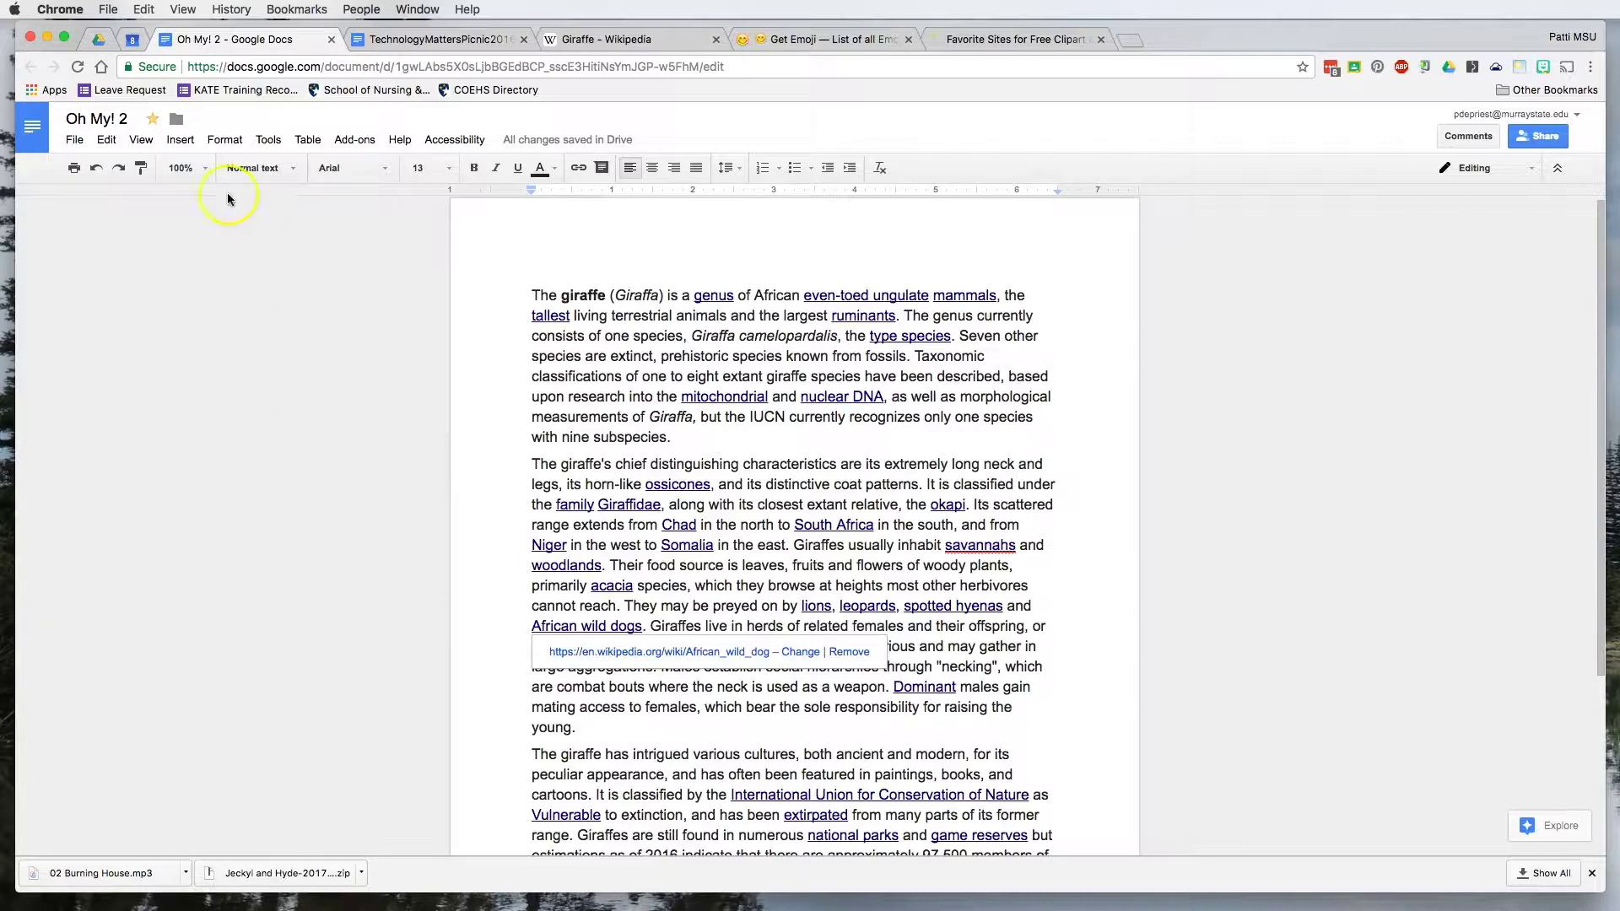
- Review the paragraph styles and the formatting options for capitalization, lists, columns, line spacing and alignment without applying any
click(287, 169)
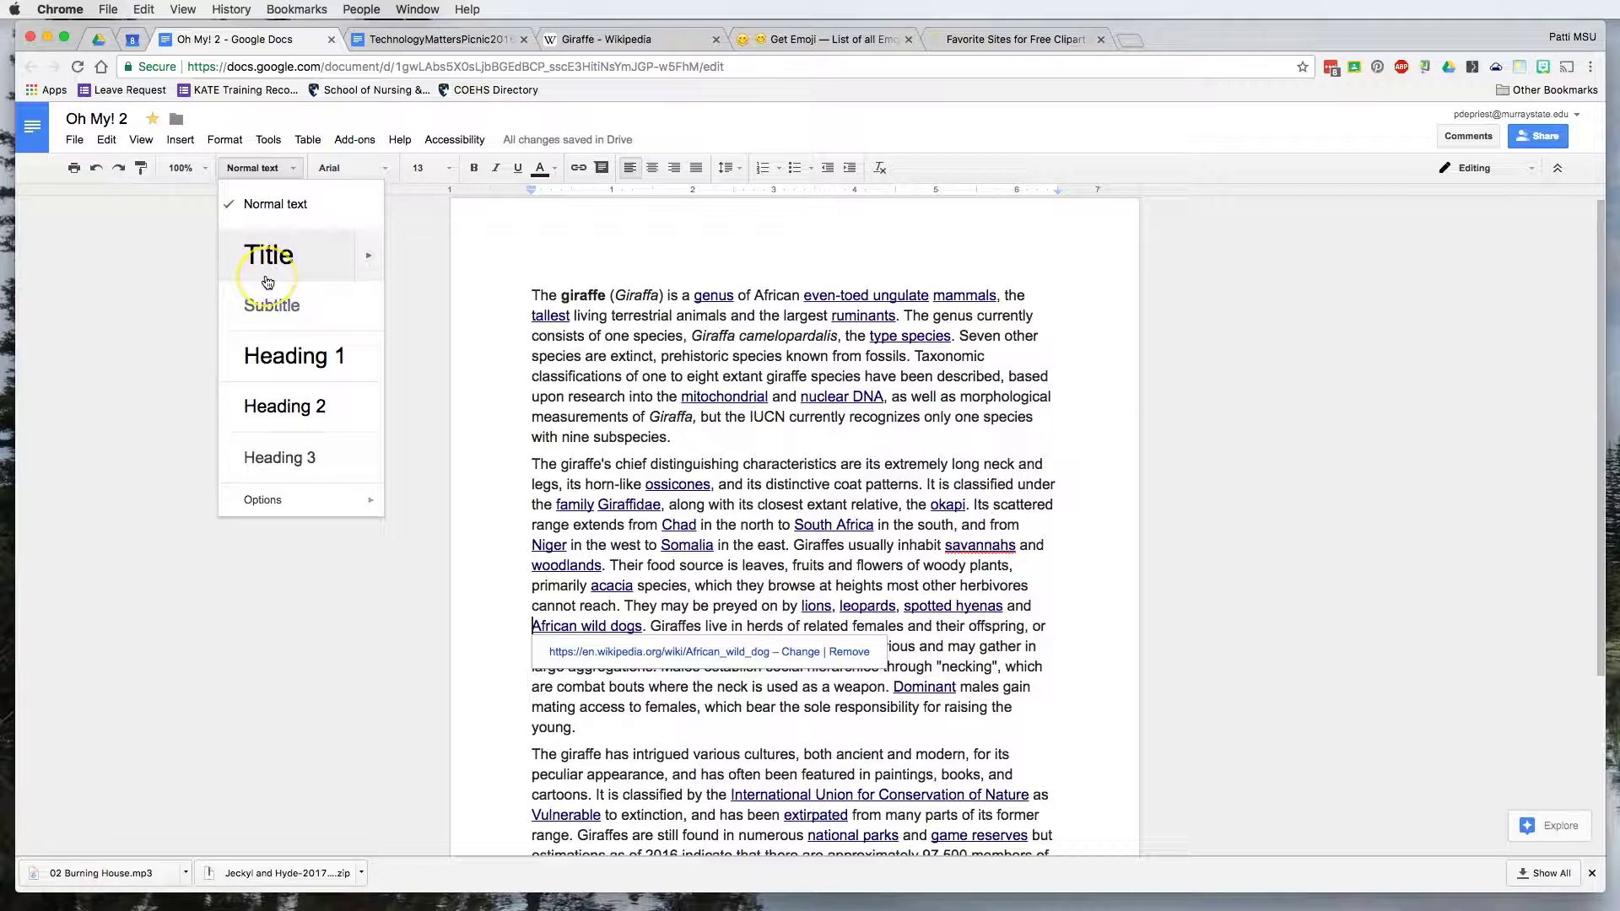
click(226, 141)
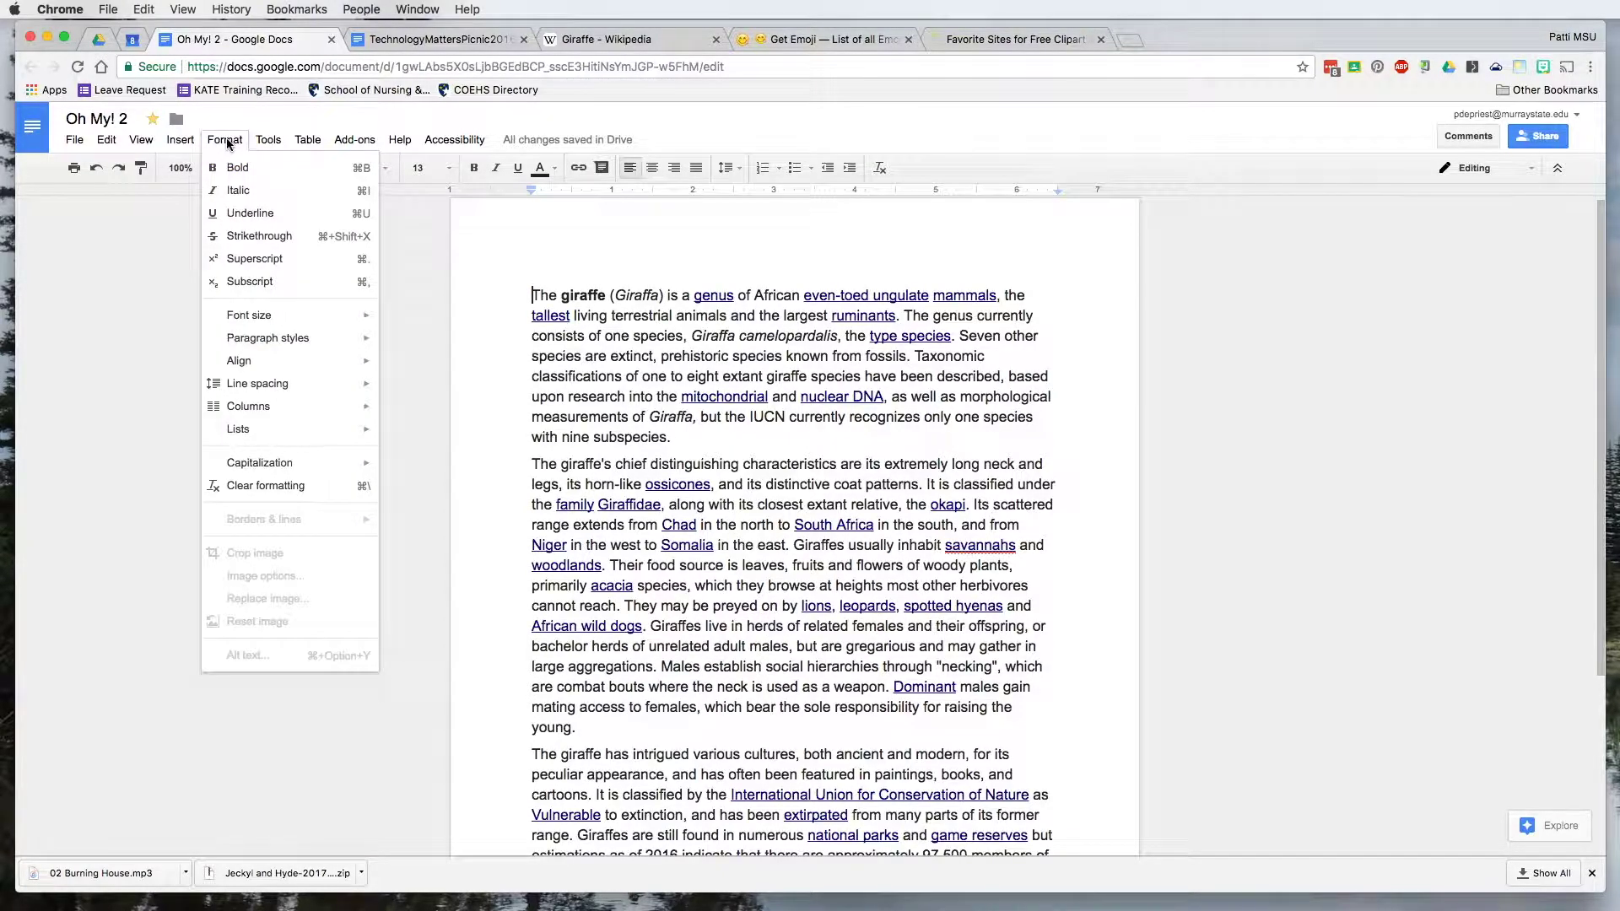
click(311, 472)
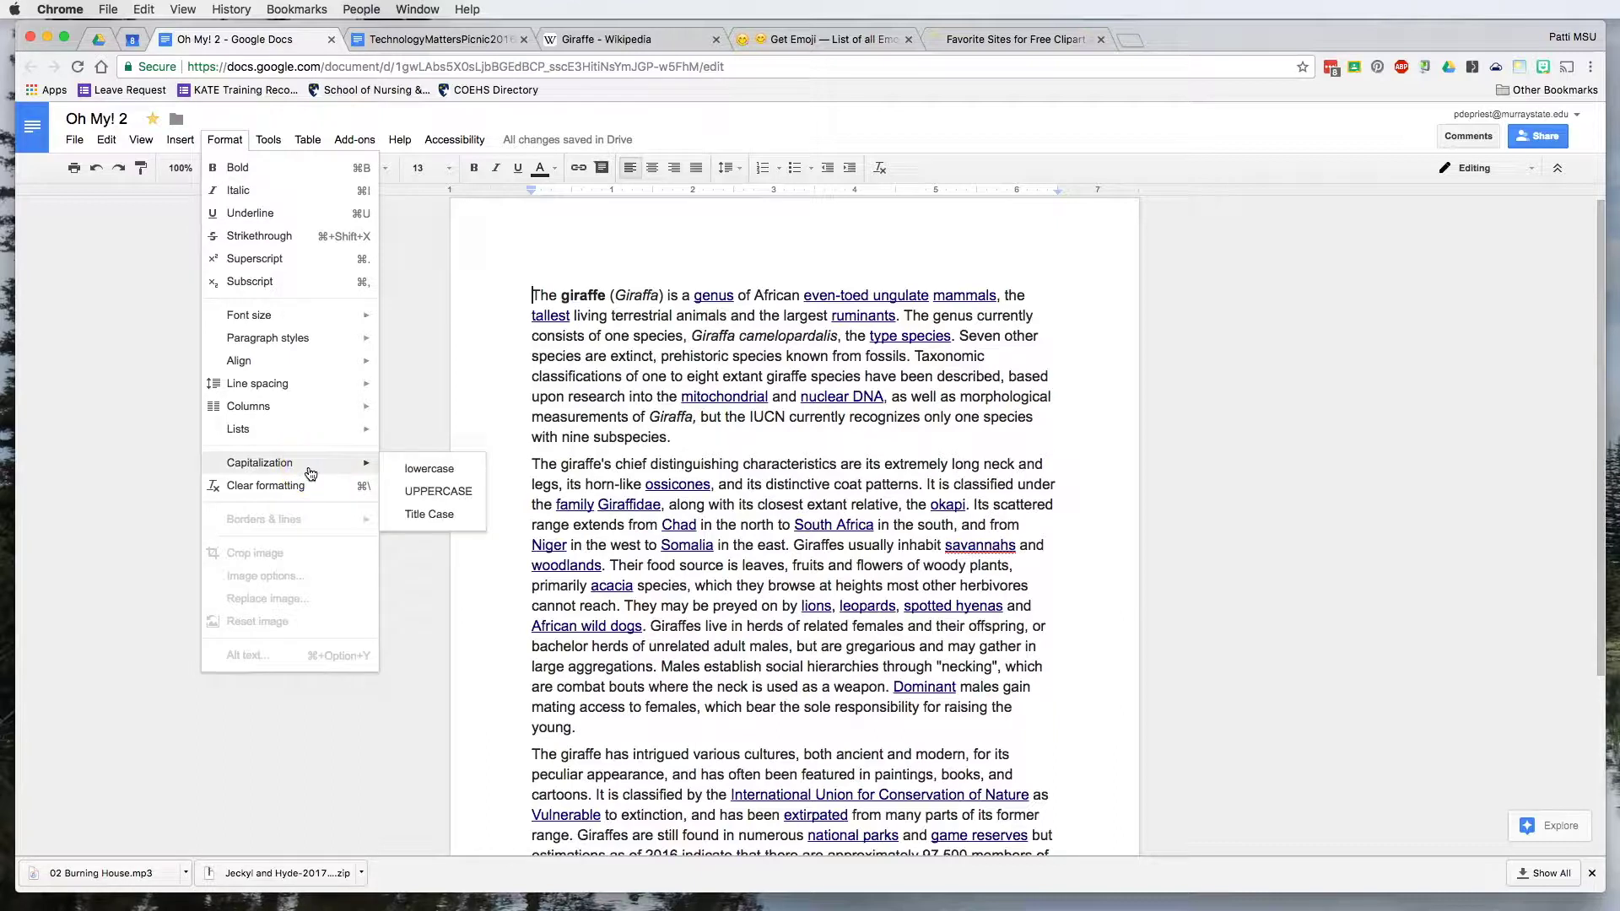
click(260, 435)
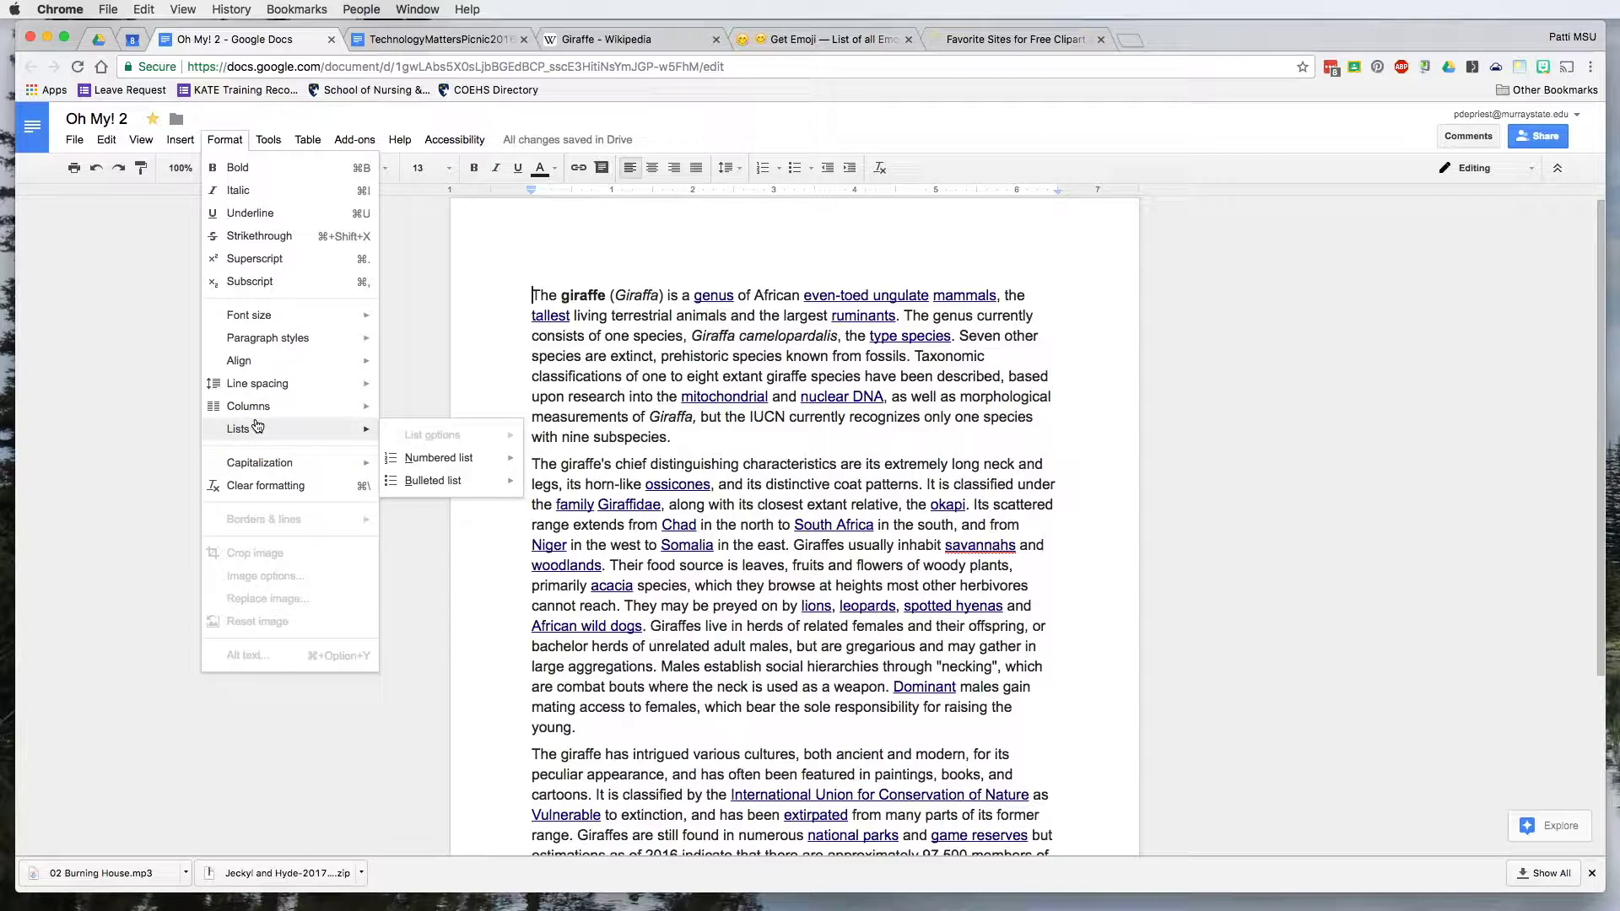
mouse_move(253, 408)
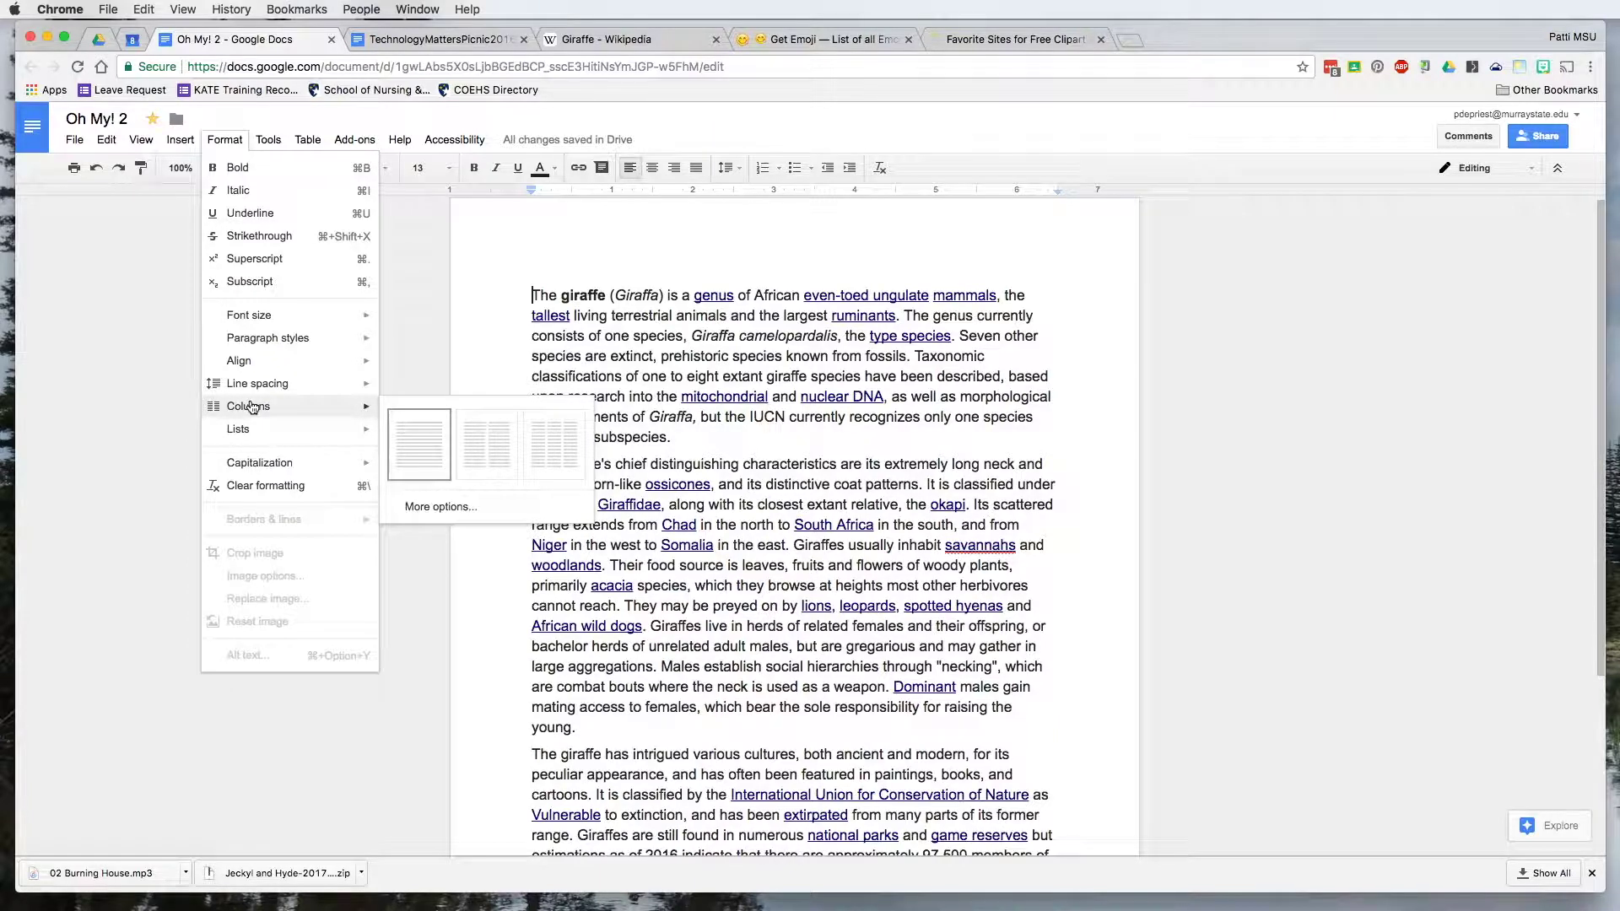
click(261, 467)
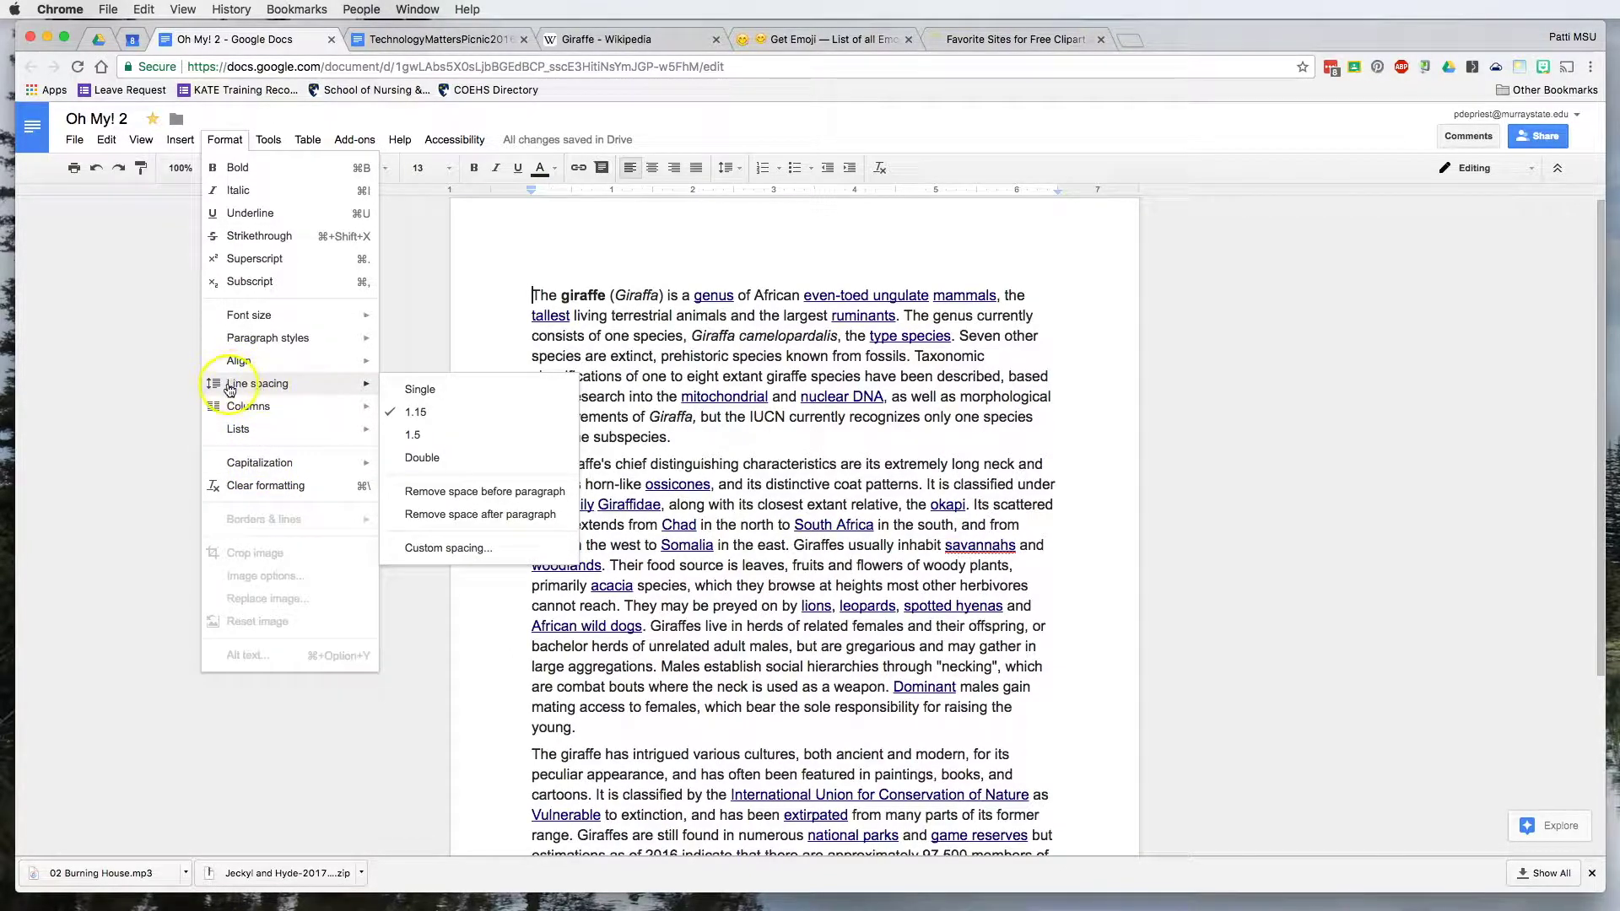
click(314, 340)
click(257, 363)
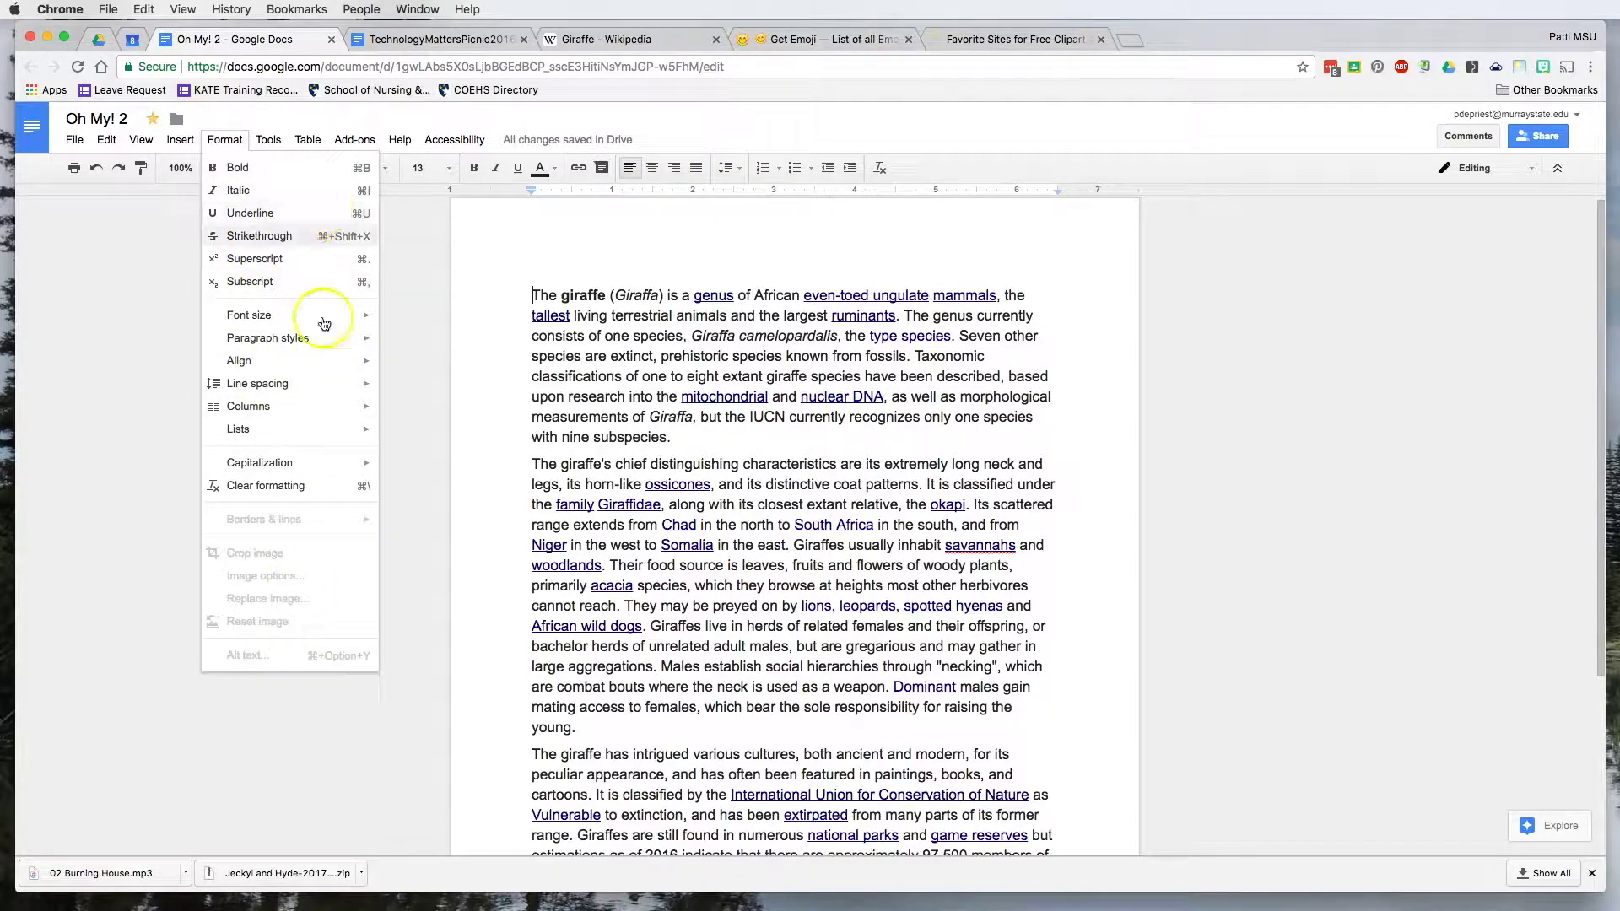
- Open the Explore research tool and search it for the suggested topic Giraffe
mouse_move(267, 141)
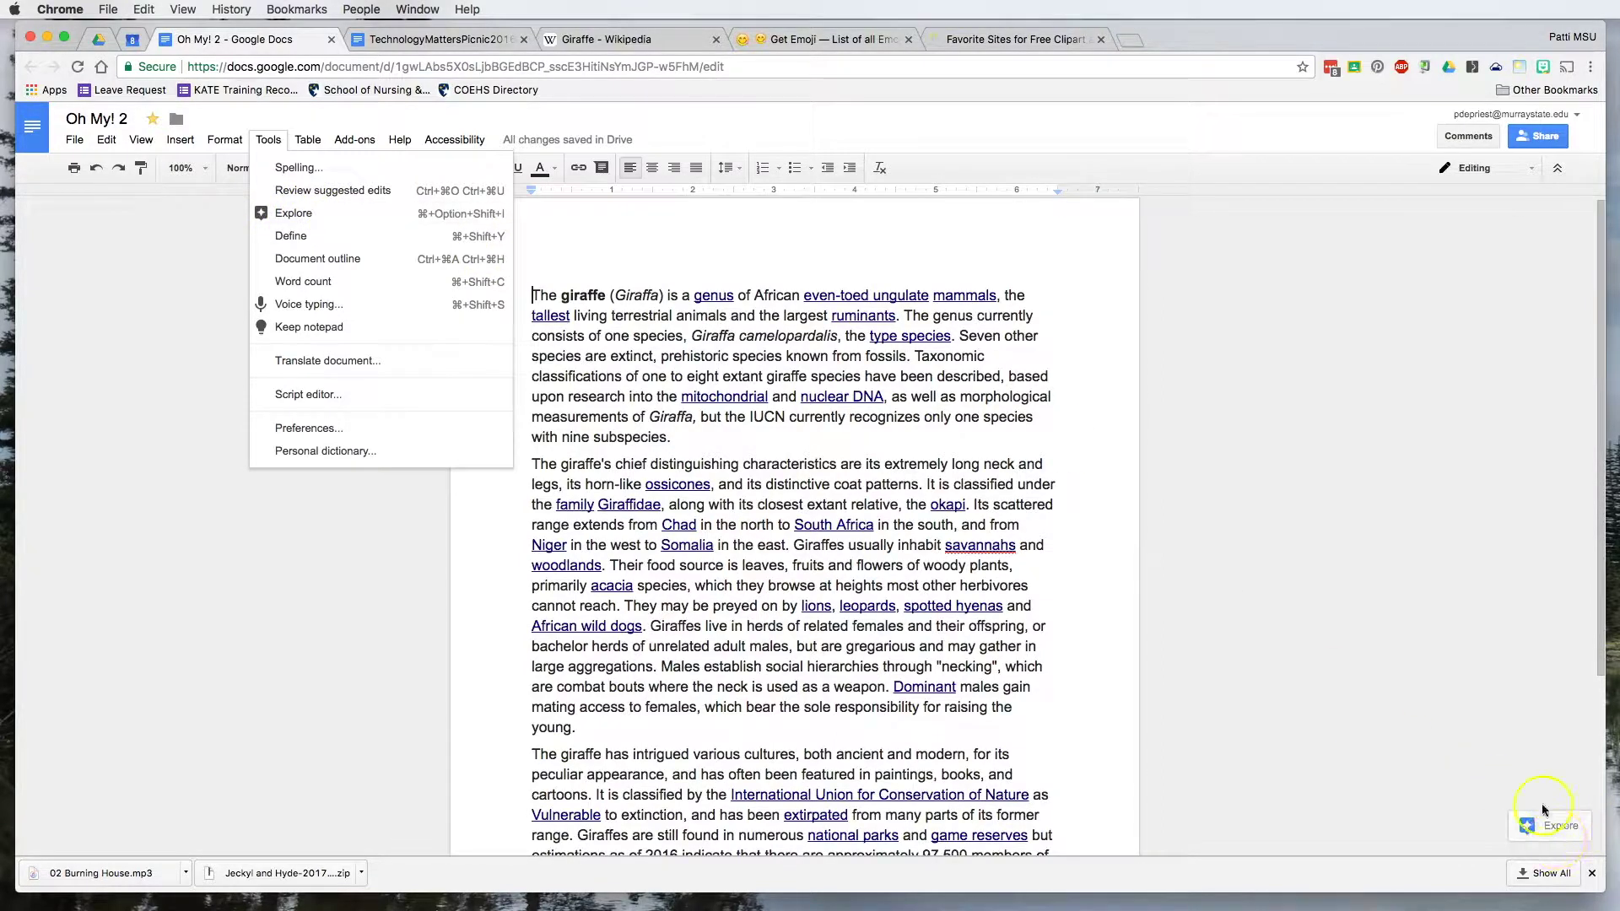
click(282, 214)
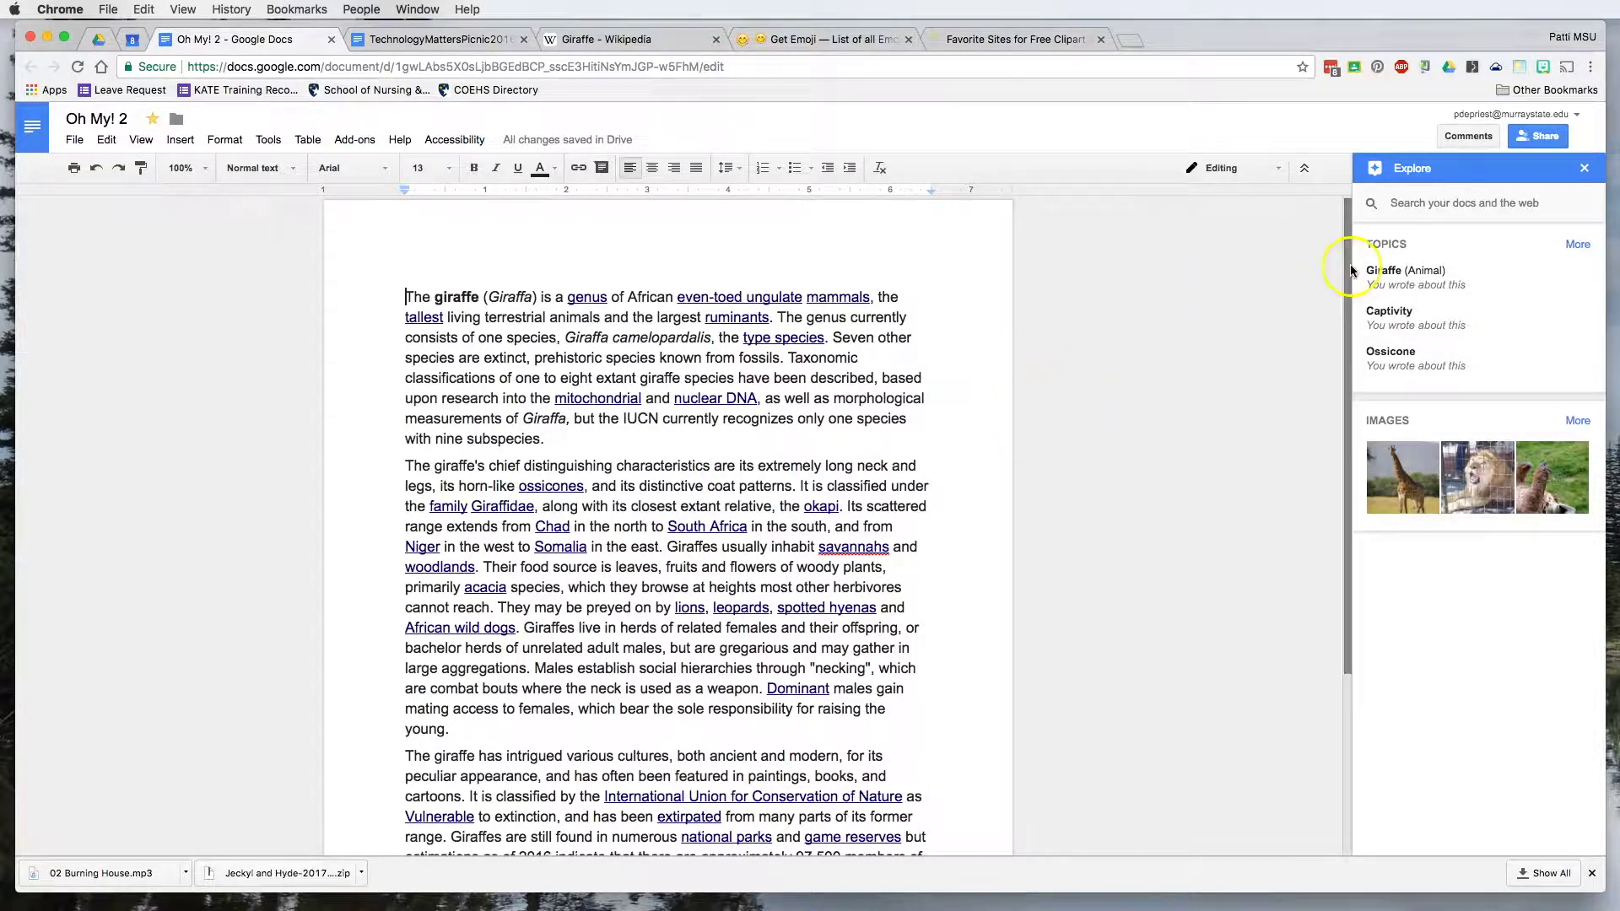
click(1410, 202)
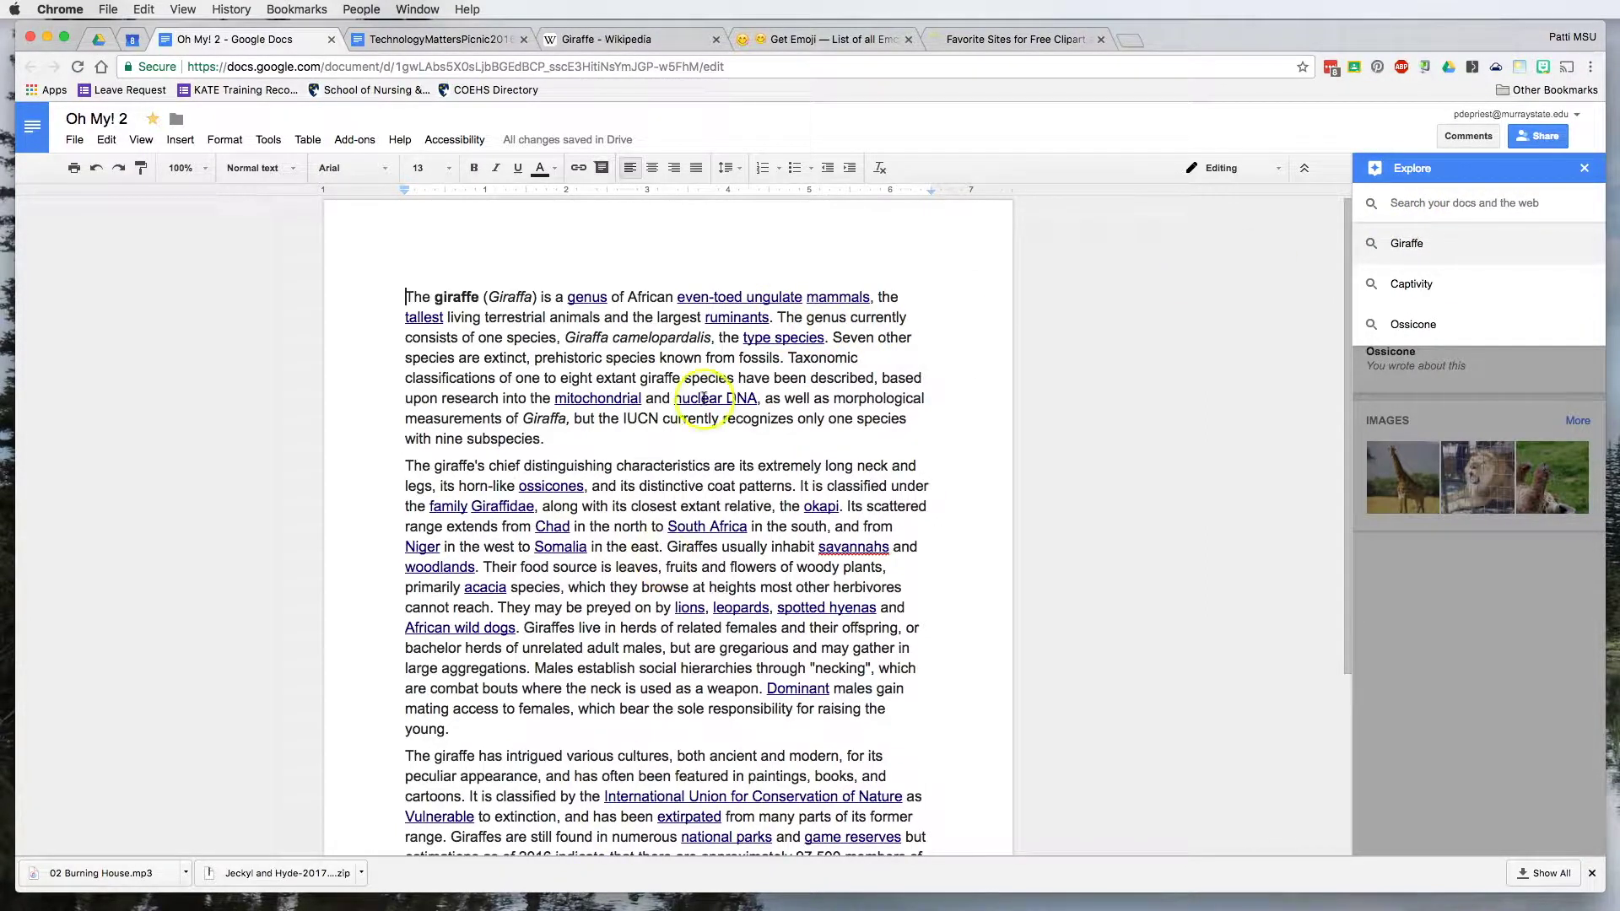
click(1408, 244)
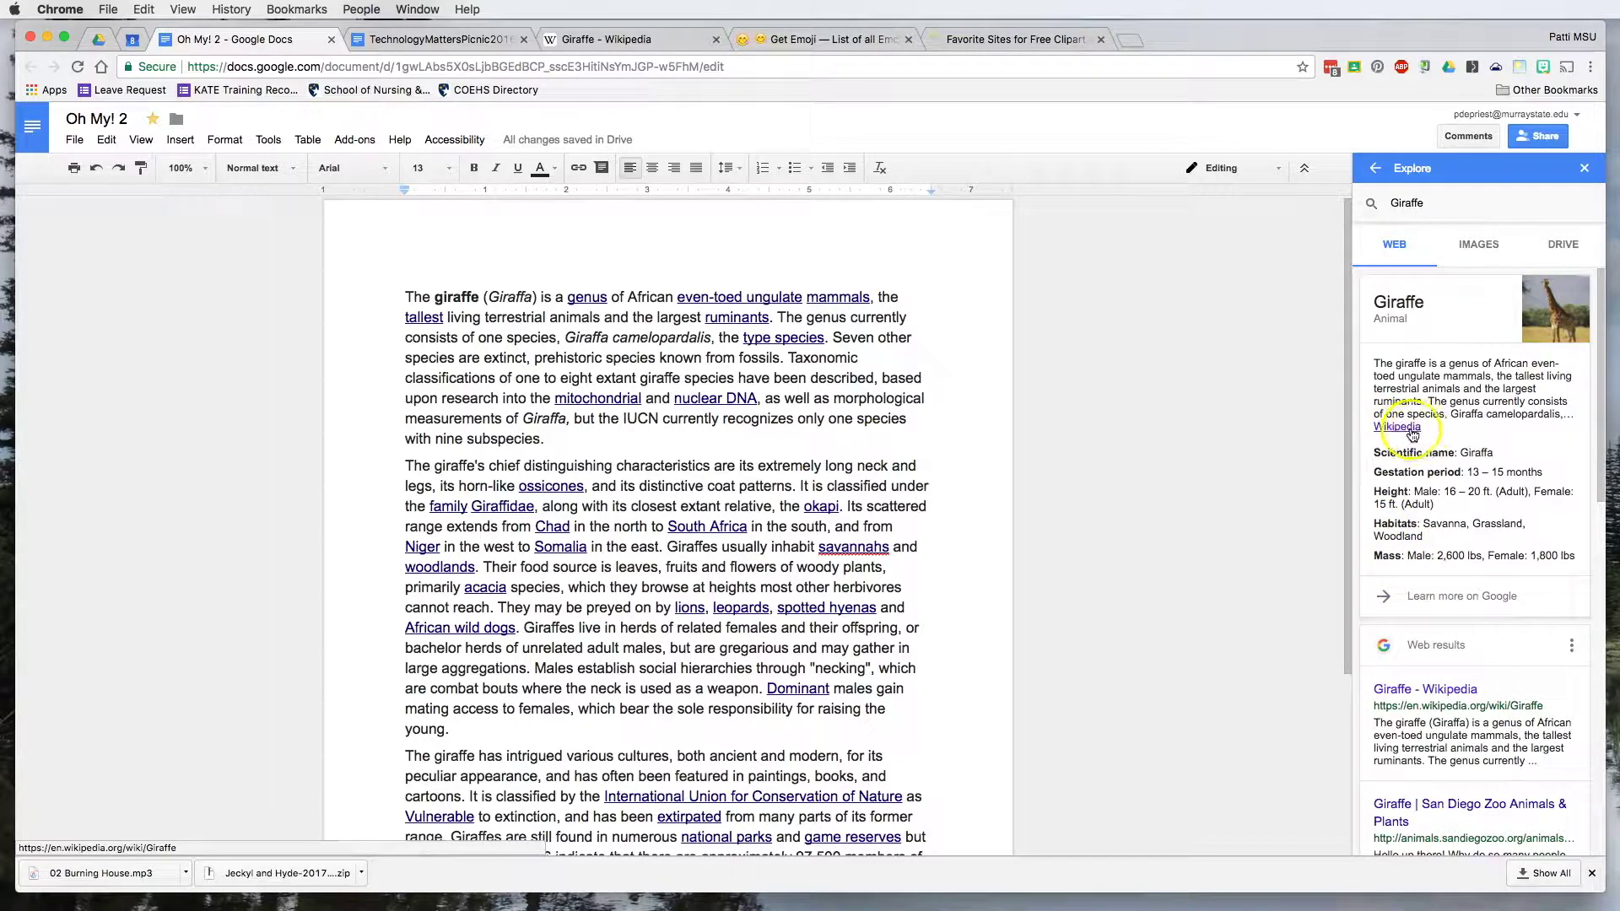
- Cite the African Wildlife Foundation web result as a footnote at the end of the first paragraph
scroll(1426, 540, down, 5)
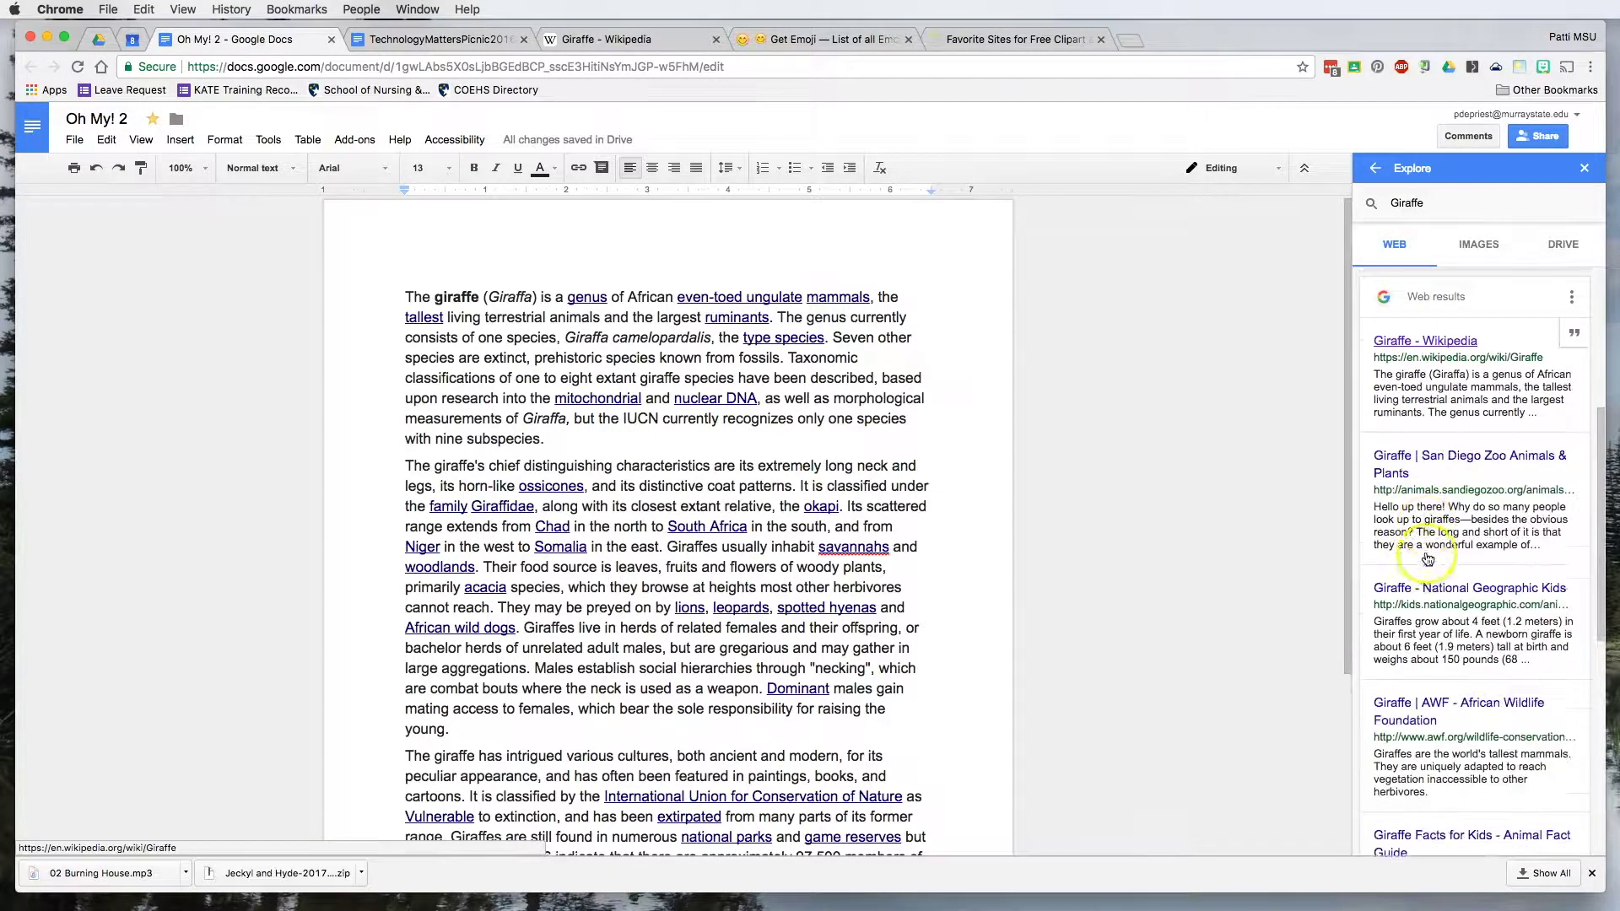
scroll(1426, 559, down, 5)
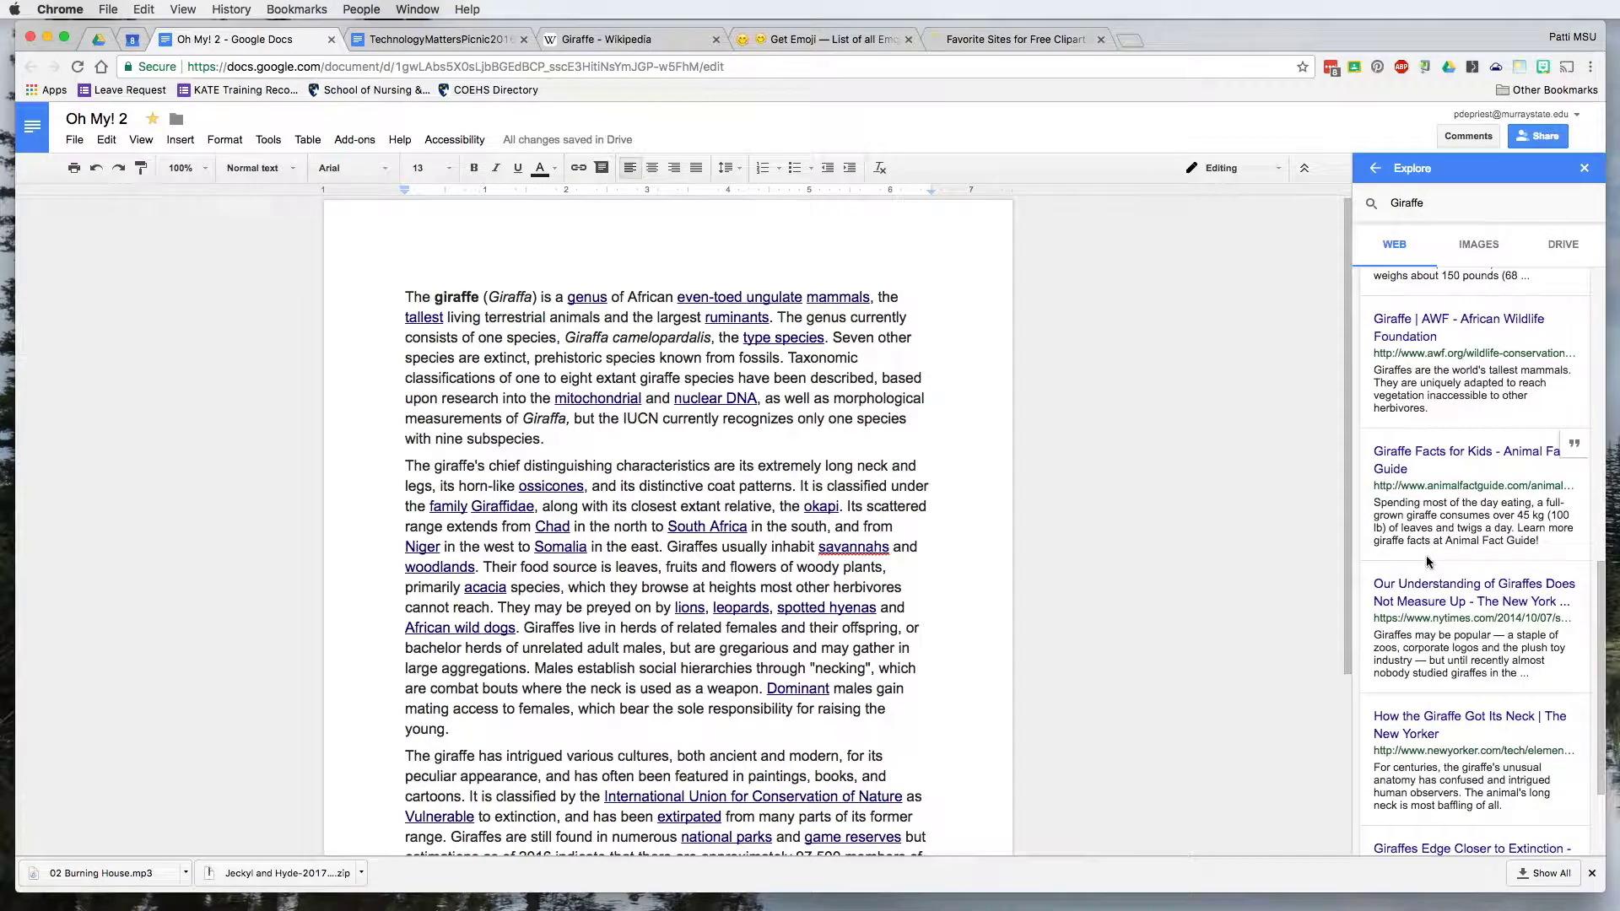
scroll(1425, 563, up, 3)
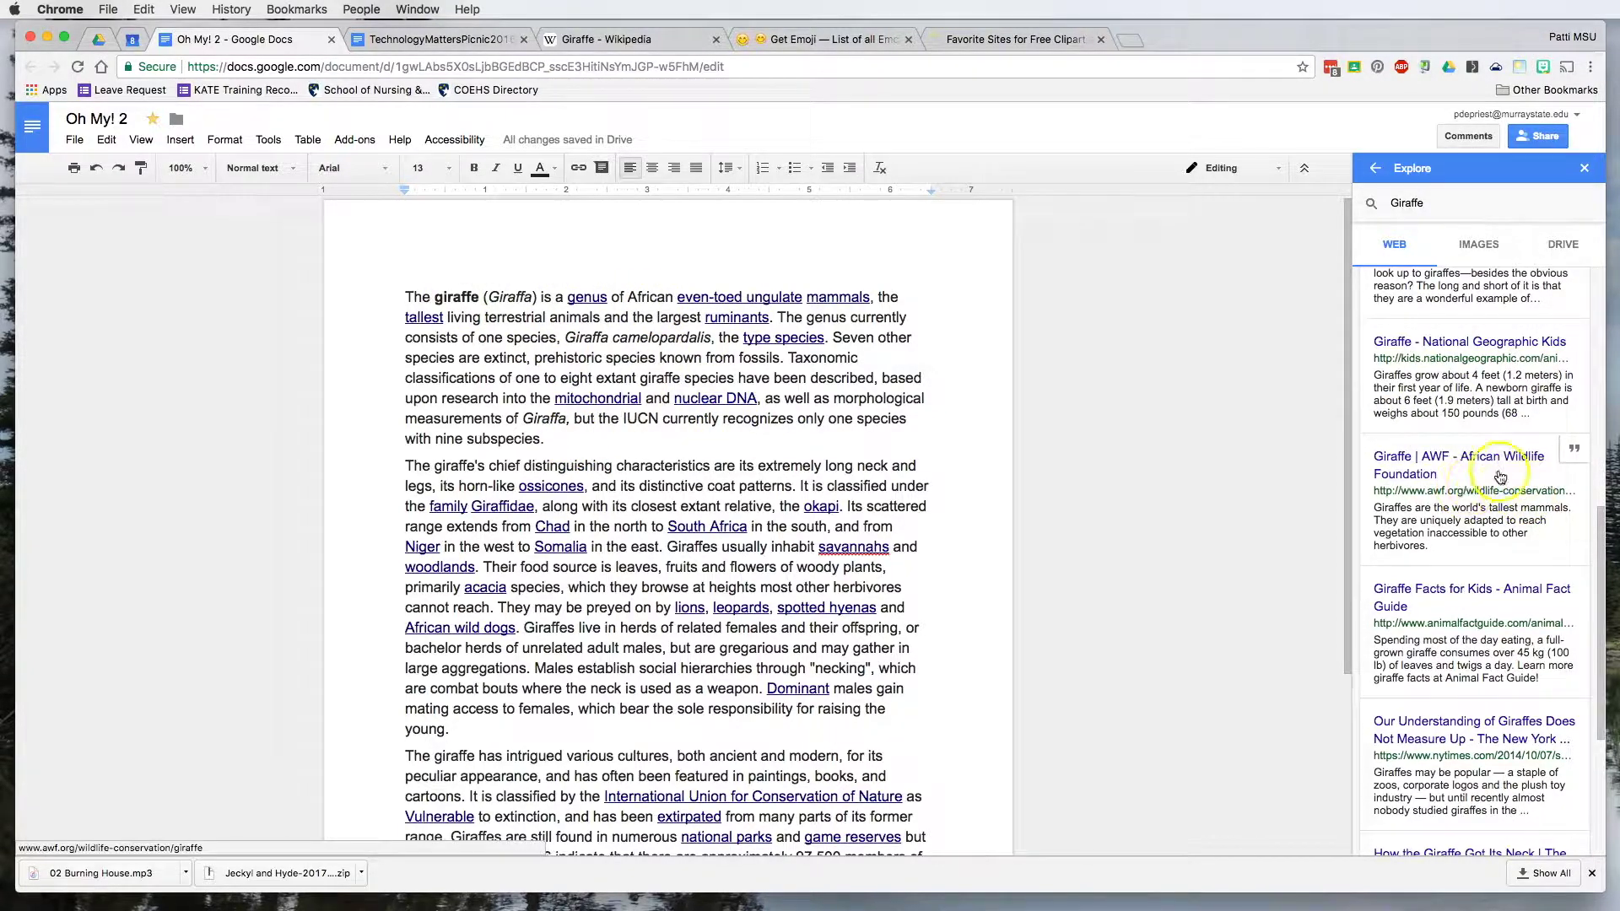
click(1575, 453)
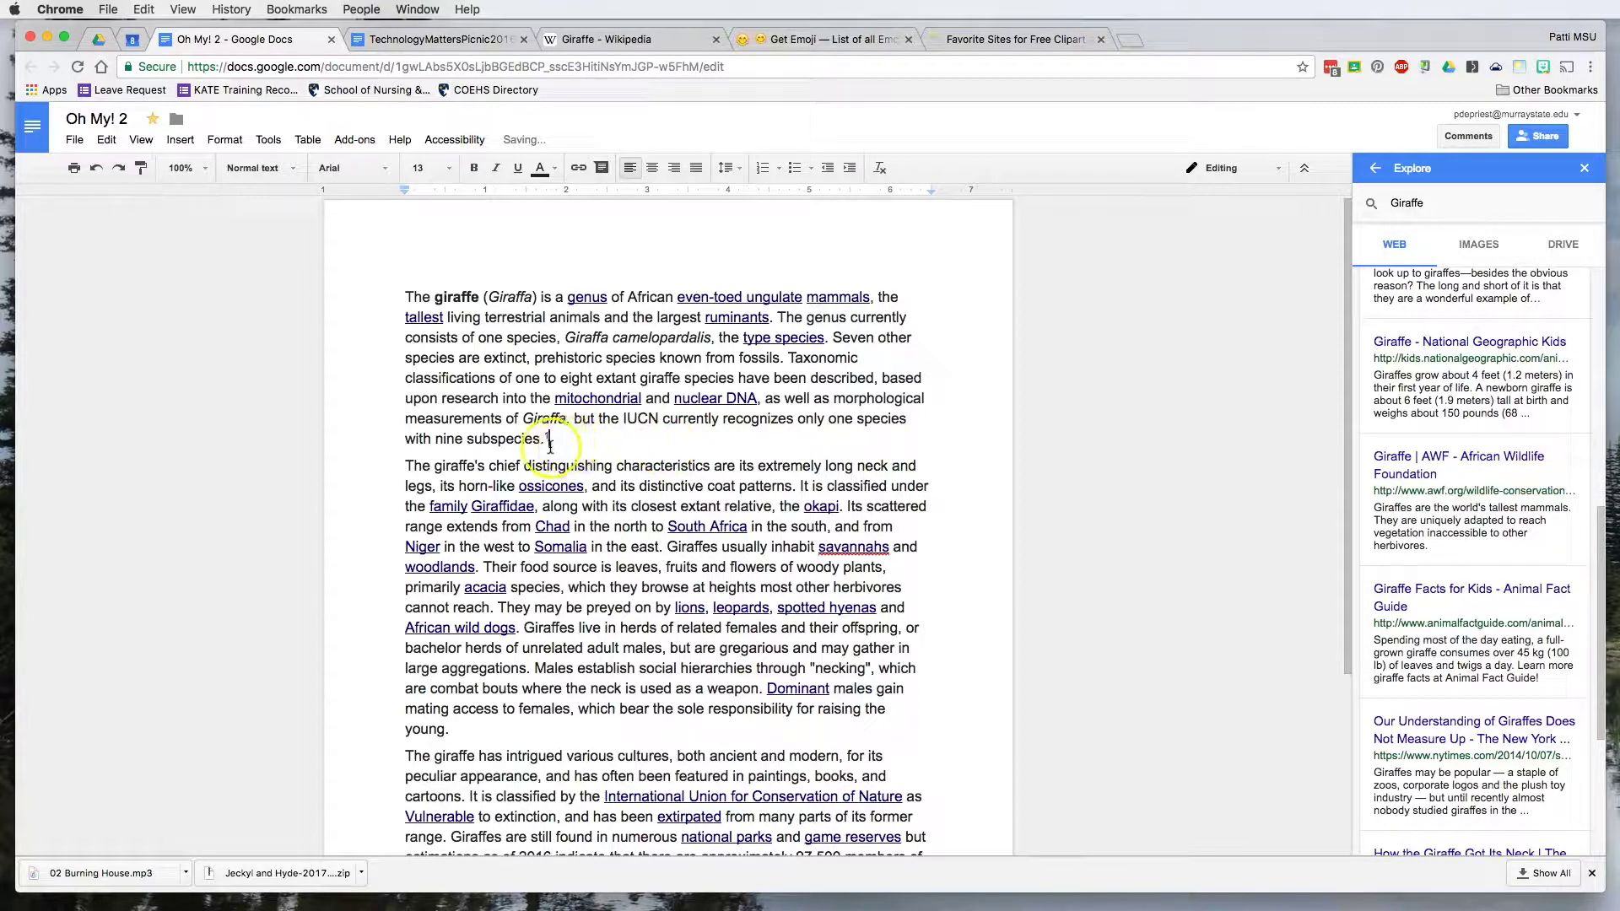
scroll(585, 494, down, 5)
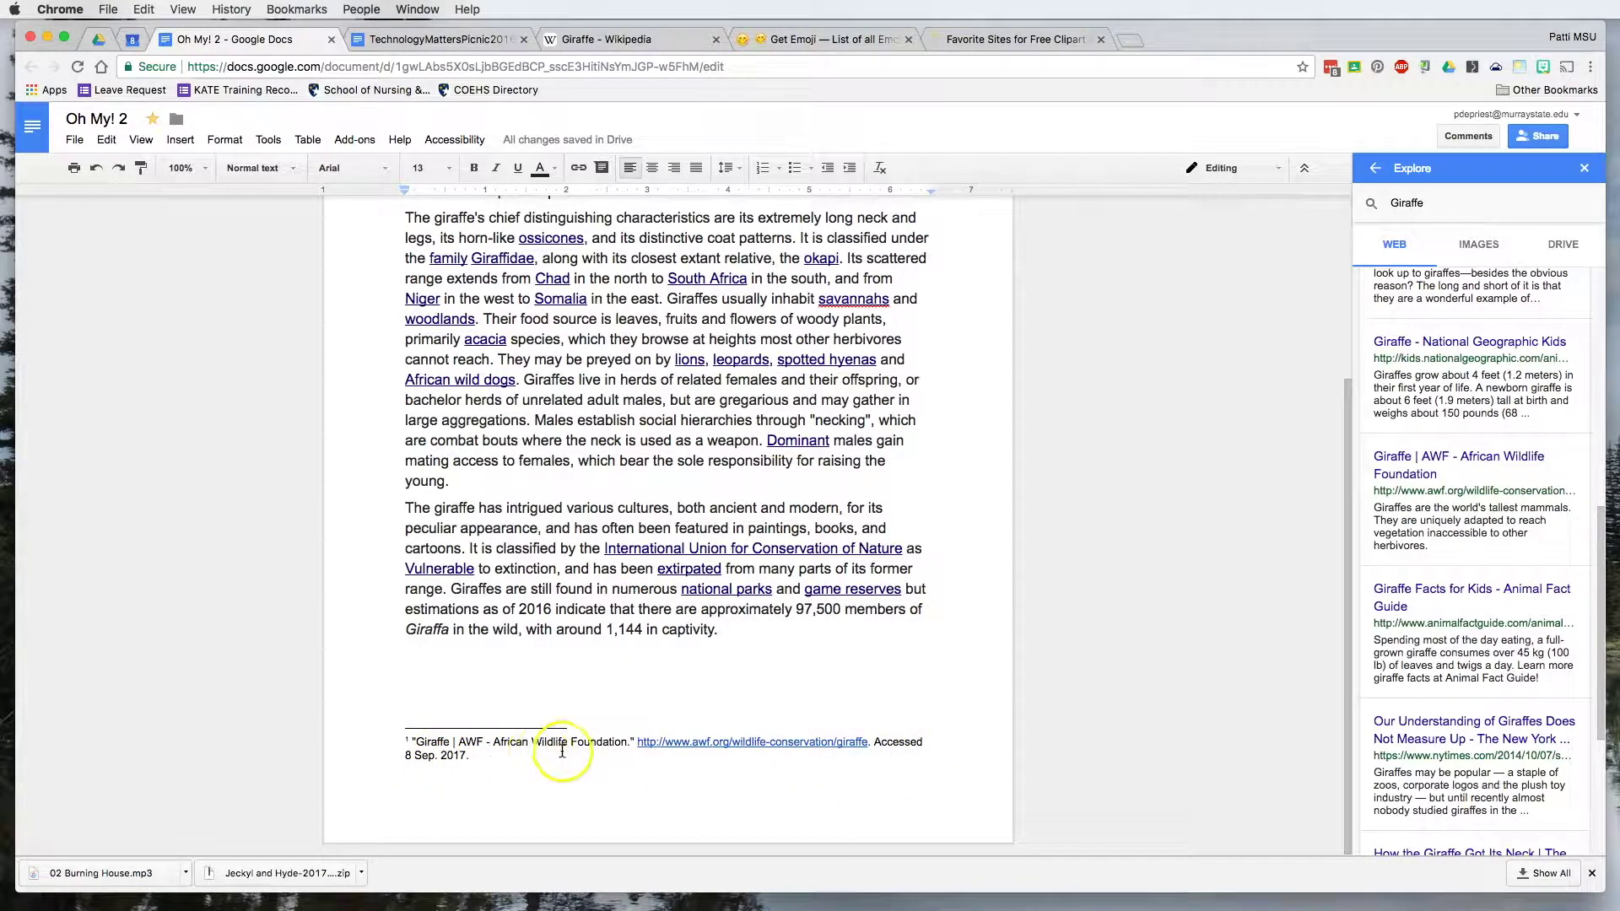
- Look at the citation formats MLA, APA and Chicago offered for the web results, without changing the format
mouse_move(1576, 467)
scroll(1562, 464, up, 5)
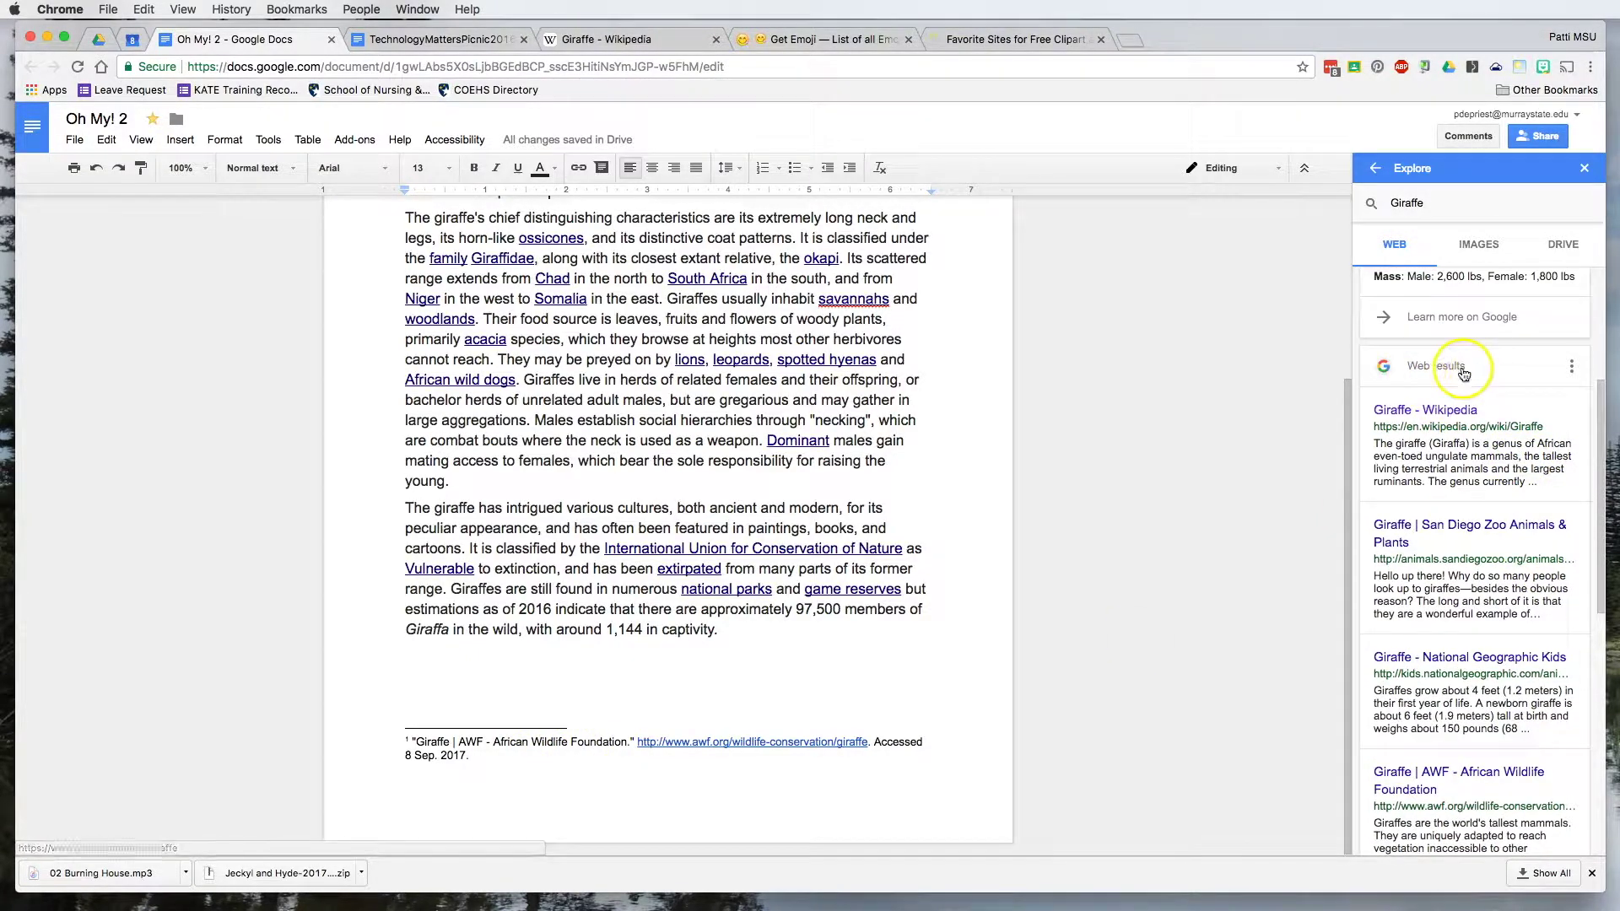
click(1573, 371)
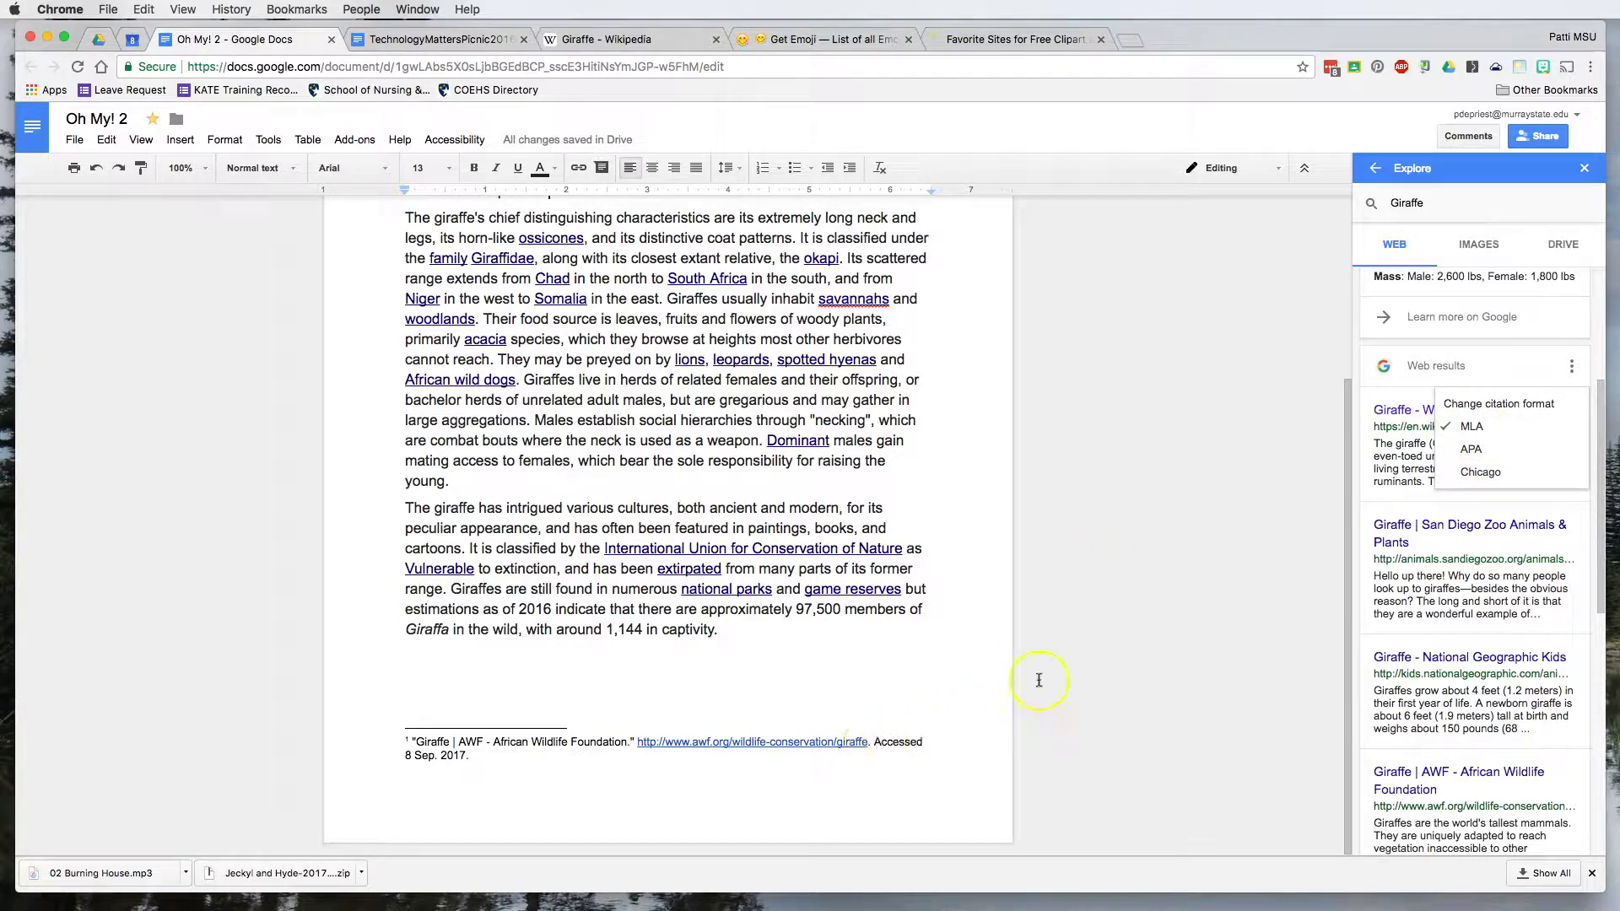
click(1299, 448)
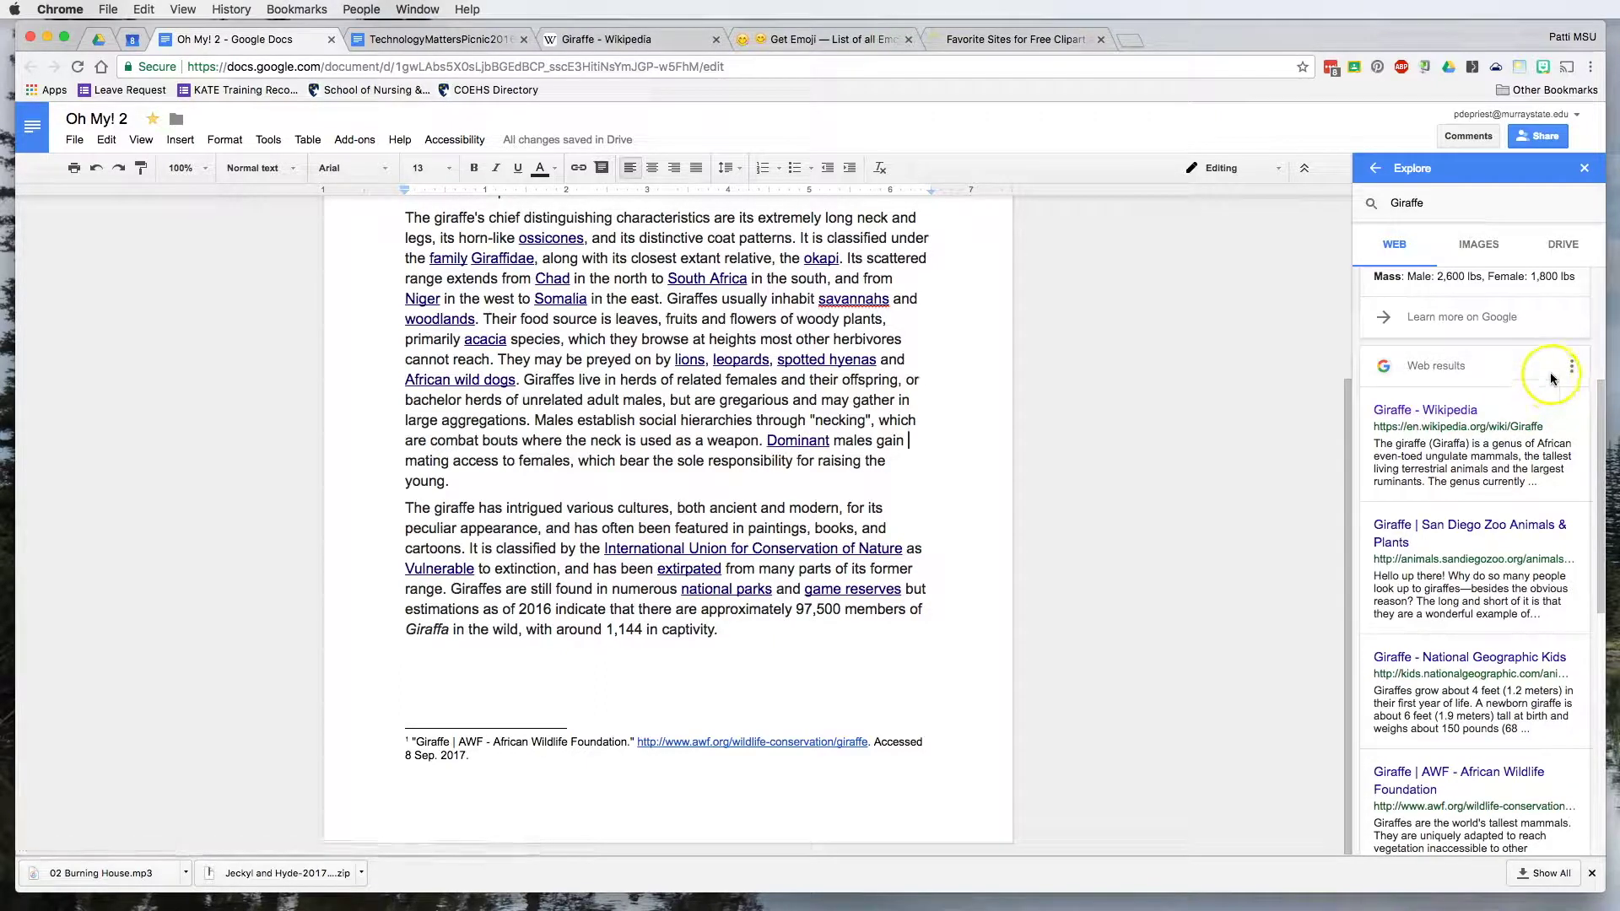
- Insert the front-facing giraffe photo with the green background from the Explore image results after "males gain" in the second paragraph
scroll(892, 400, up, 3)
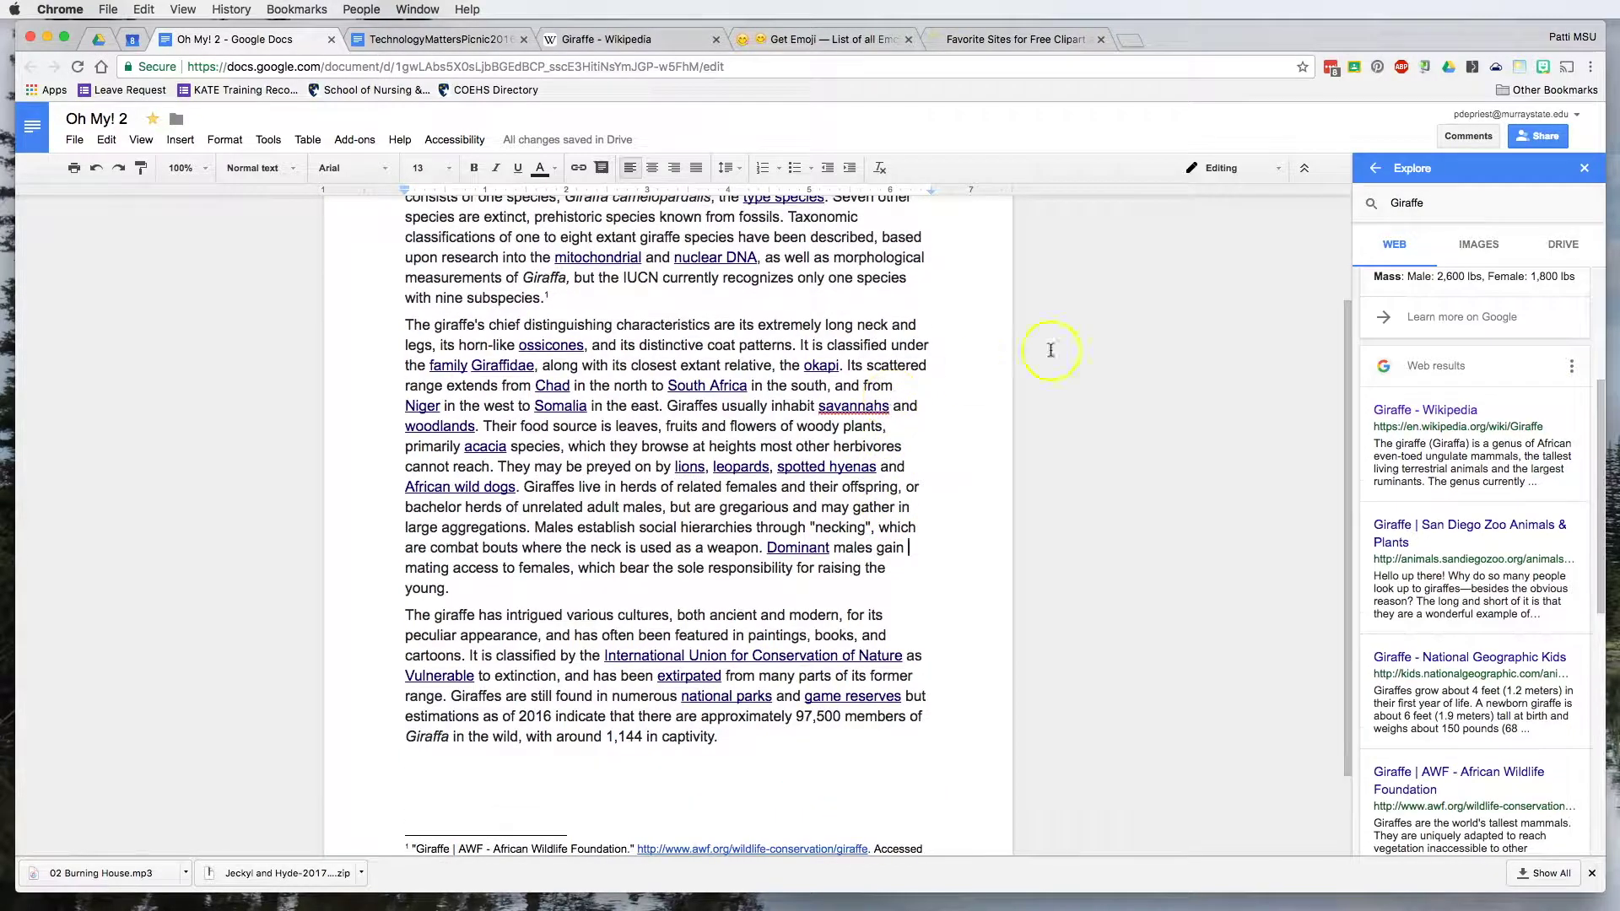
click(1481, 246)
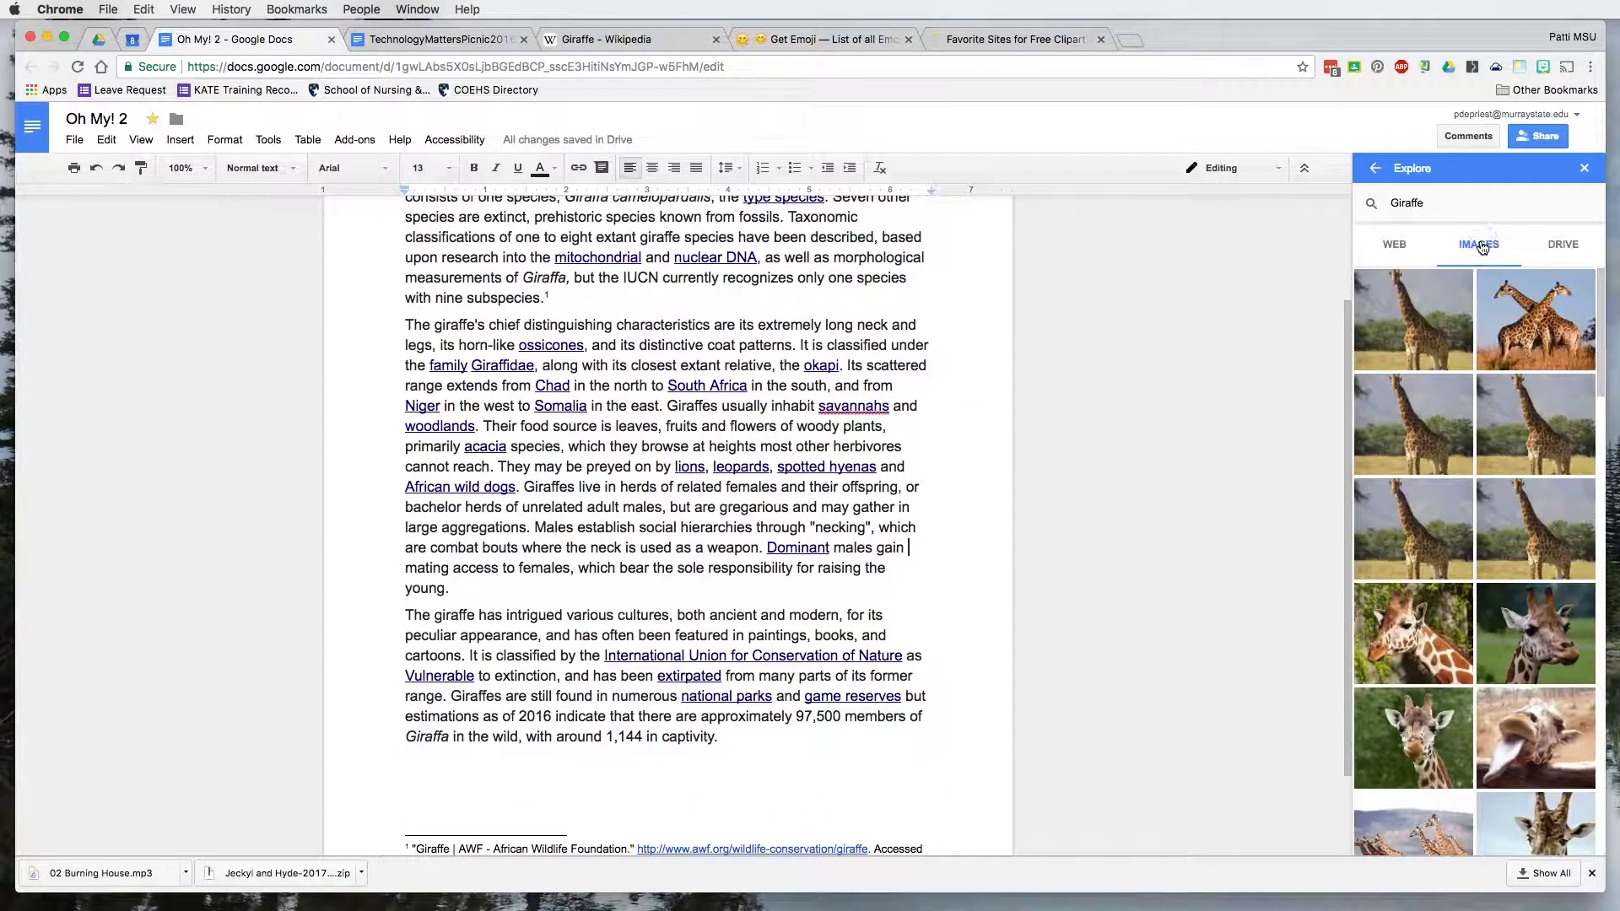
mouse_move(1418, 736)
click(1460, 701)
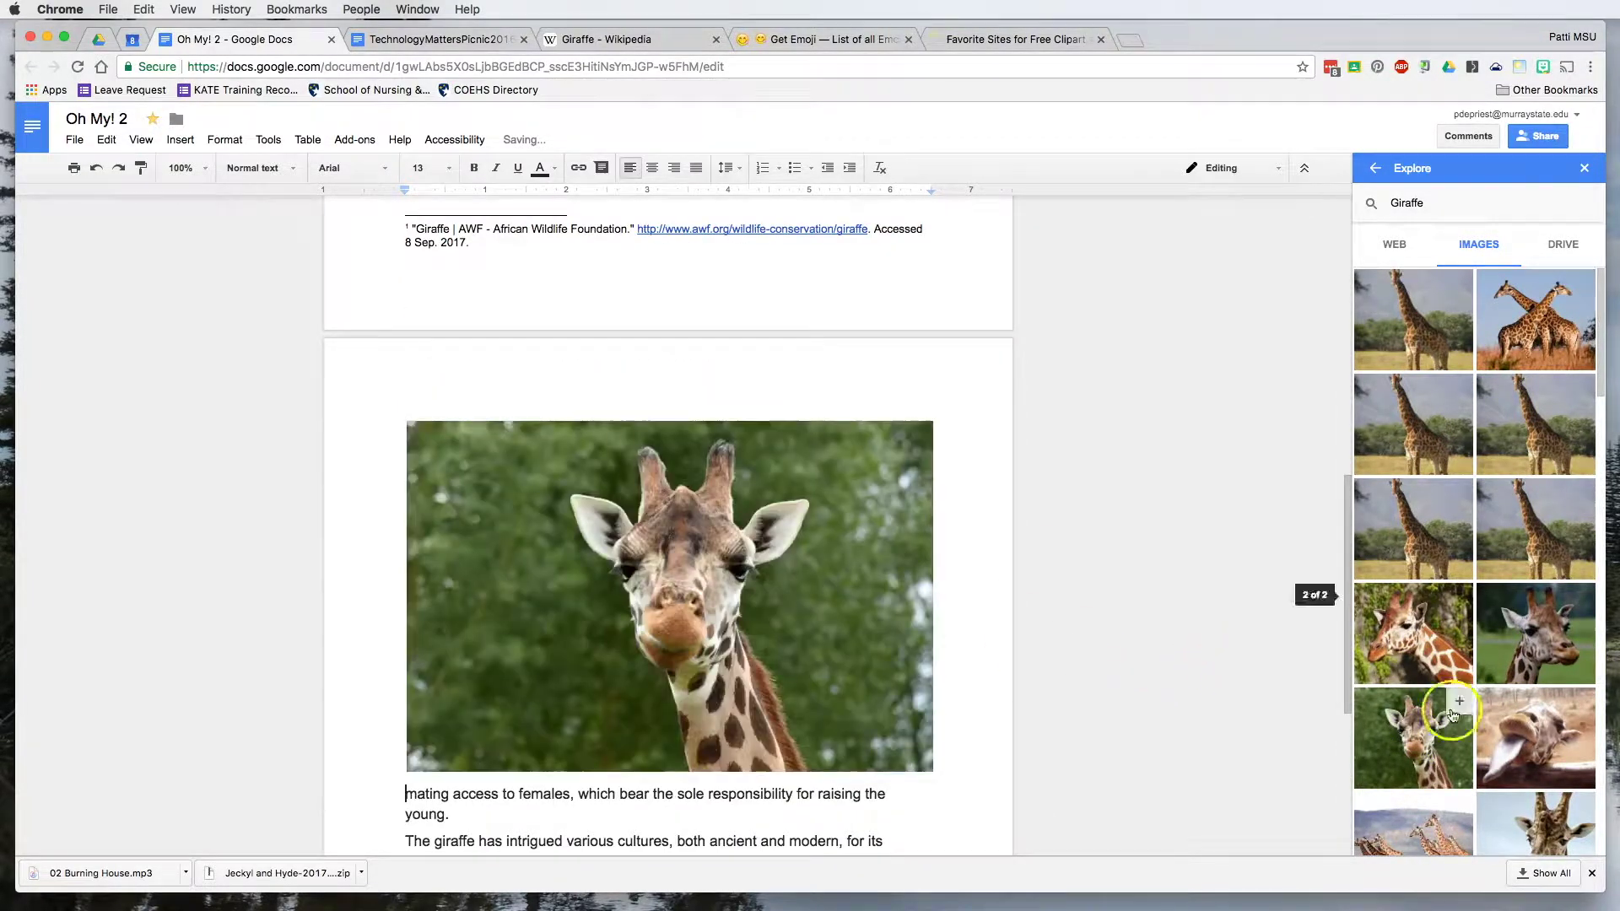
- Scale the inserted giraffe photo down proportionally to about 4.4 inches wide
click(895, 442)
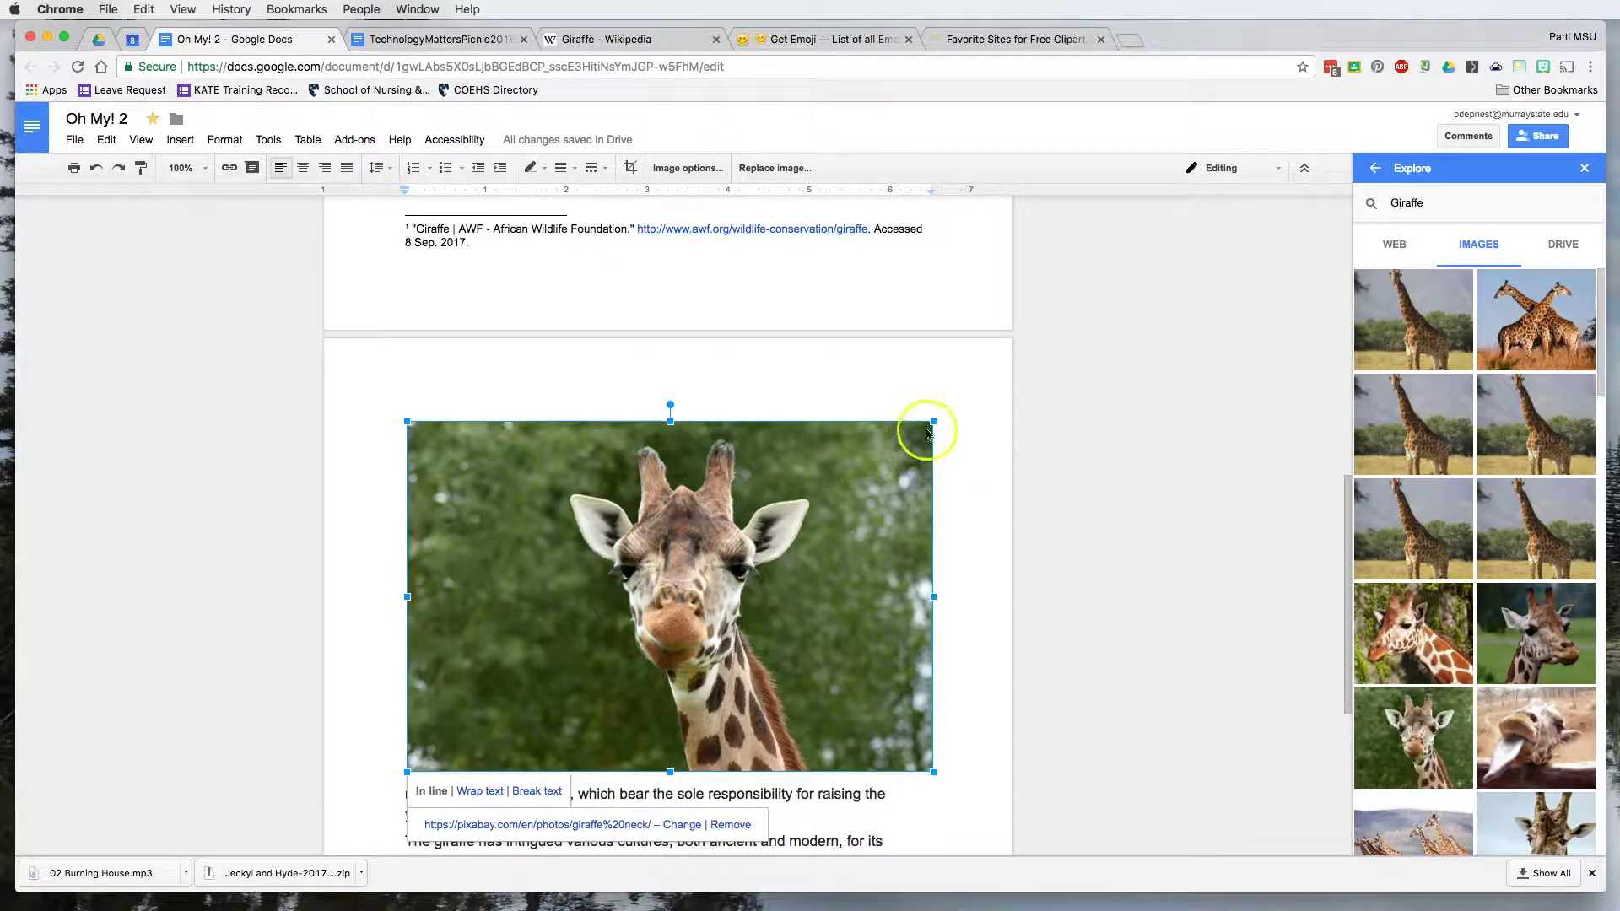
drag(932, 423, 731, 541)
scroll(803, 420, up, 5)
scroll(804, 424, up, 1)
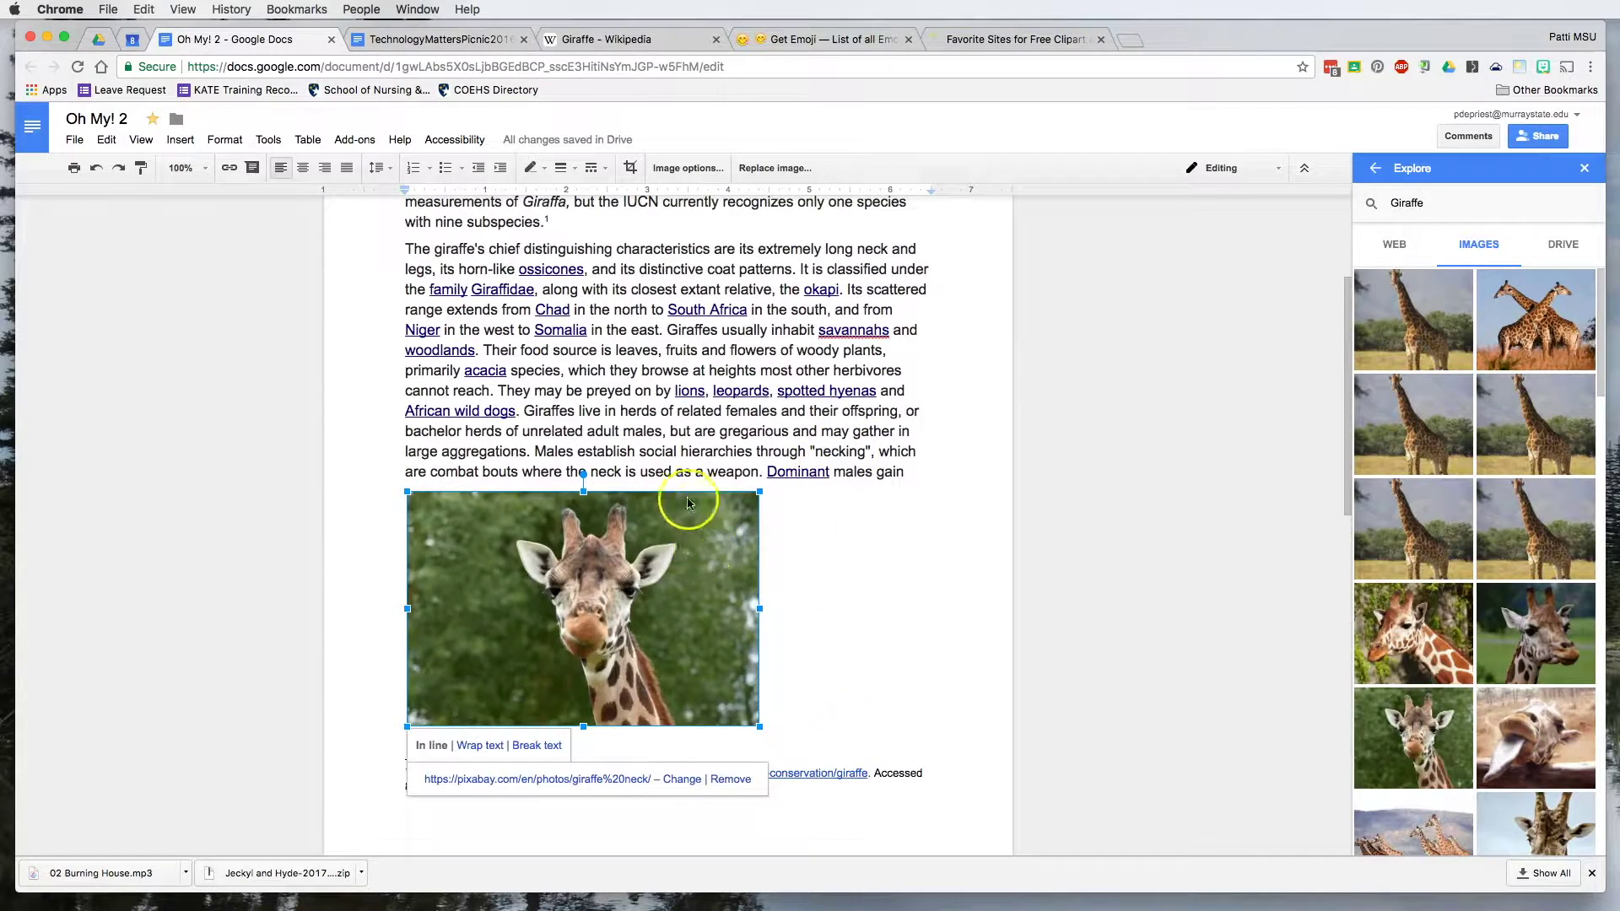
- Stretch the giraffe photo vertically out of proportion and undo the distortion
drag(583, 488, 595, 370)
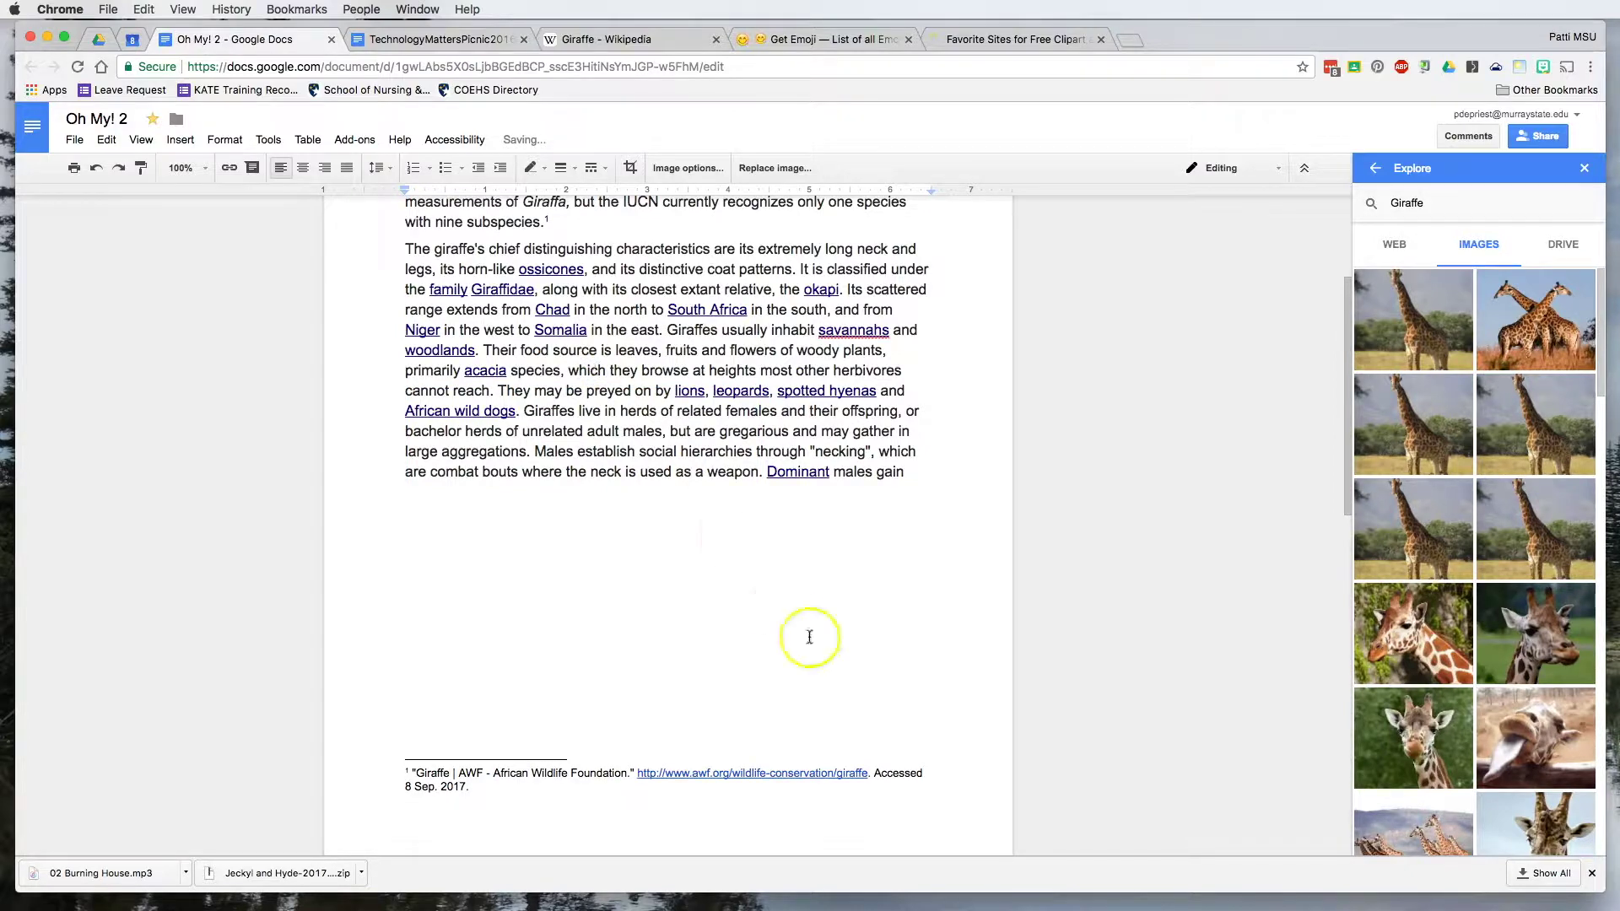
scroll(810, 639, down, 10)
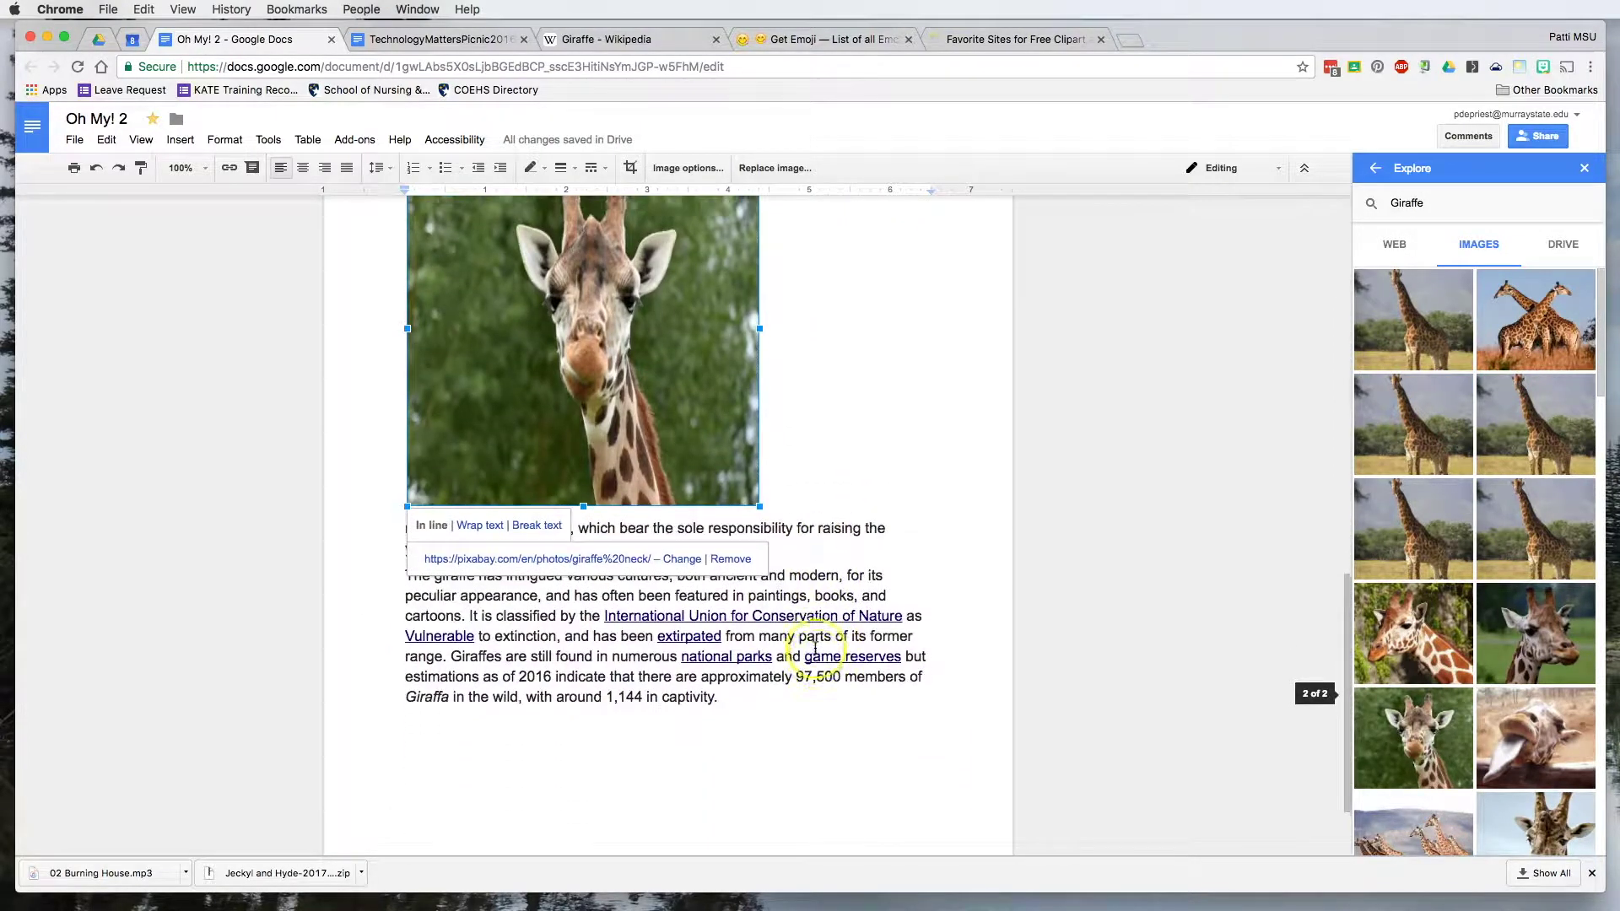
scroll(816, 646, up, 3)
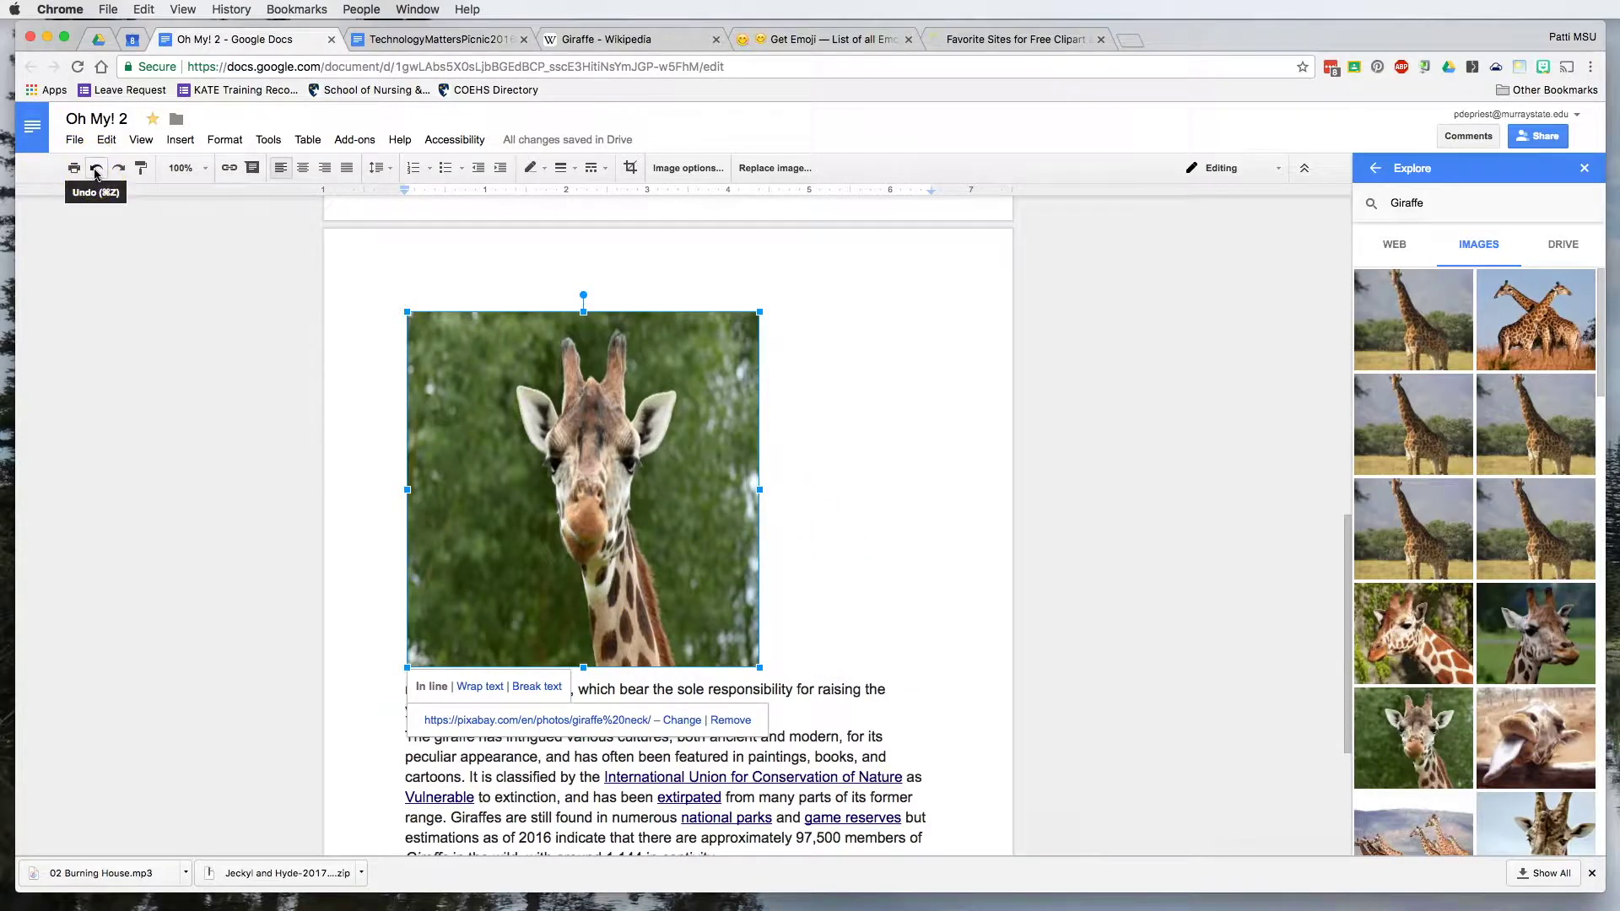
click(95, 169)
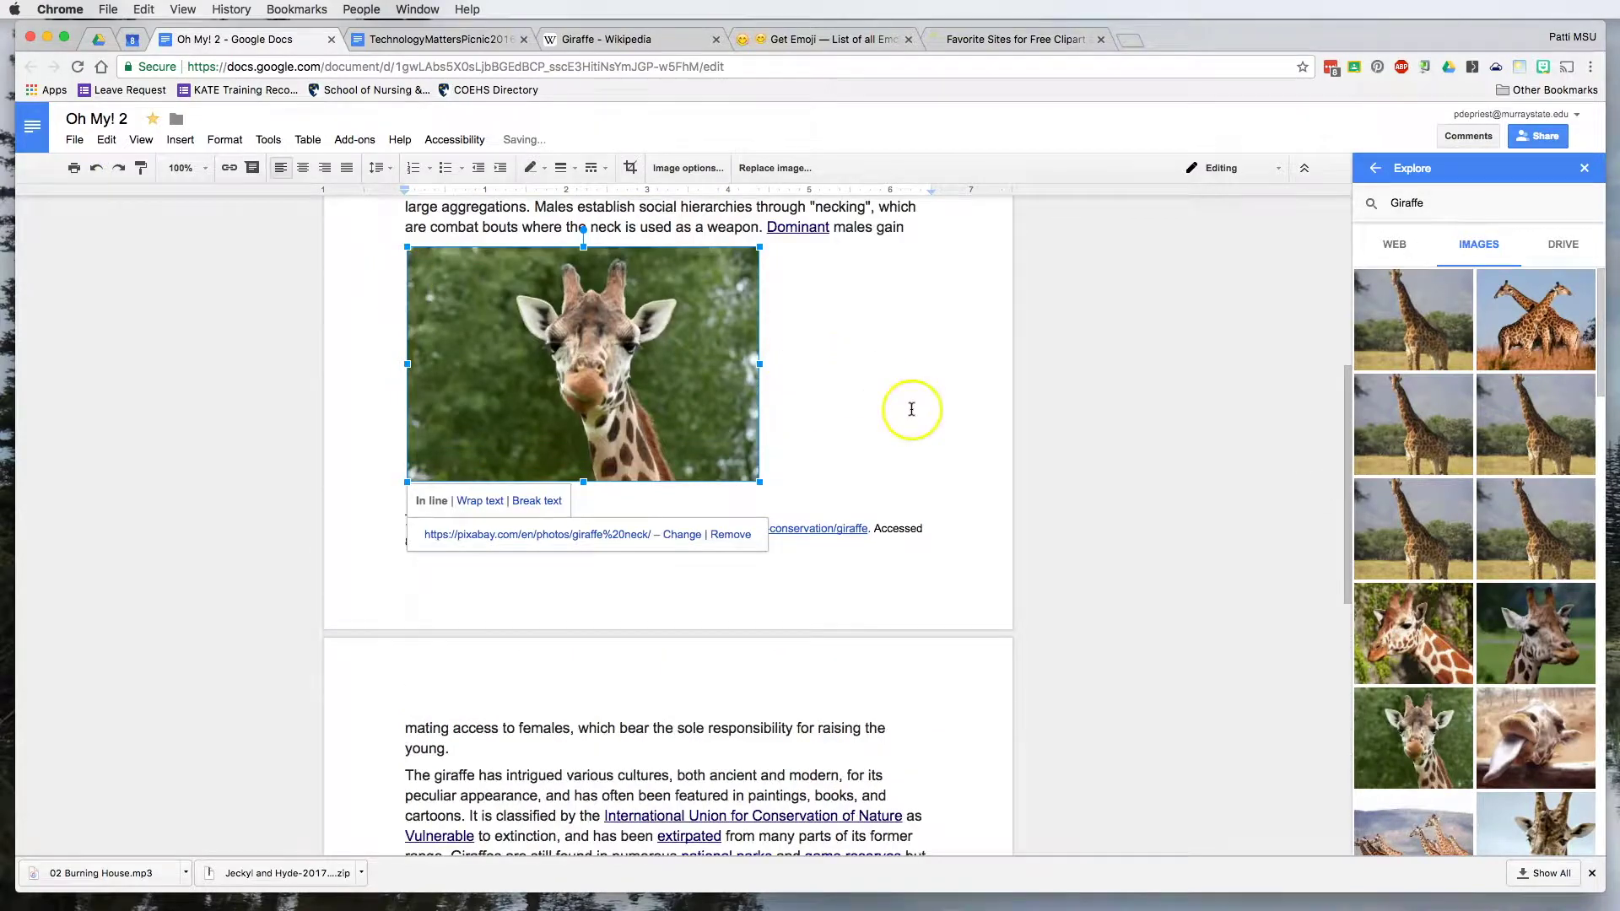
- Crop both sides of the giraffe photo to about 2.4 inches wide around the animal's head and neck
scroll(911, 409, up, 1)
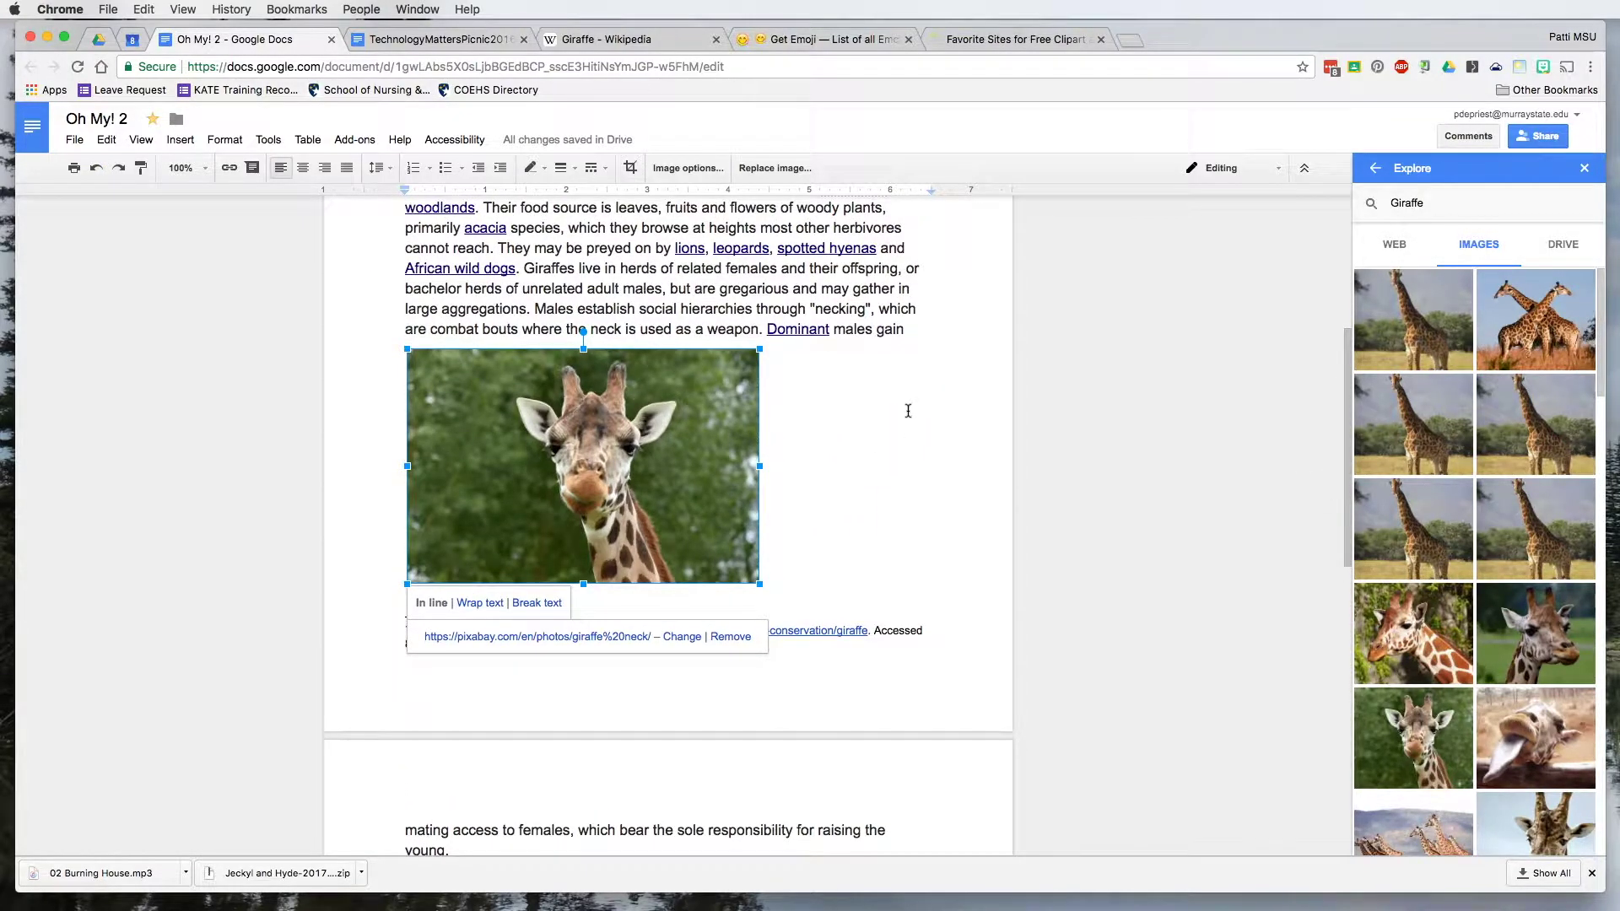
double_click(684, 497)
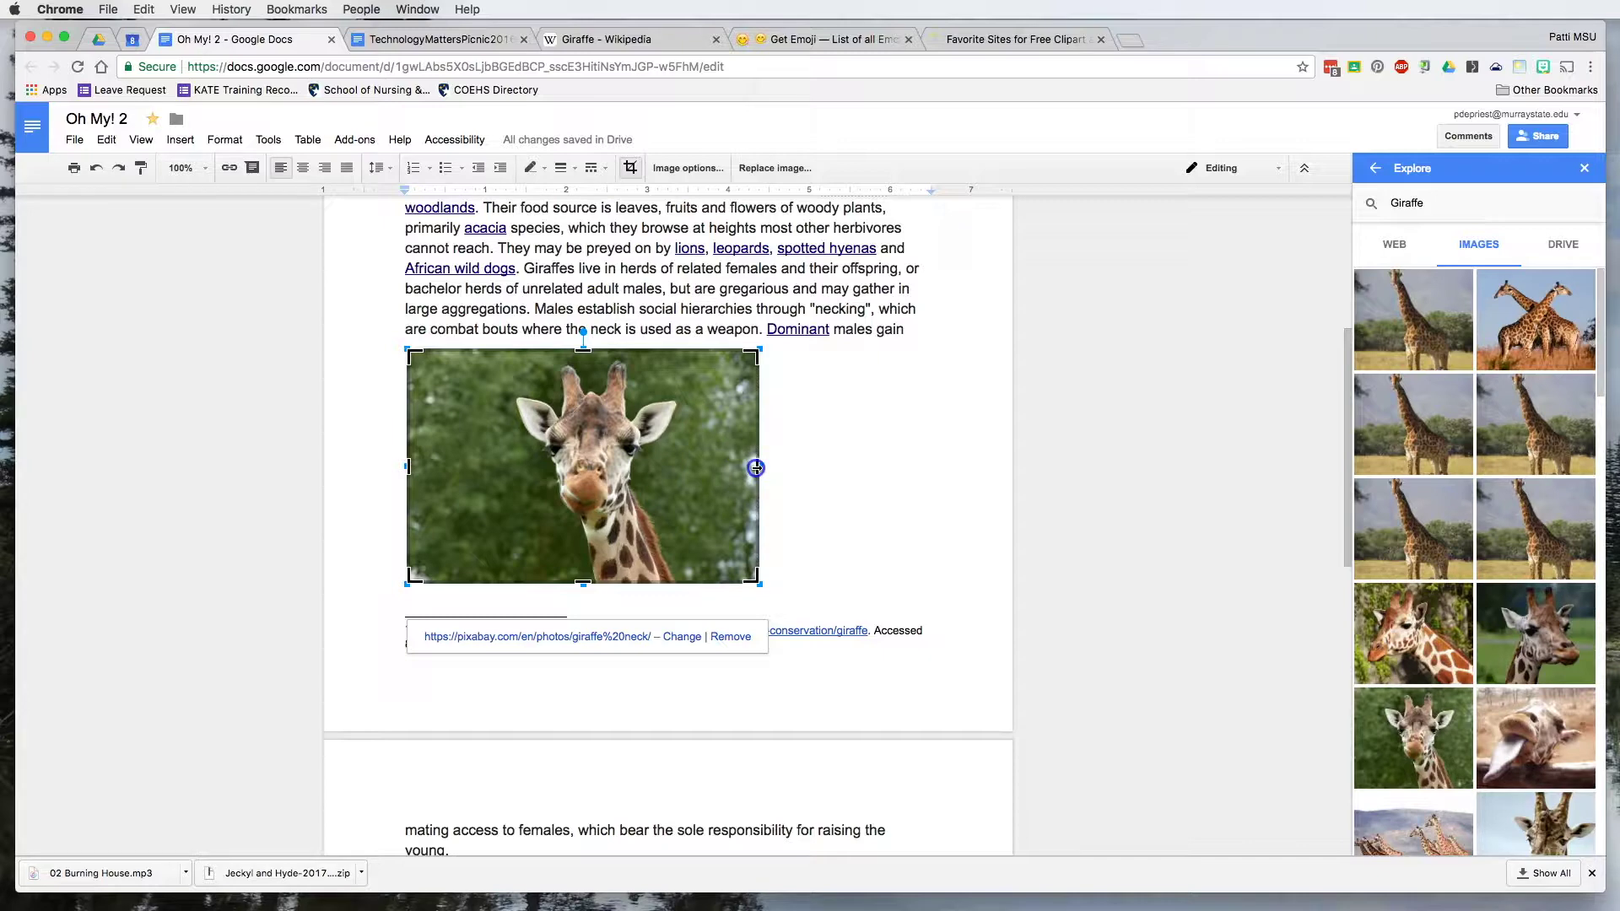
drag(757, 469, 686, 470)
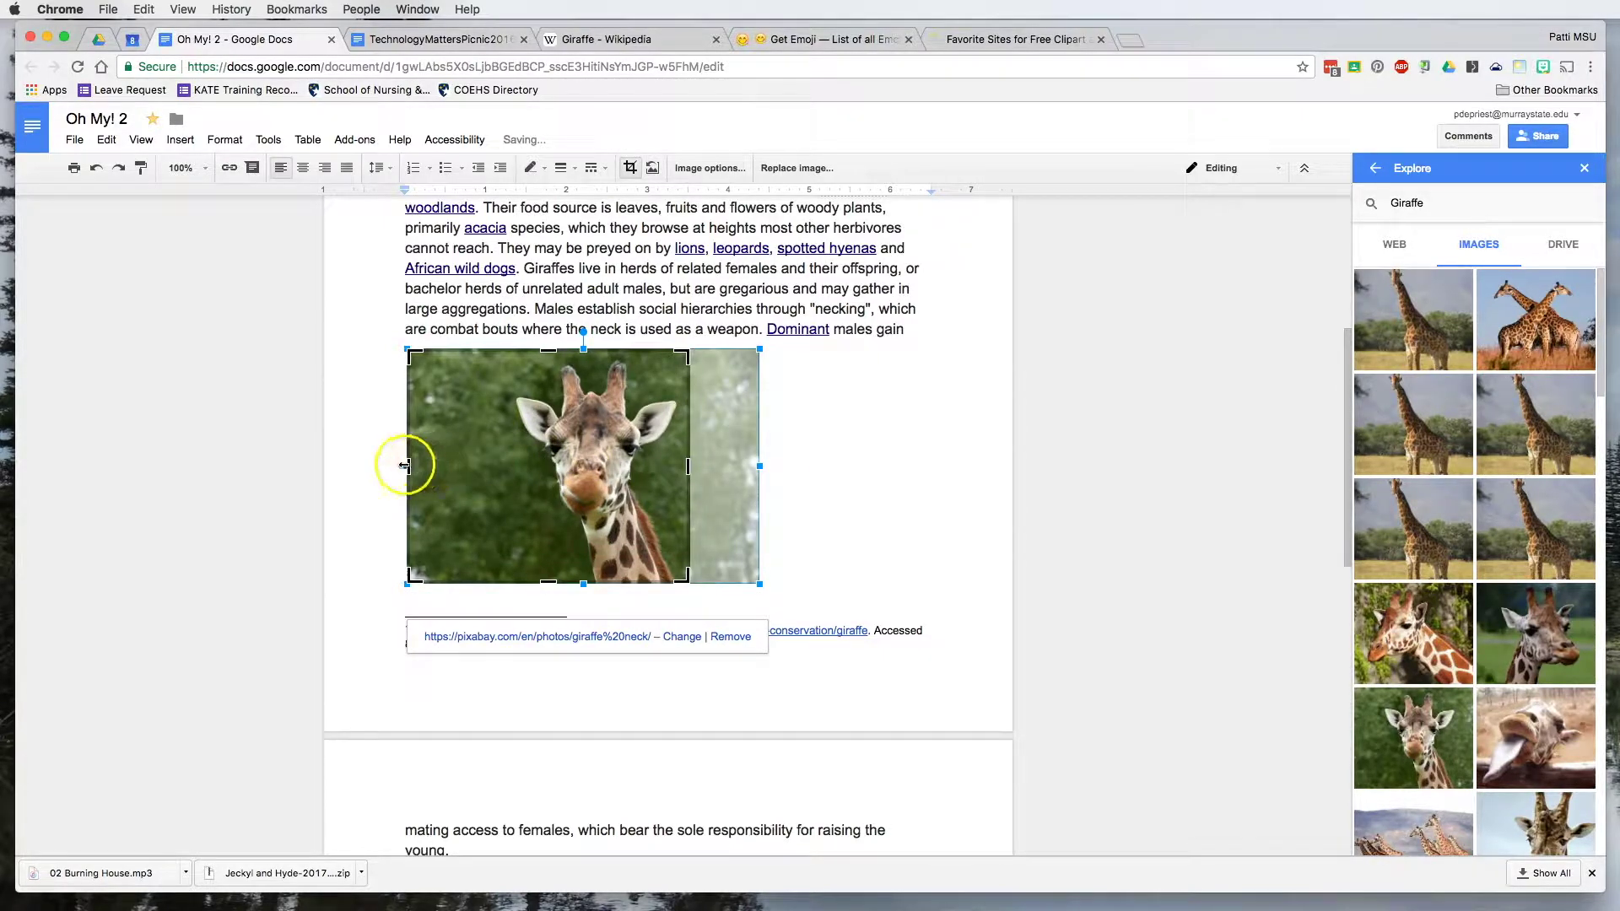
drag(408, 466, 496, 469)
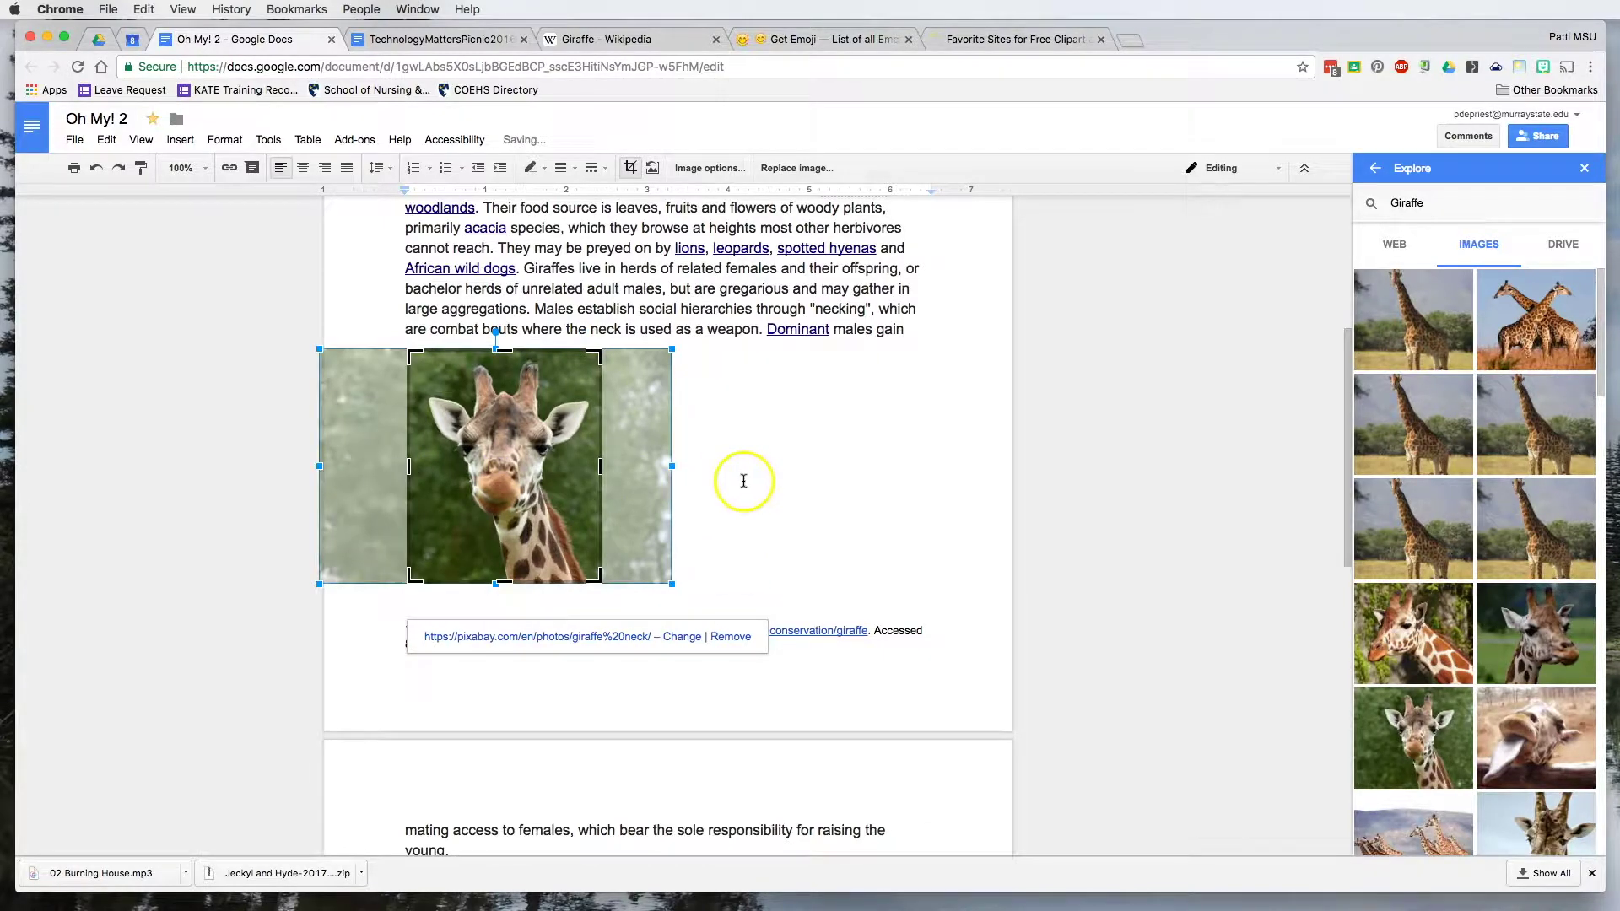
click(743, 481)
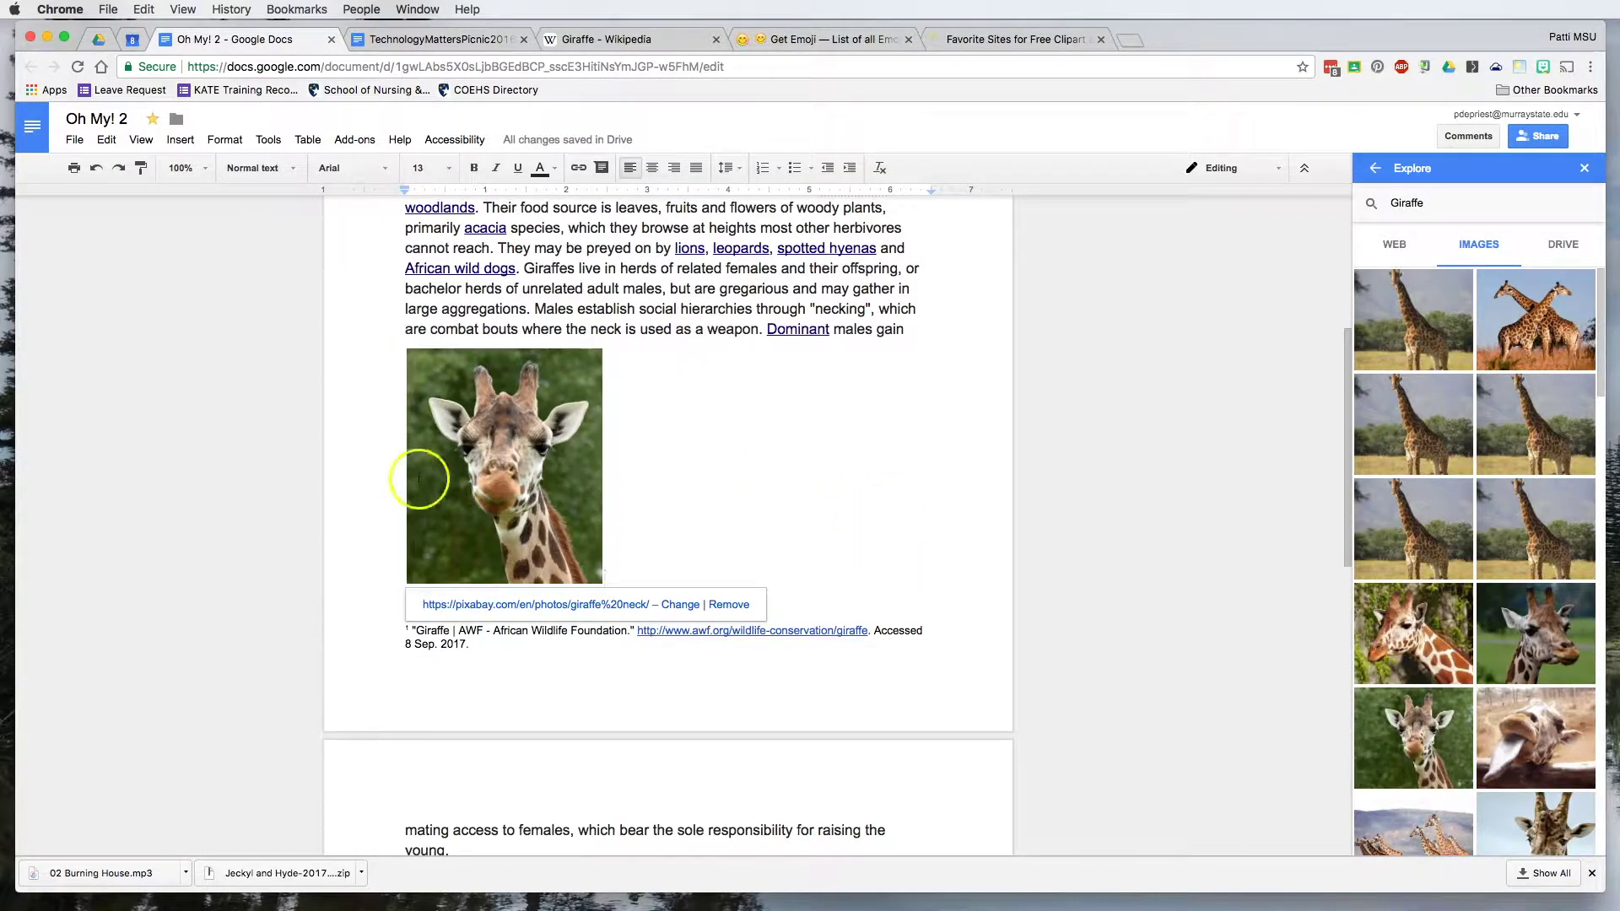
- Set the cropped giraffe photo to wrap text so the paragraphs flow beside it
click(471, 477)
click(517, 508)
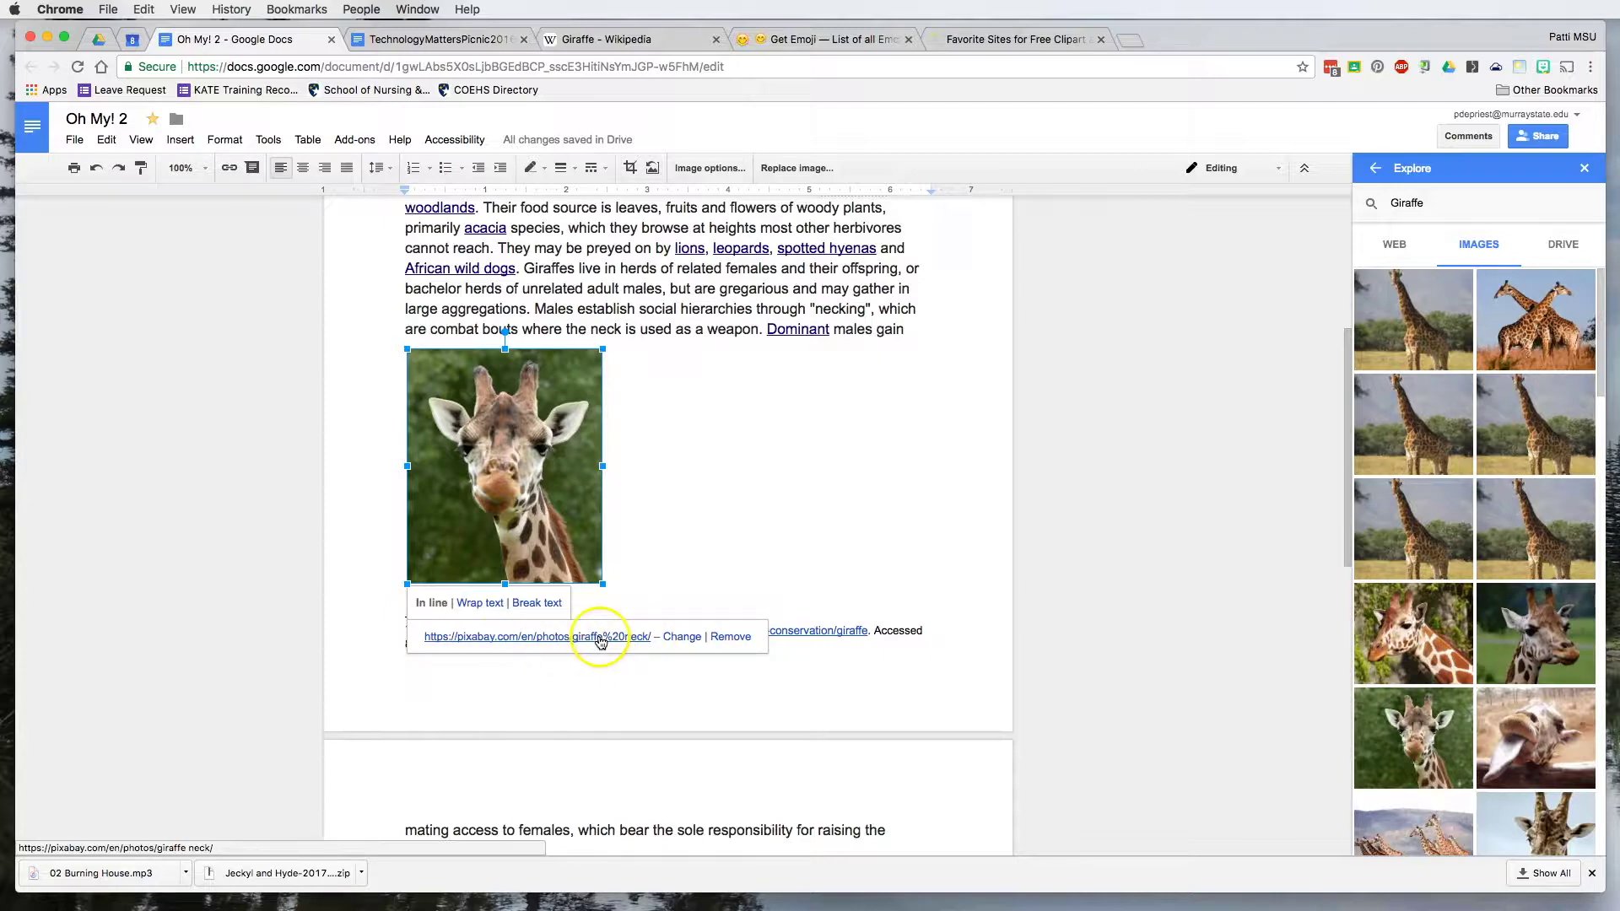
click(478, 602)
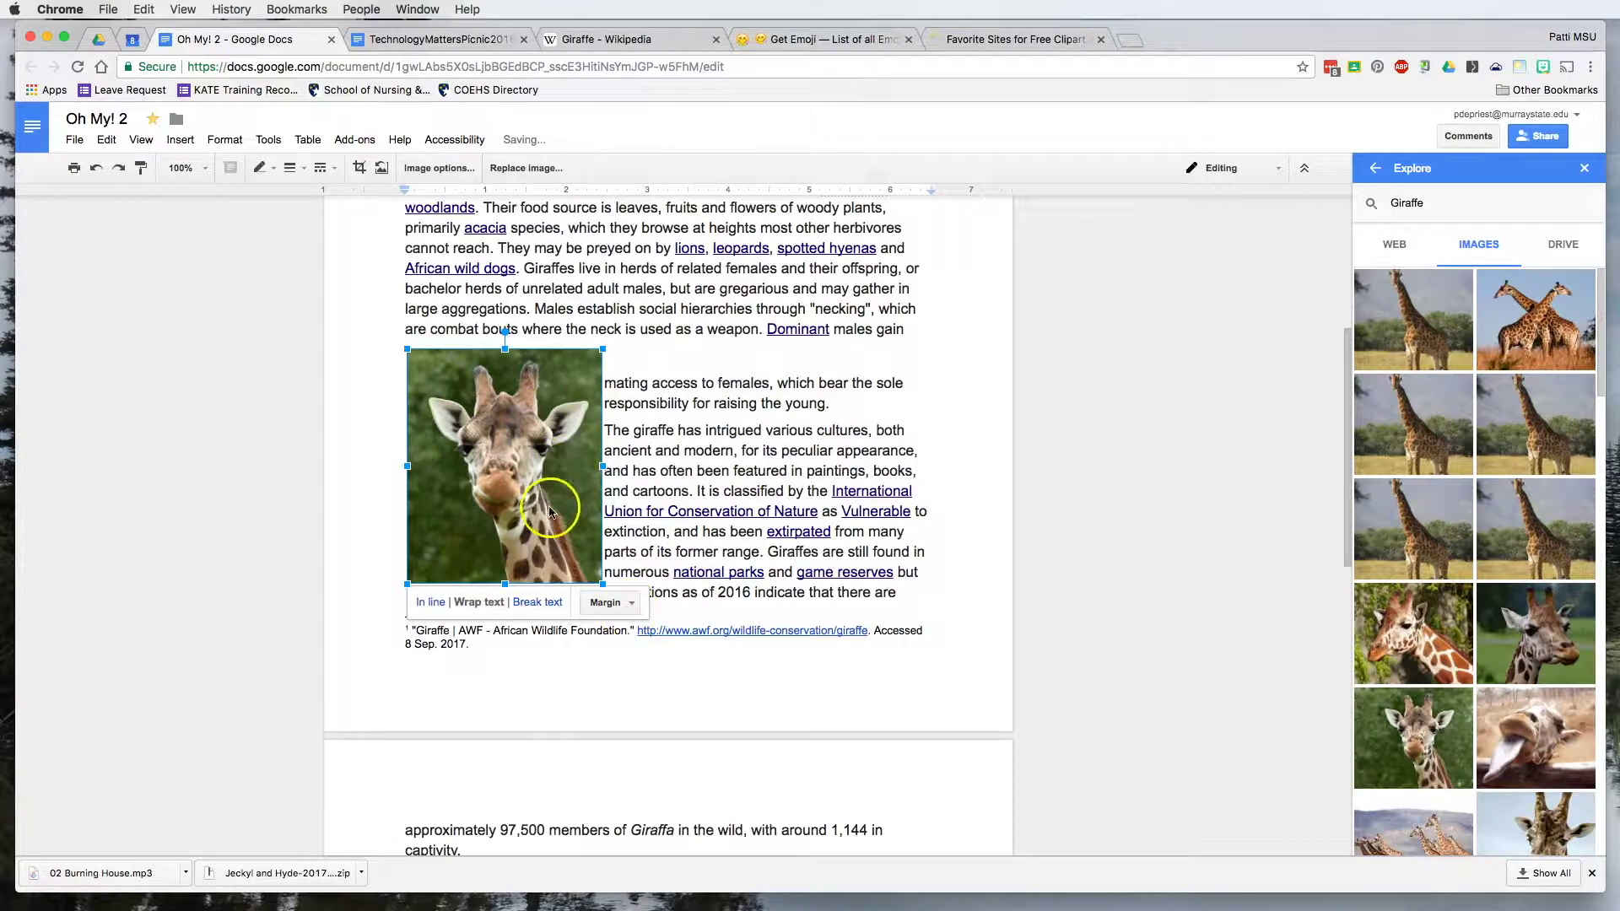
- Set the giraffe photo to break text and move it up between the first and second paragraphs
click(547, 601)
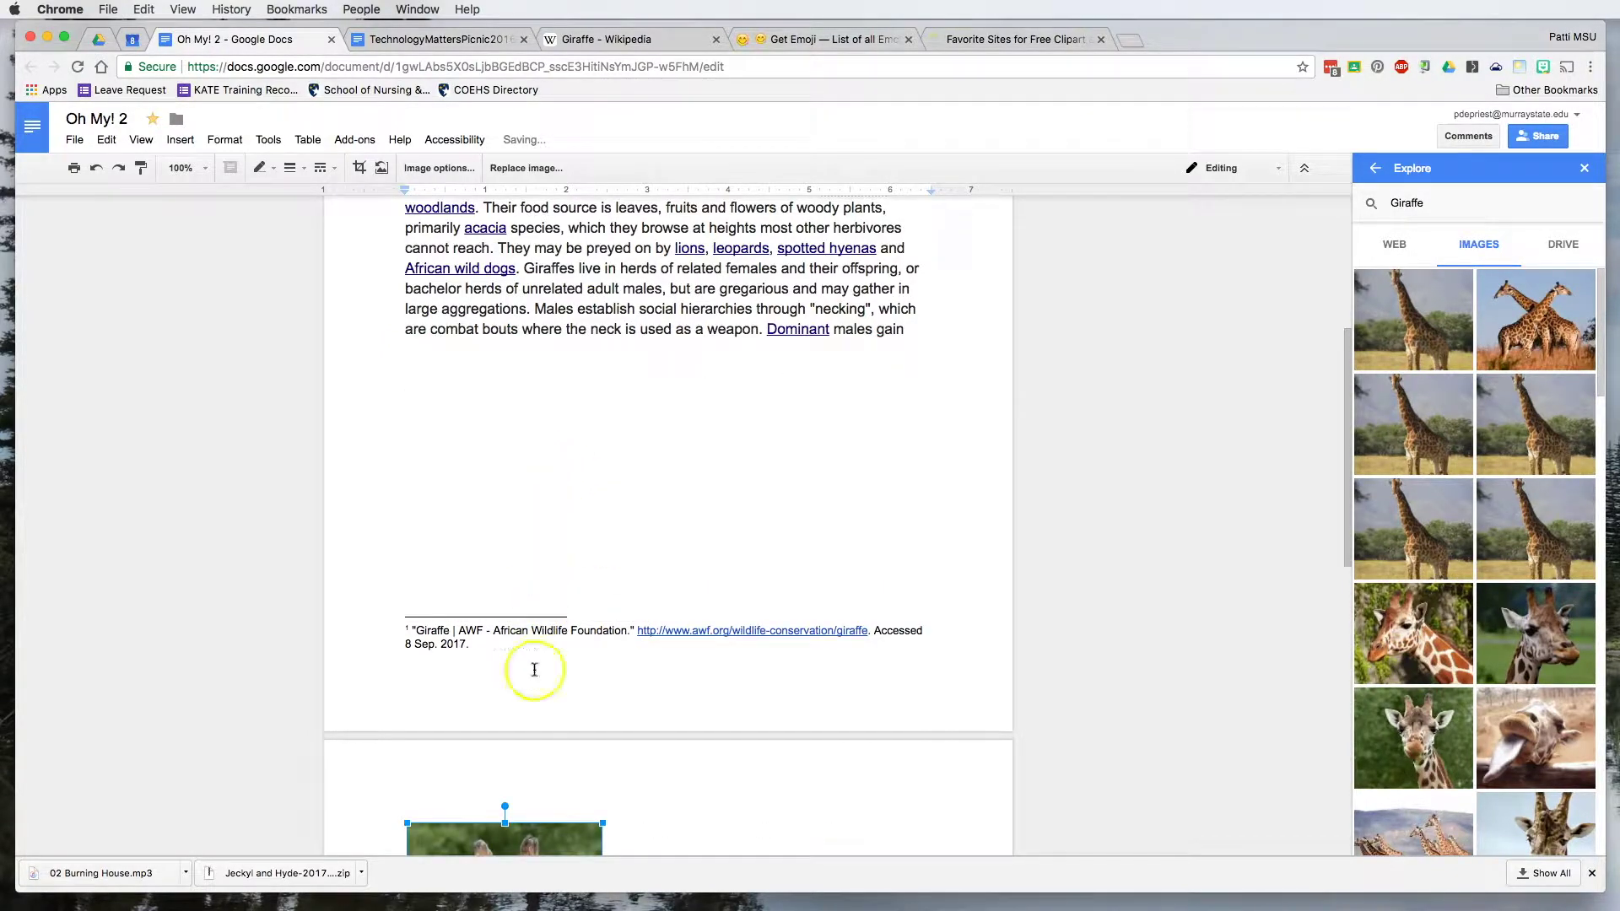
drag(520, 847, 675, 371)
scroll(692, 405, up, 4)
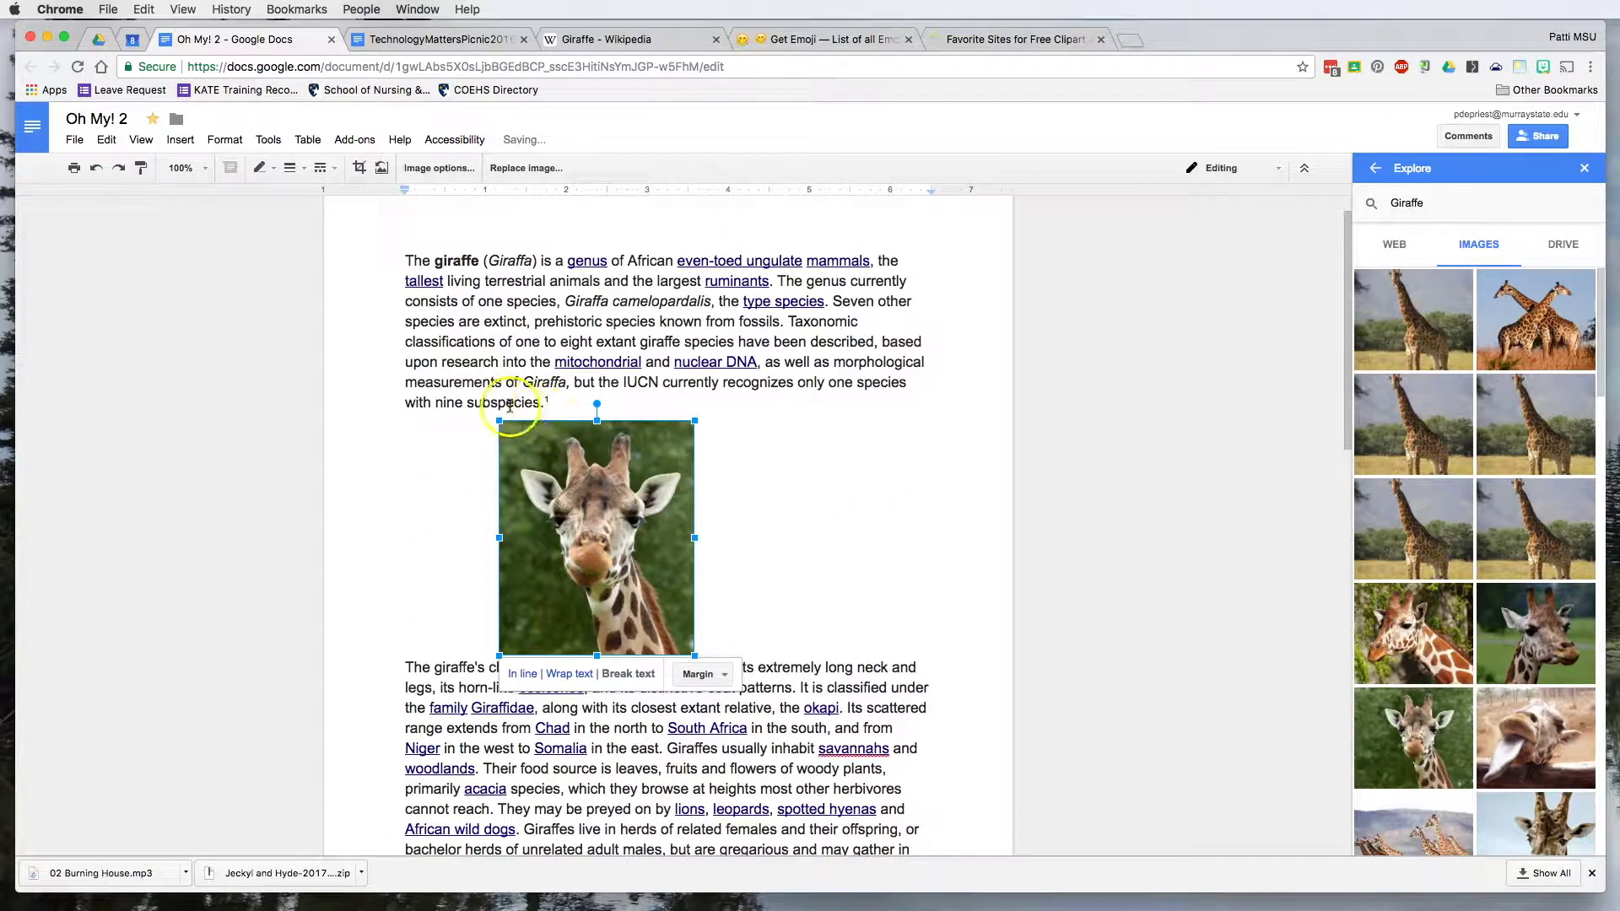
click(826, 545)
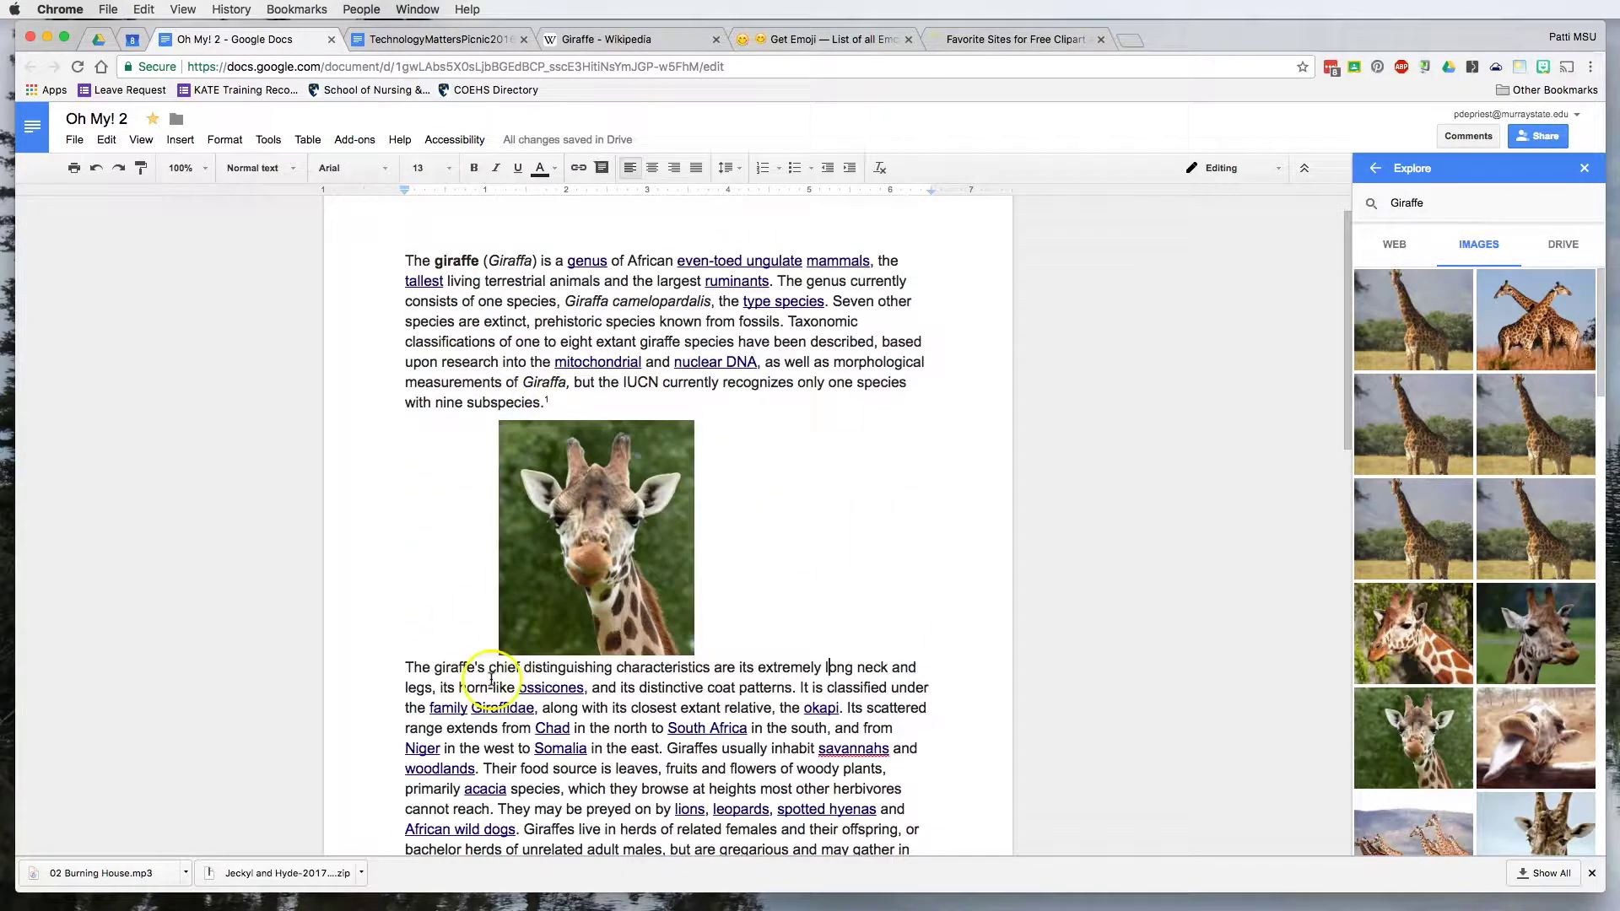
- Set the giraffe photo in line with the text, and switch it back to wrap text
click(607, 574)
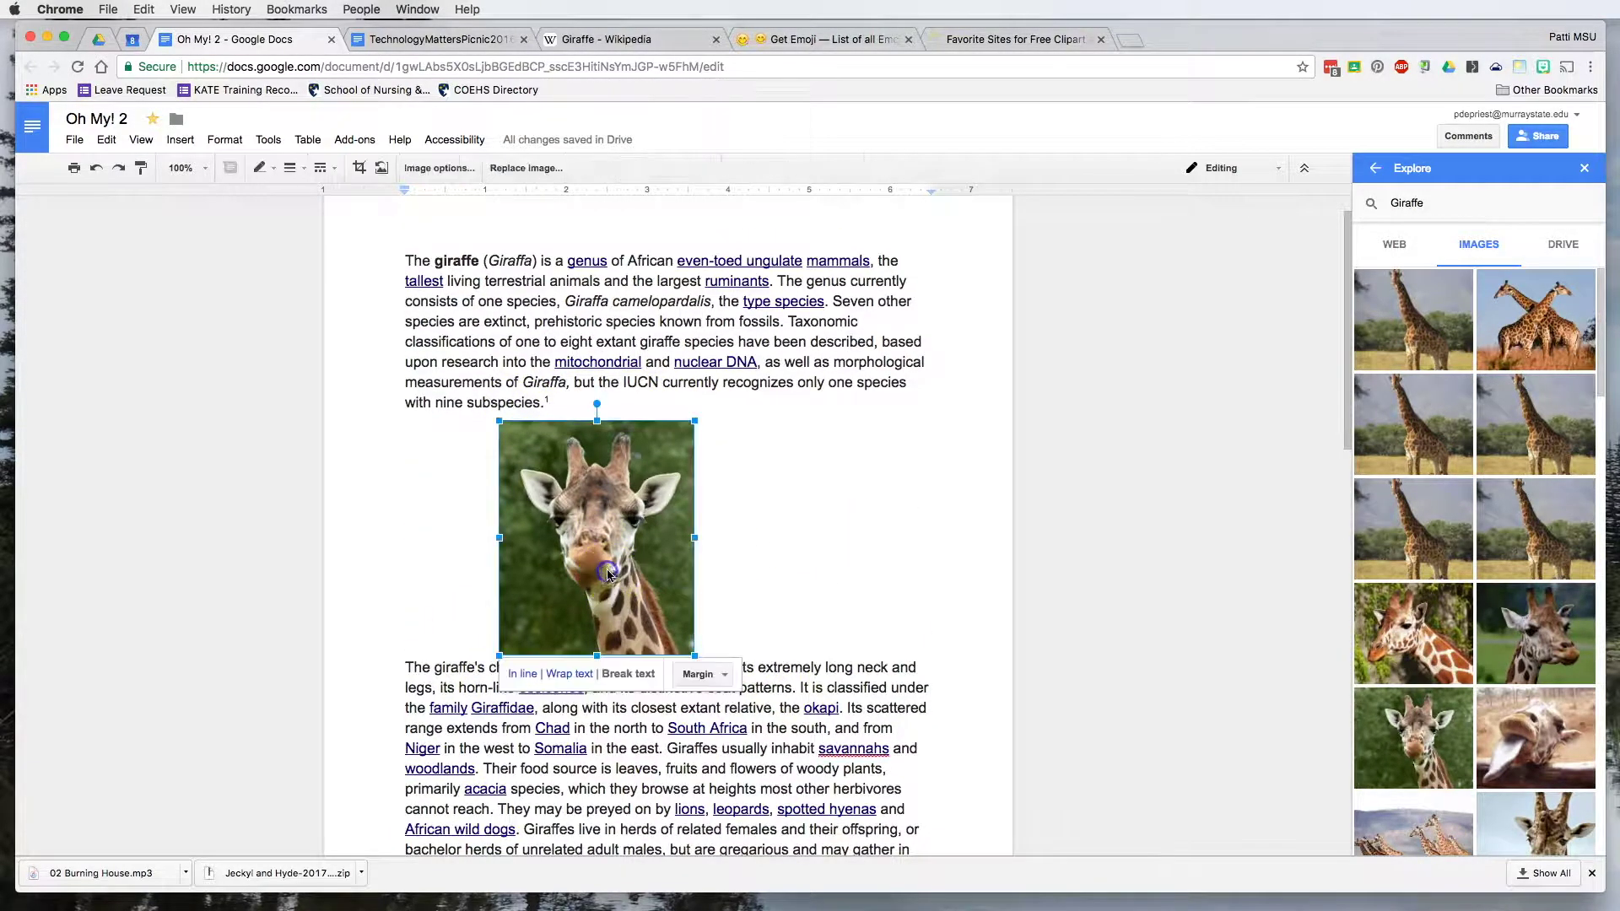
click(523, 675)
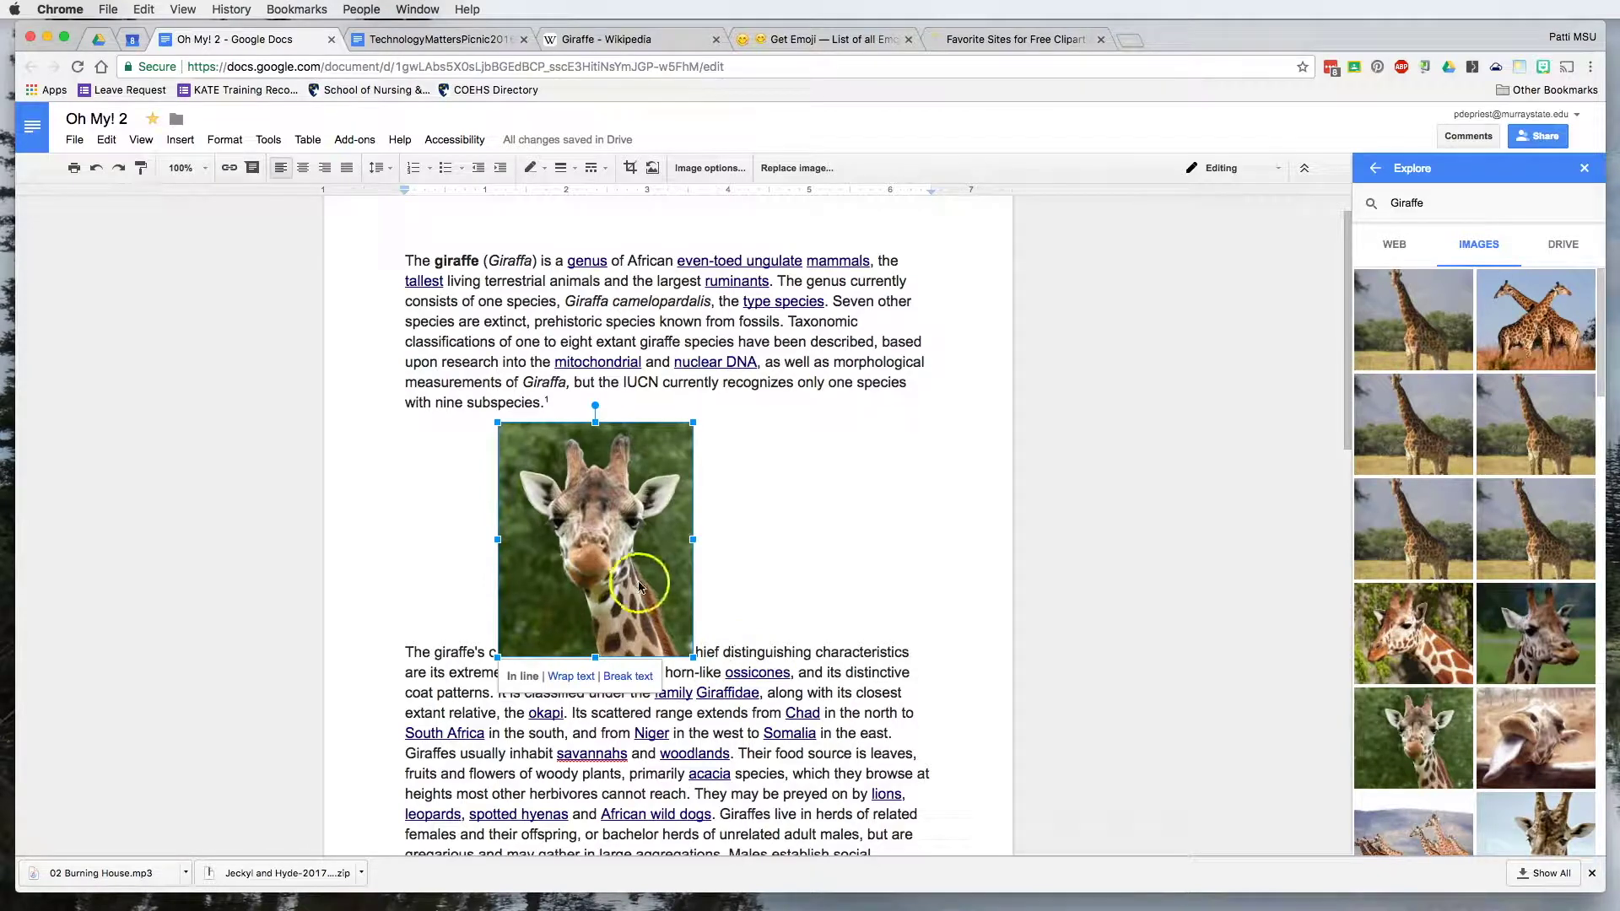
click(569, 675)
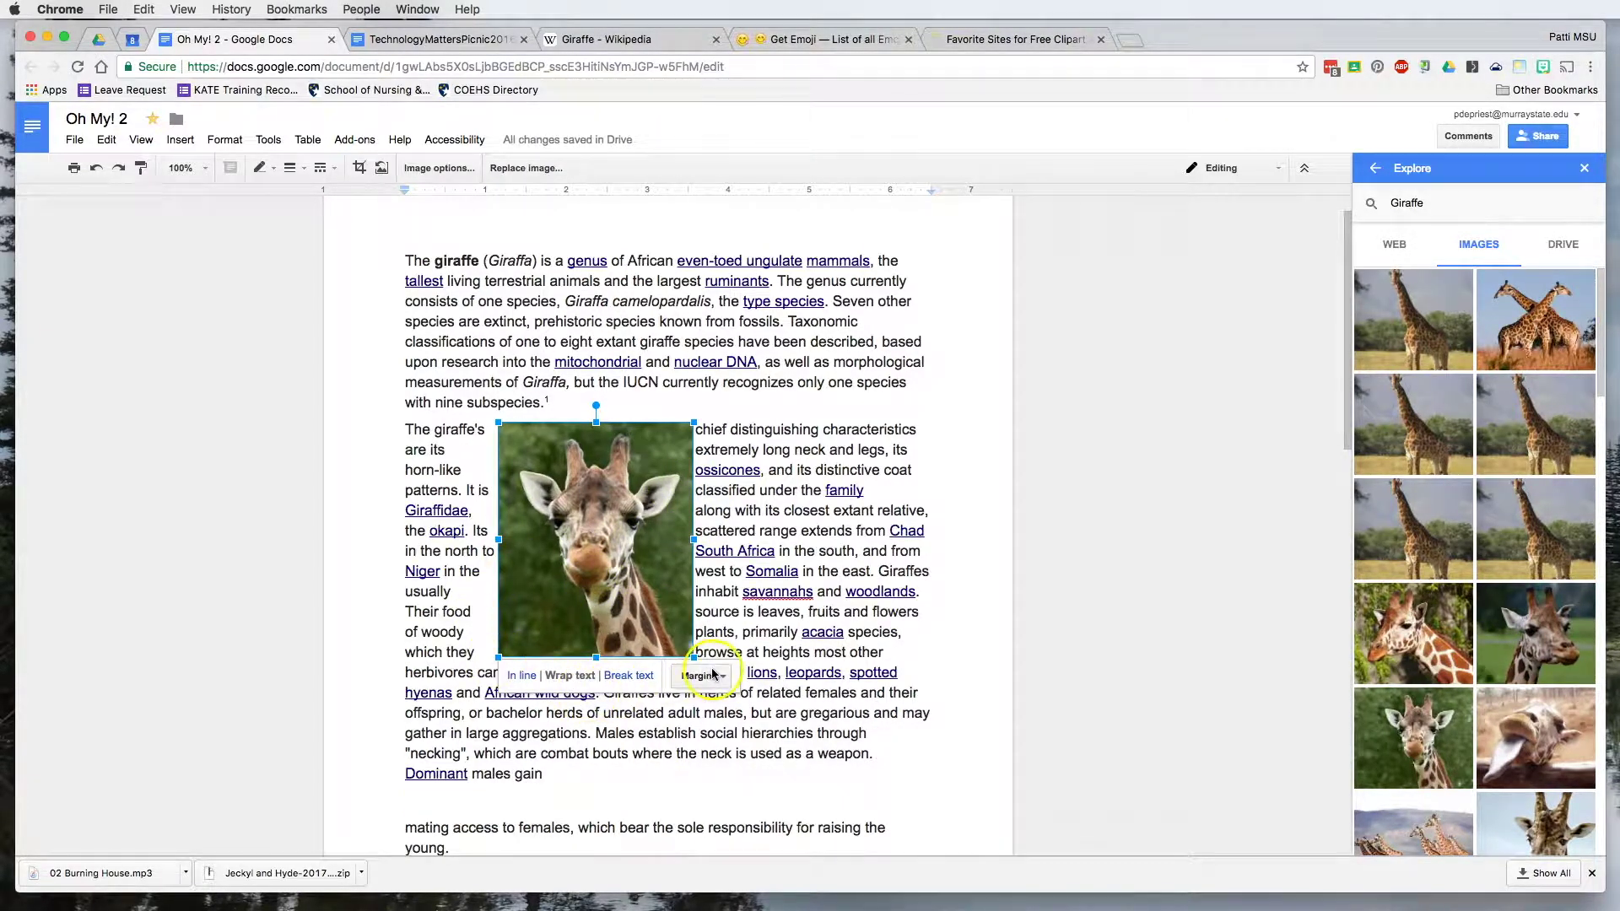
- Try a 1/2" margin and a 1/8" margin around the wrapped giraffe photo
click(716, 677)
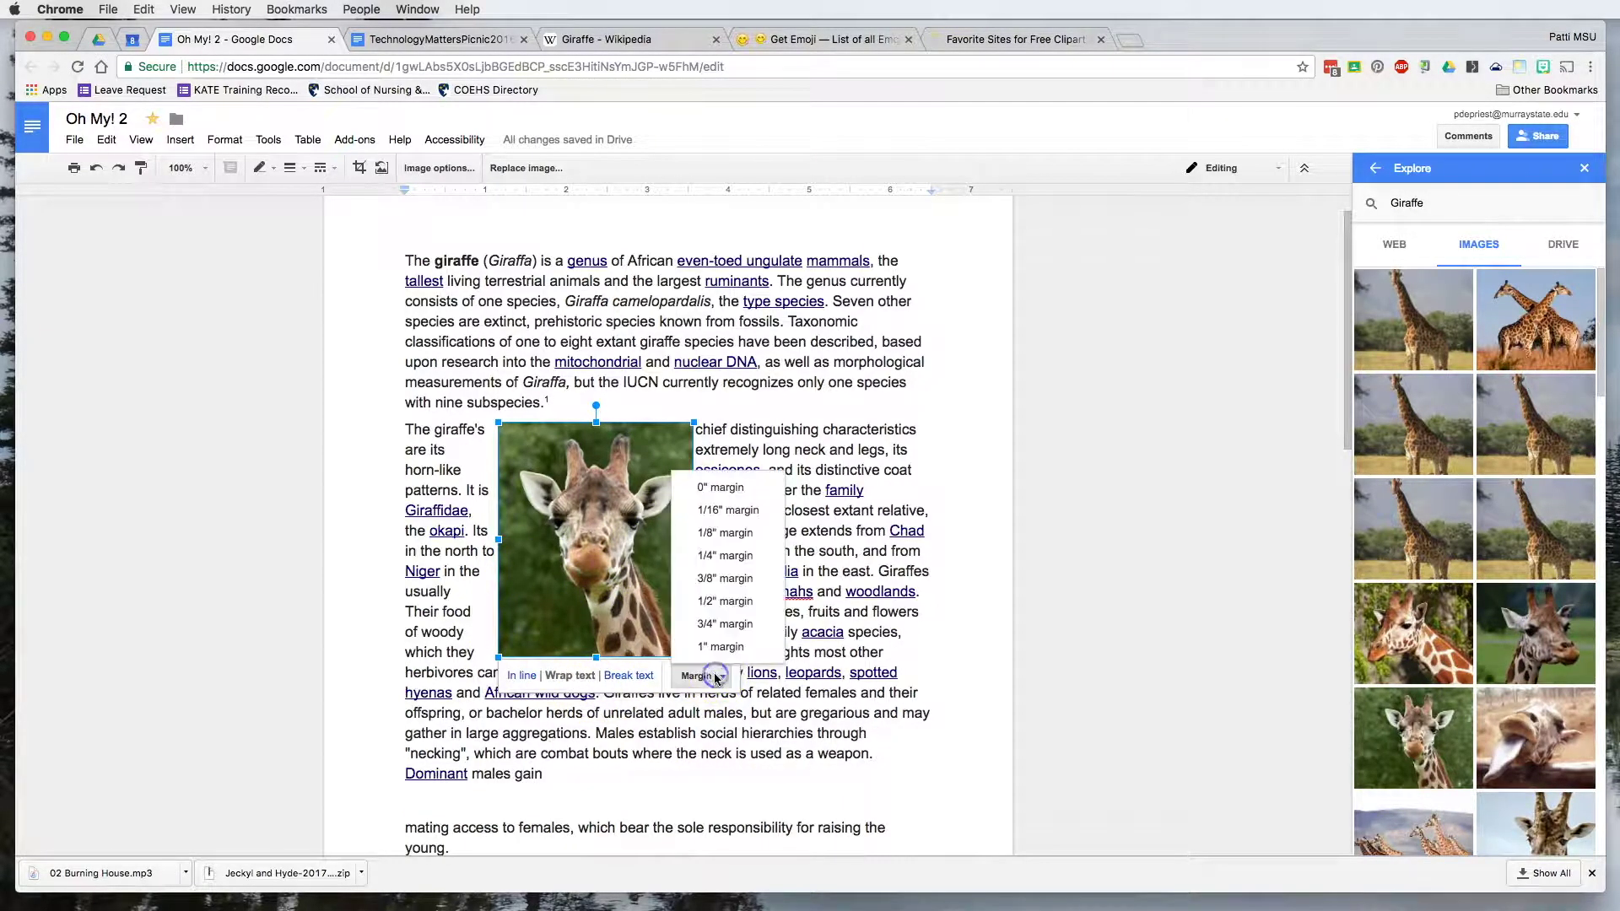
click(729, 601)
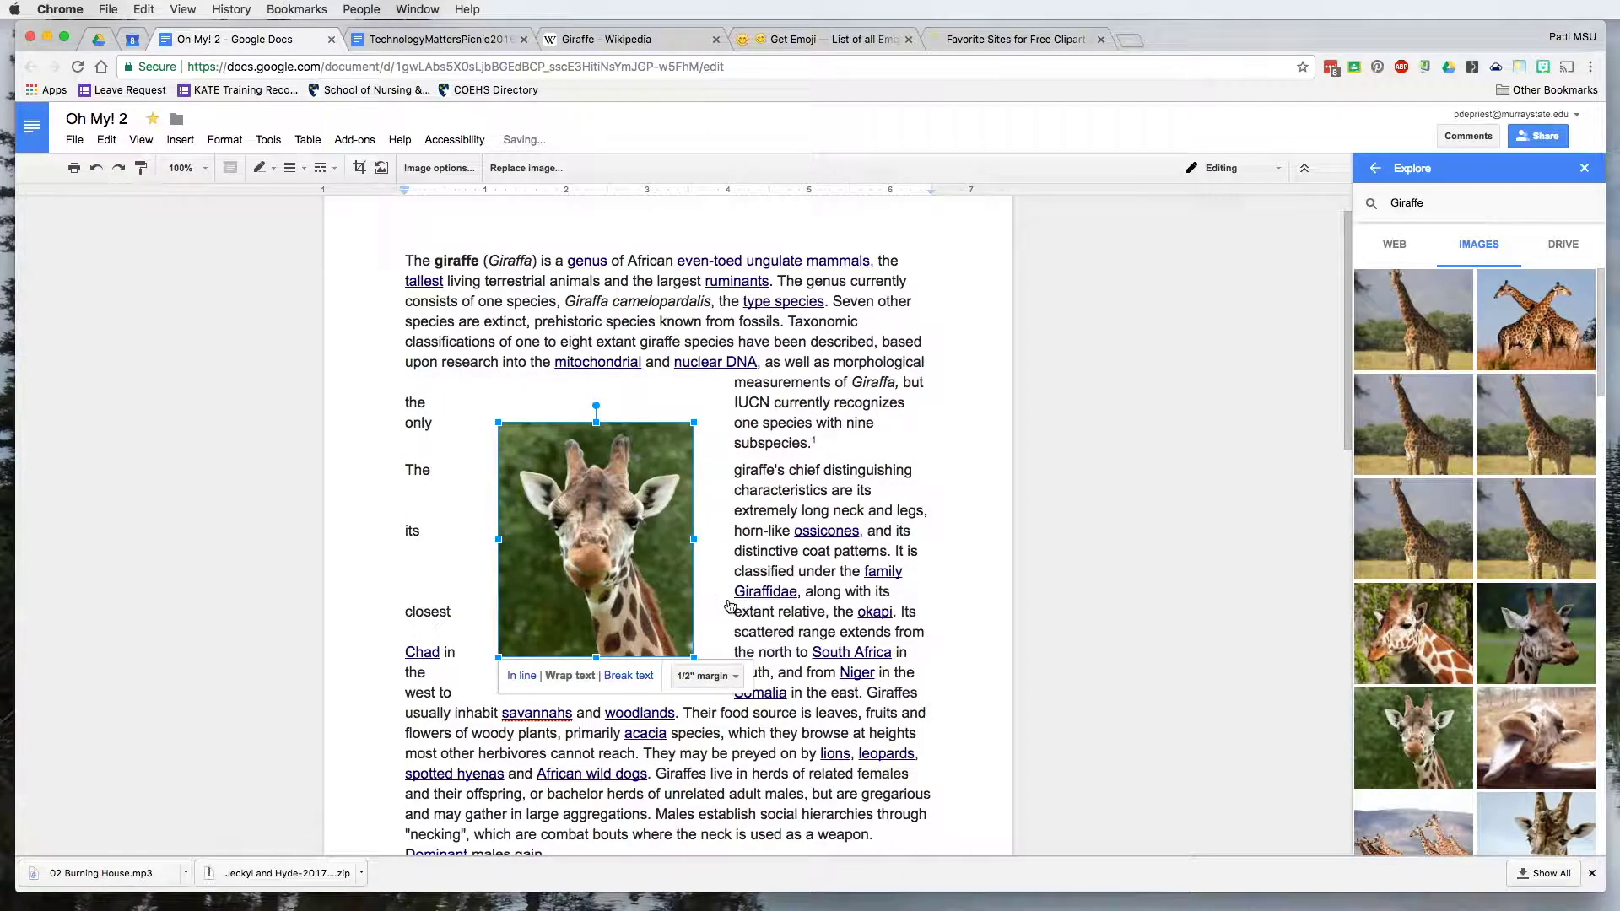
click(716, 676)
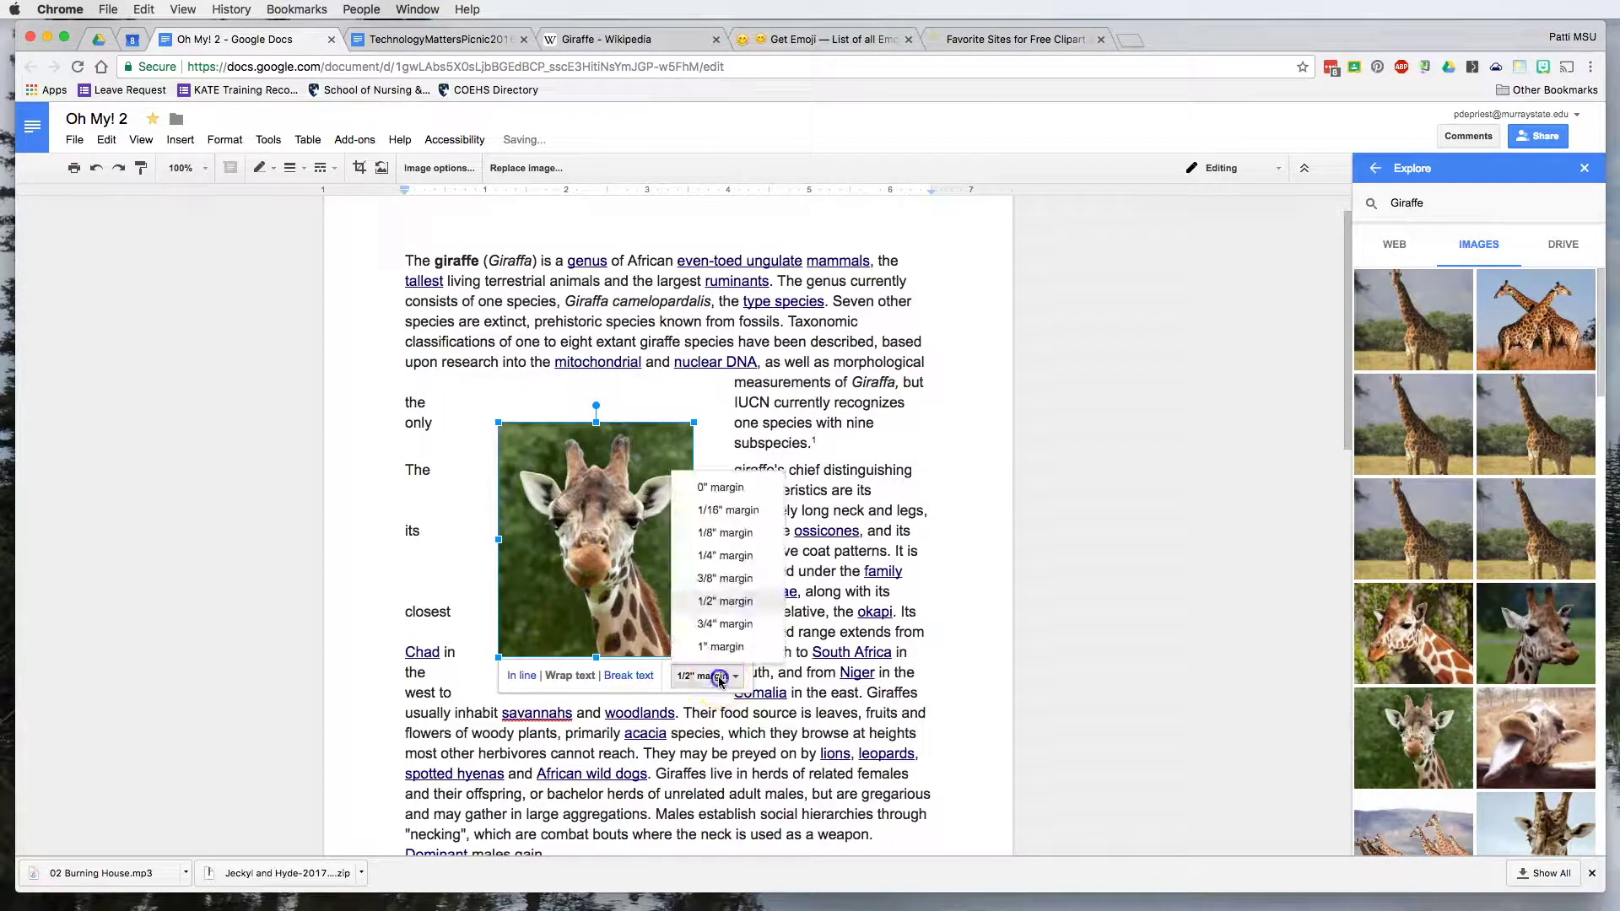
click(718, 533)
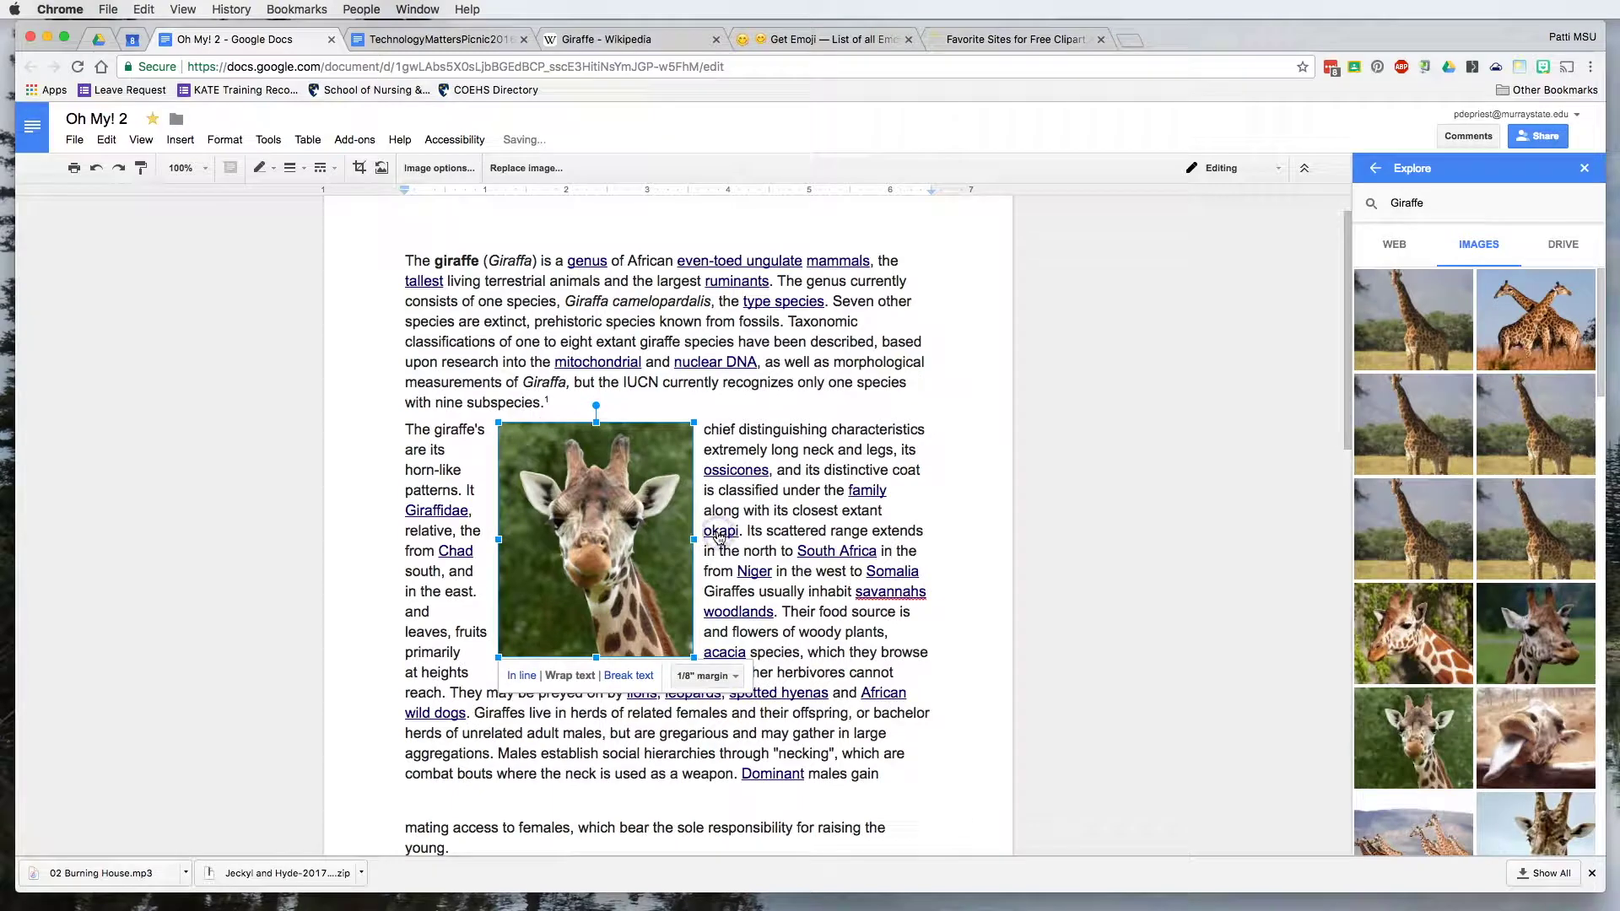
- Give the giraffe photo a 1/4" margin and move it to the right side of the first paragraph
click(719, 683)
click(723, 557)
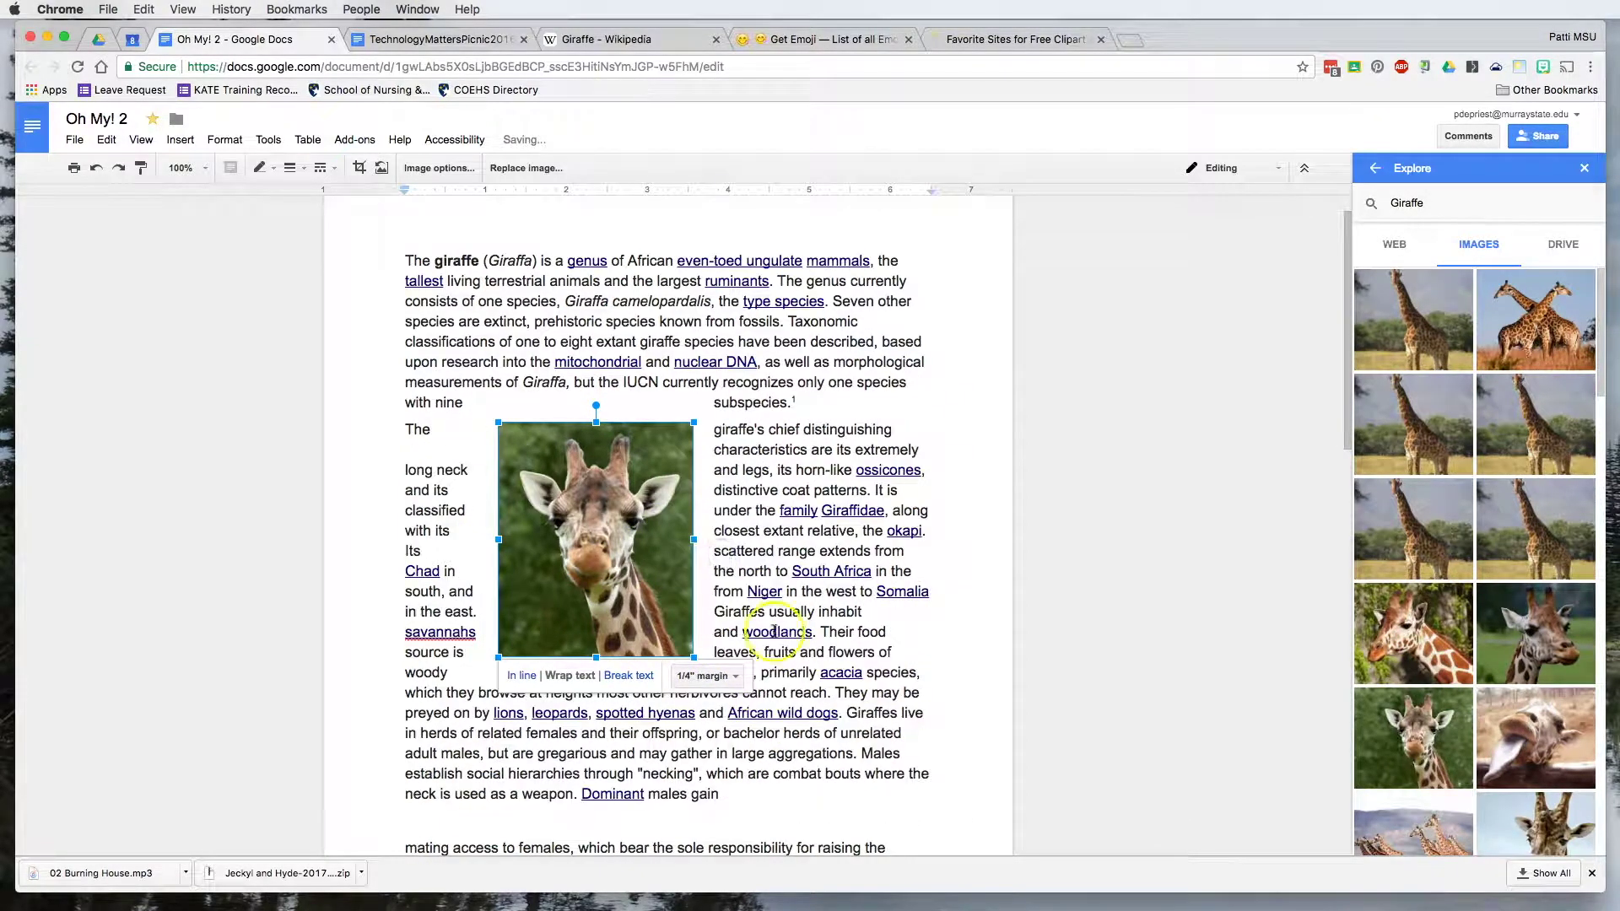
click(800, 659)
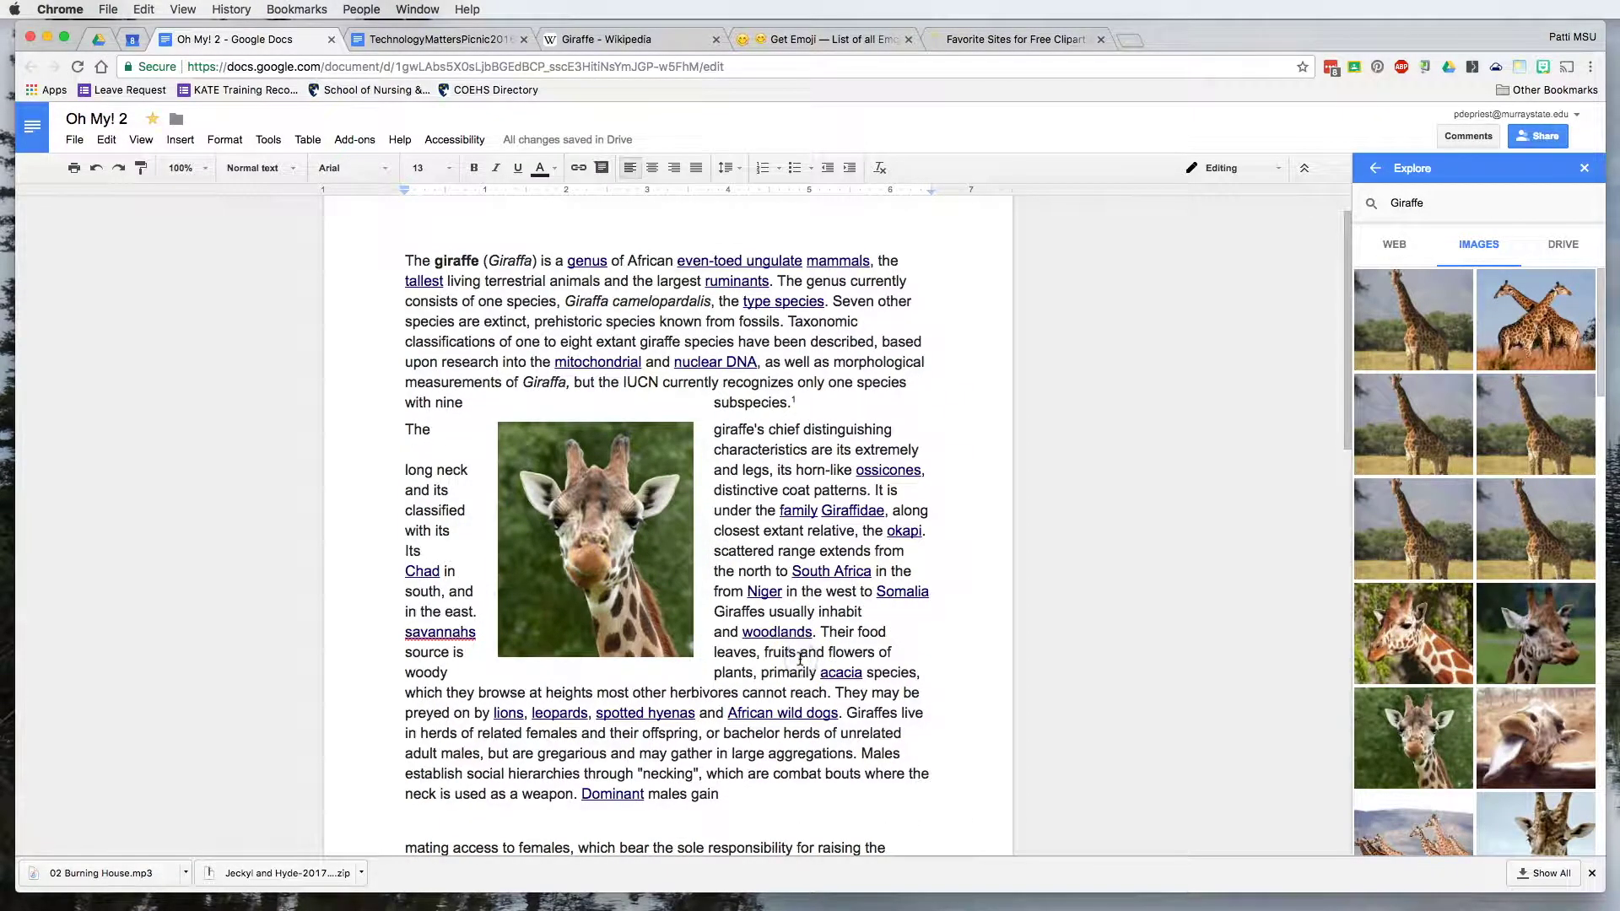
drag(626, 574, 857, 448)
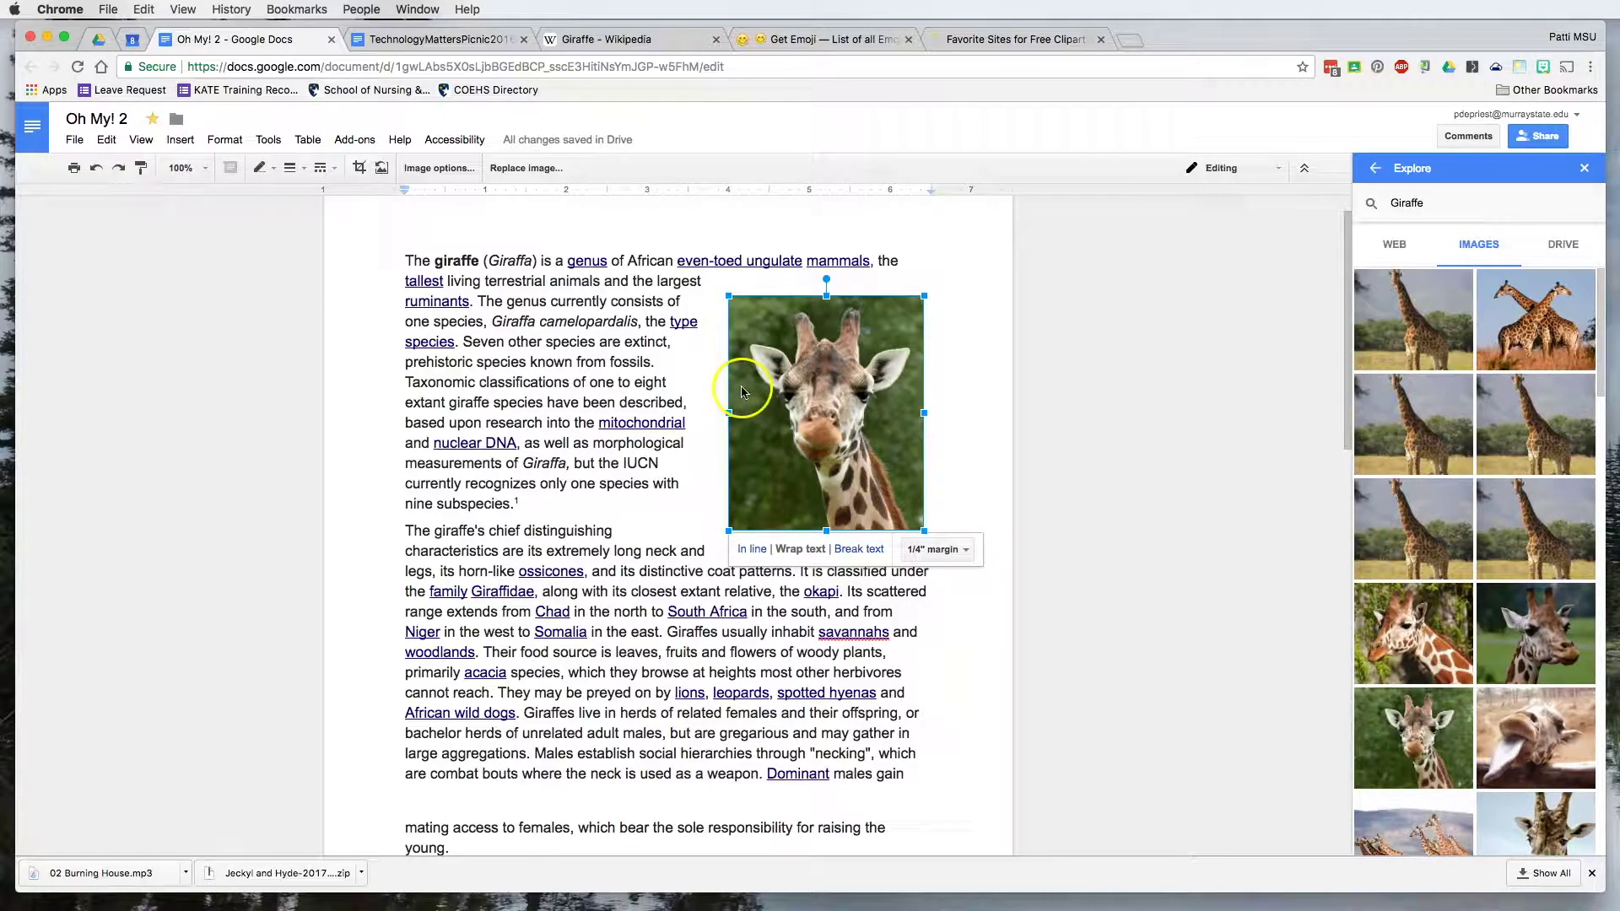
- Open the elephant photo IMG_2534.JPG from Explore's Drive results, copy the image and close its browser tab
click(1564, 246)
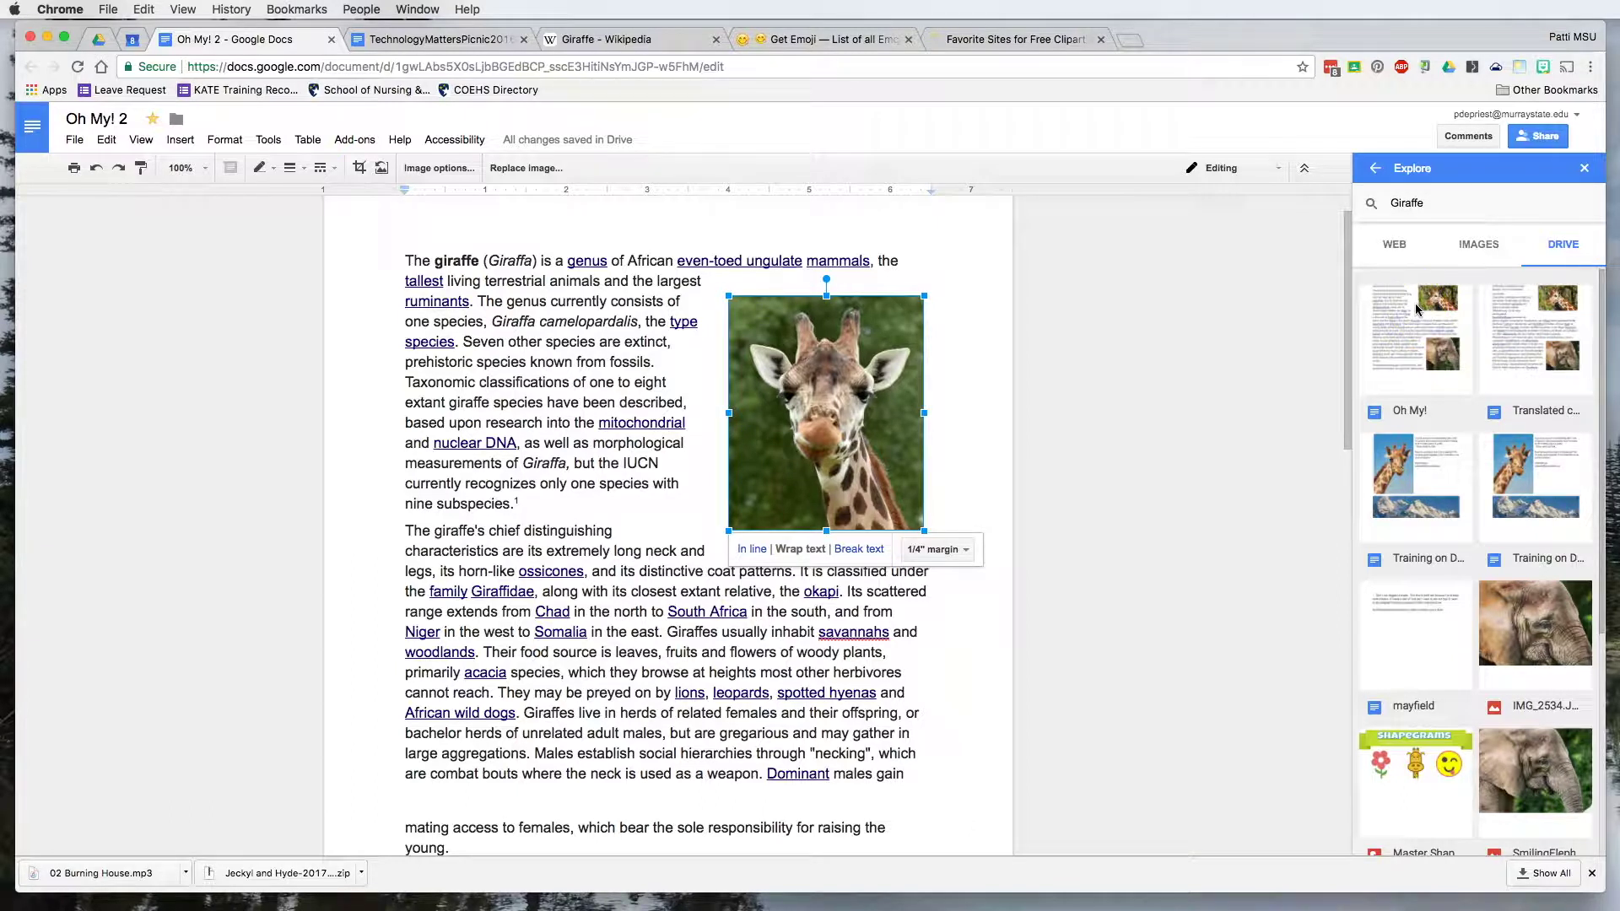
click(1528, 622)
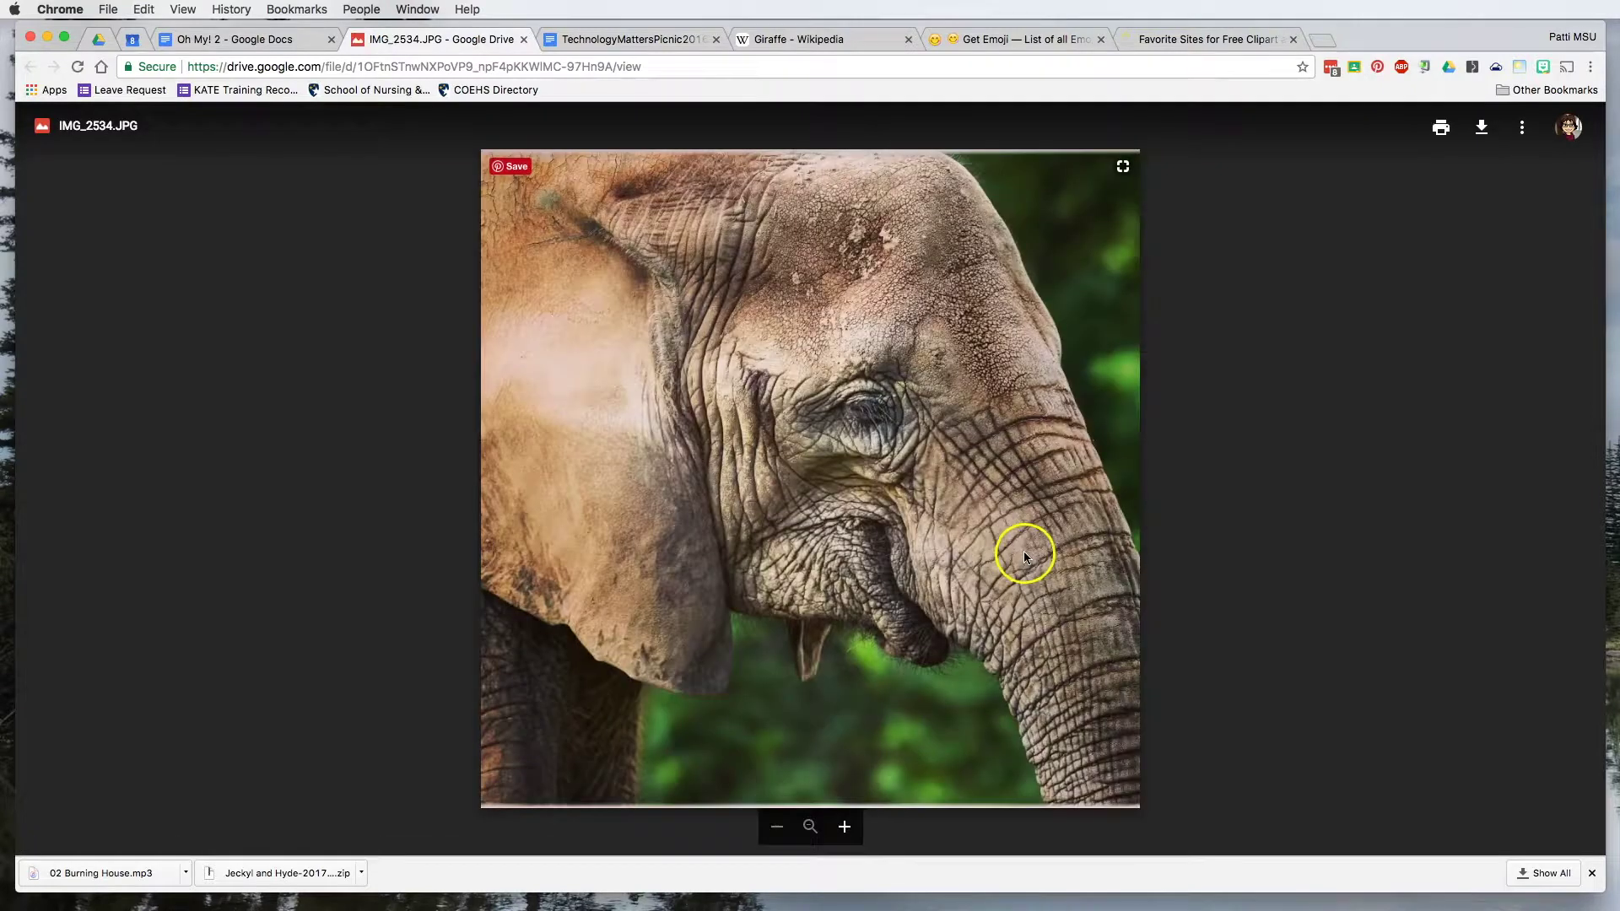
click(1523, 131)
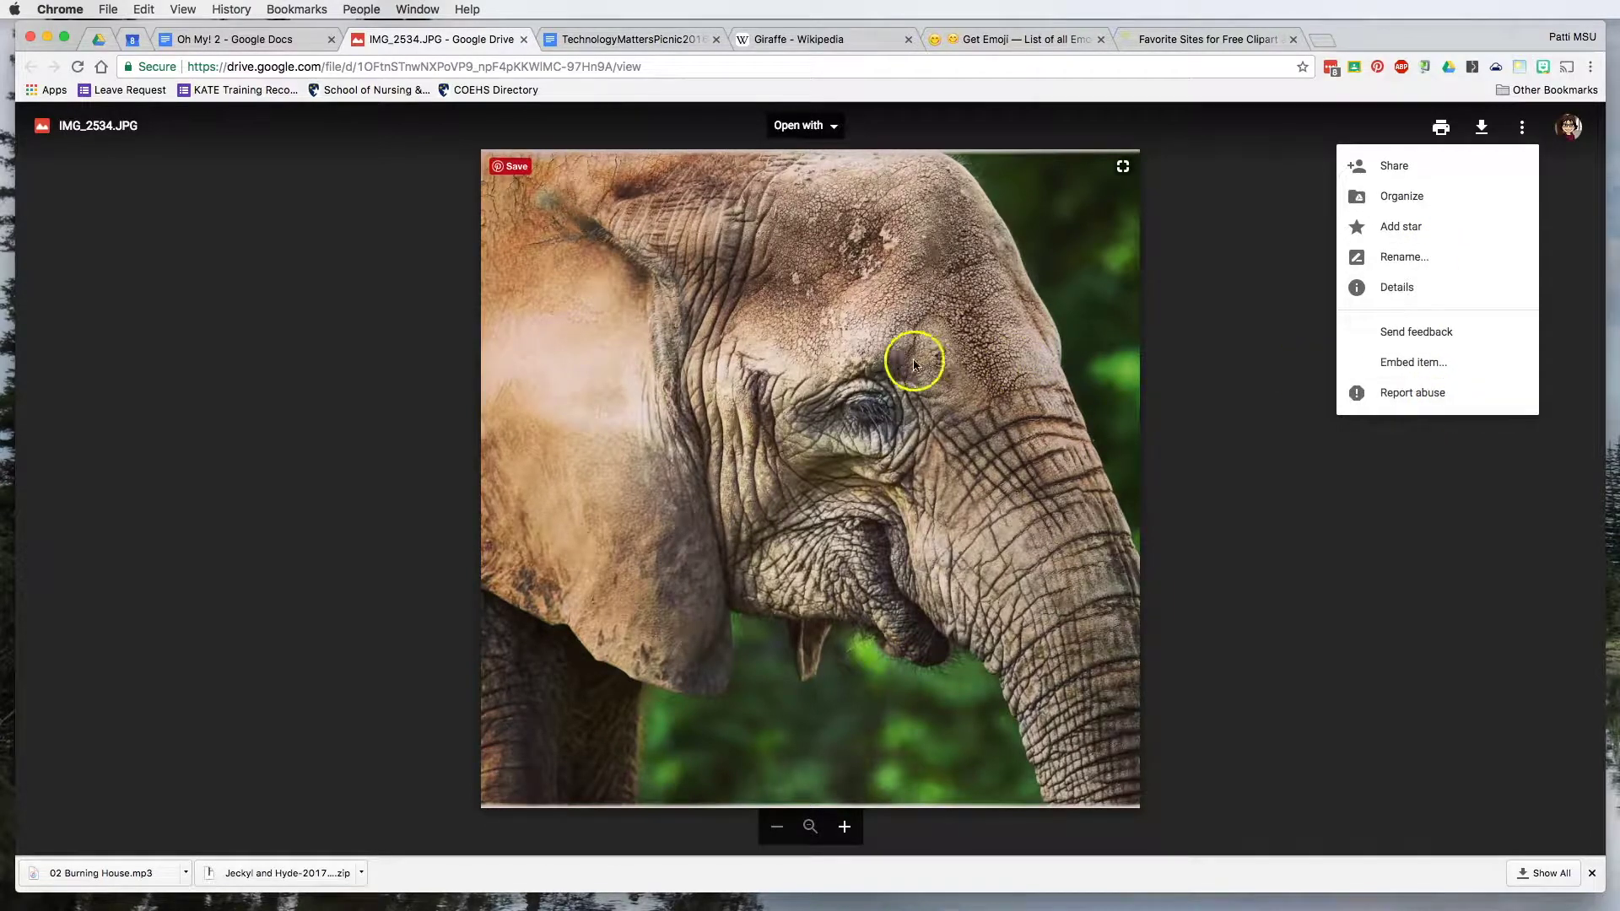
right_click(874, 363)
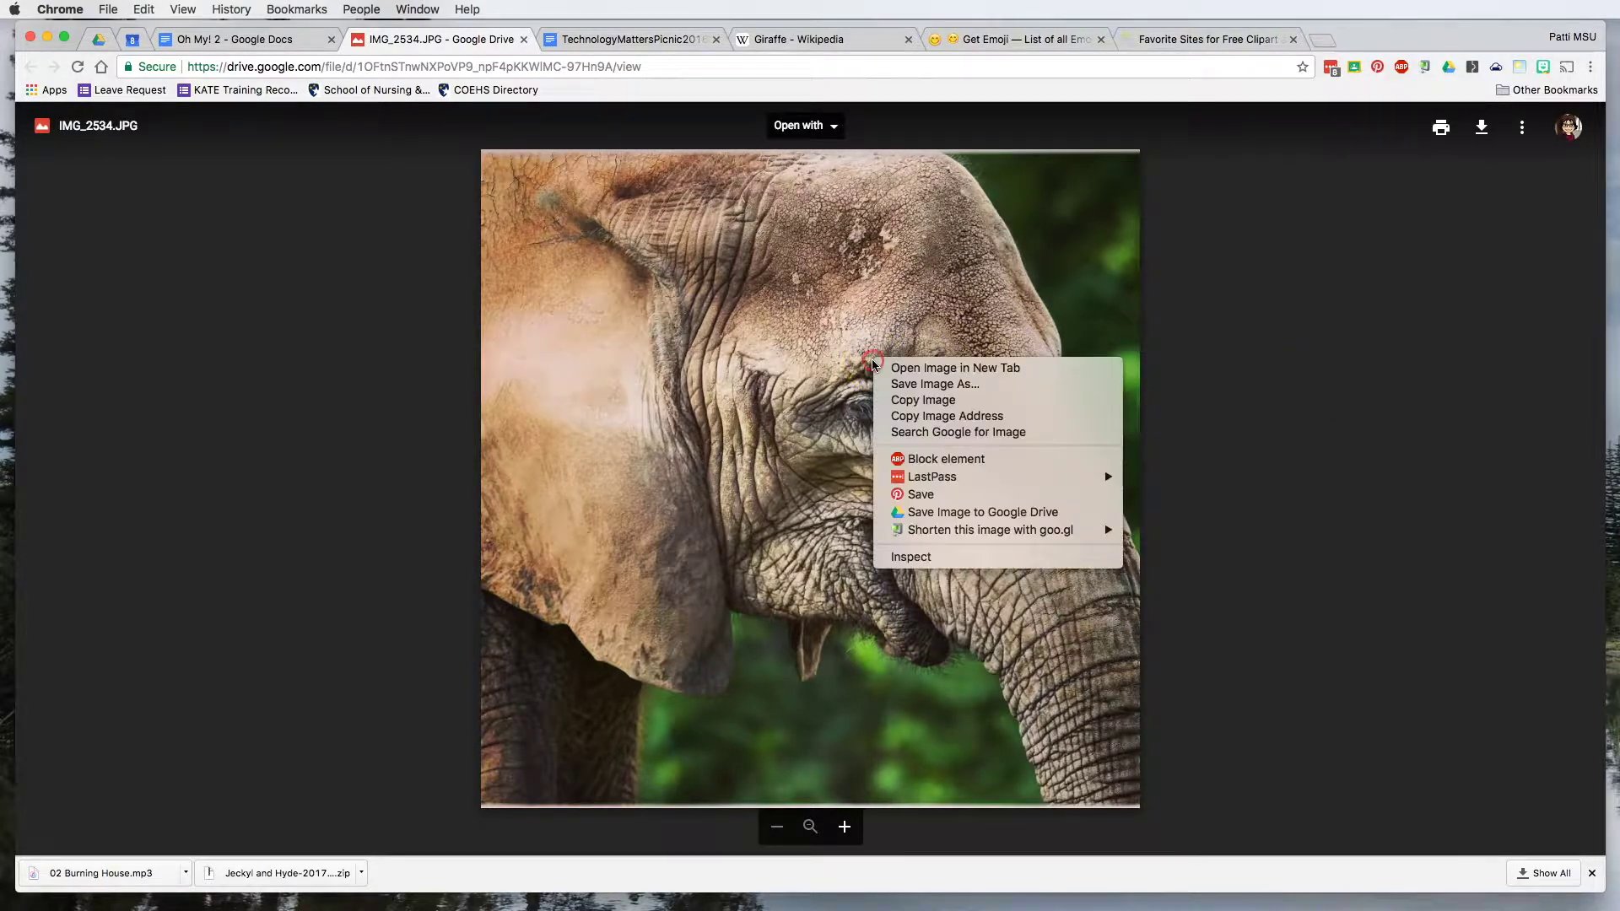
click(930, 402)
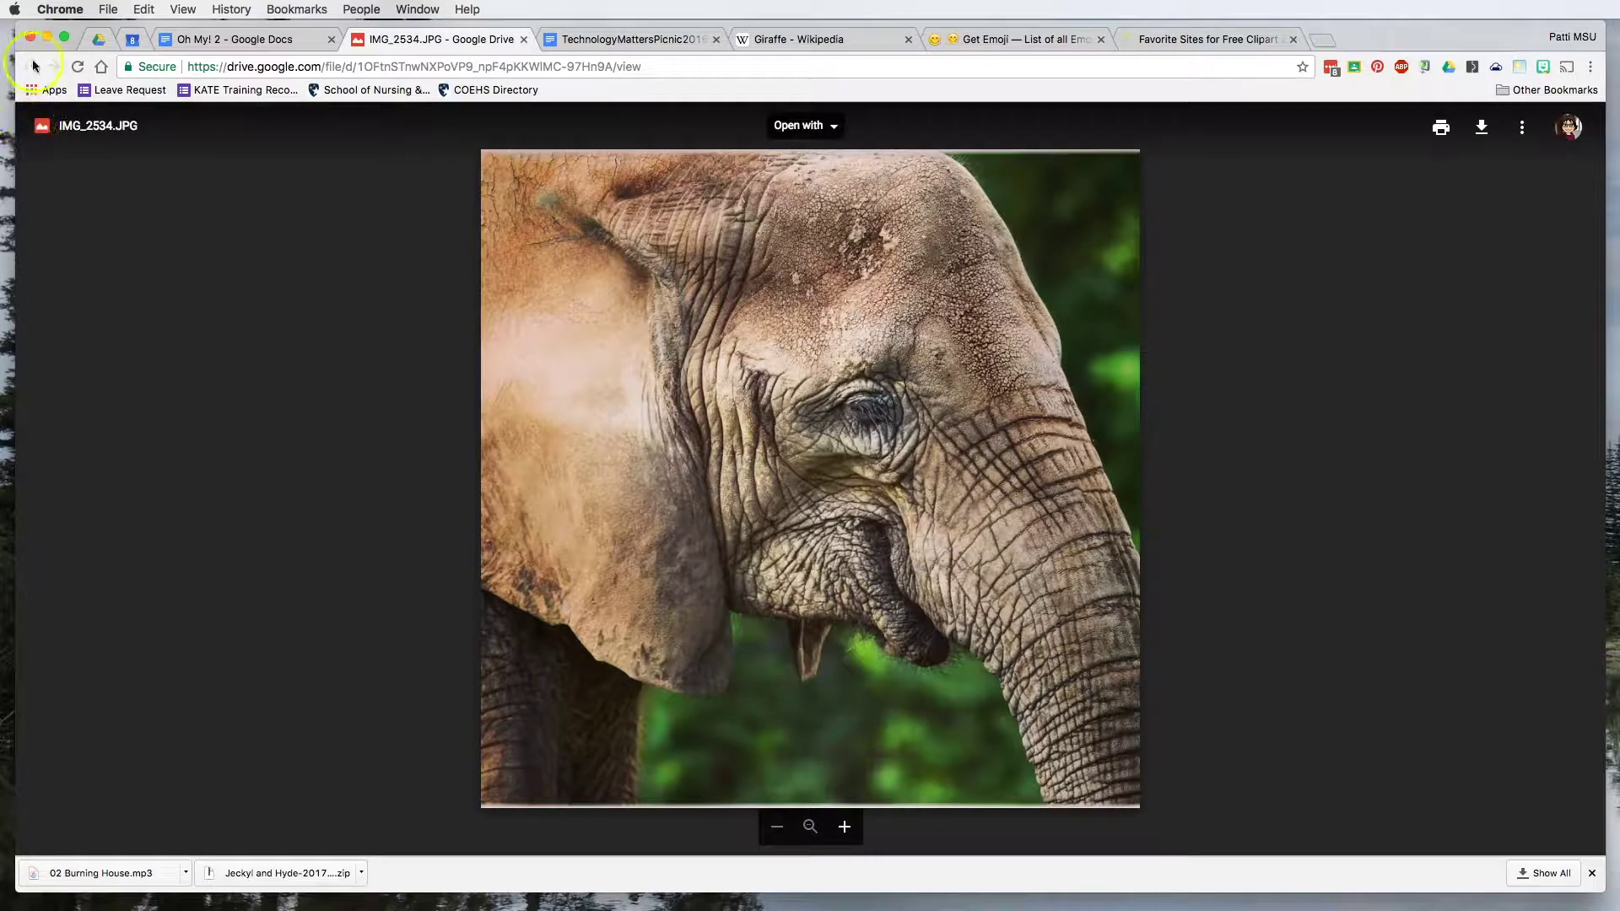
click(525, 40)
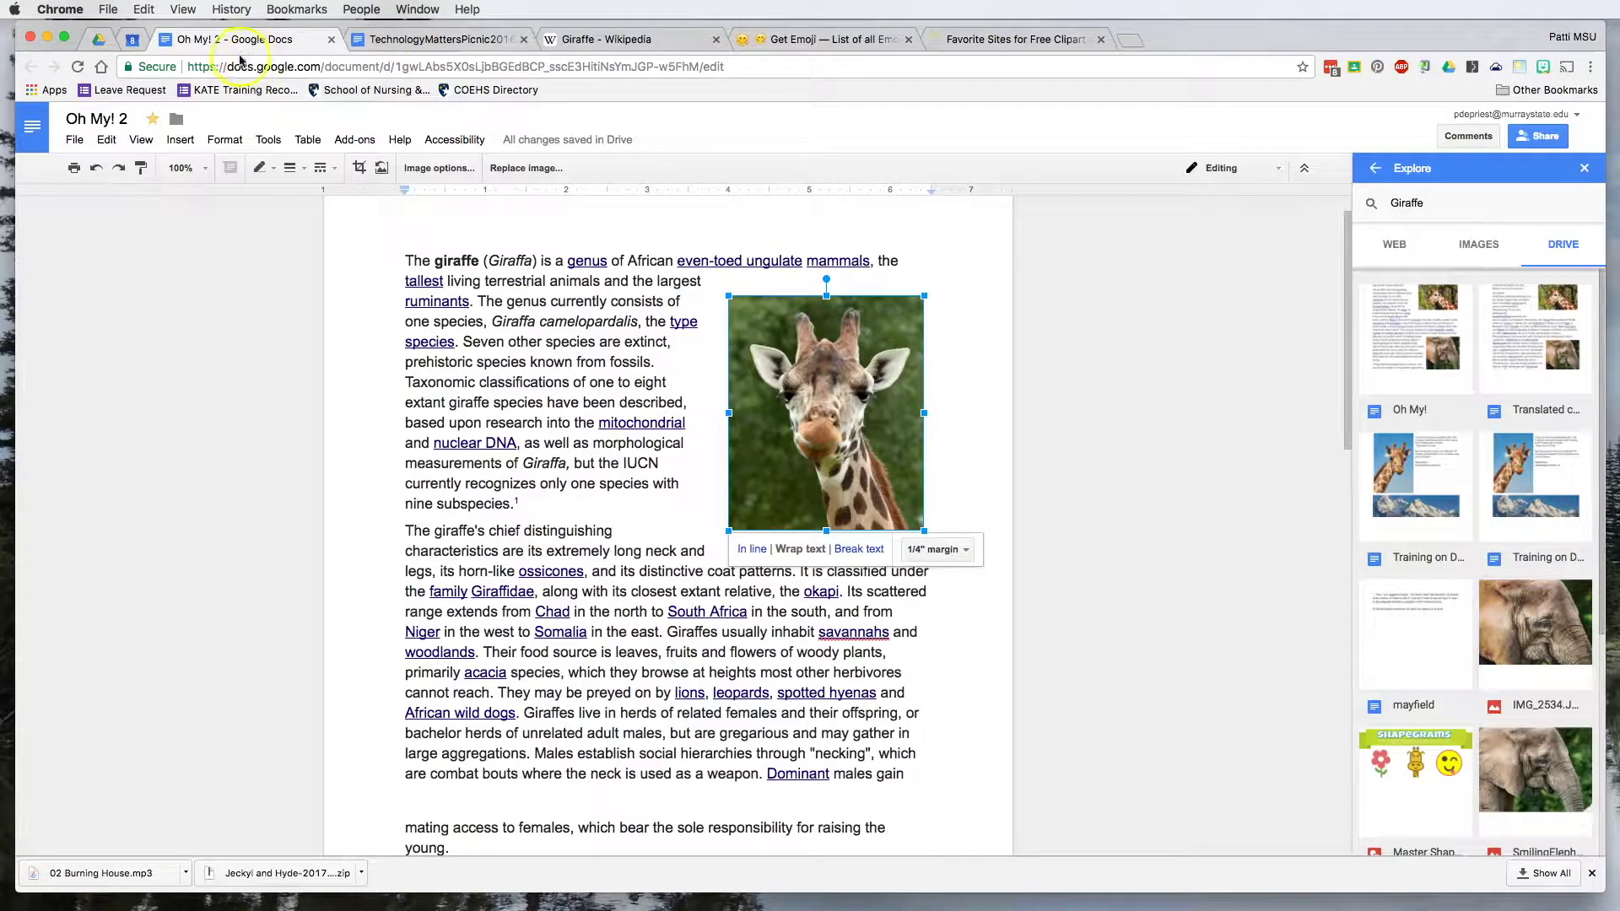
- Paste the copied elephant photo on the blank line above "mating access to females"
click(405, 797)
right_click(411, 795)
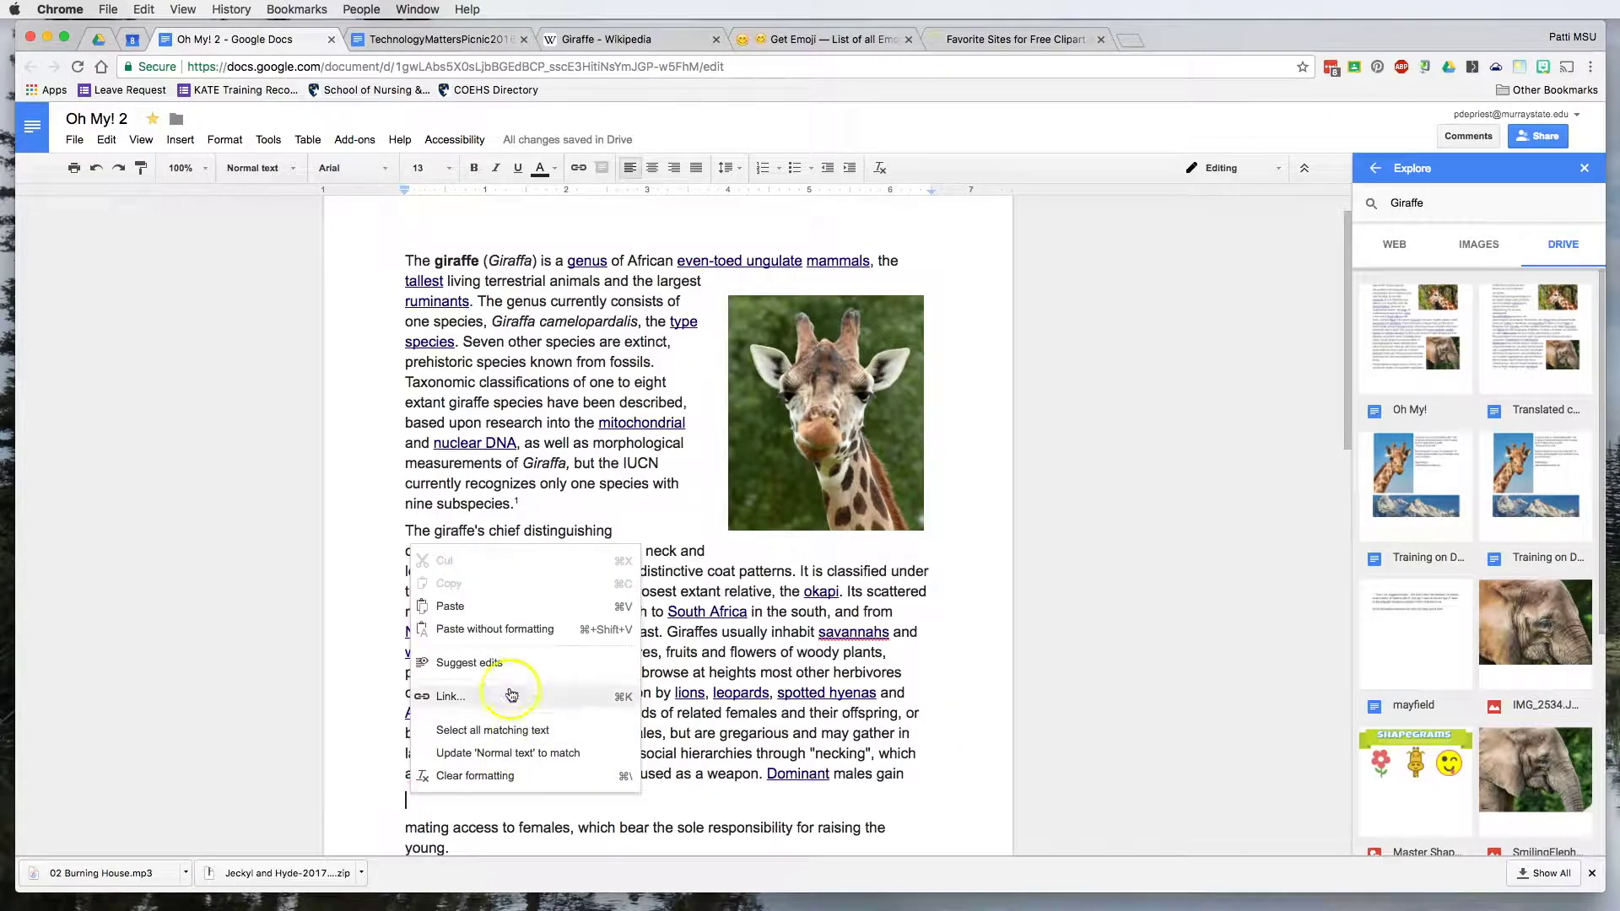
click(479, 608)
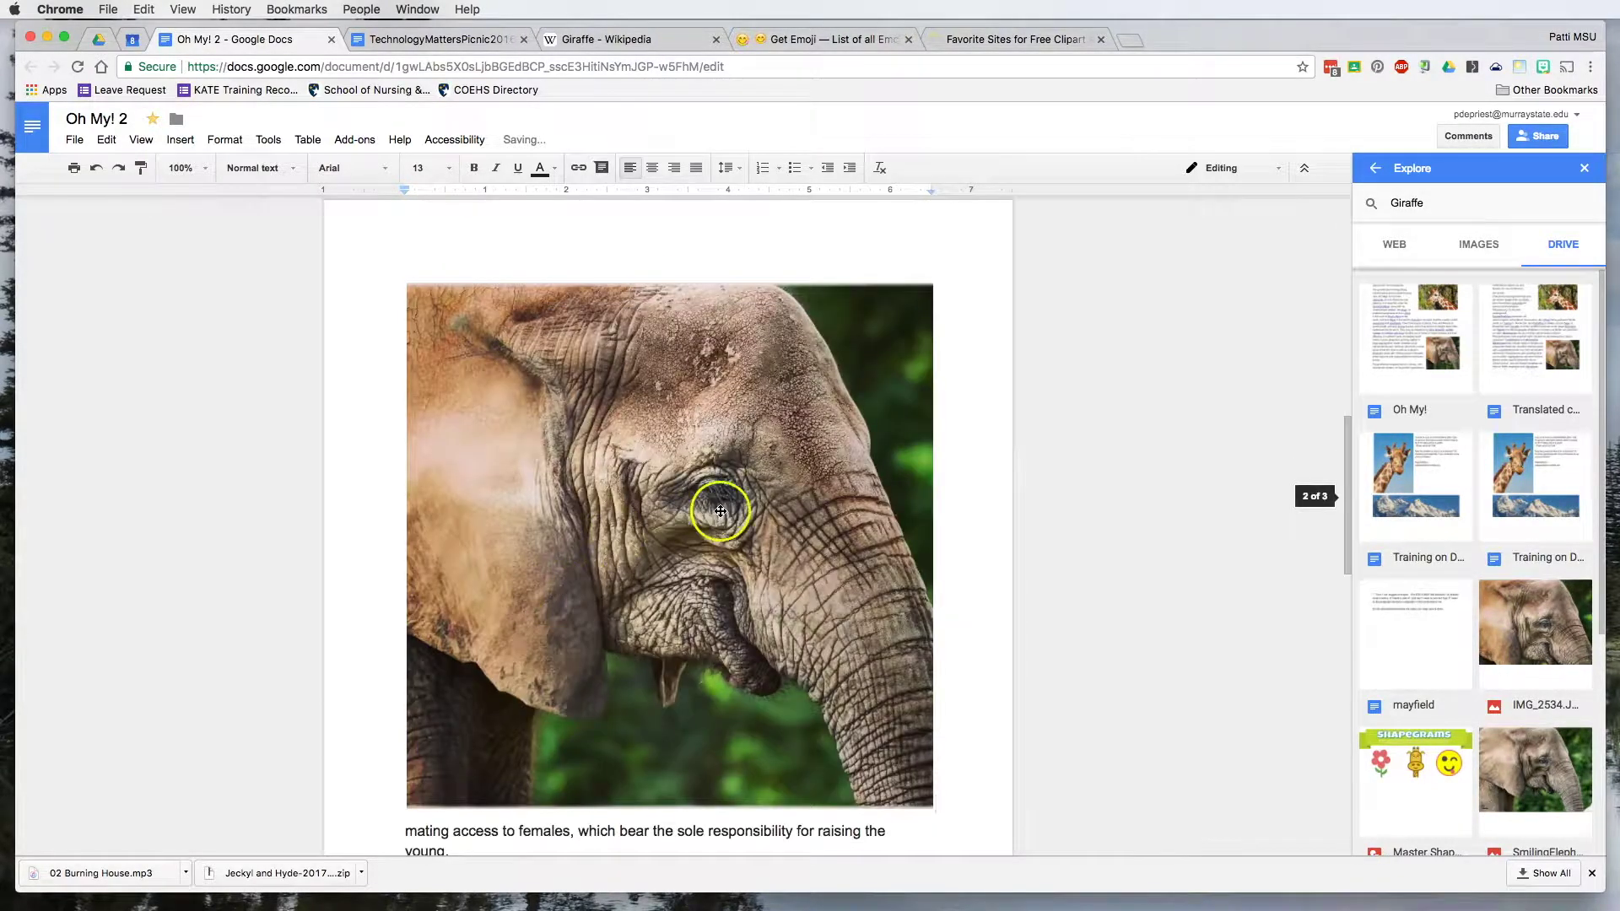
- Scale the elephant photo down proportionally to about 2.6 inches wide and wrap the text around it
click(716, 505)
drag(932, 282, 594, 604)
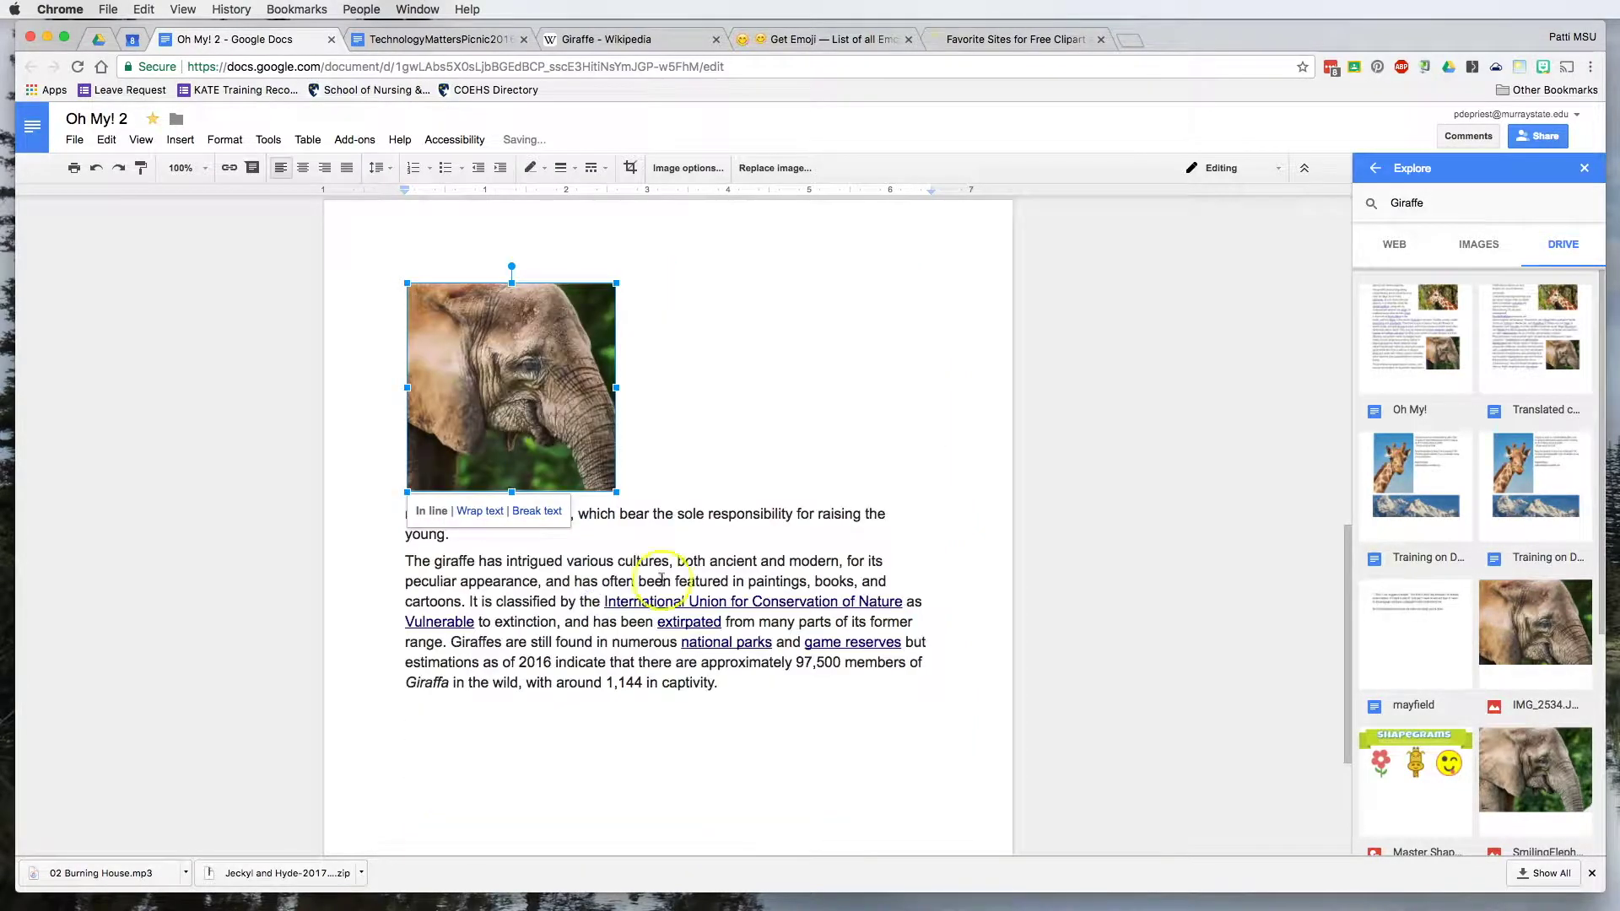
click(474, 512)
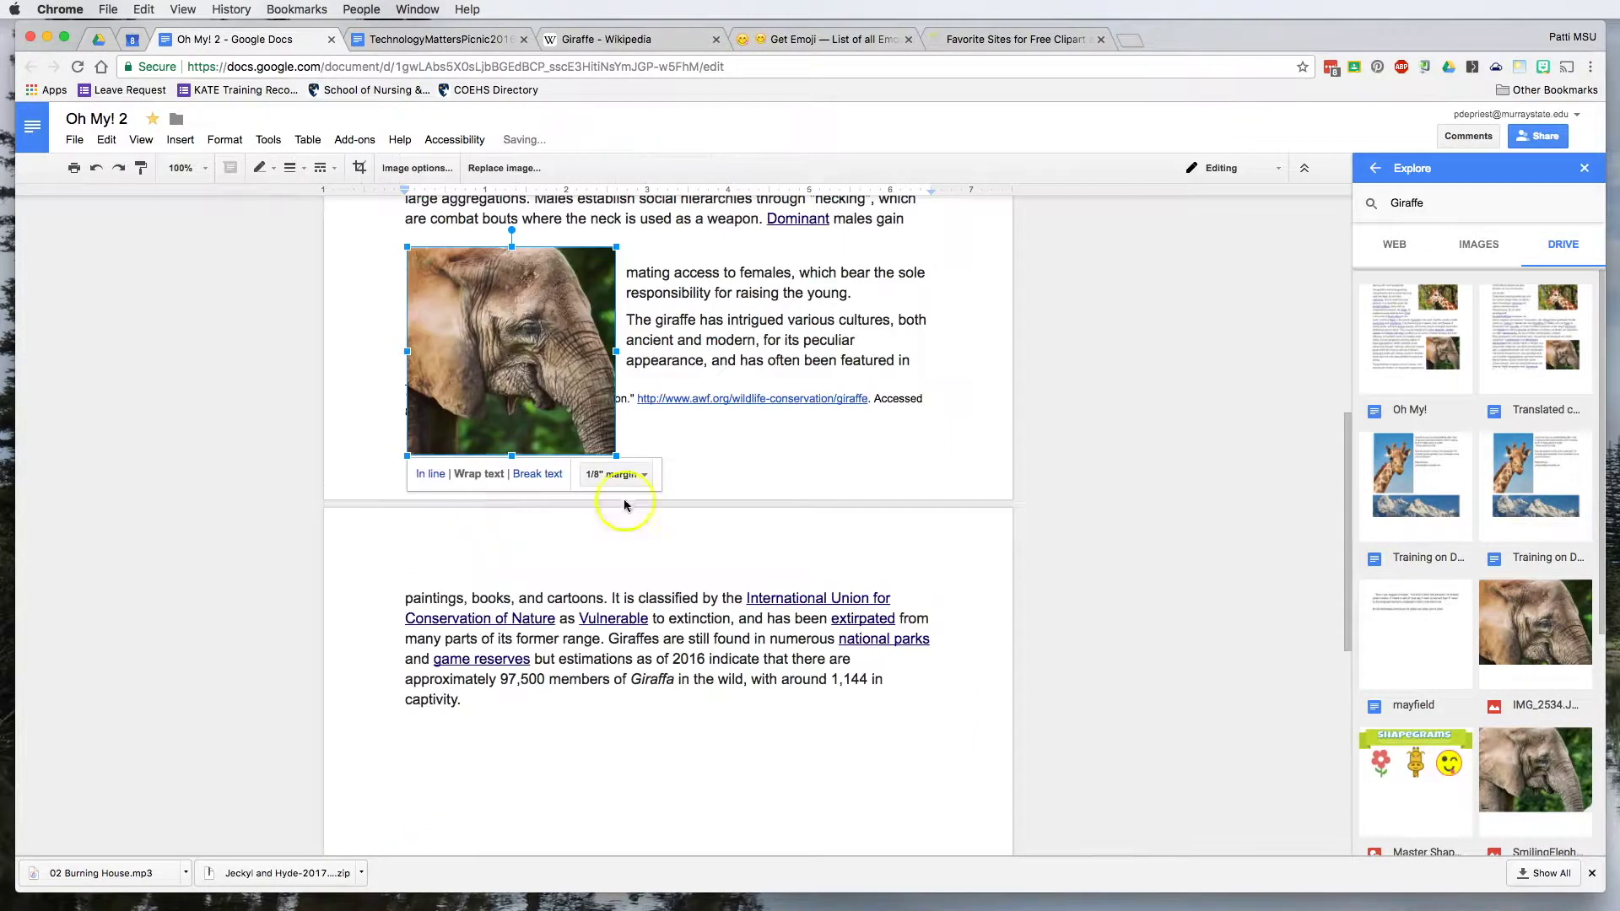
scroll(818, 459, up, 3)
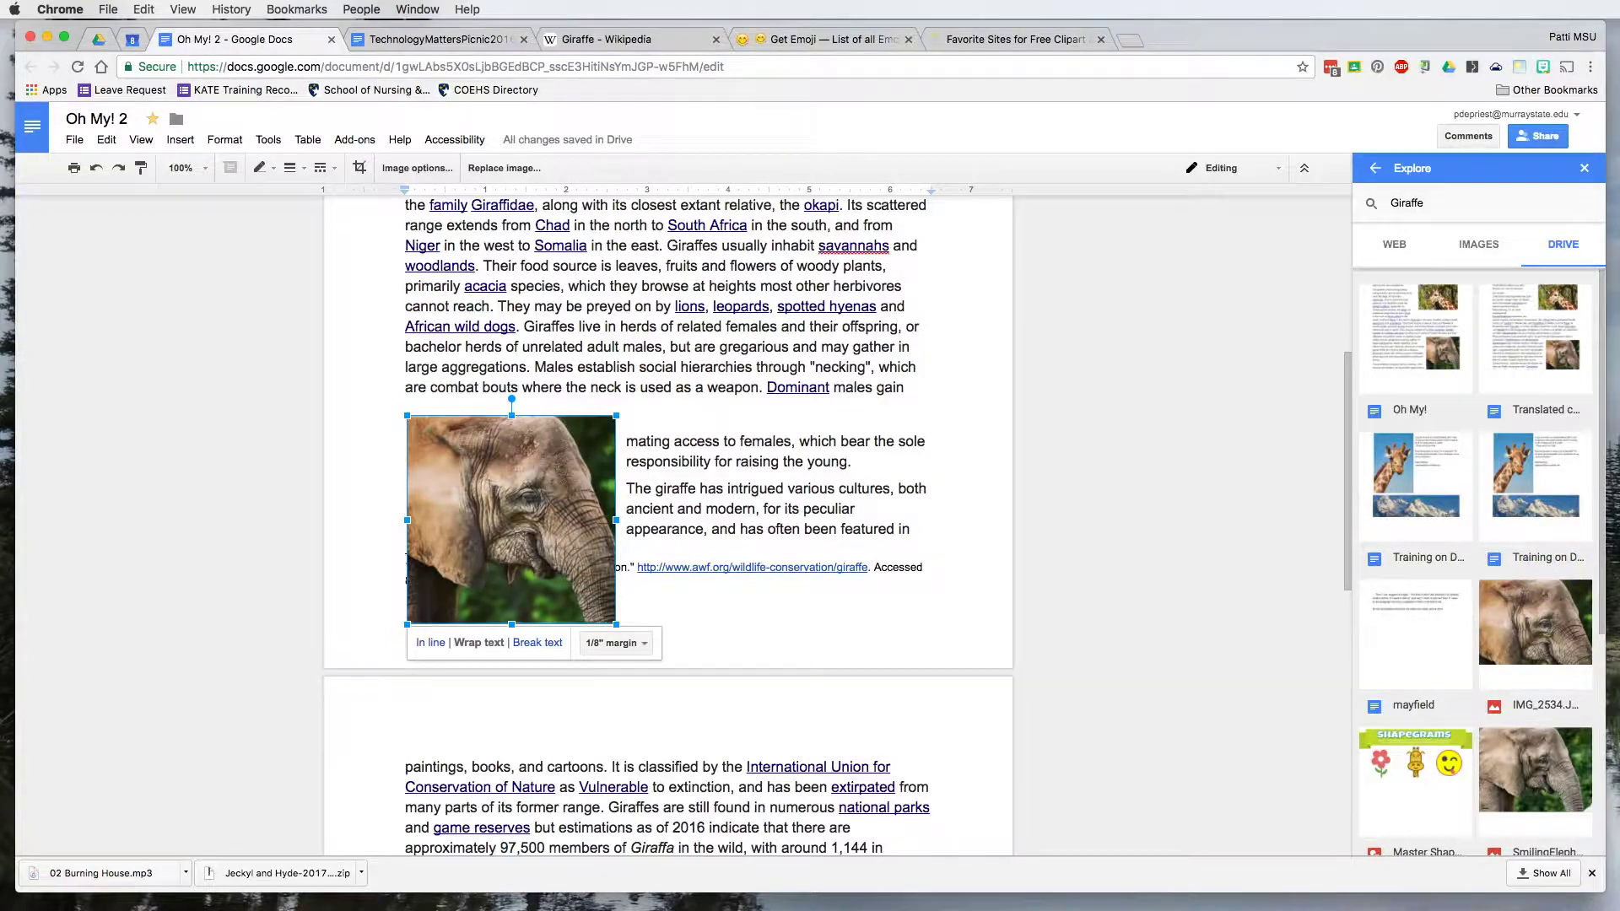
- Close Explore and add two new lines after the document's last paragraph, which ends in "captivity."
click(1584, 168)
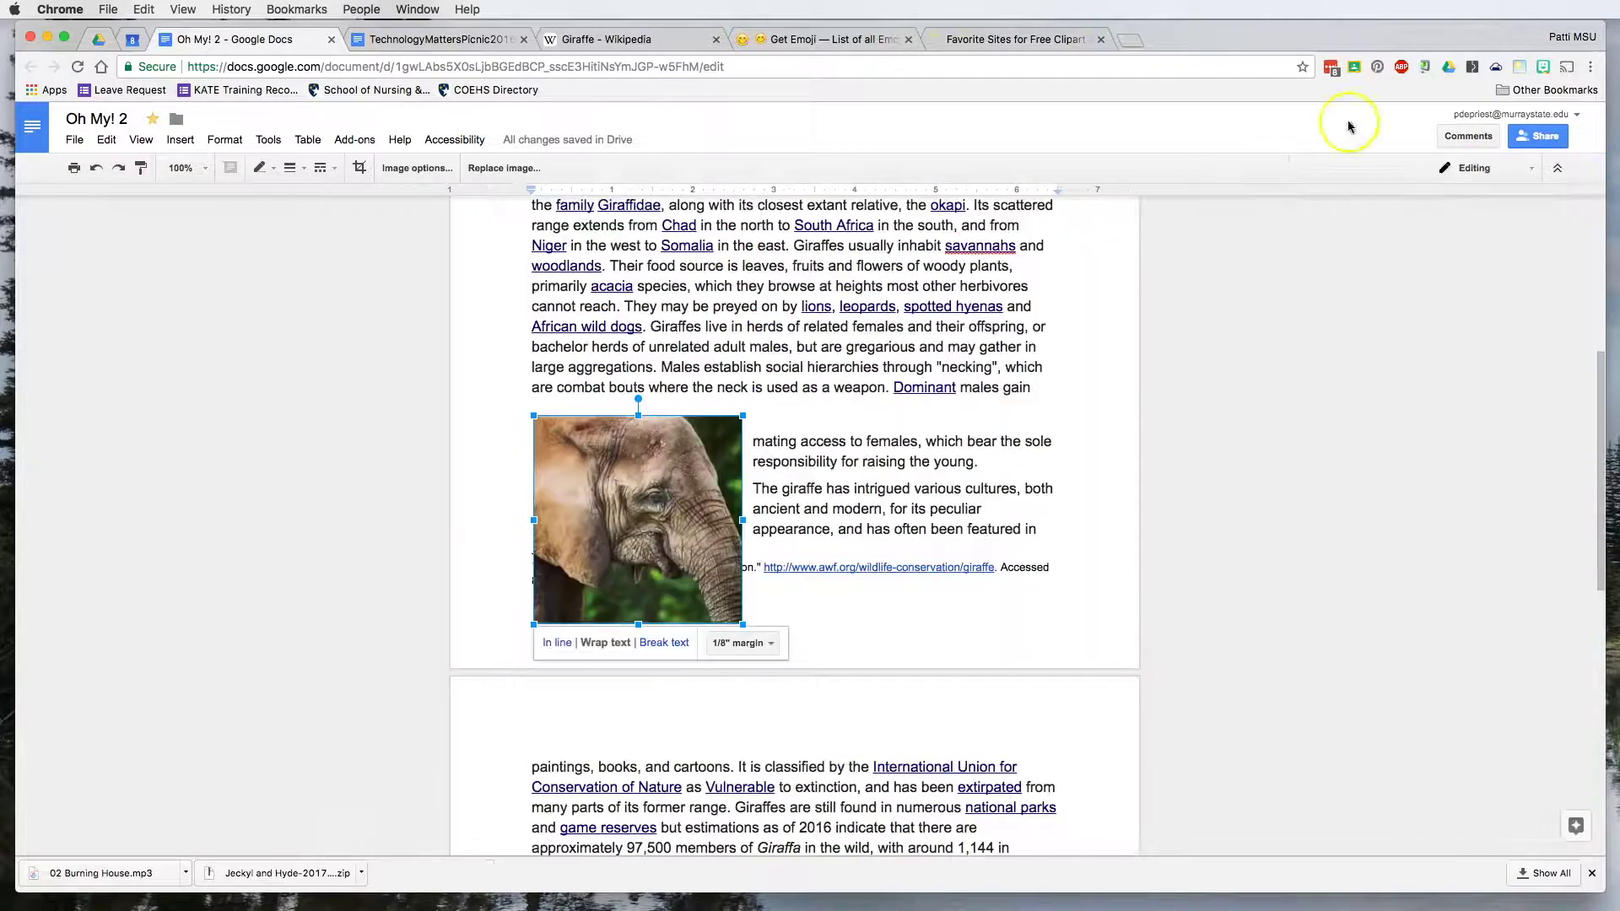
scroll(844, 439, down, 5)
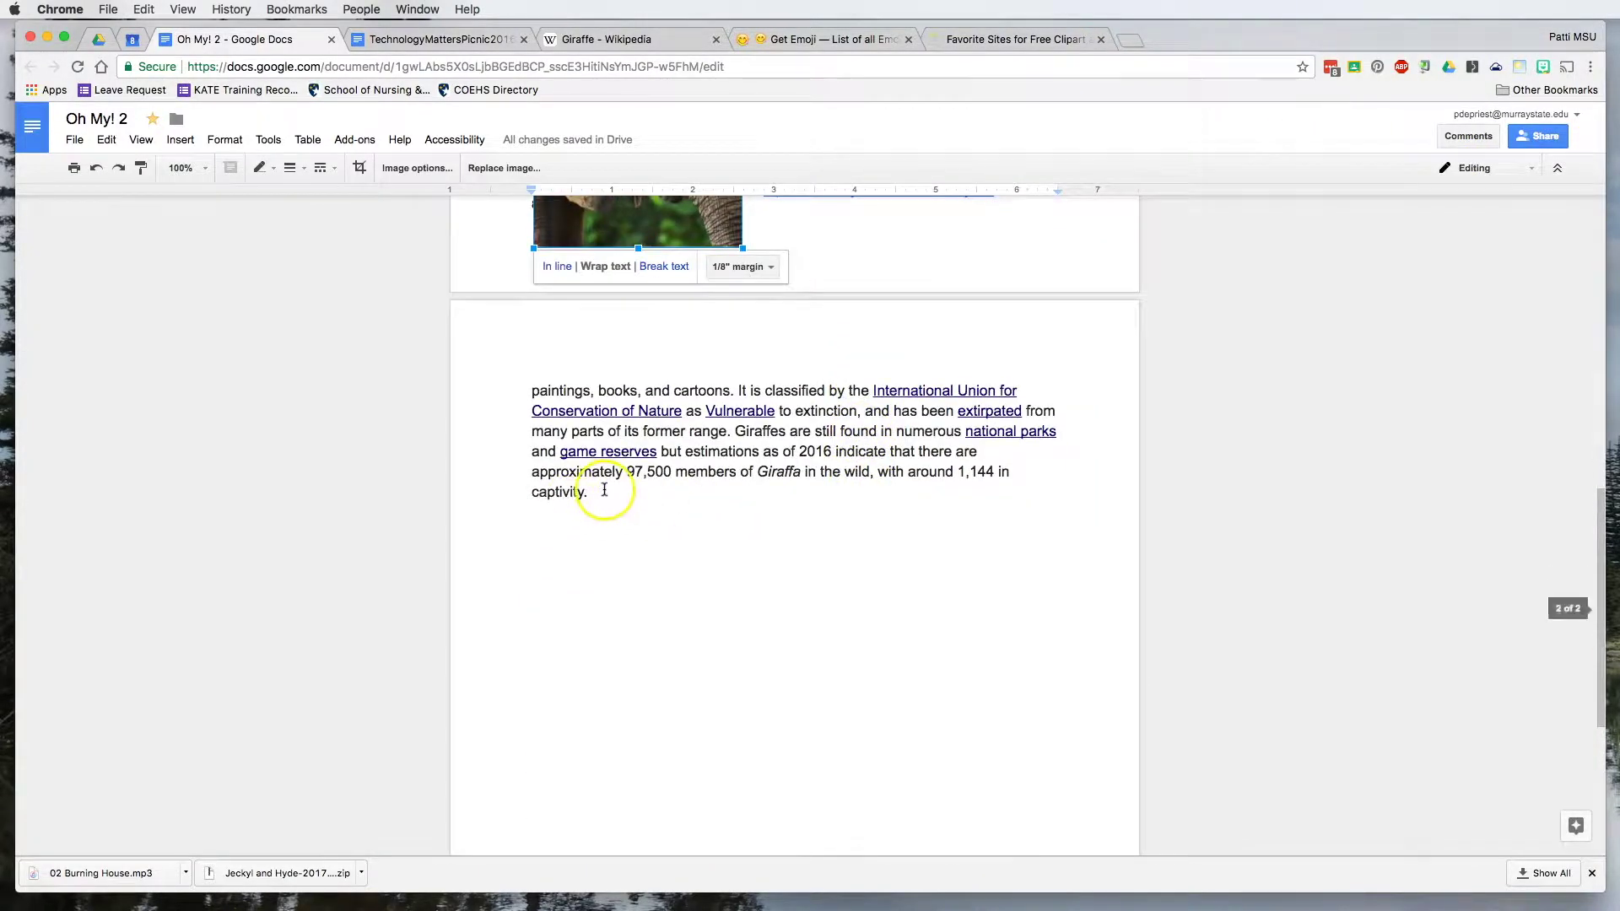
click(605, 491)
key(Return)
key(Return)
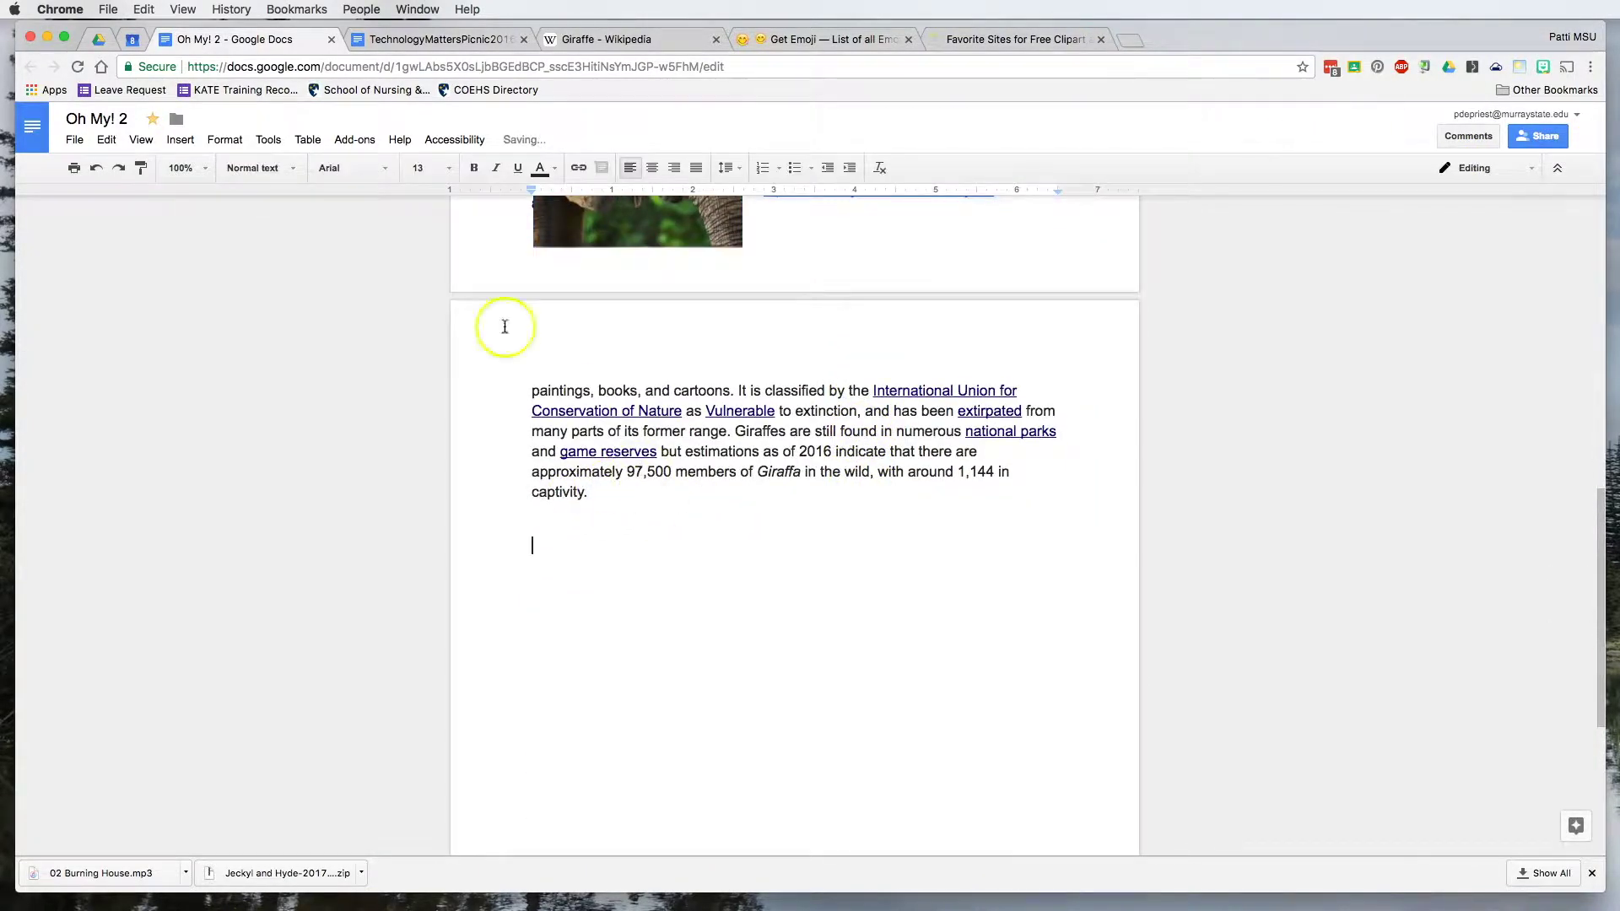
- Start Voice typing in English (US) and dictate sample sentences about telling a story and getting it on paper
click(267, 140)
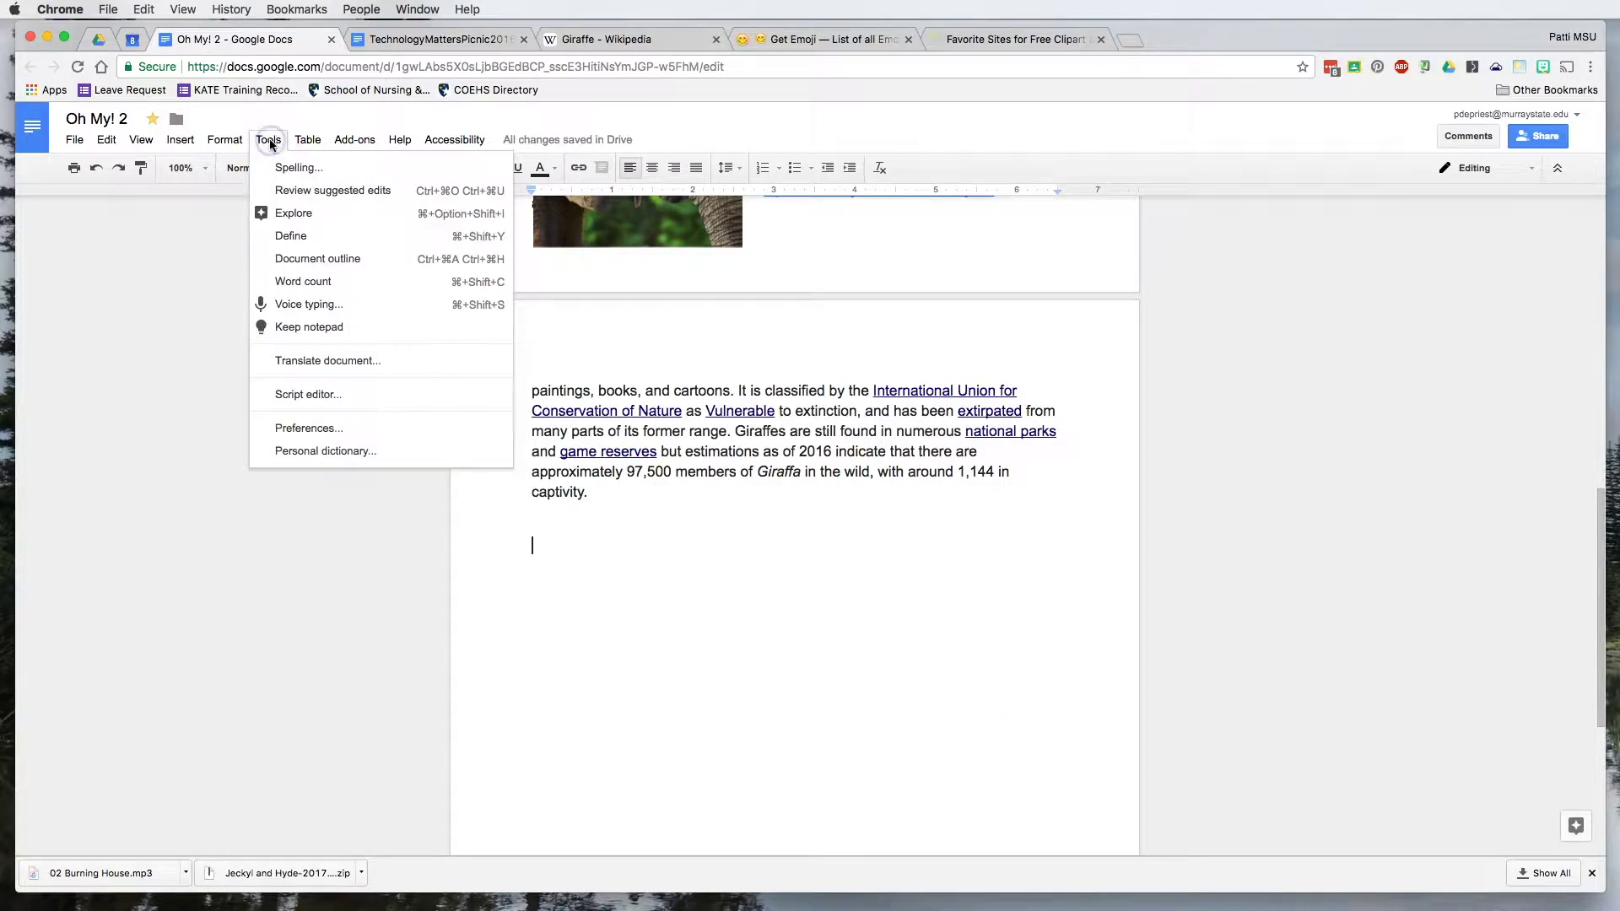
click(326, 311)
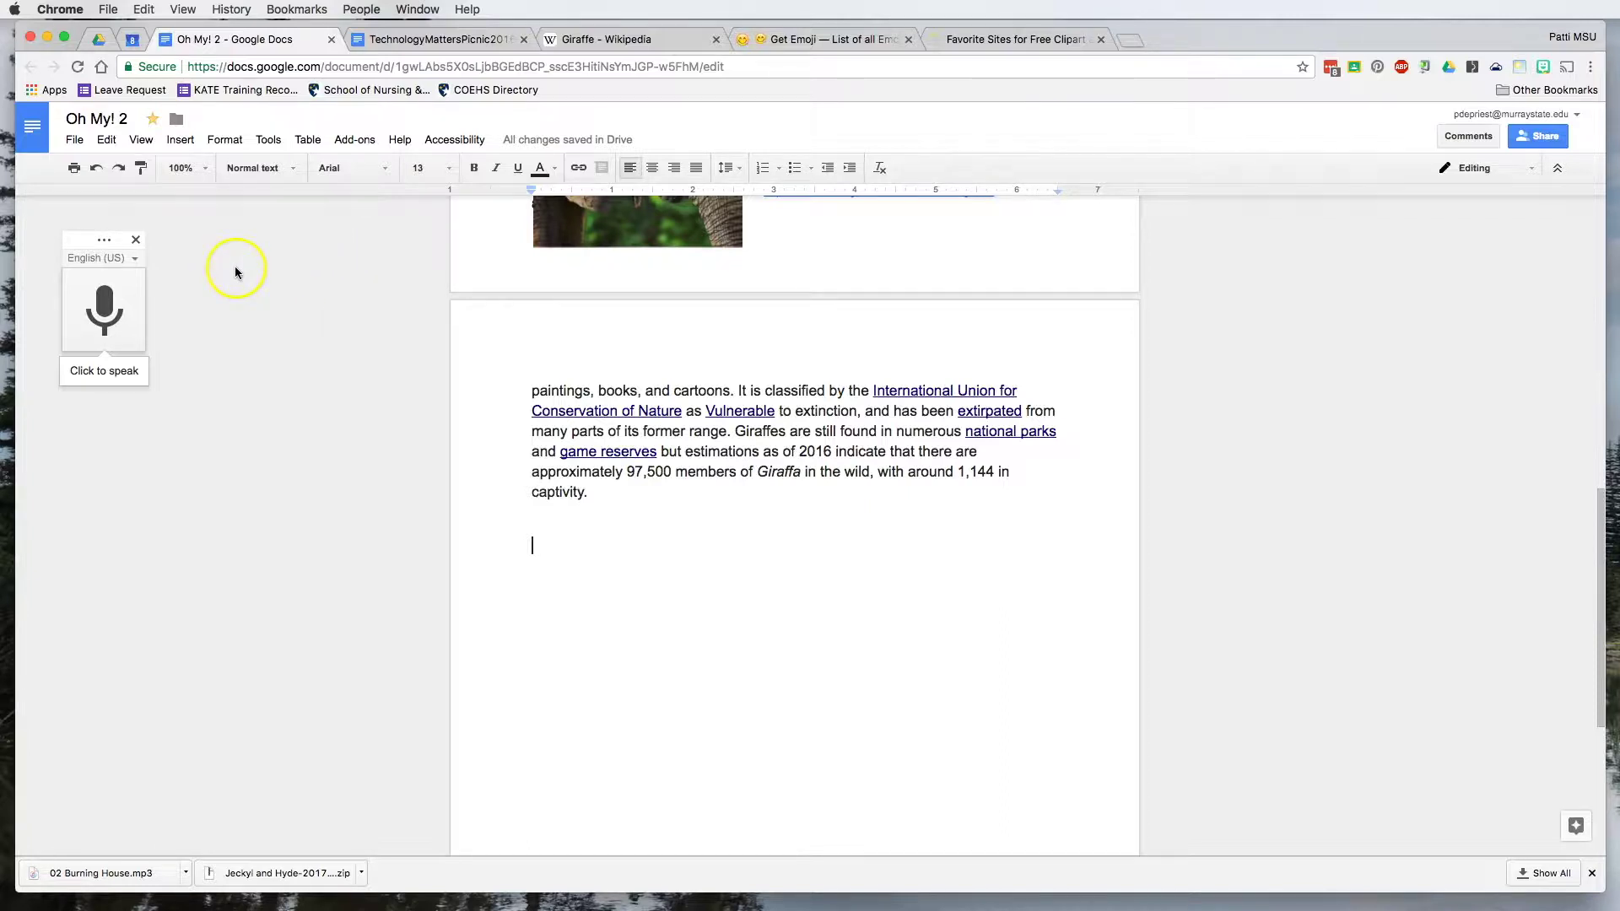
click(104, 305)
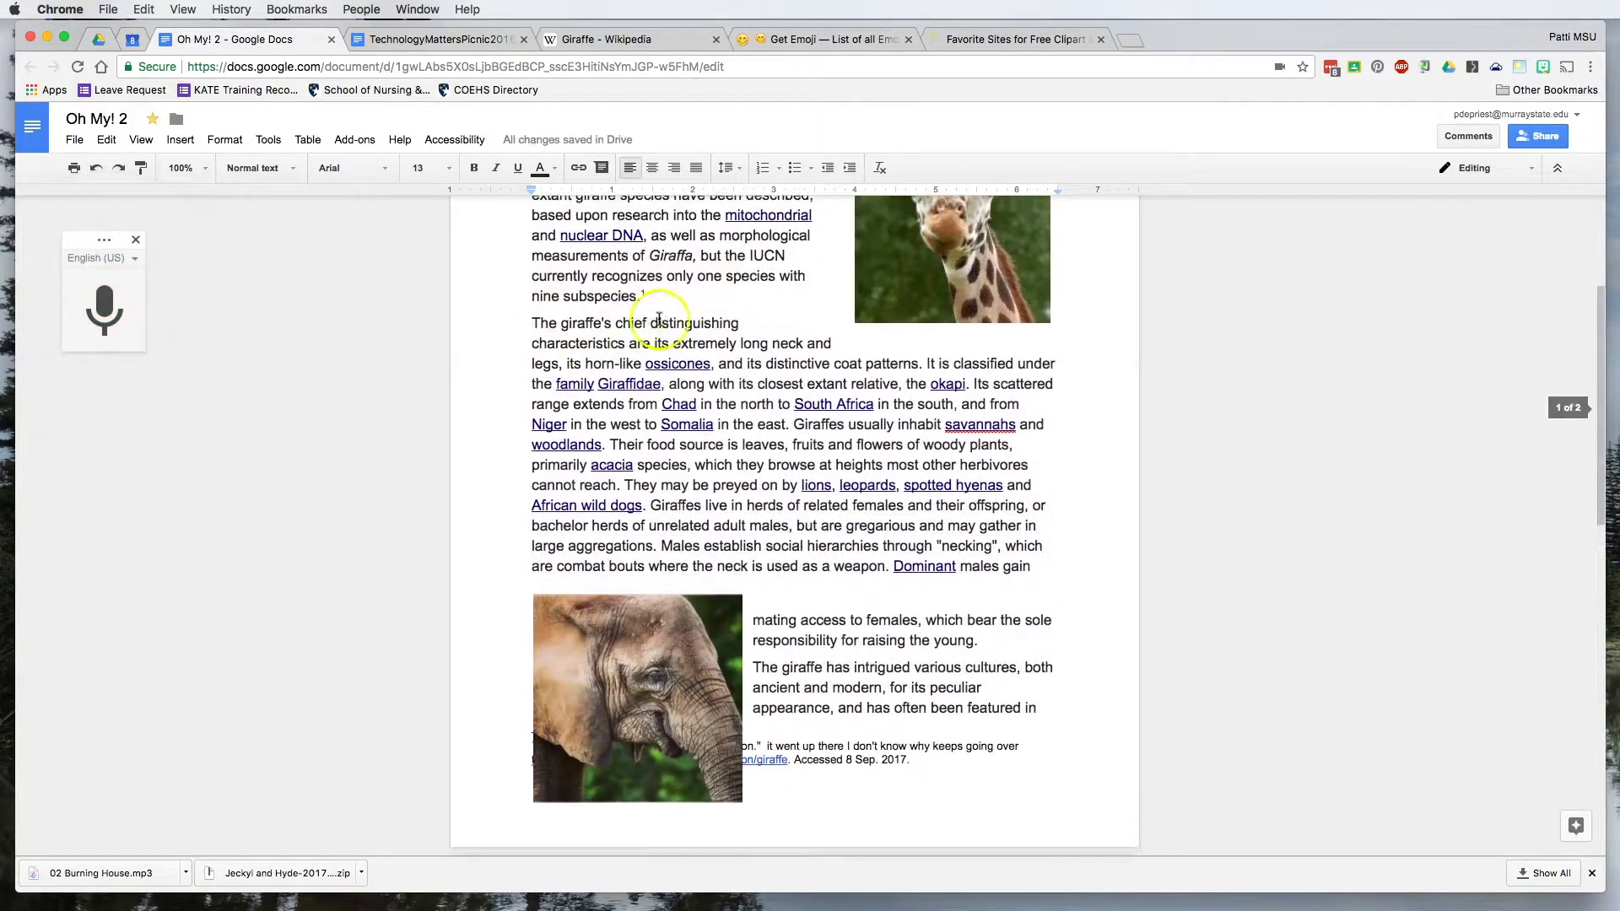
- Open the Keep notepad and insert the Paint note on a new line below the dictated text
click(266, 142)
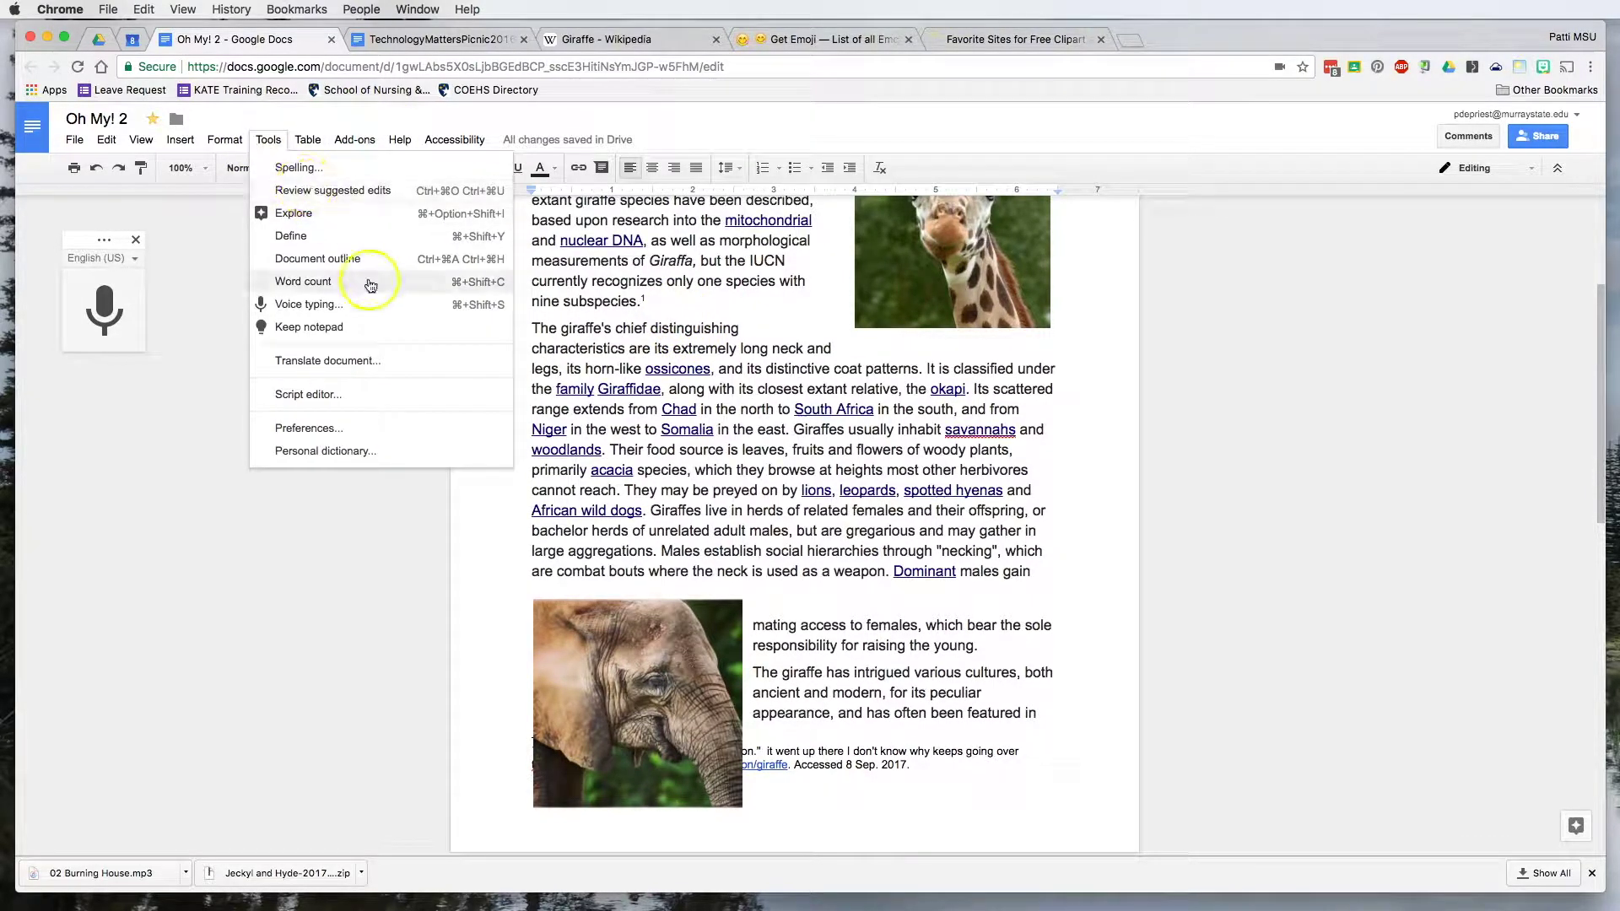
click(322, 335)
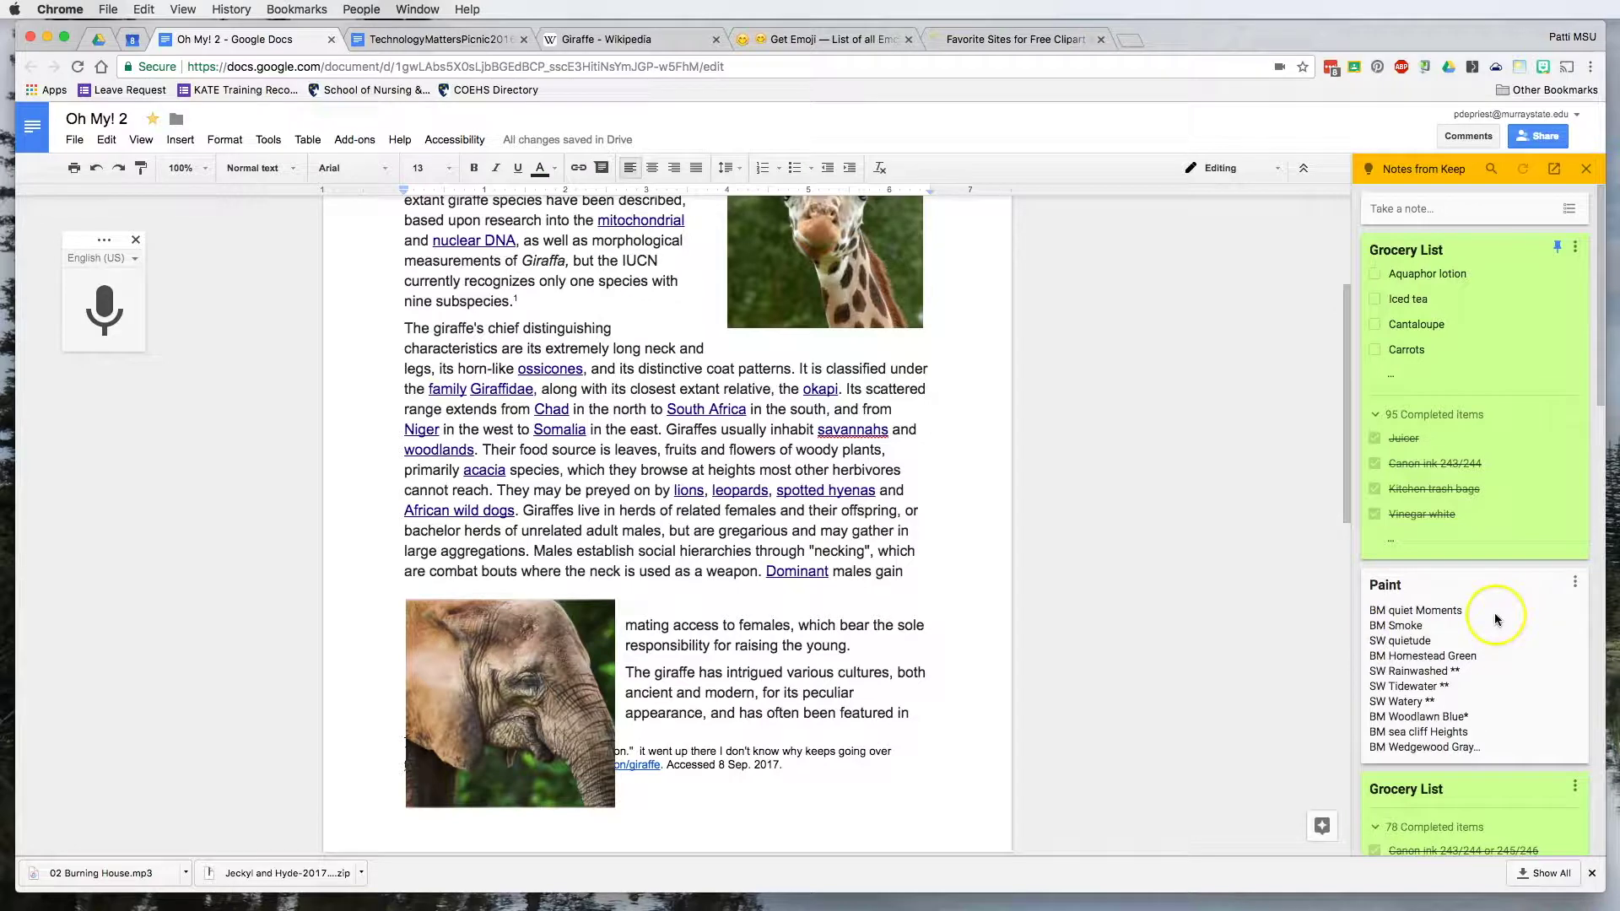
scroll(1495, 613, down, 10)
scroll(1495, 613, down, 5)
scroll(767, 622, down, 5)
scroll(747, 610, down, 6)
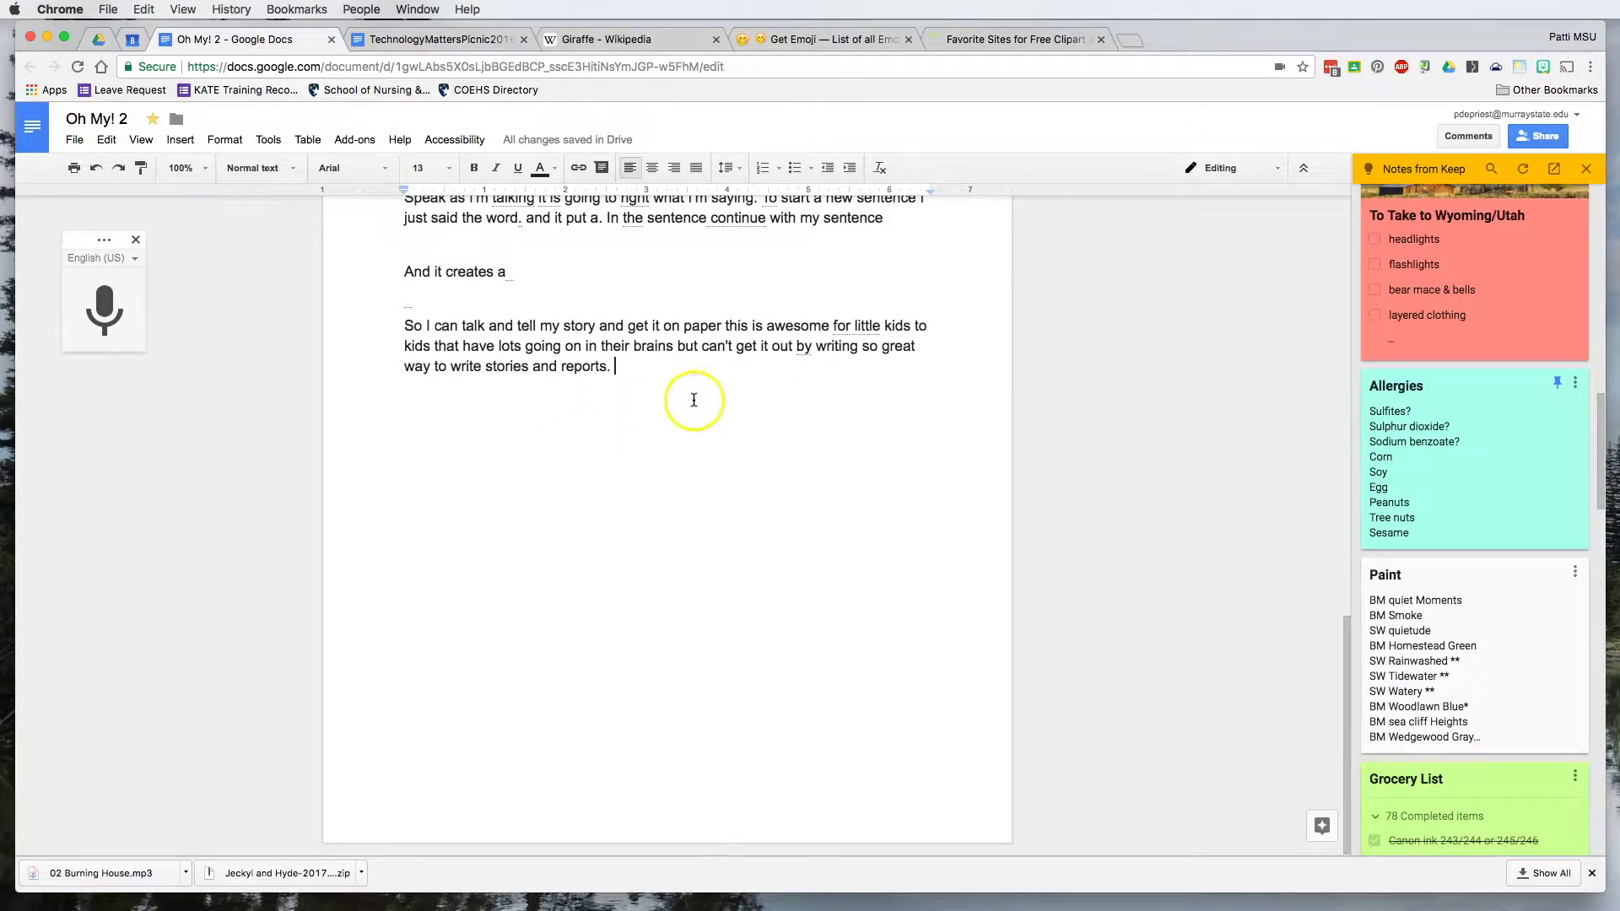
key(Return)
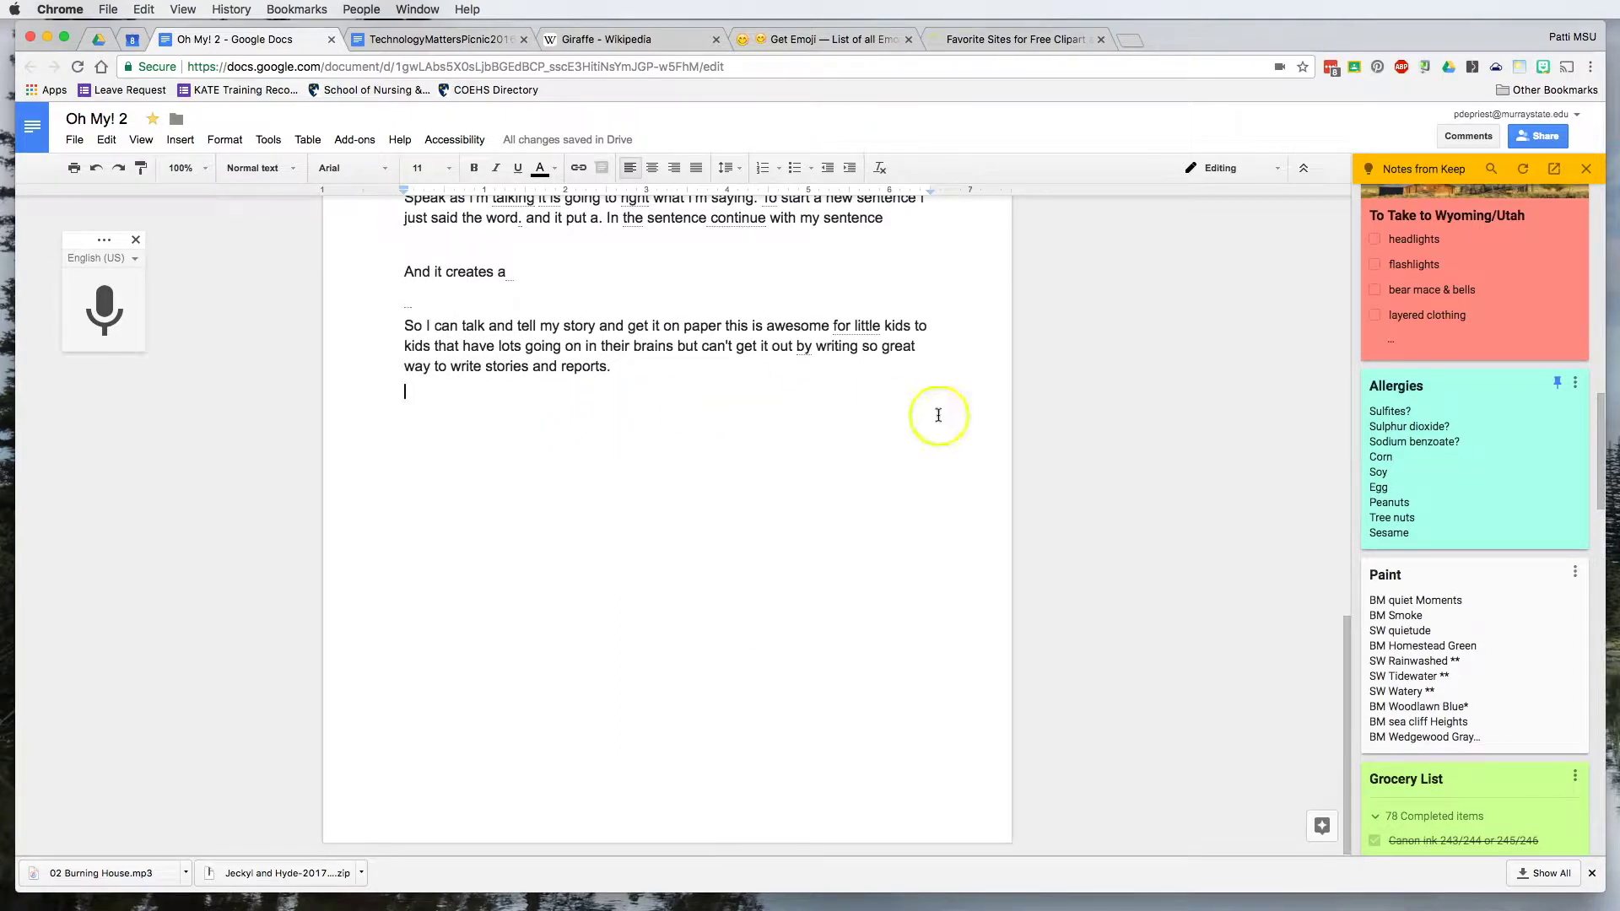
mouse_move(1475, 640)
mouse_down()
mouse_move(809, 542)
mouse_move(579, 542)
mouse_move(755, 519)
mouse_up()
scroll(755, 519, up, 4)
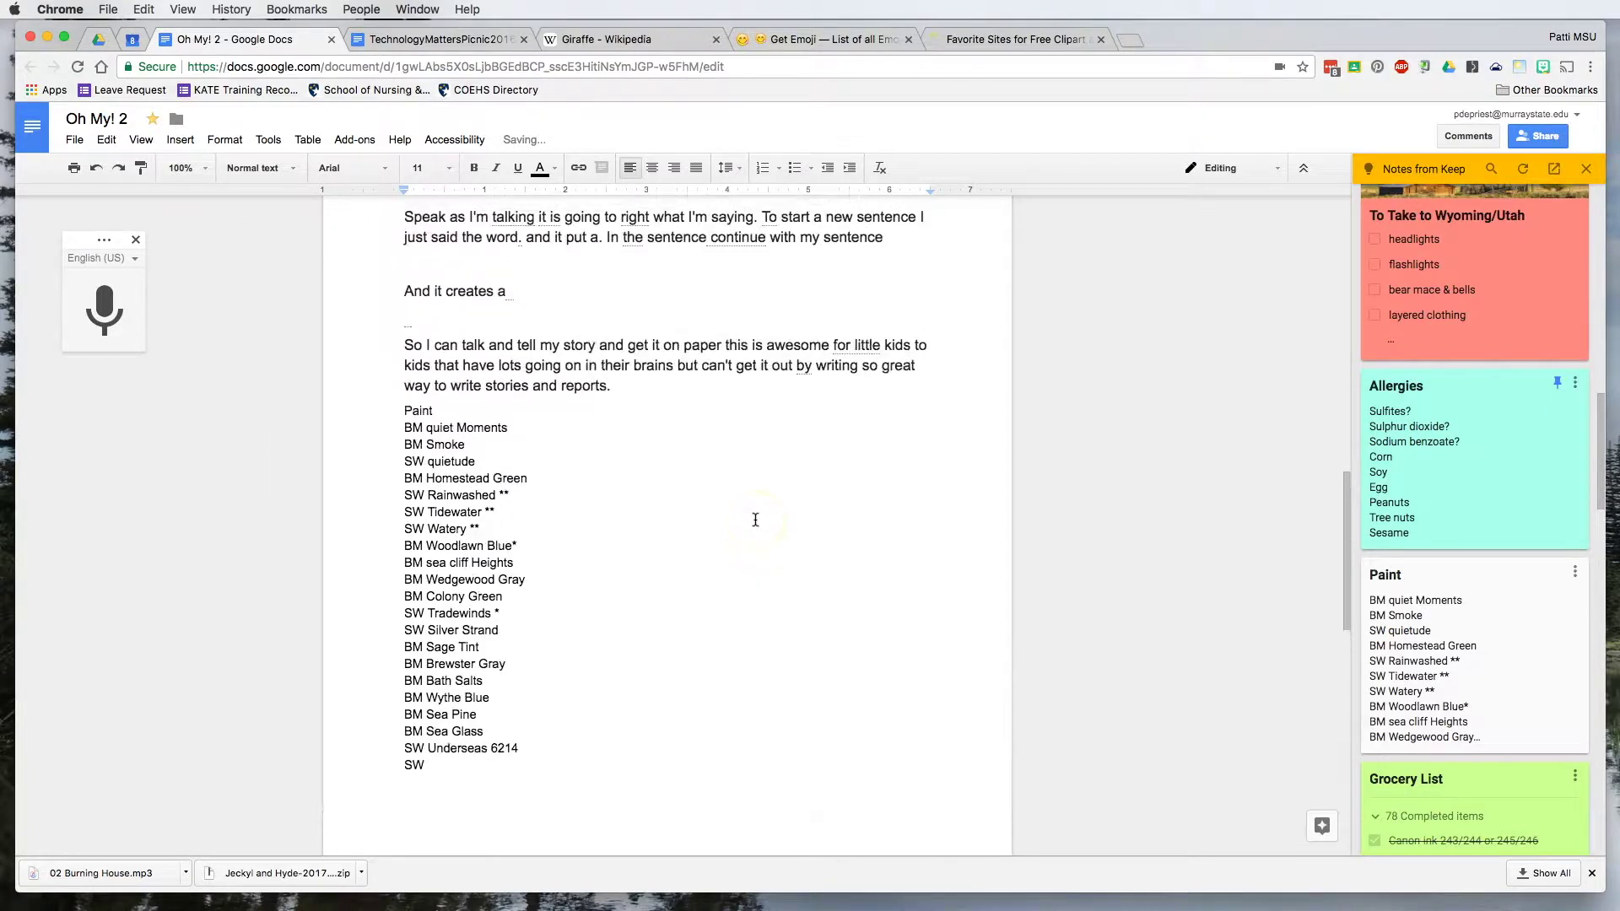
- Delete the inserted Paint note list from below the dictated text and close the Keep notepad
click(486, 480)
click(486, 480)
drag(388, 432, 677, 767)
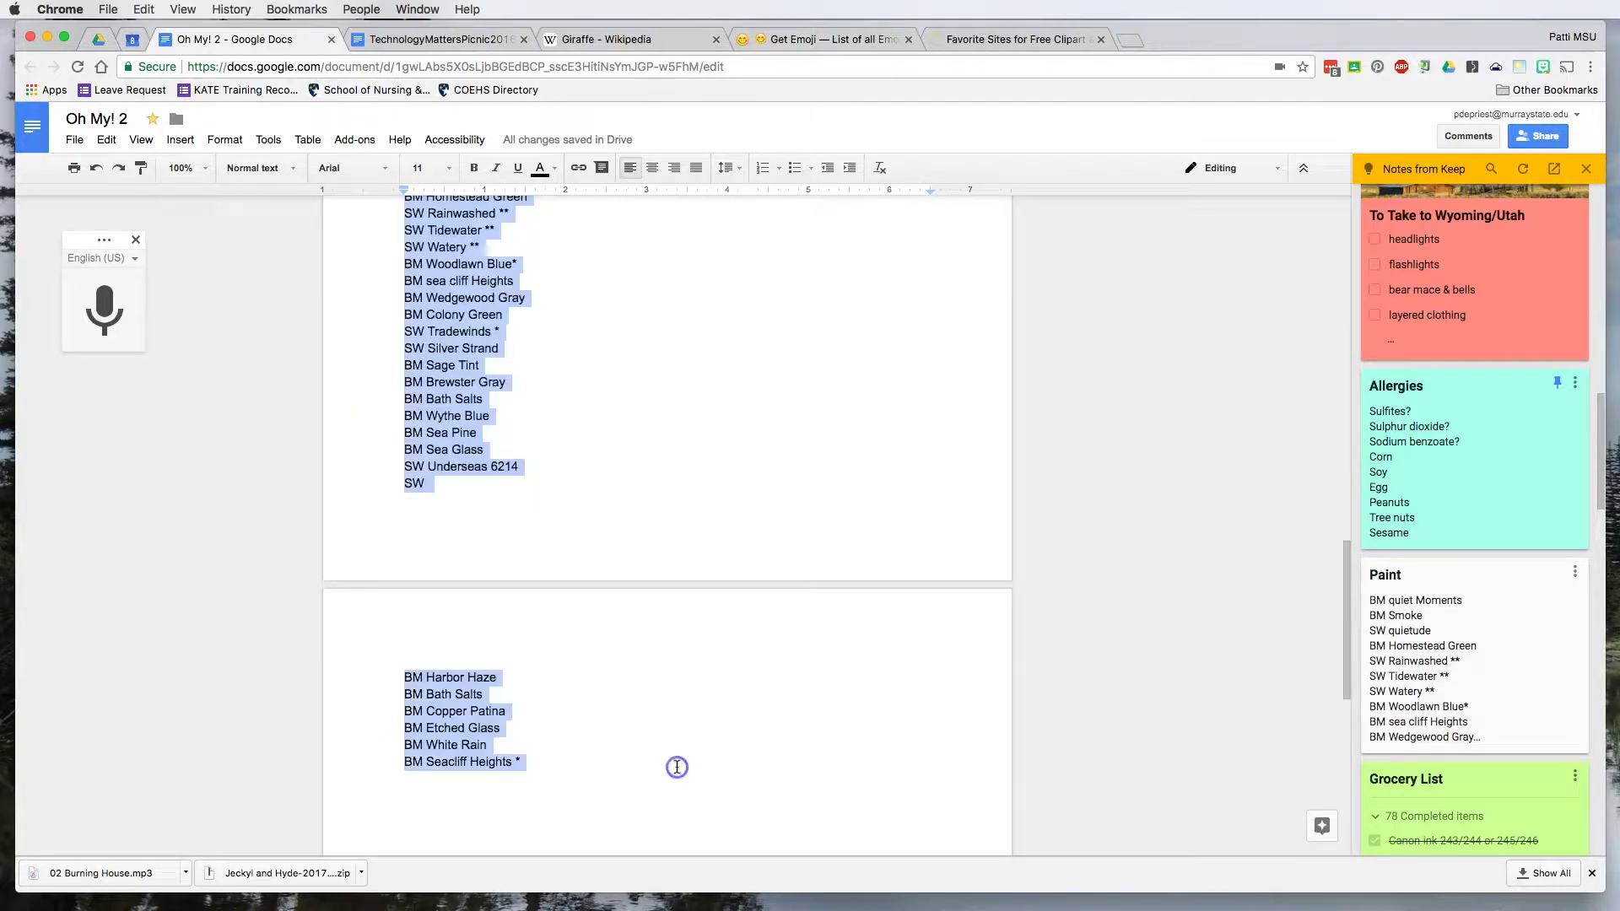
key(BackSpace)
click(1457, 287)
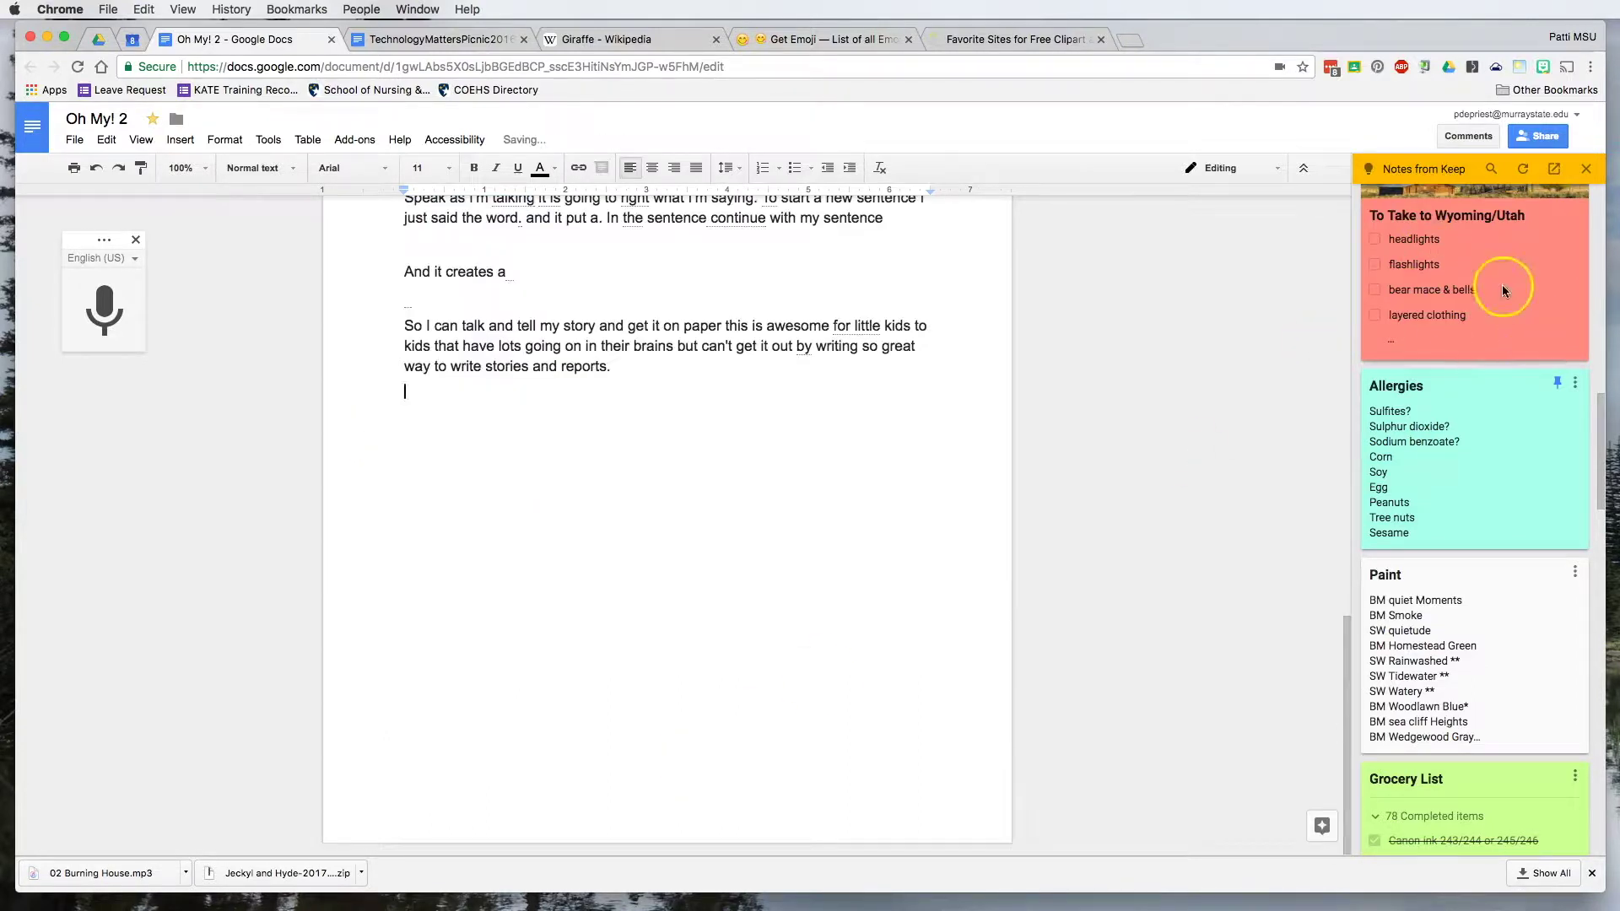
click(1459, 437)
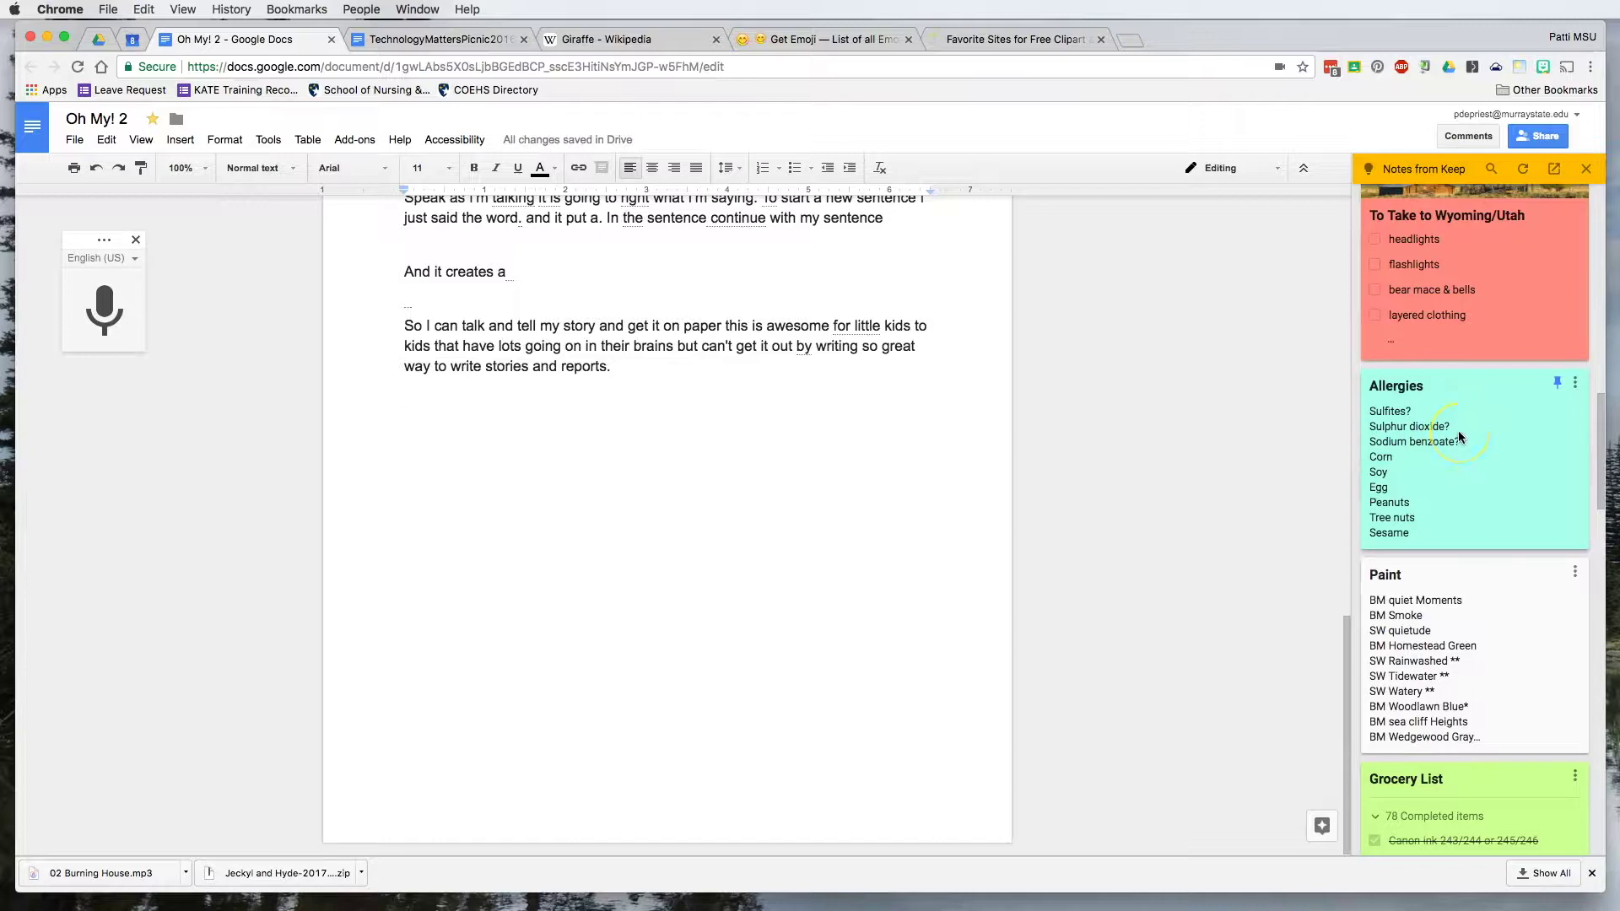
click(1440, 336)
click(771, 532)
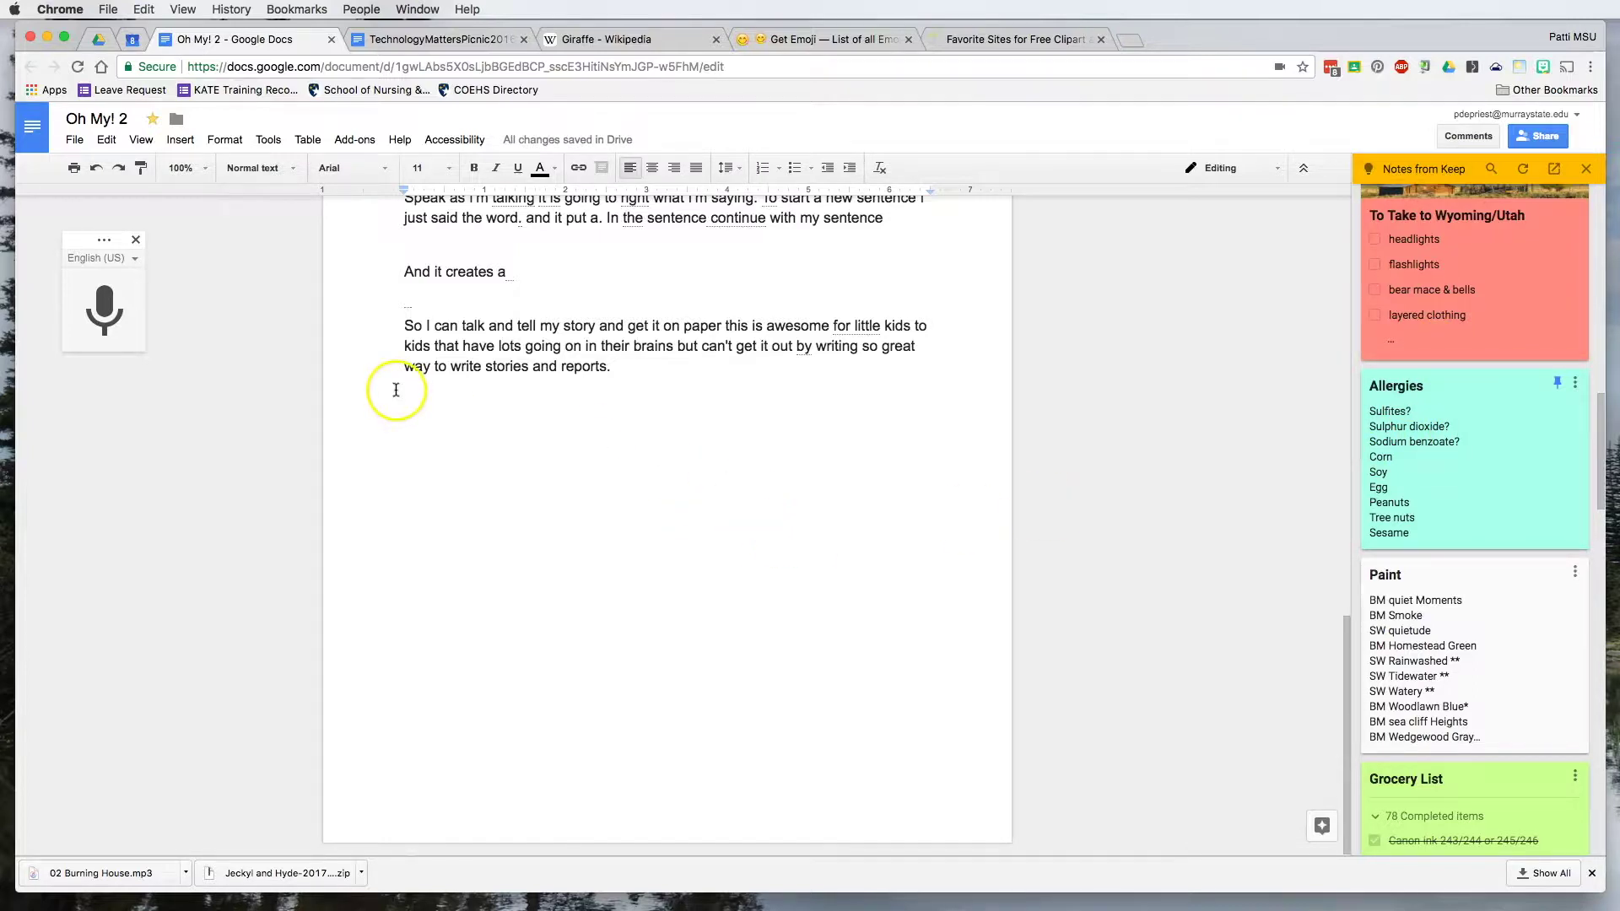
click(1587, 168)
- Create a Malay translation of the document as a new document titled "Translated copy of Oh My! 2"
click(269, 140)
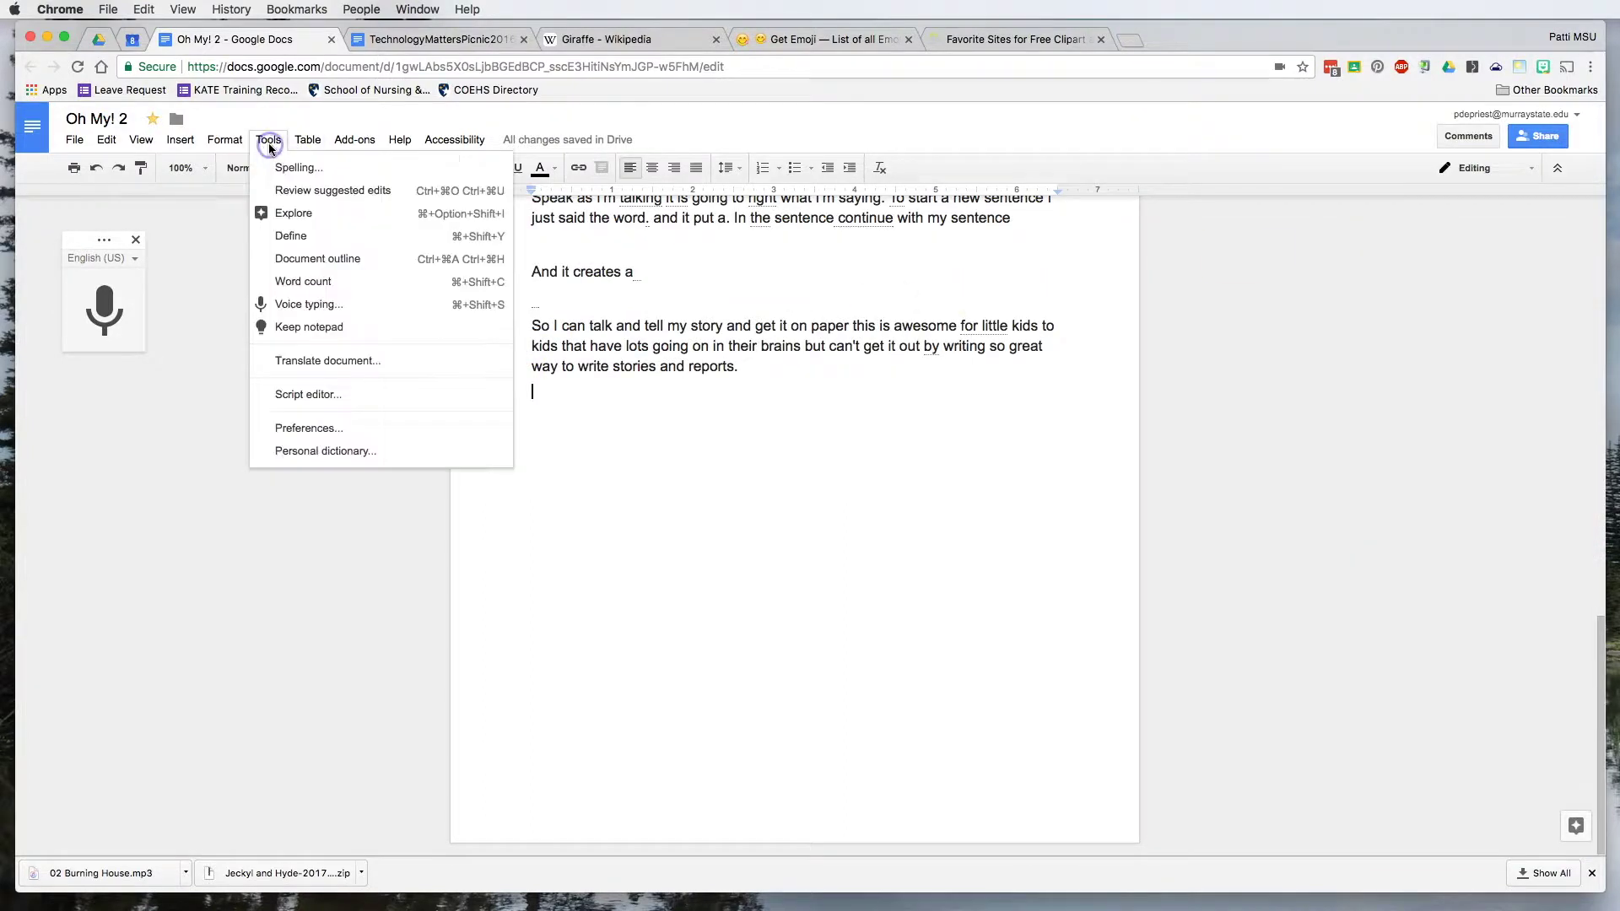
click(327, 360)
click(797, 471)
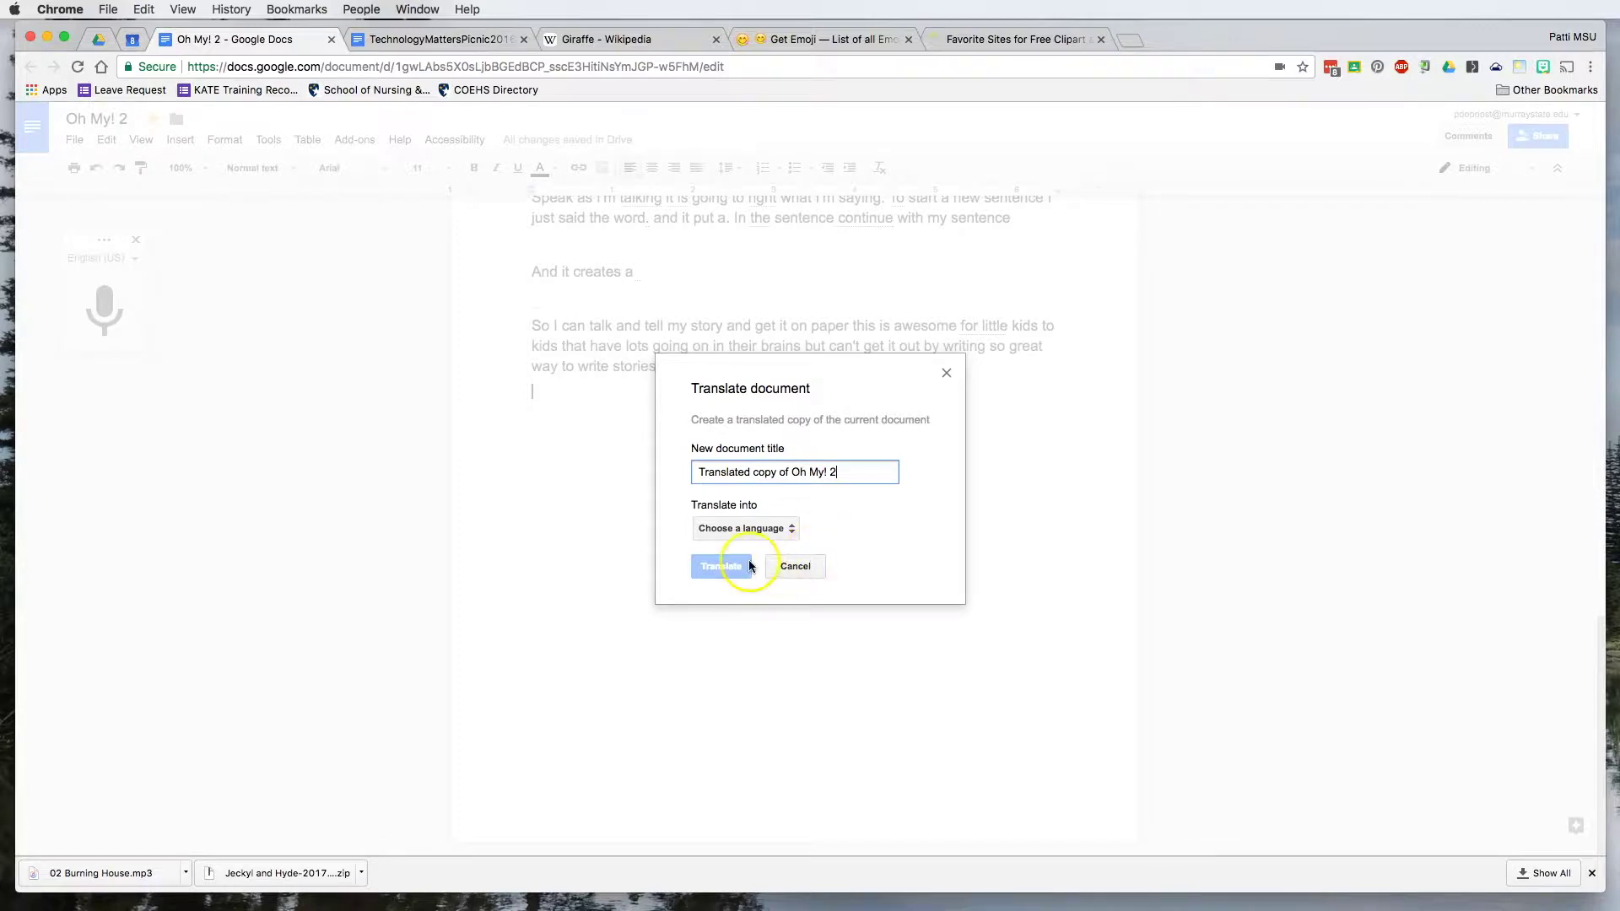
click(700, 474)
click(773, 475)
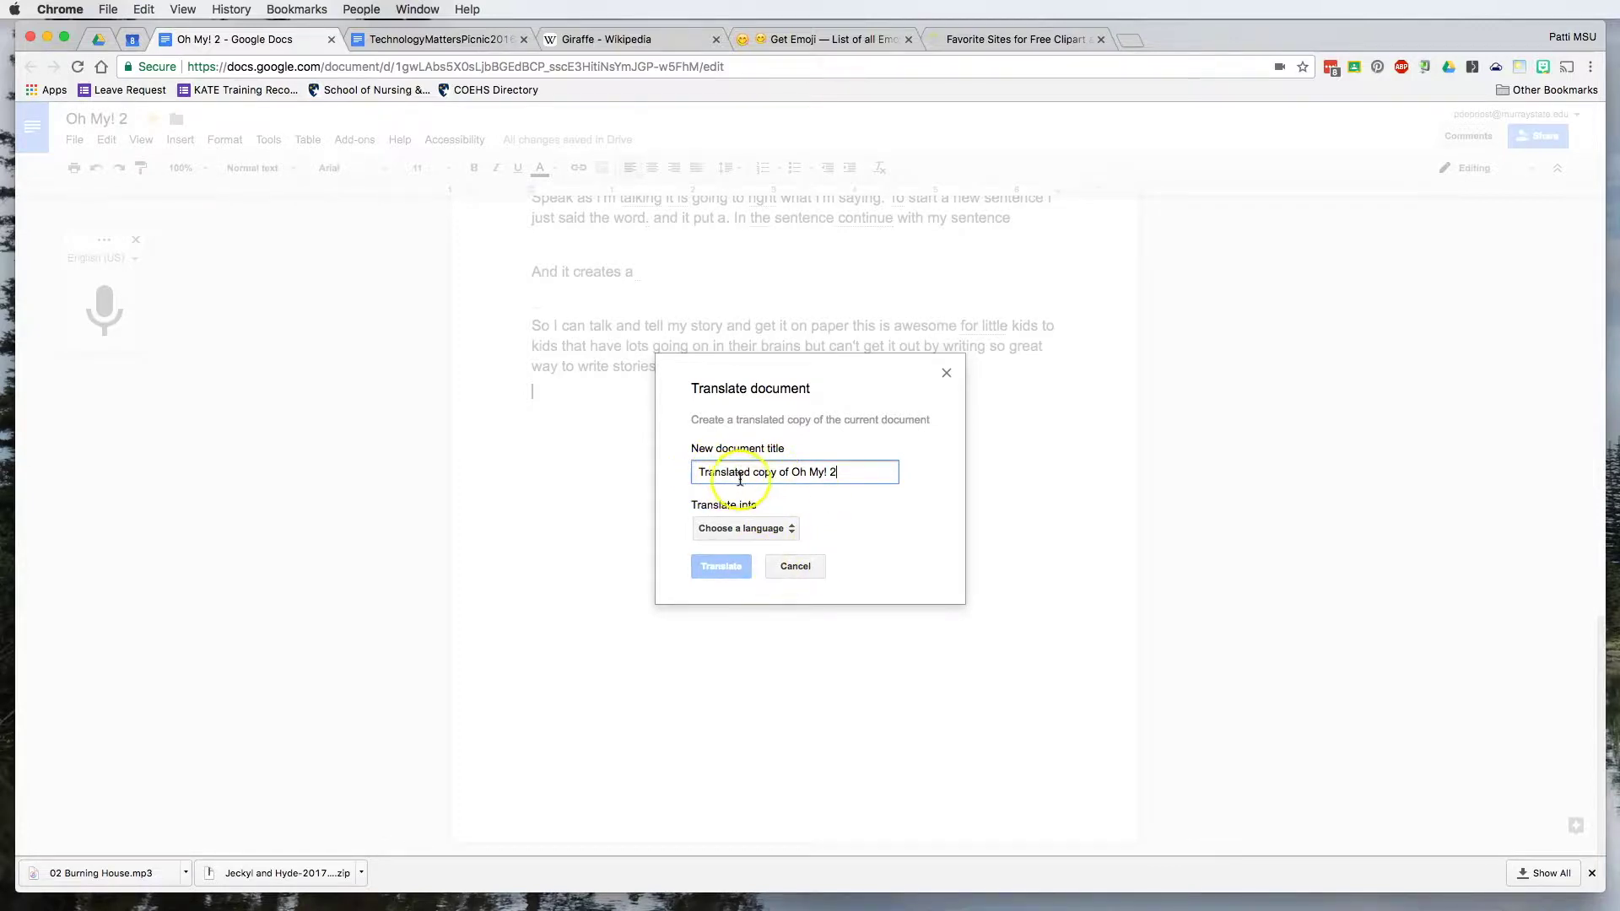
click(815, 474)
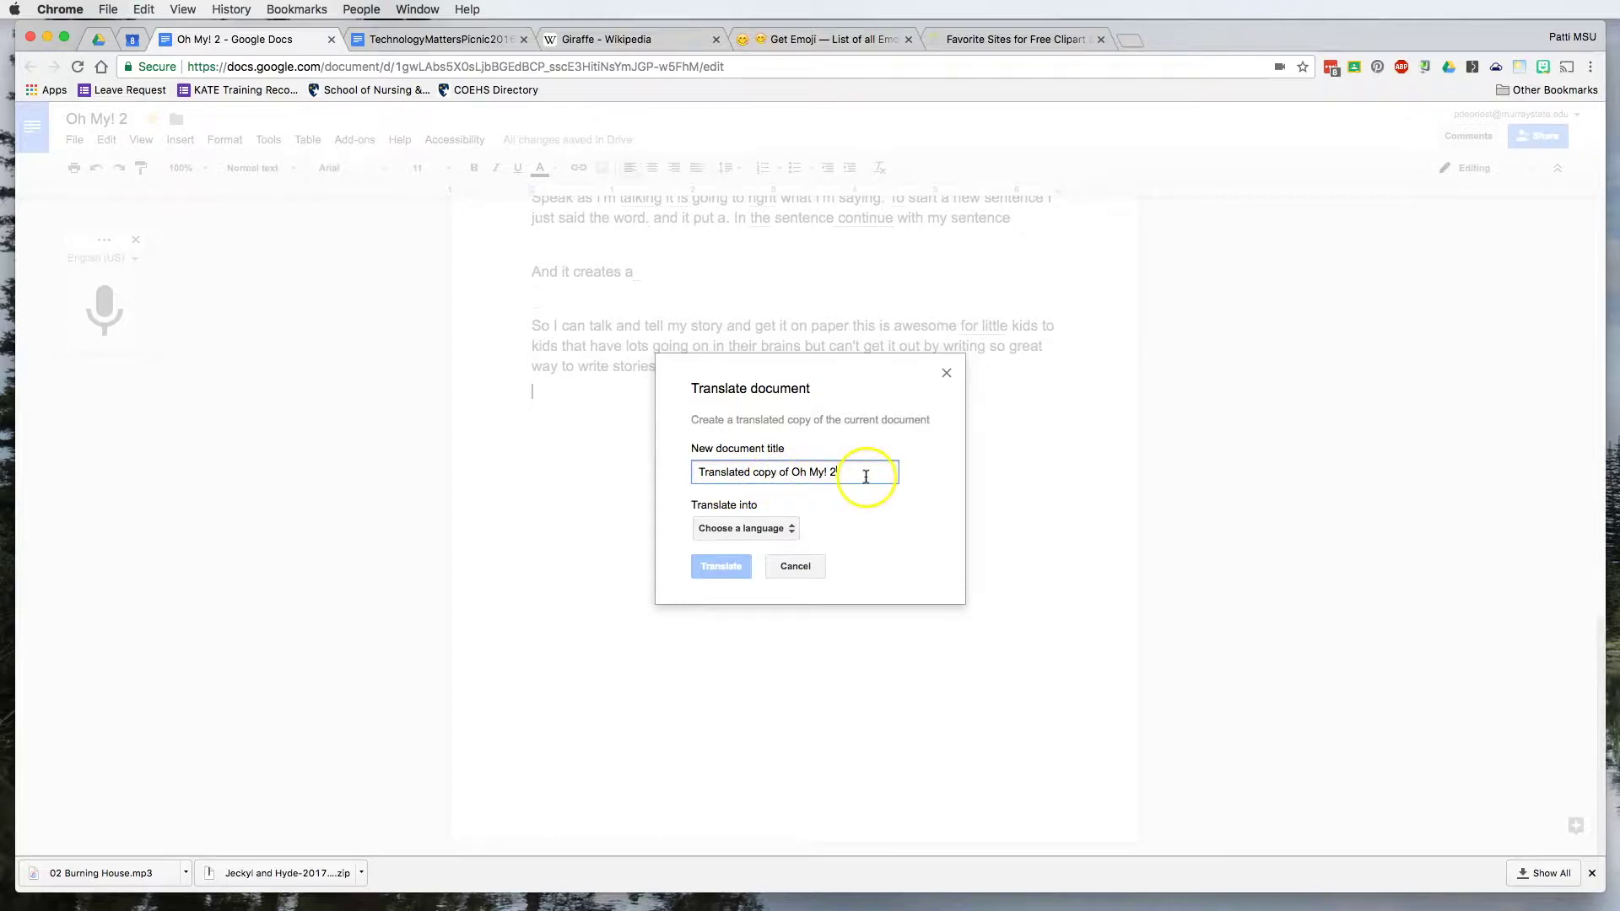
click(735, 532)
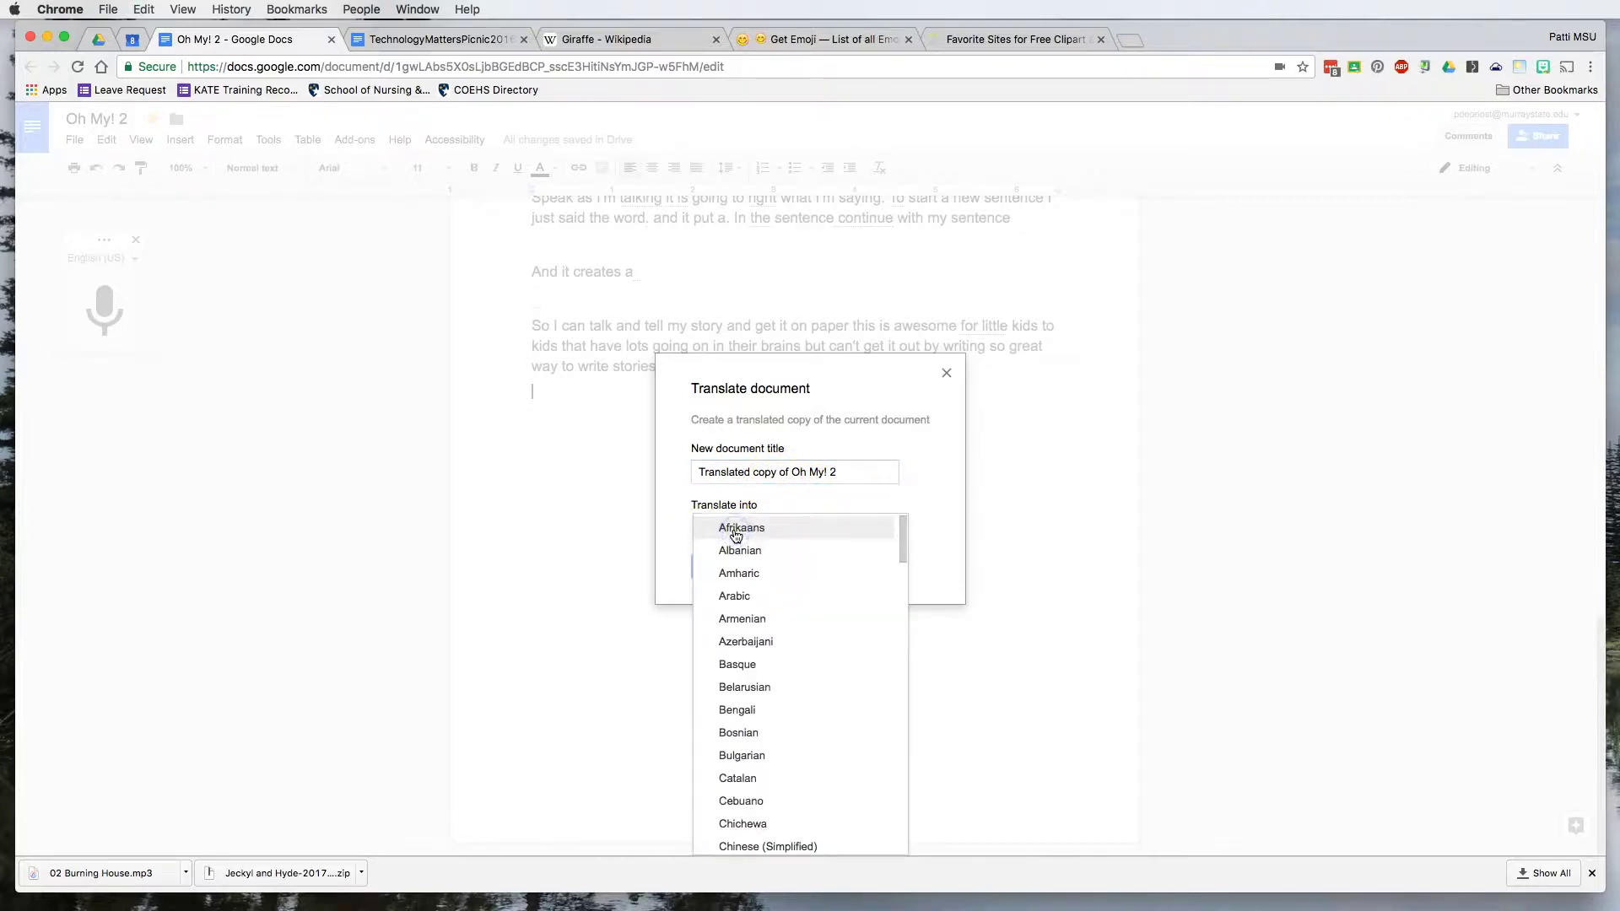
scroll(774, 718, down, 5)
scroll(774, 719, down, 10)
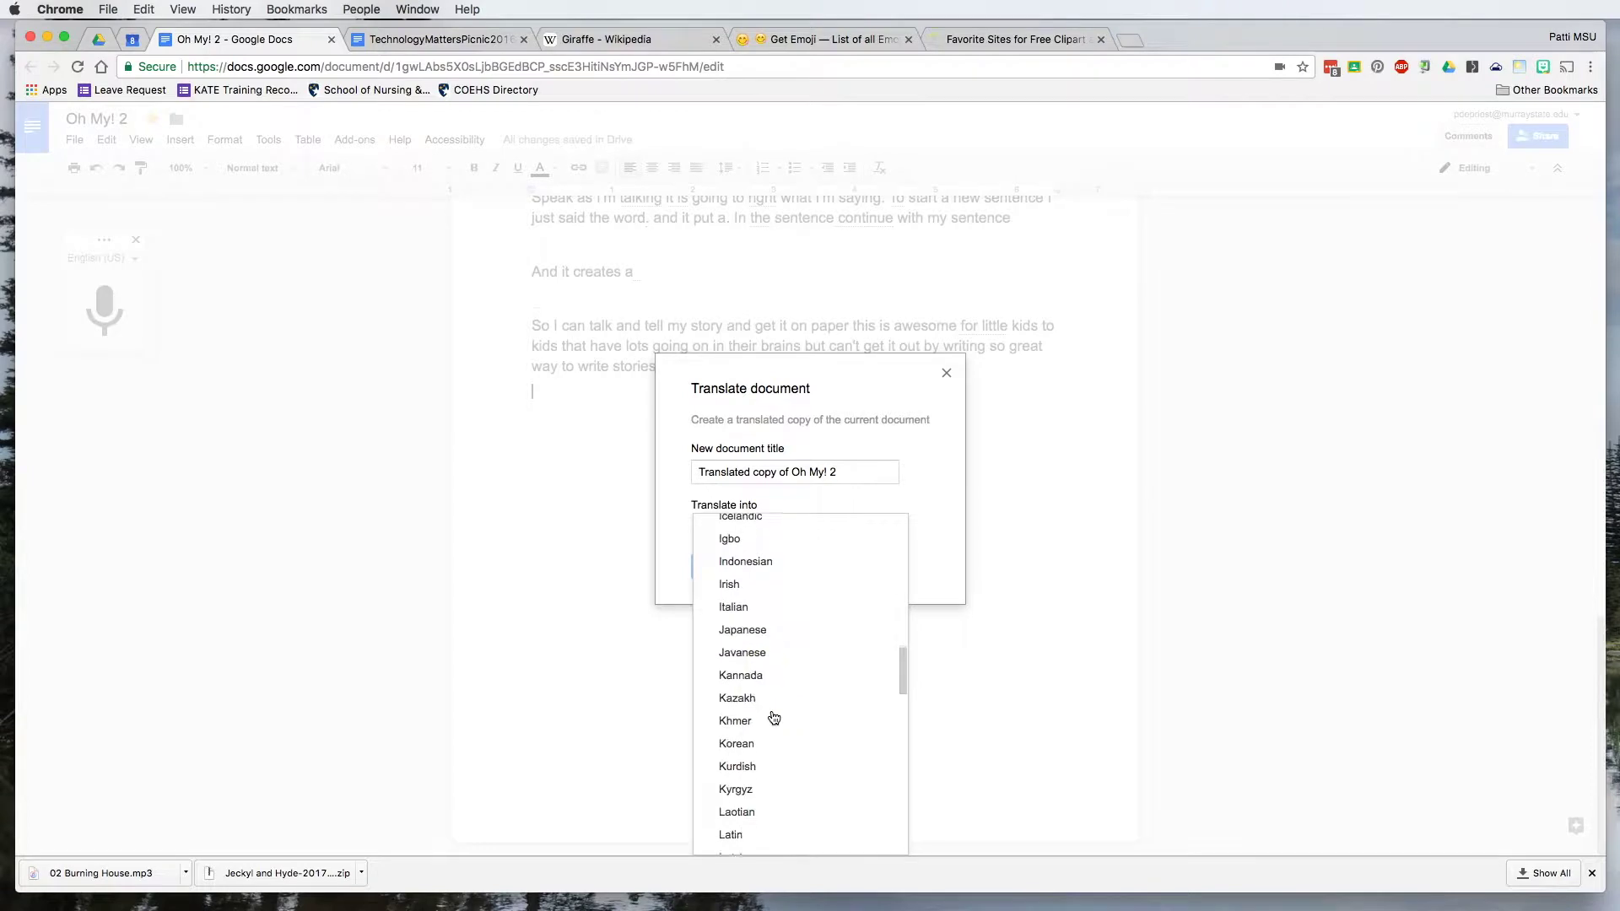
scroll(774, 718, down, 2)
click(749, 639)
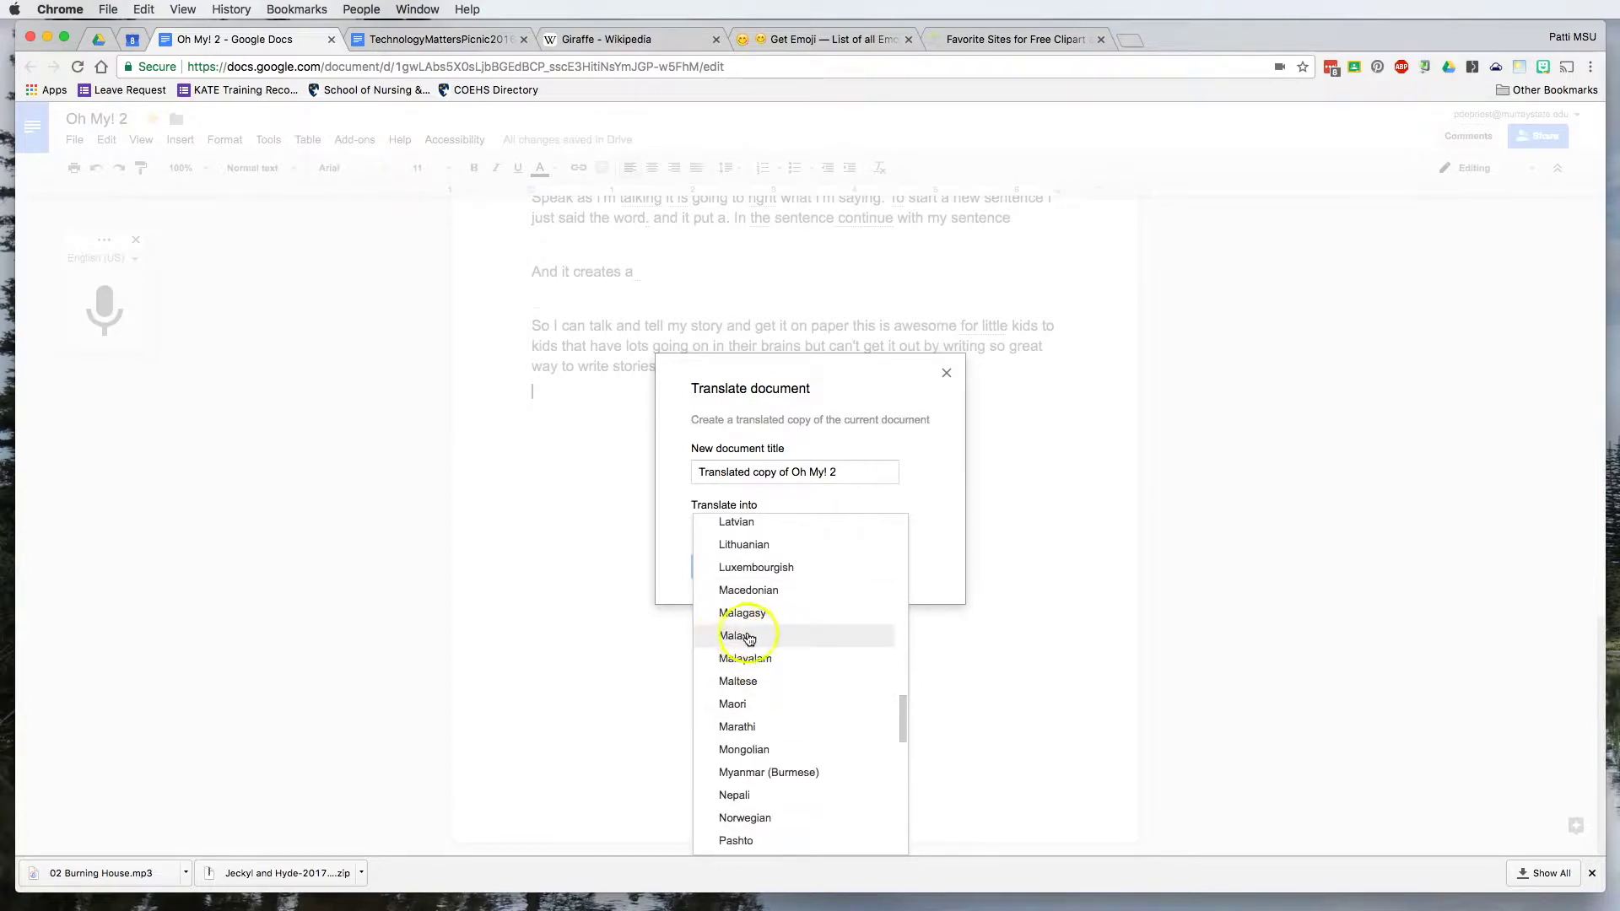
click(723, 567)
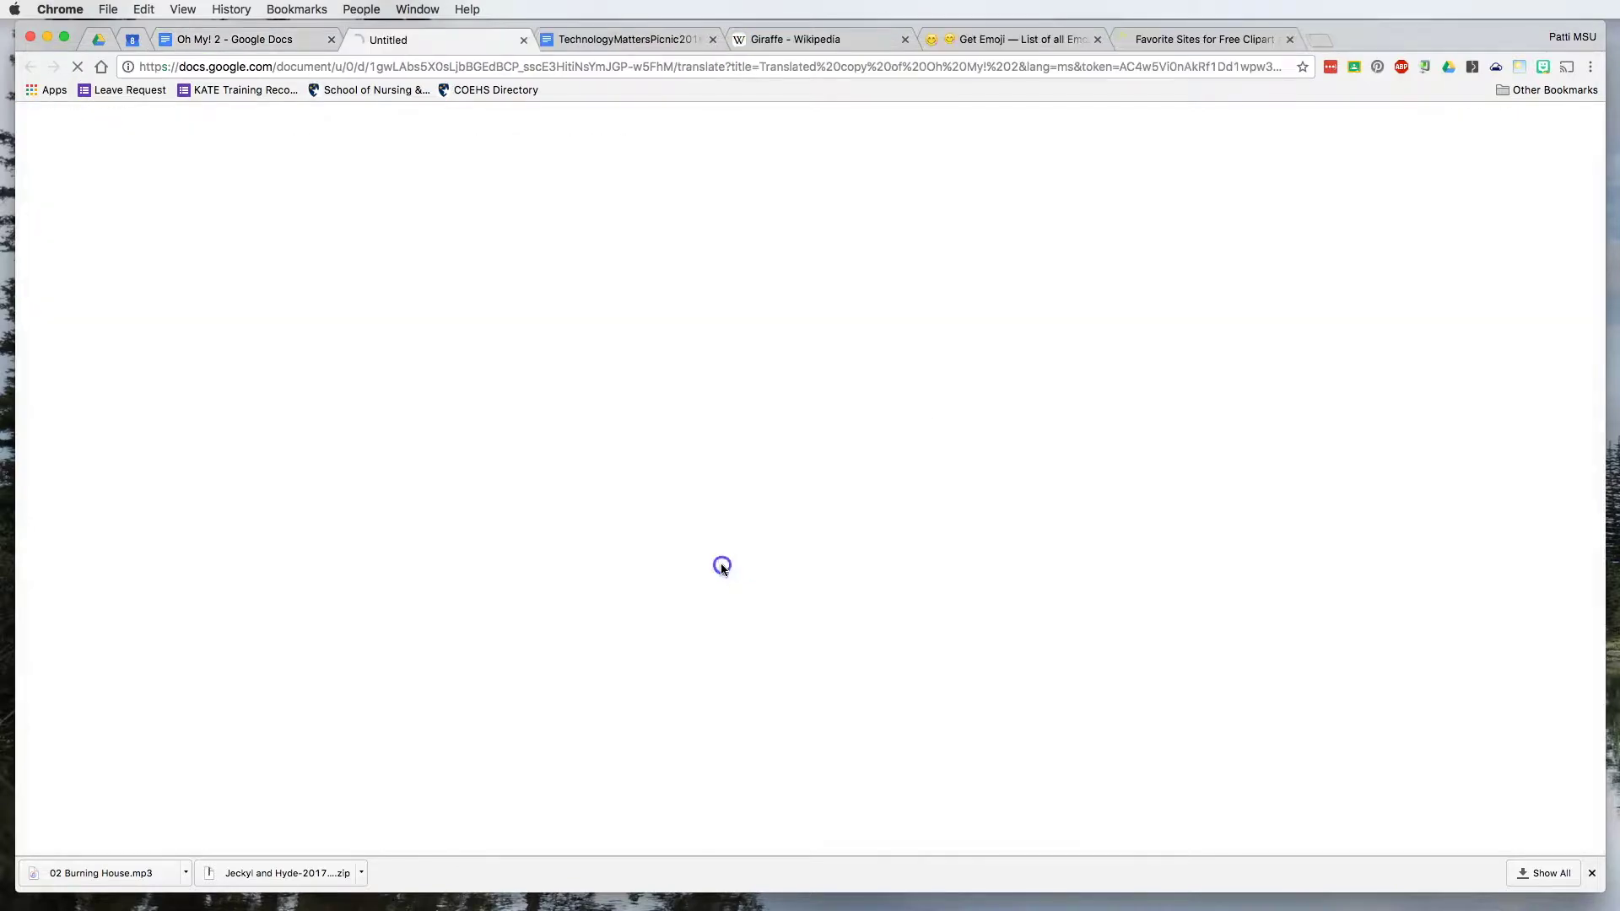
click(727, 560)
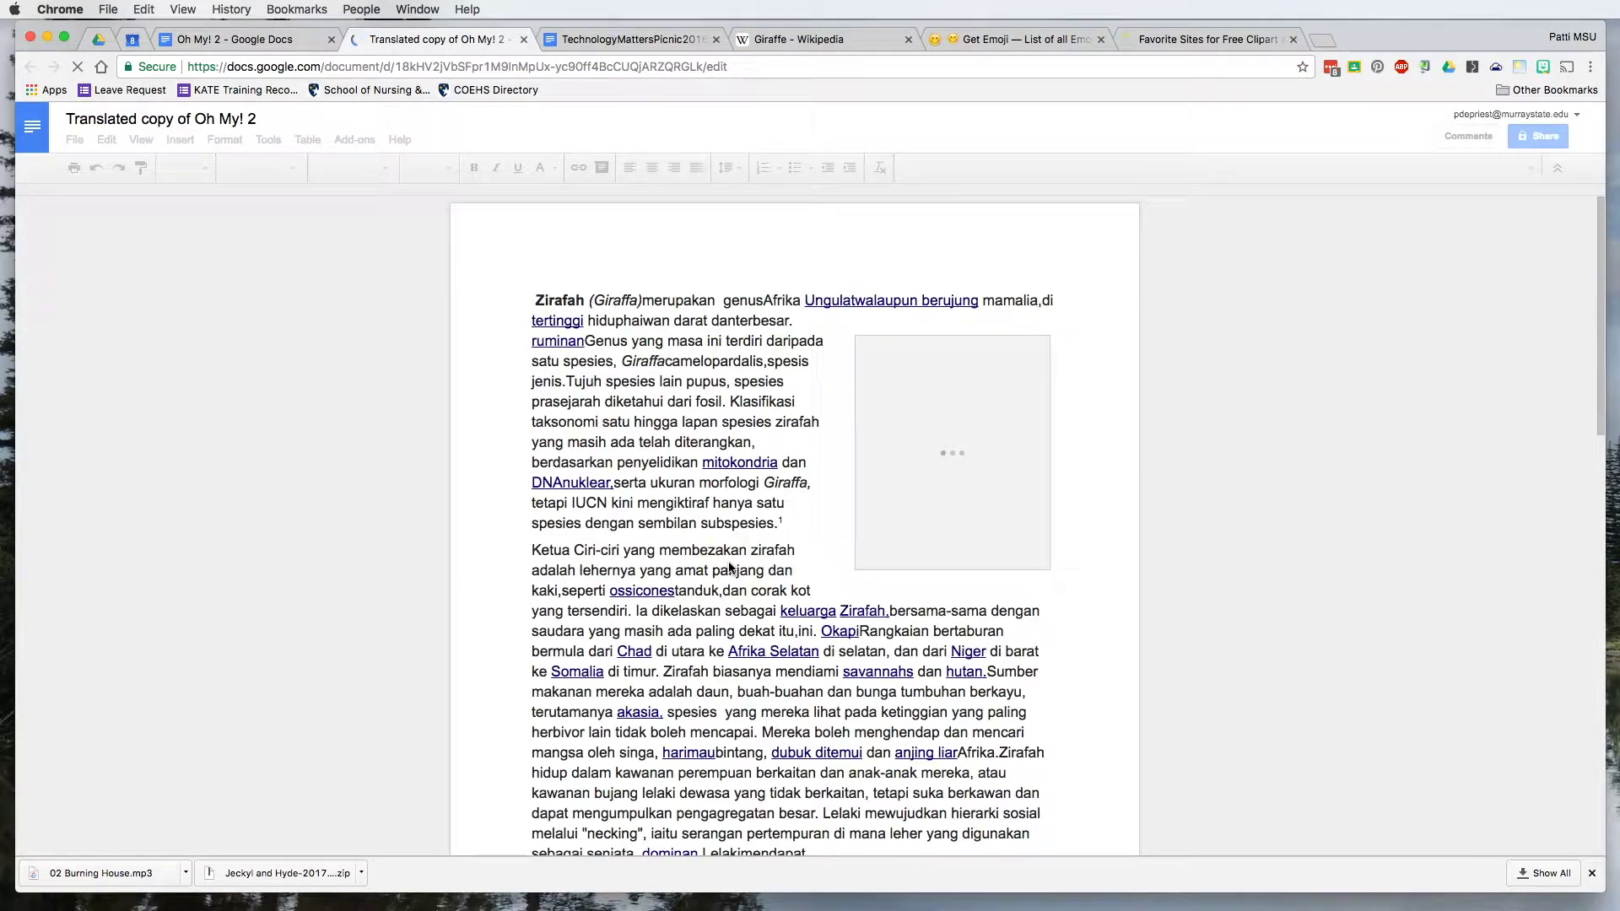
click(655, 395)
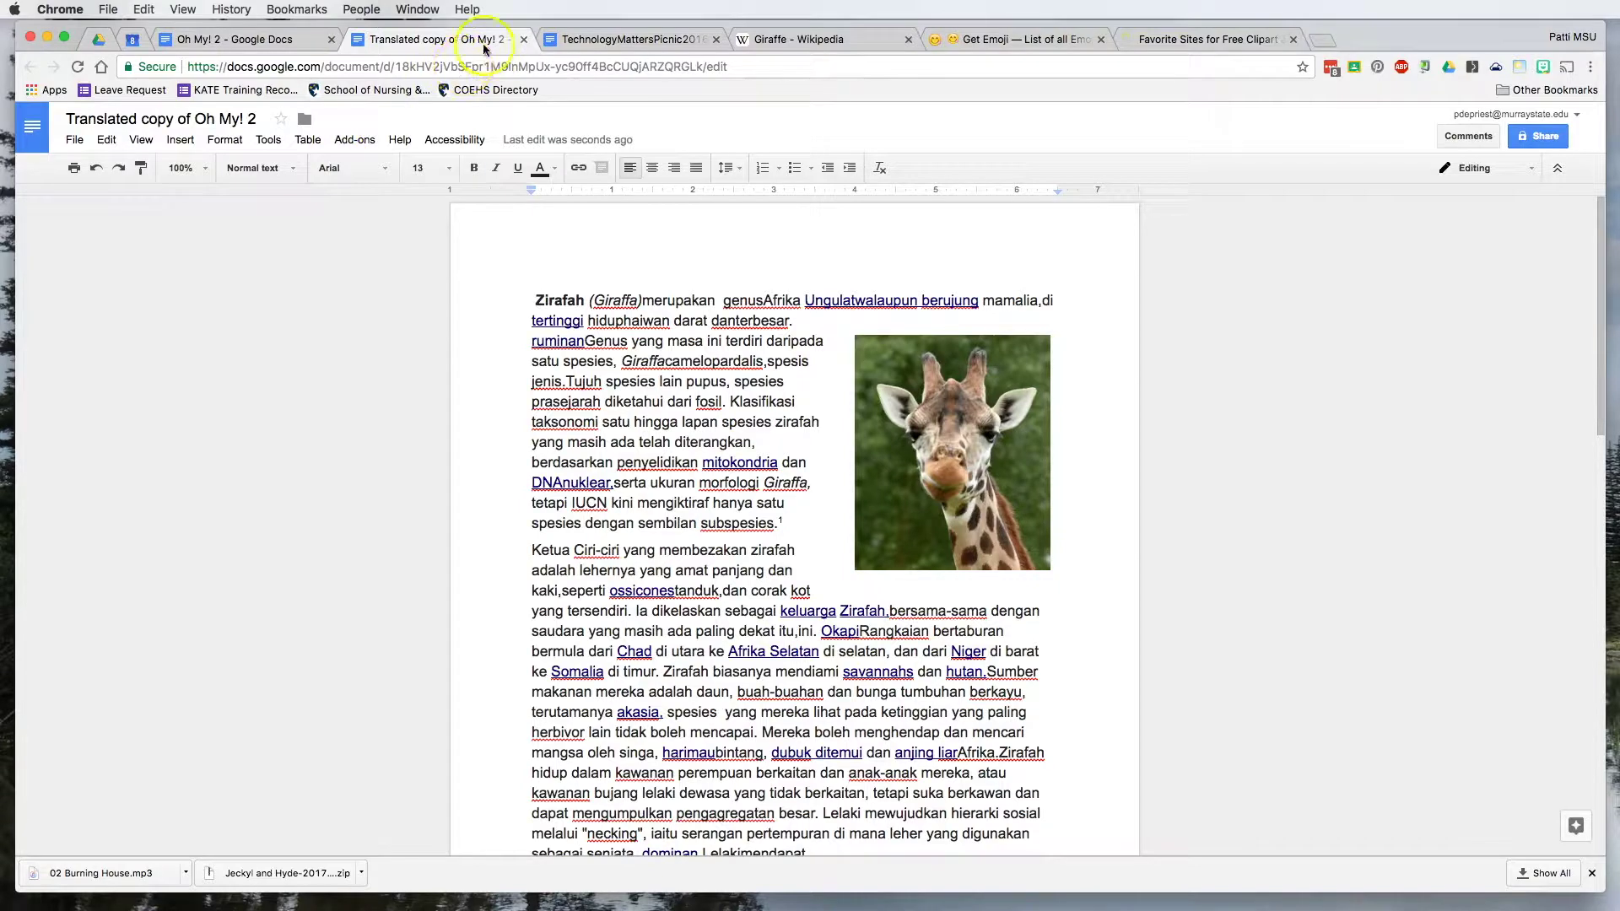
- Return to the original Oh My! 2 document and open bibliography management in the EasyBib Bibliography Creator add-on
click(251, 40)
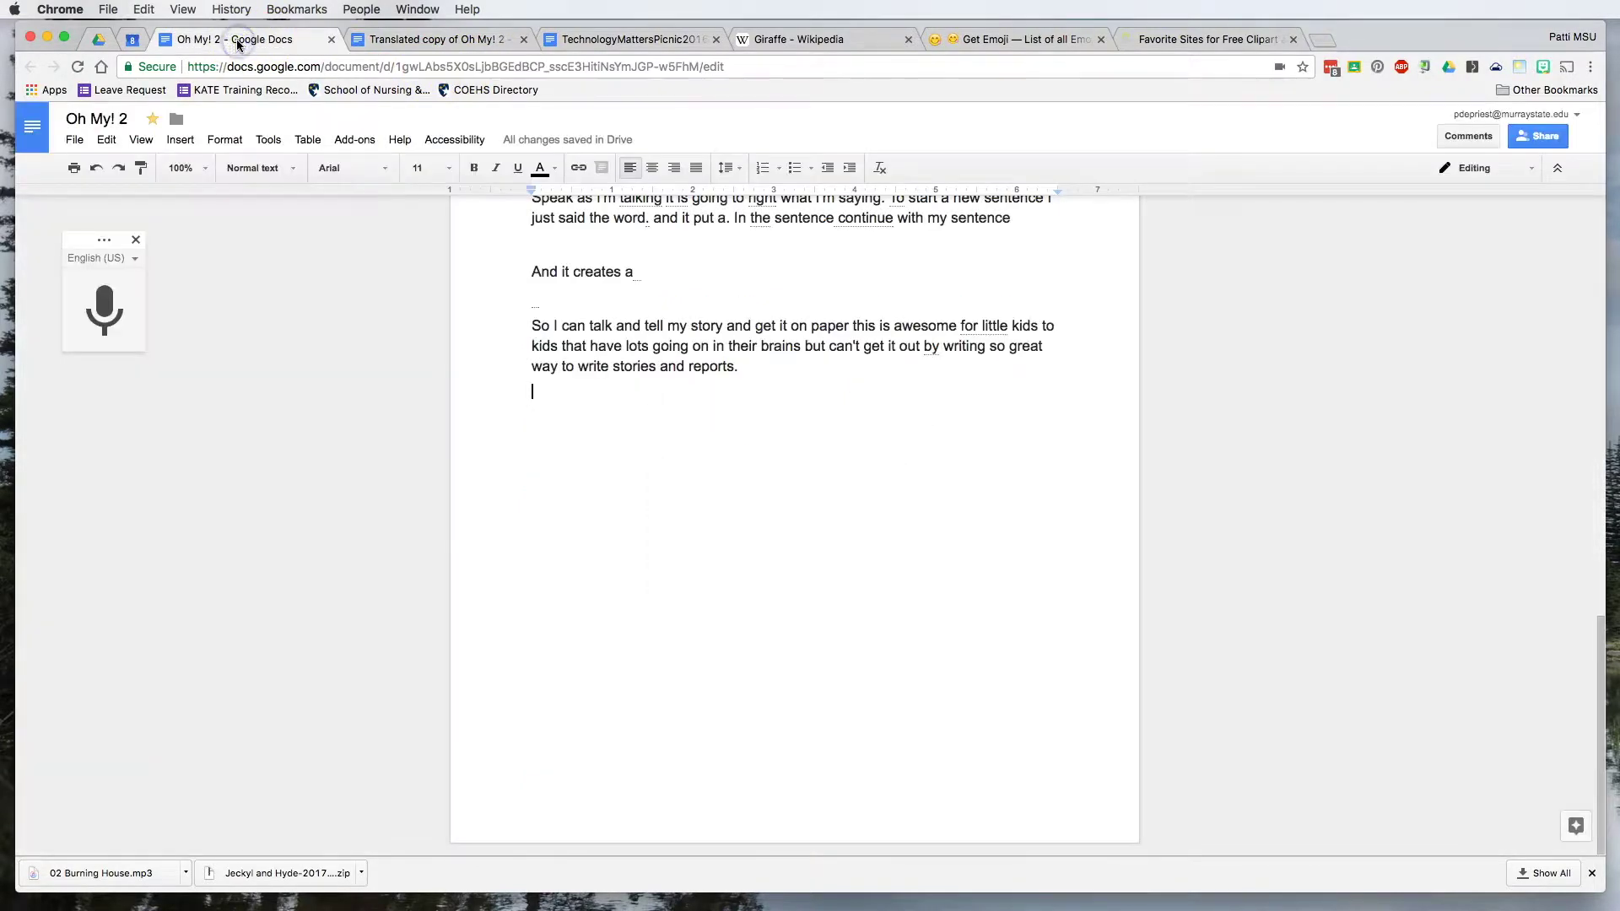
click(268, 142)
click(308, 141)
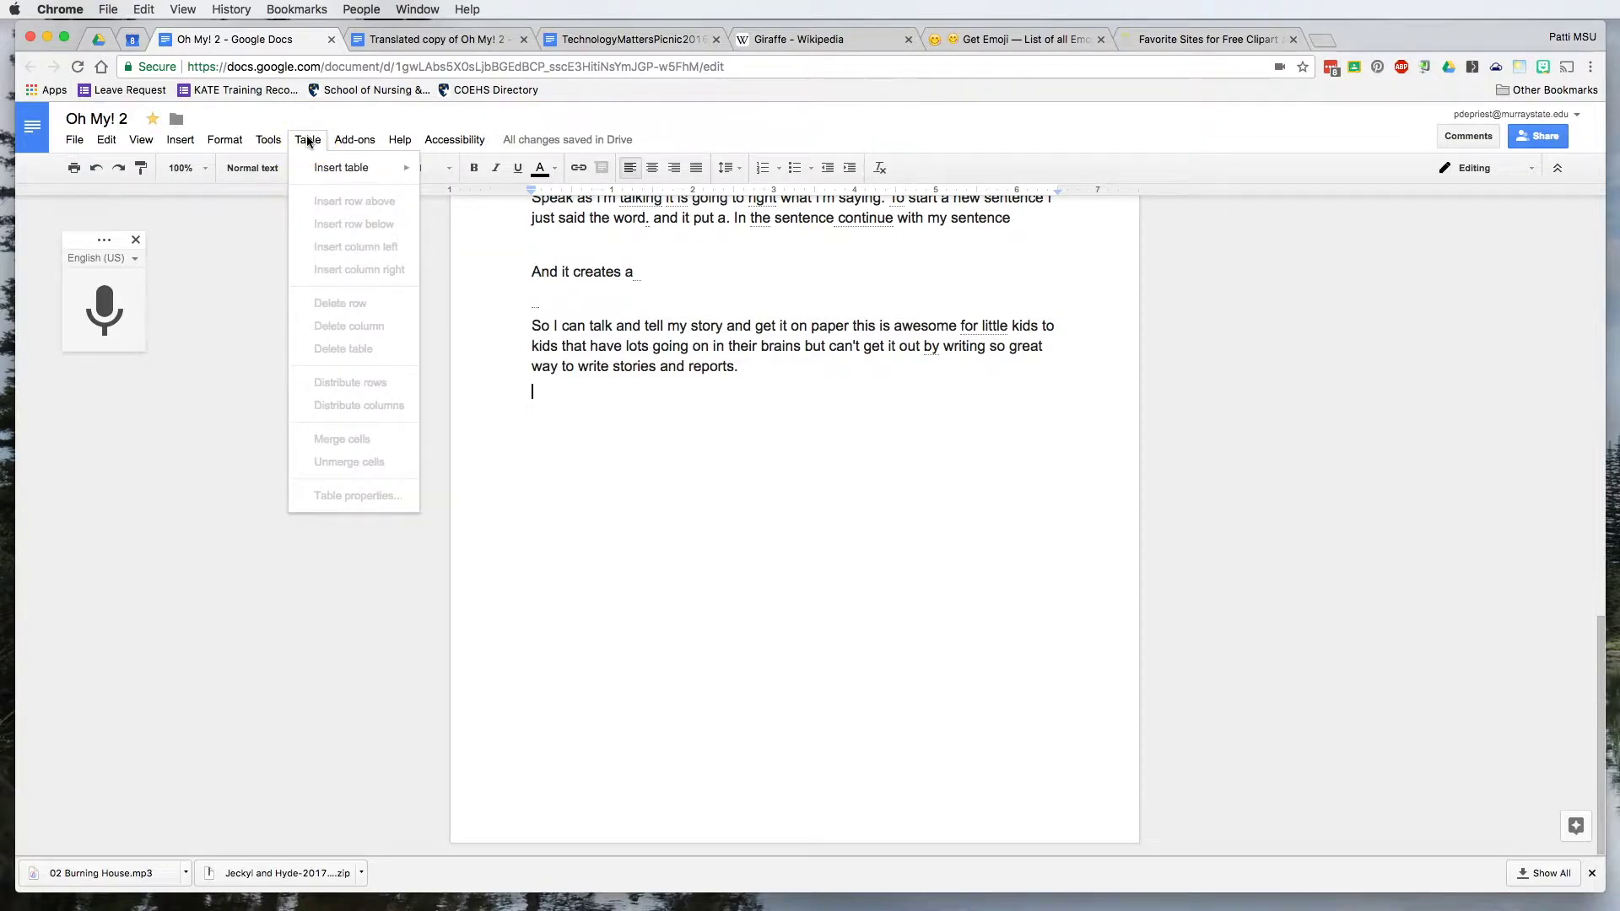
click(354, 141)
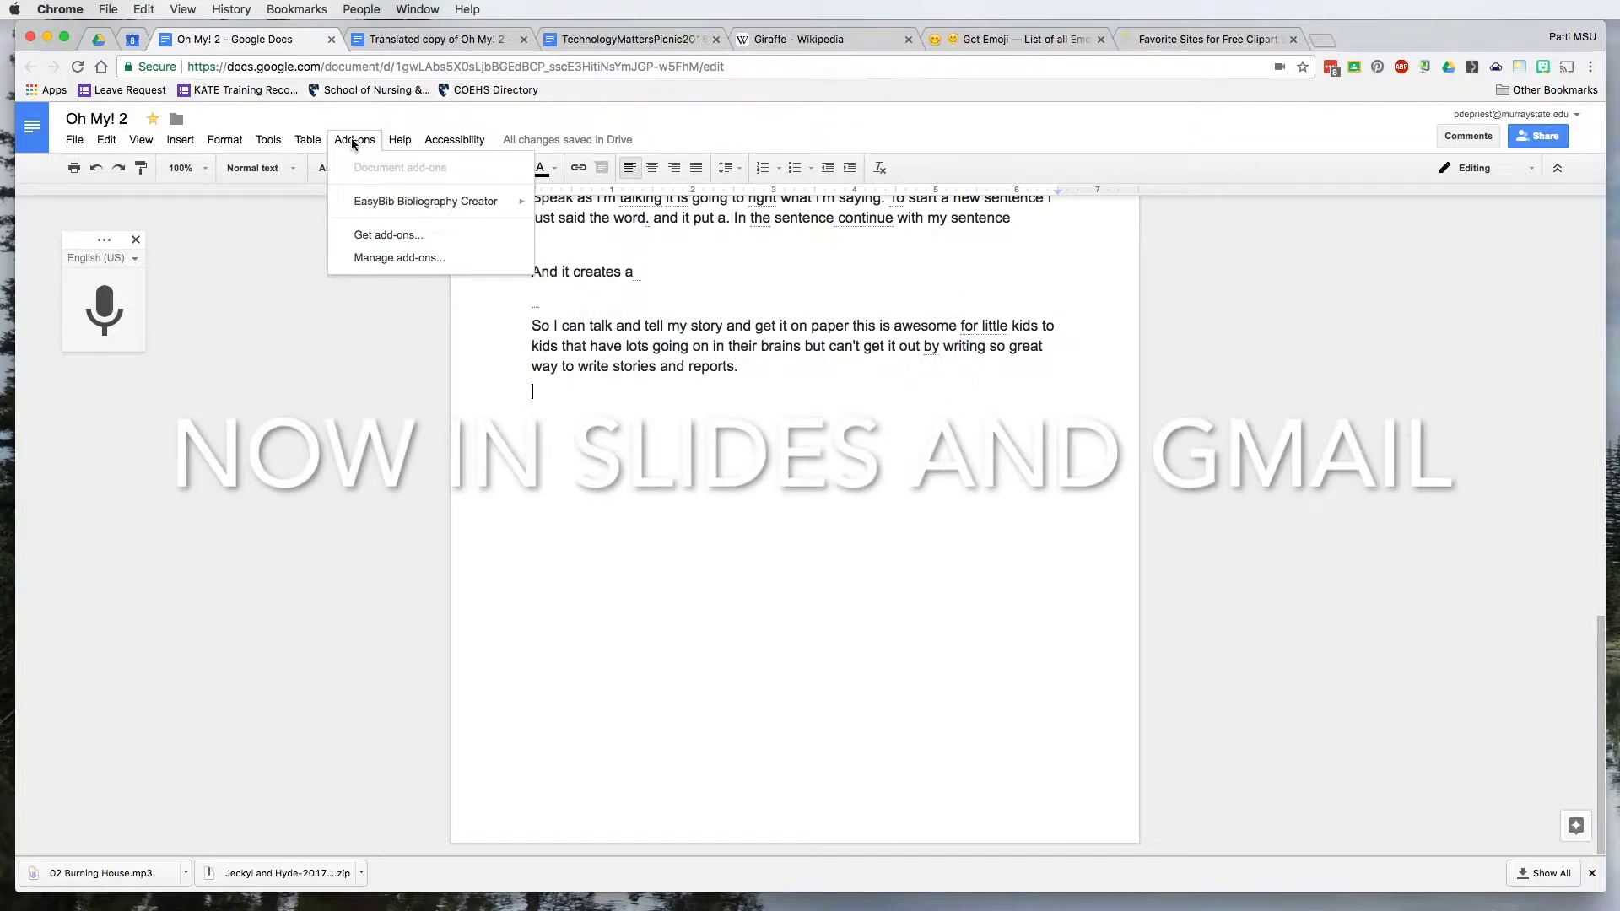
click(404, 203)
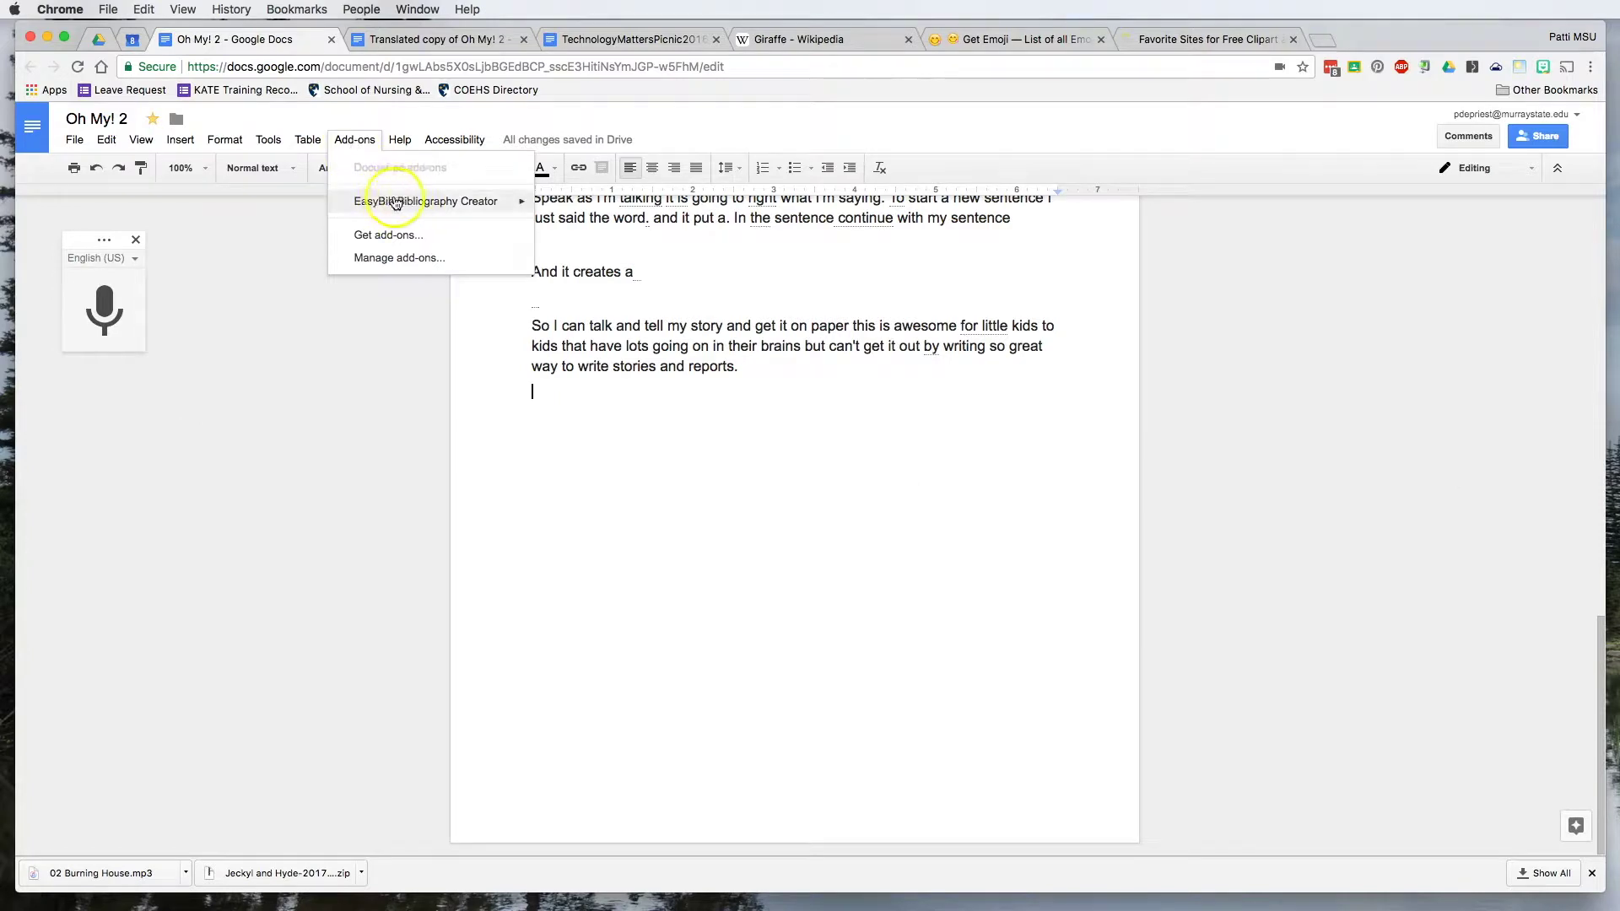
mouse_move(460, 205)
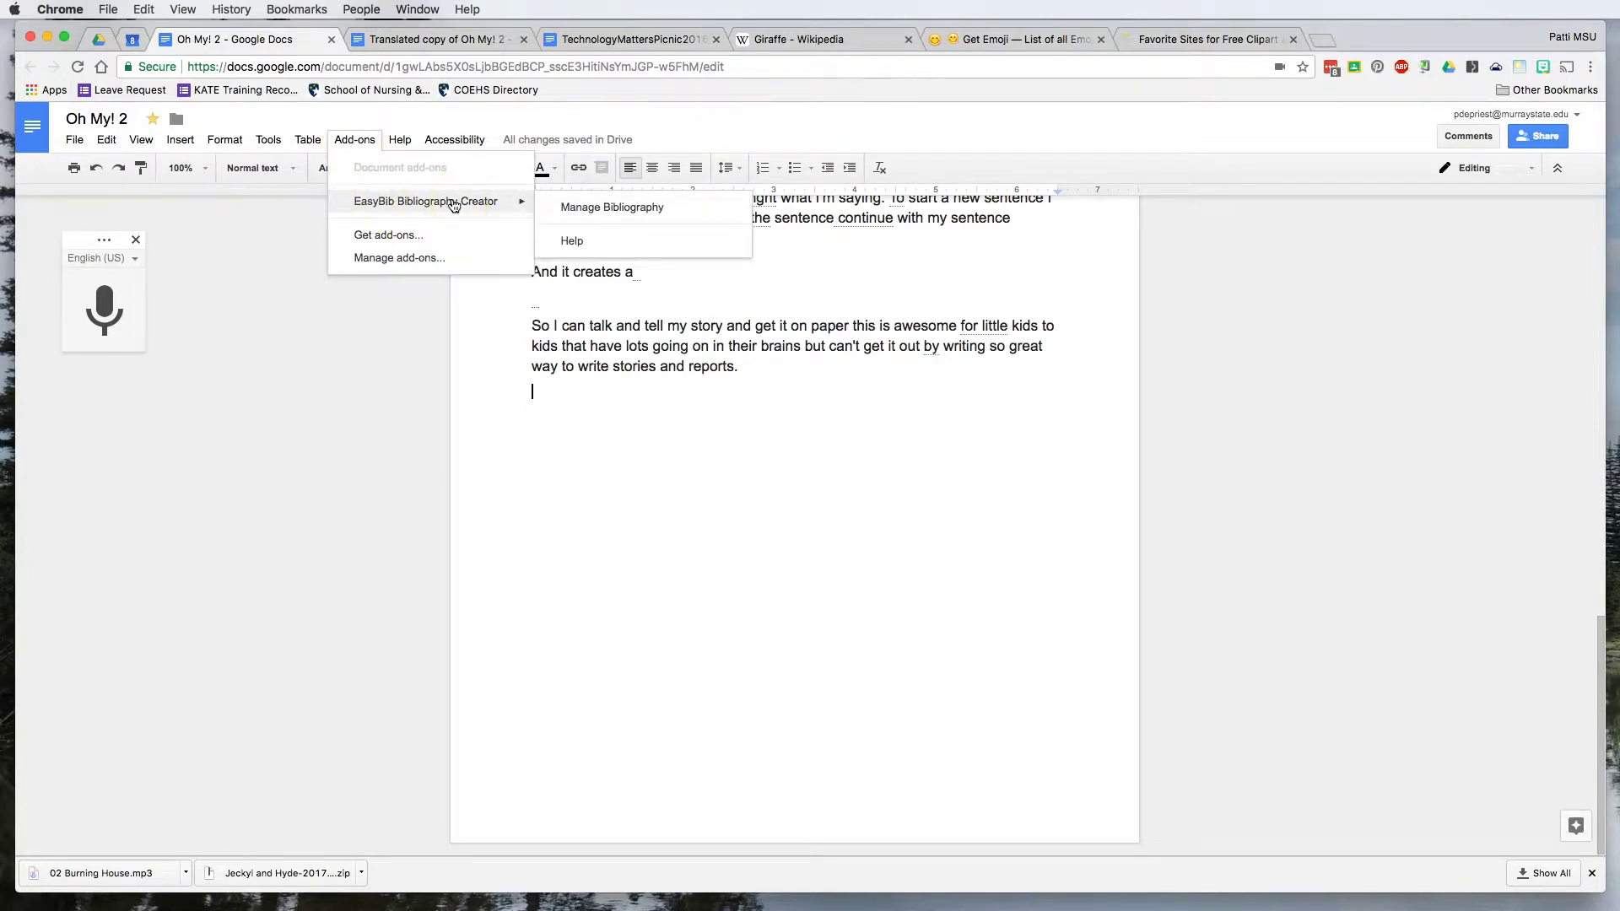
click(599, 206)
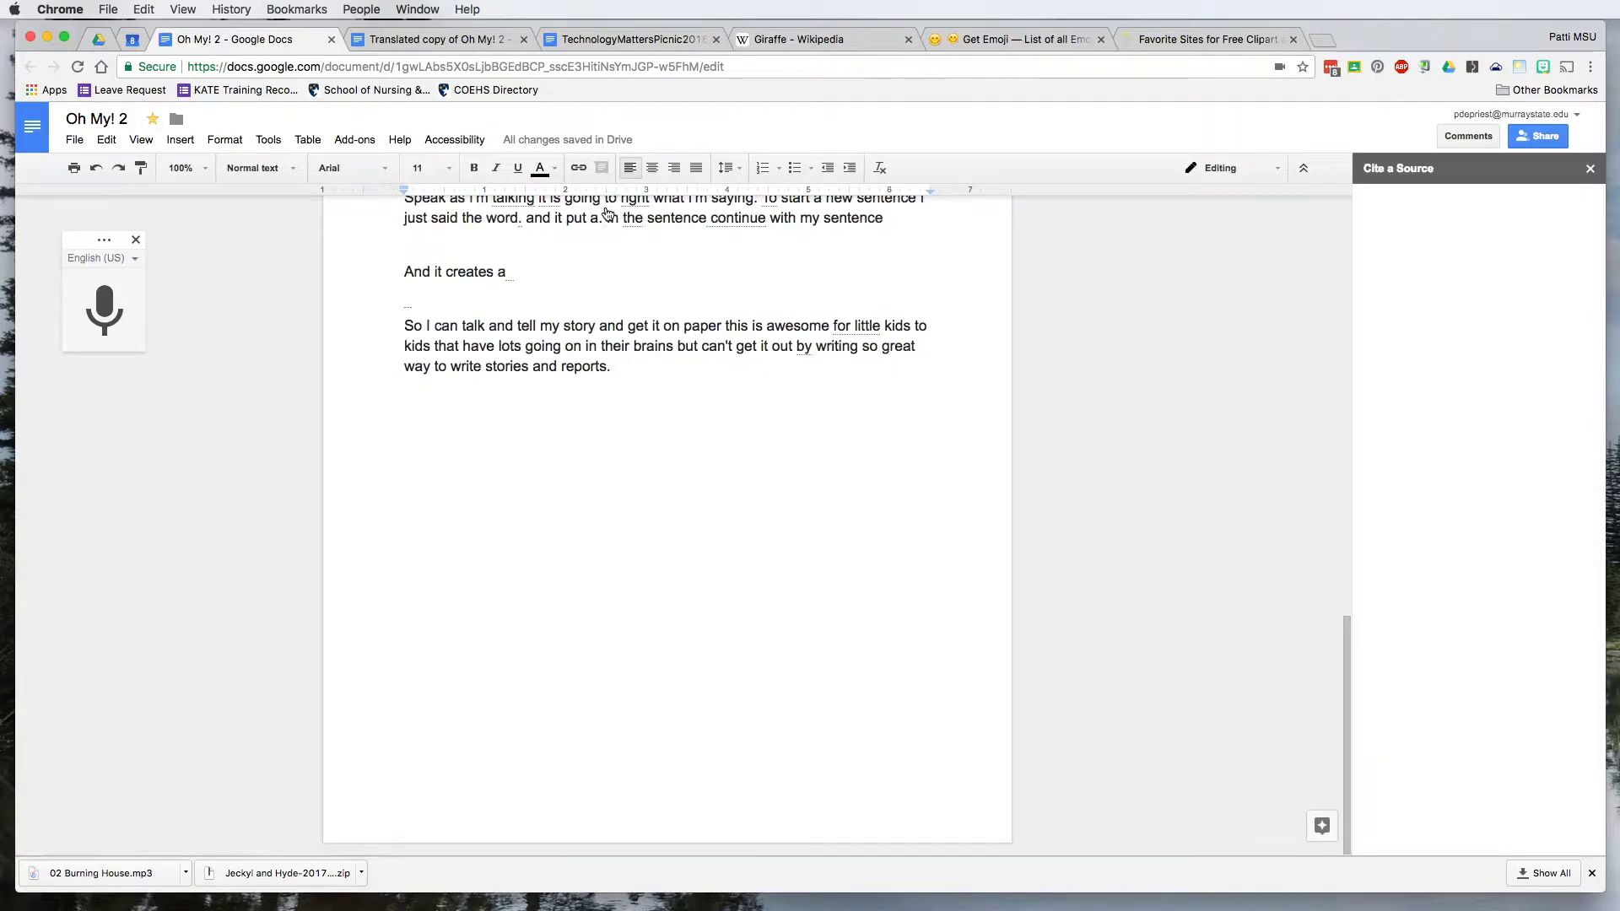
click(1428, 249)
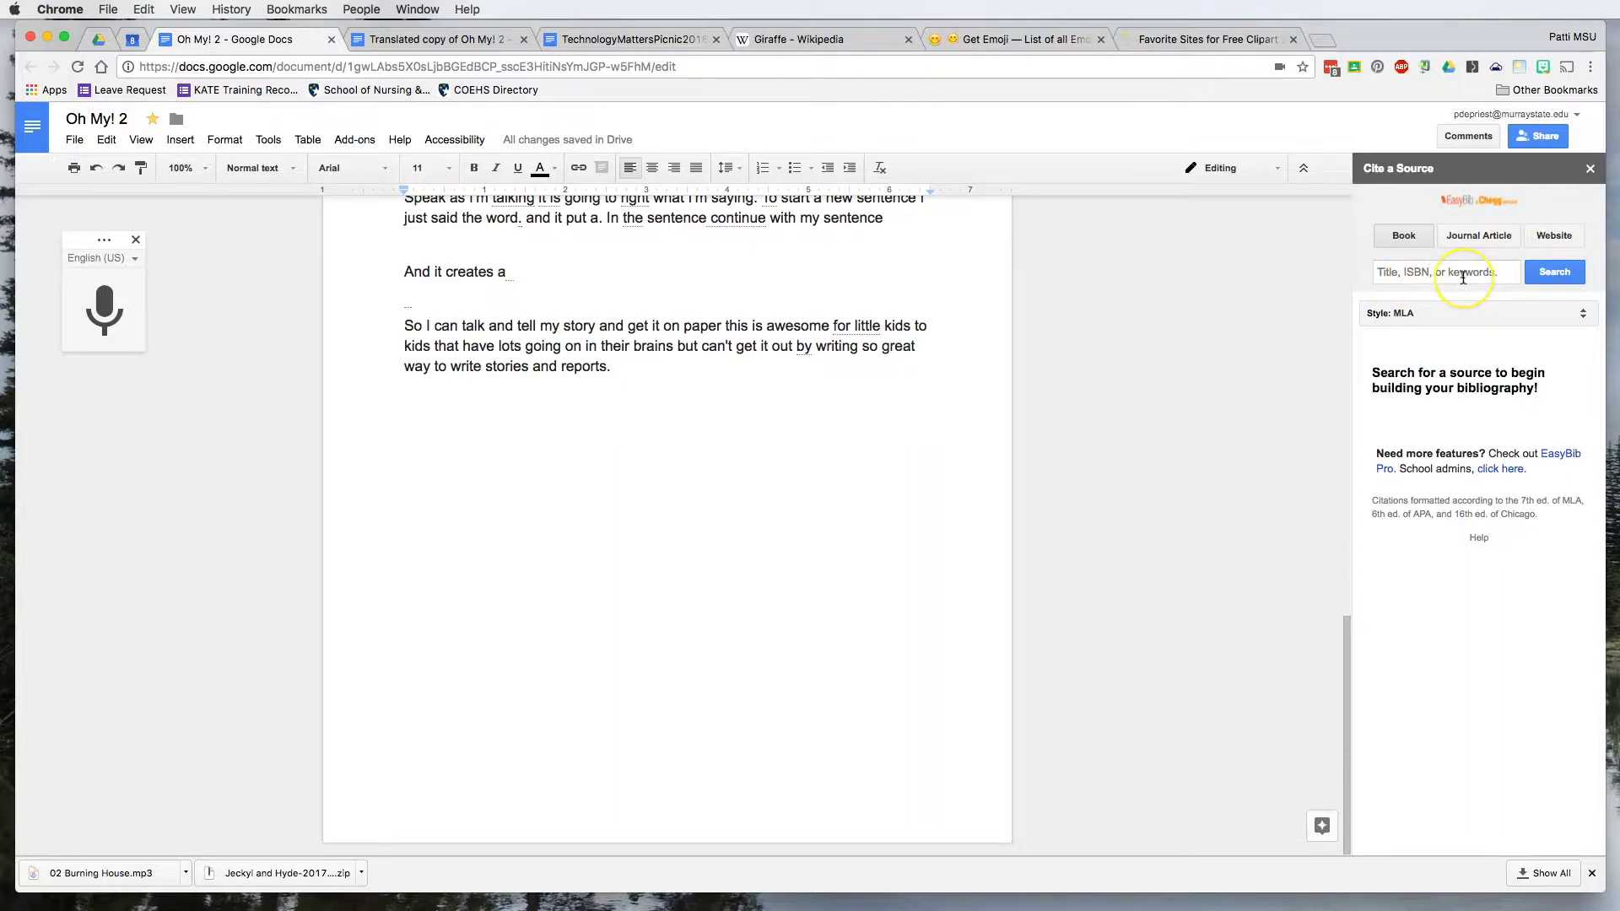
- Try citing the second book search result for "The Book Thief" in MLA style, and remove the citation from the bibliography
click(1414, 271)
text(The Book Thief)
click(1557, 273)
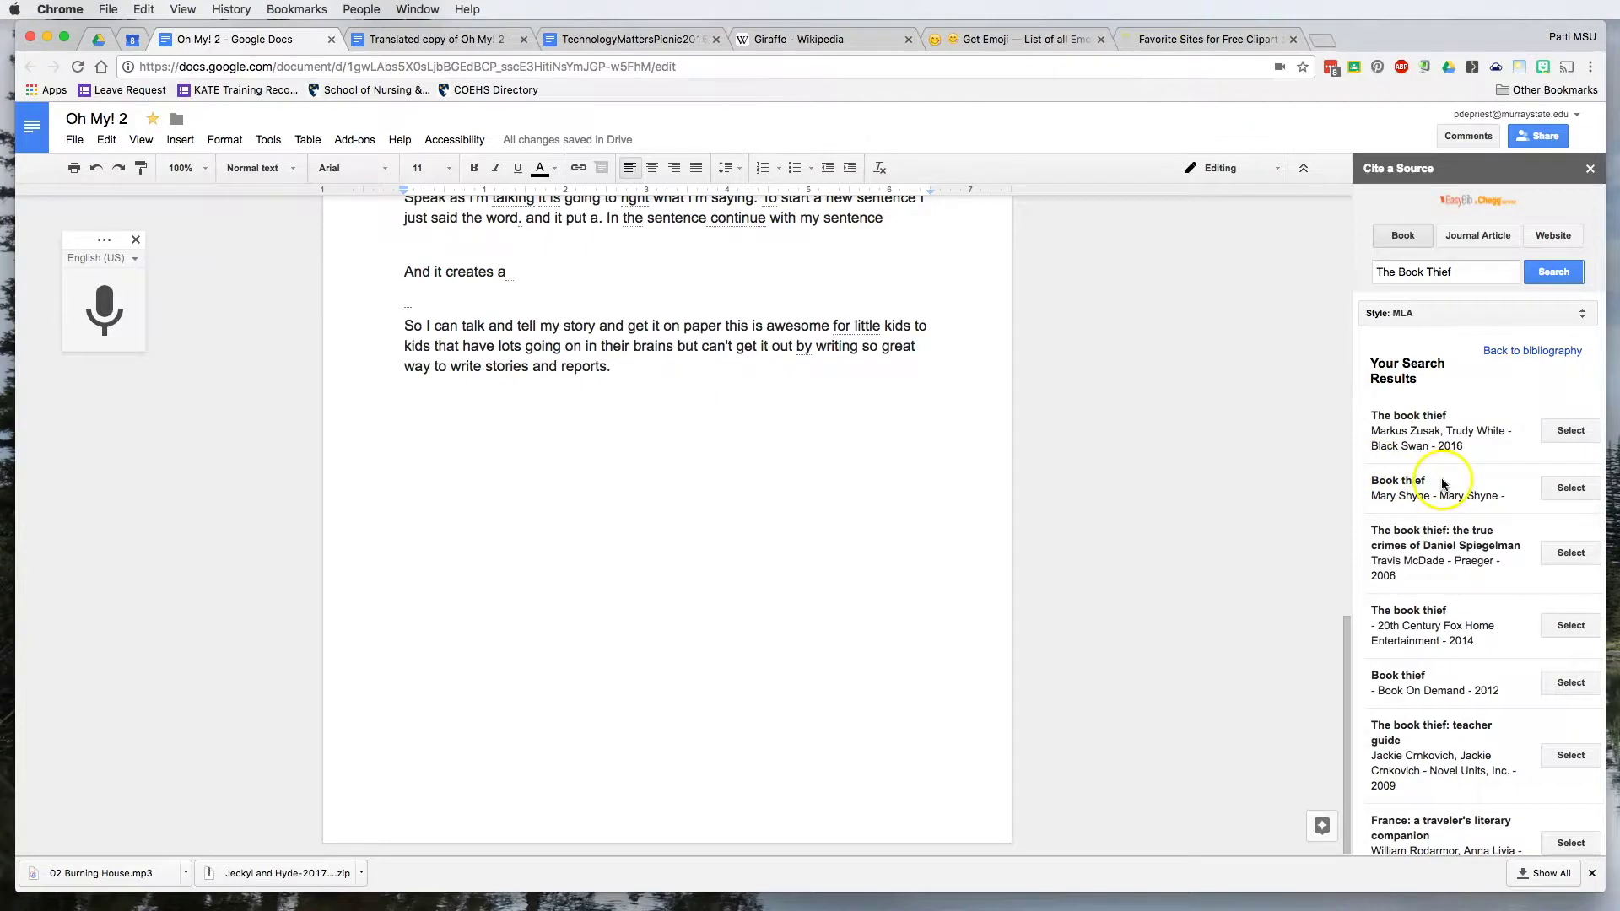
scroll(1439, 485, down, 2)
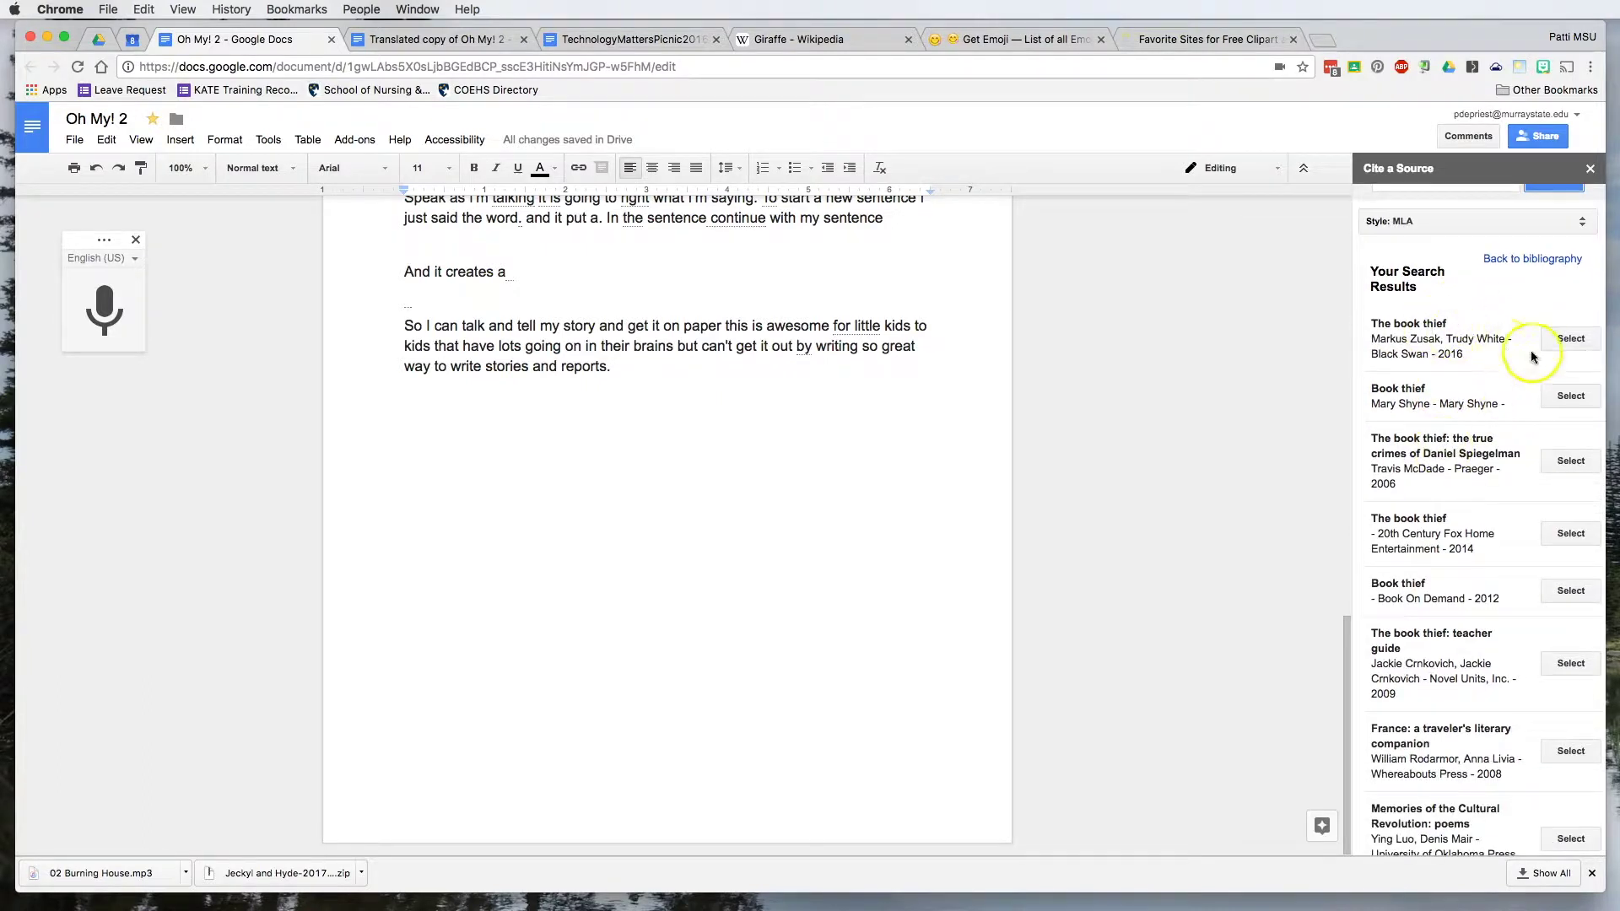
click(1571, 397)
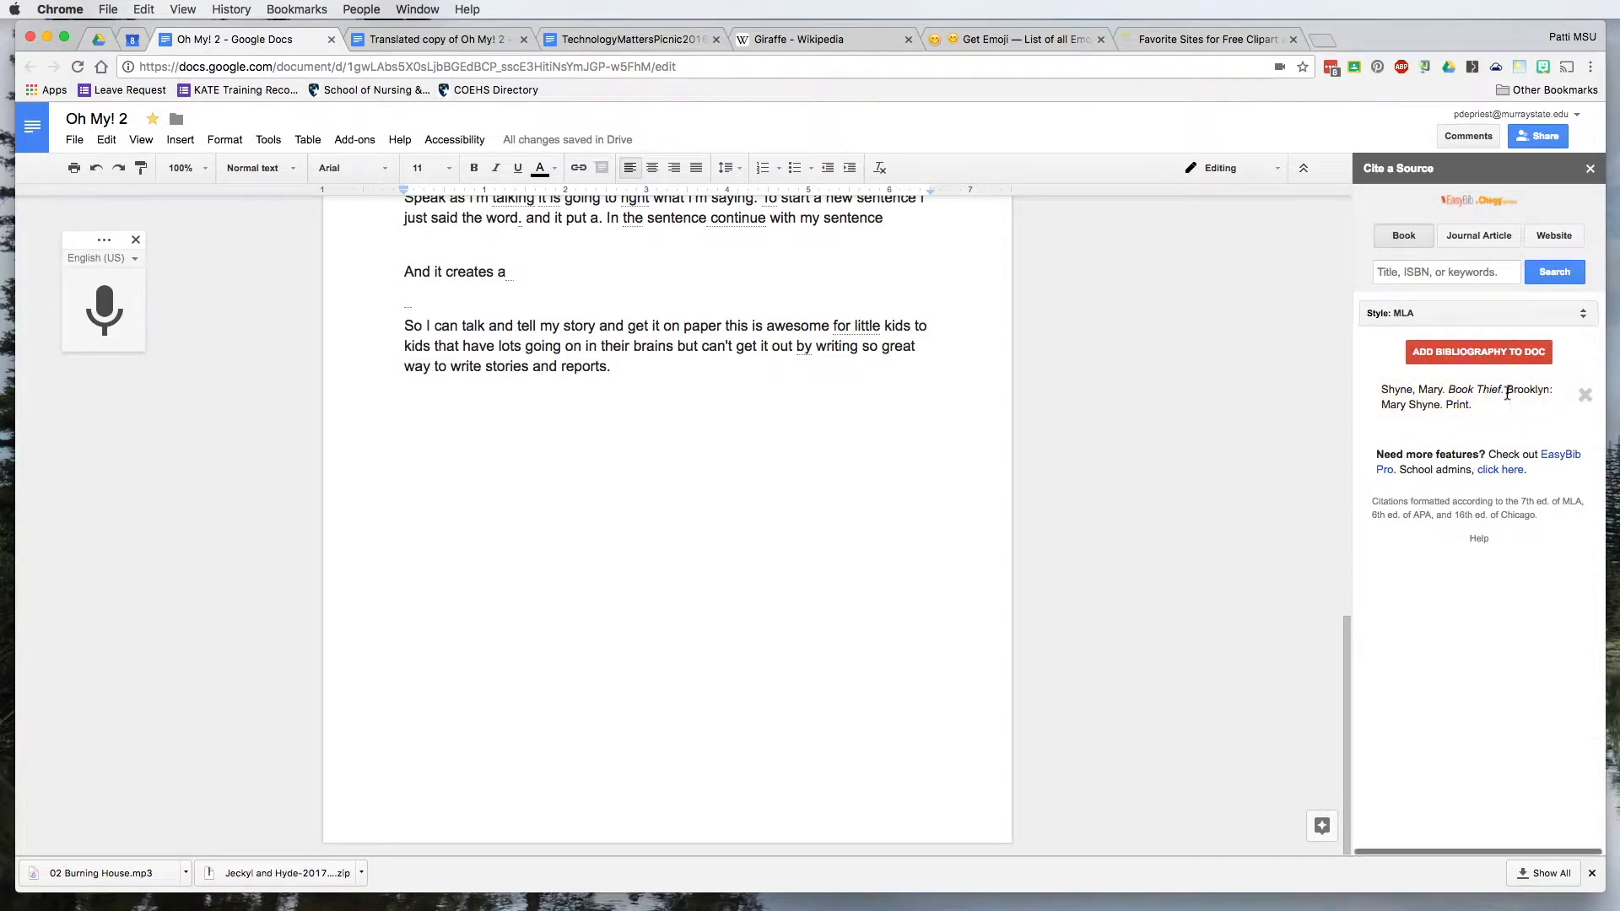
click(1585, 397)
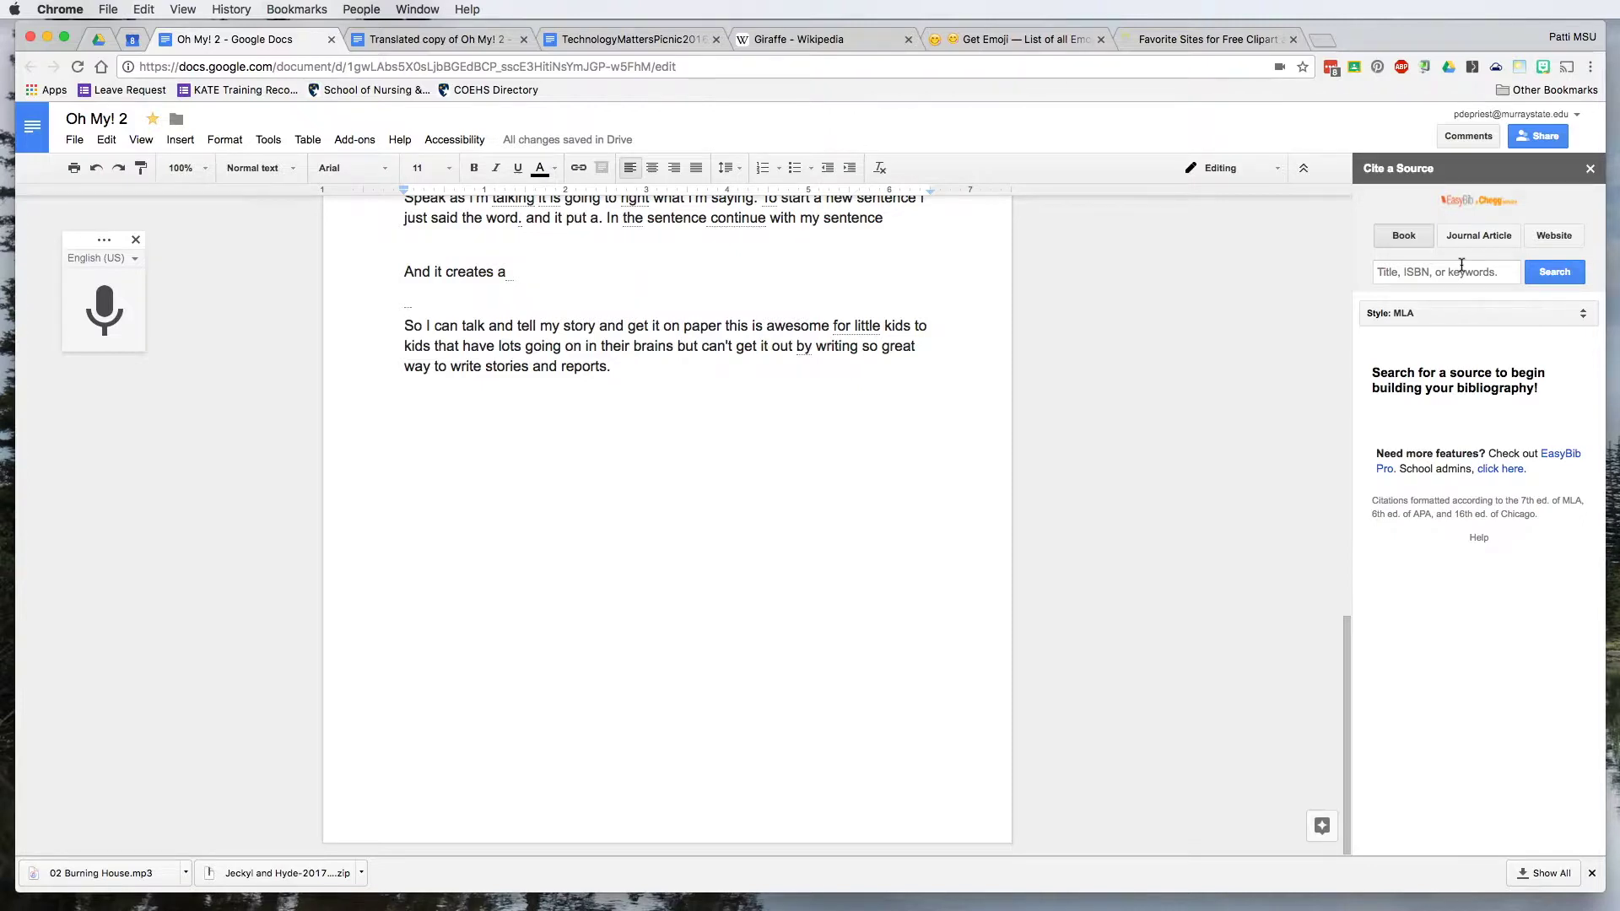
- Open the feedback form for reporting a problem and examine its description and screenshot options
click(400, 140)
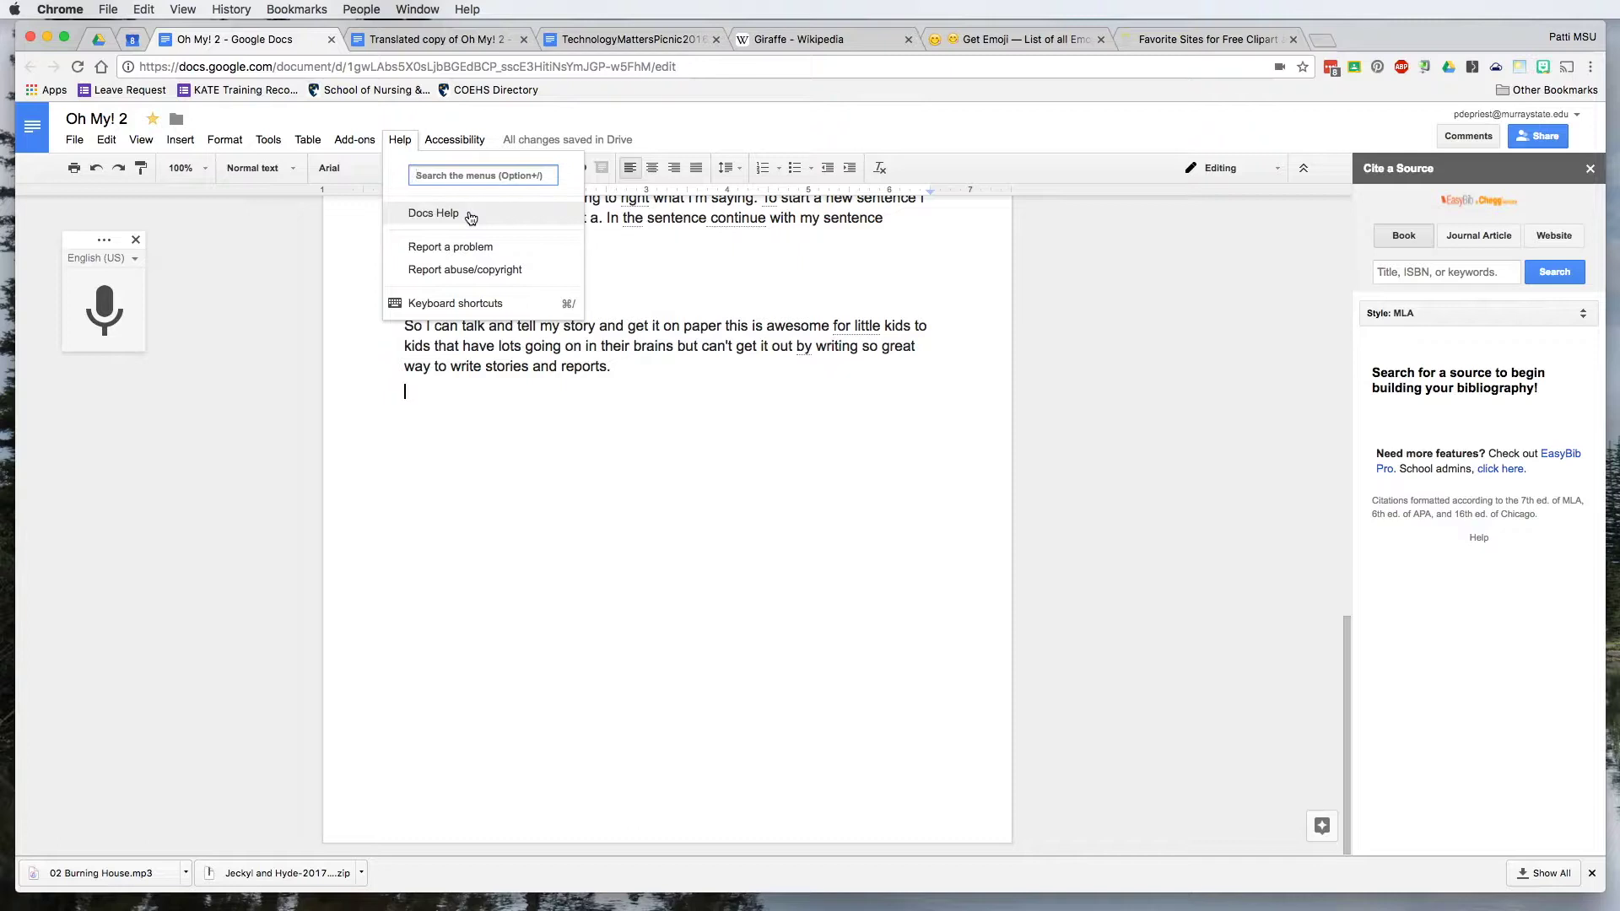
click(468, 251)
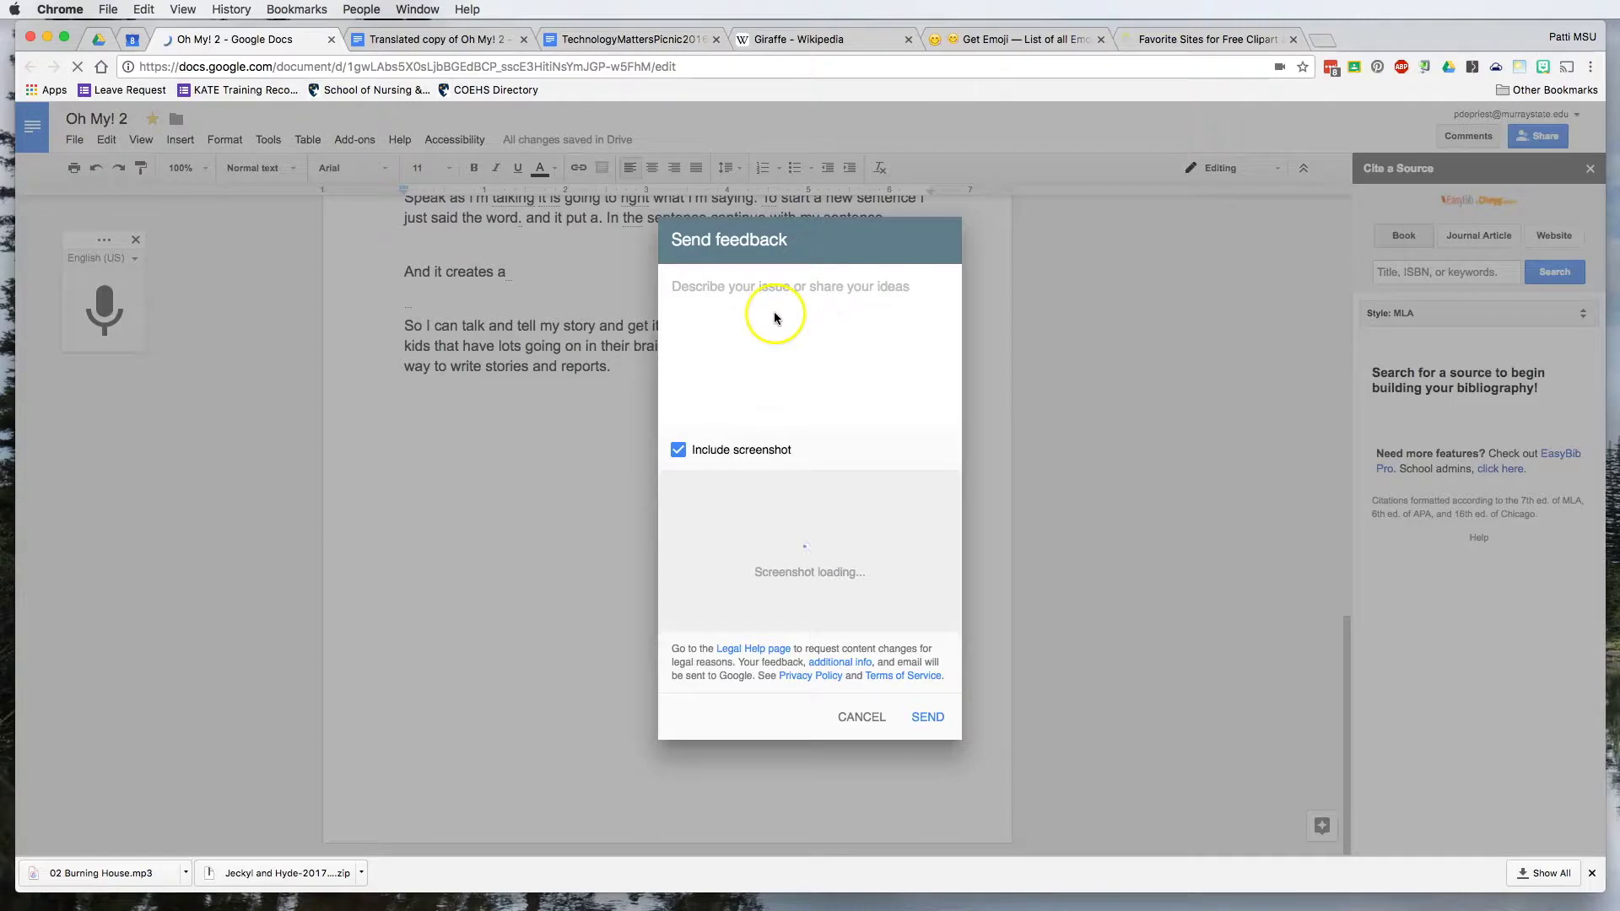
click(694, 294)
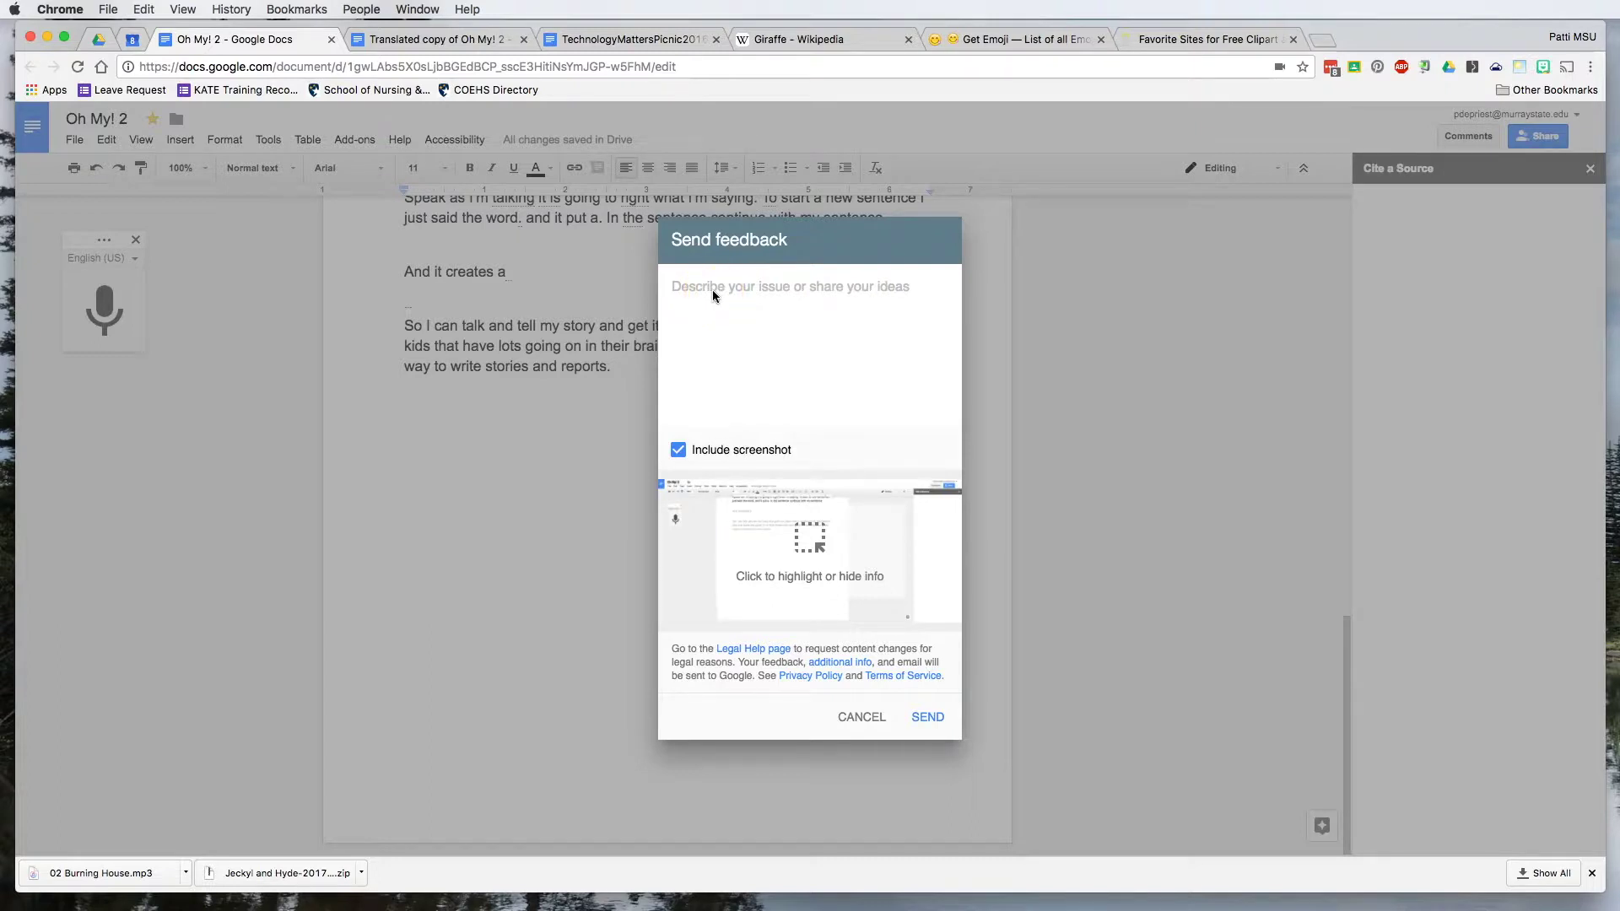
click(860, 291)
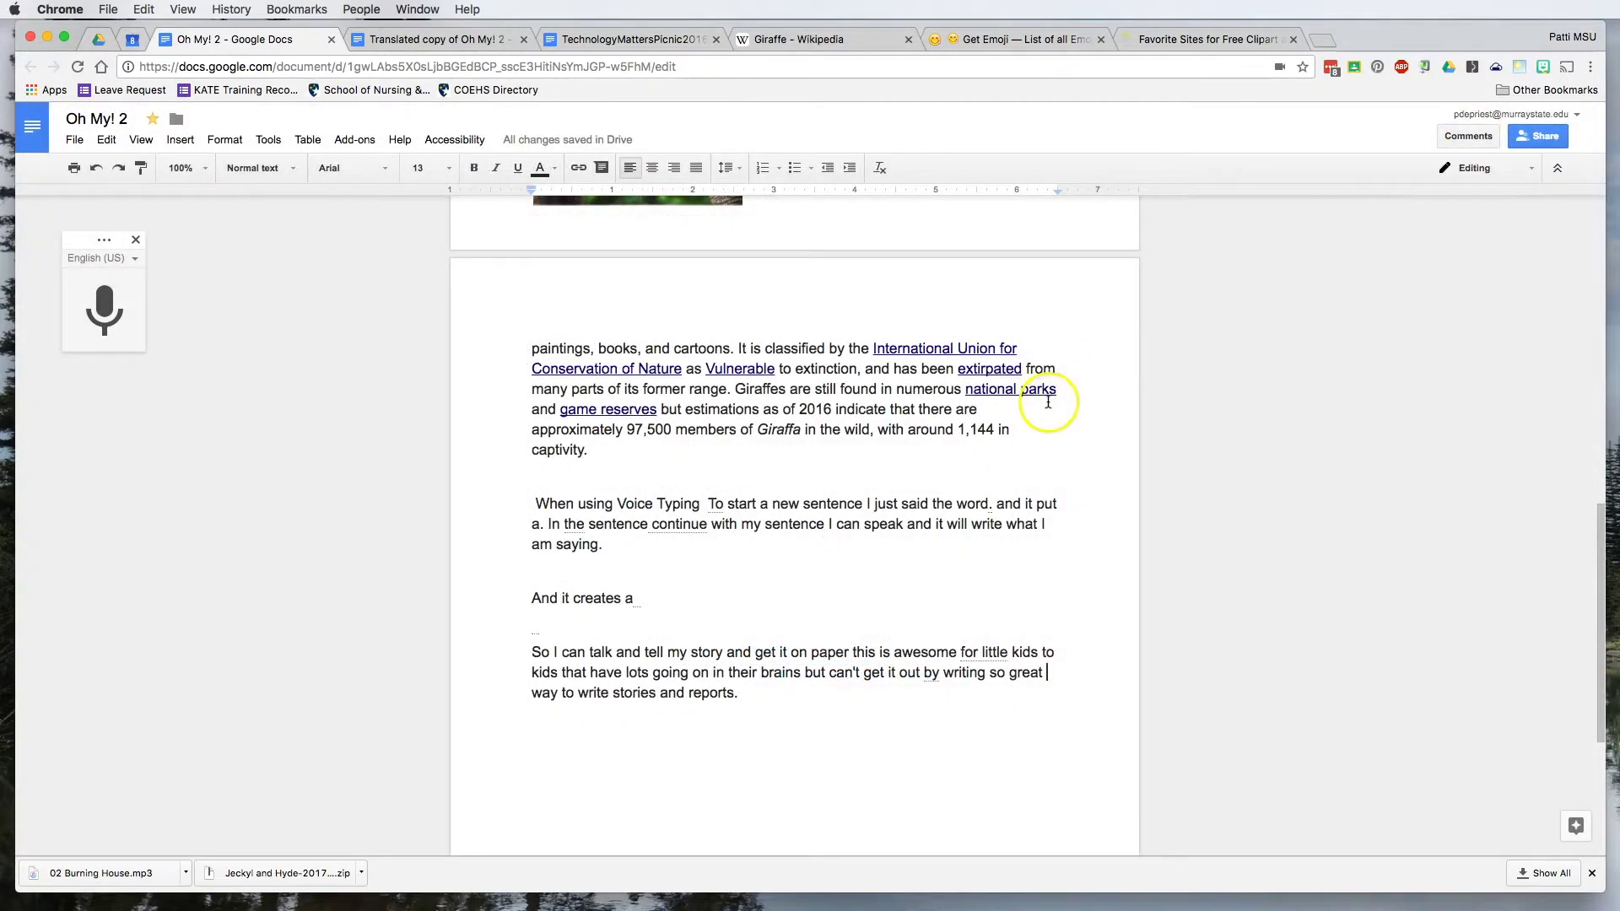
- Add the comment "Rewrite. This is not well written." to the document's opening giraffe paragraph
scroll(1046, 388, up, 3)
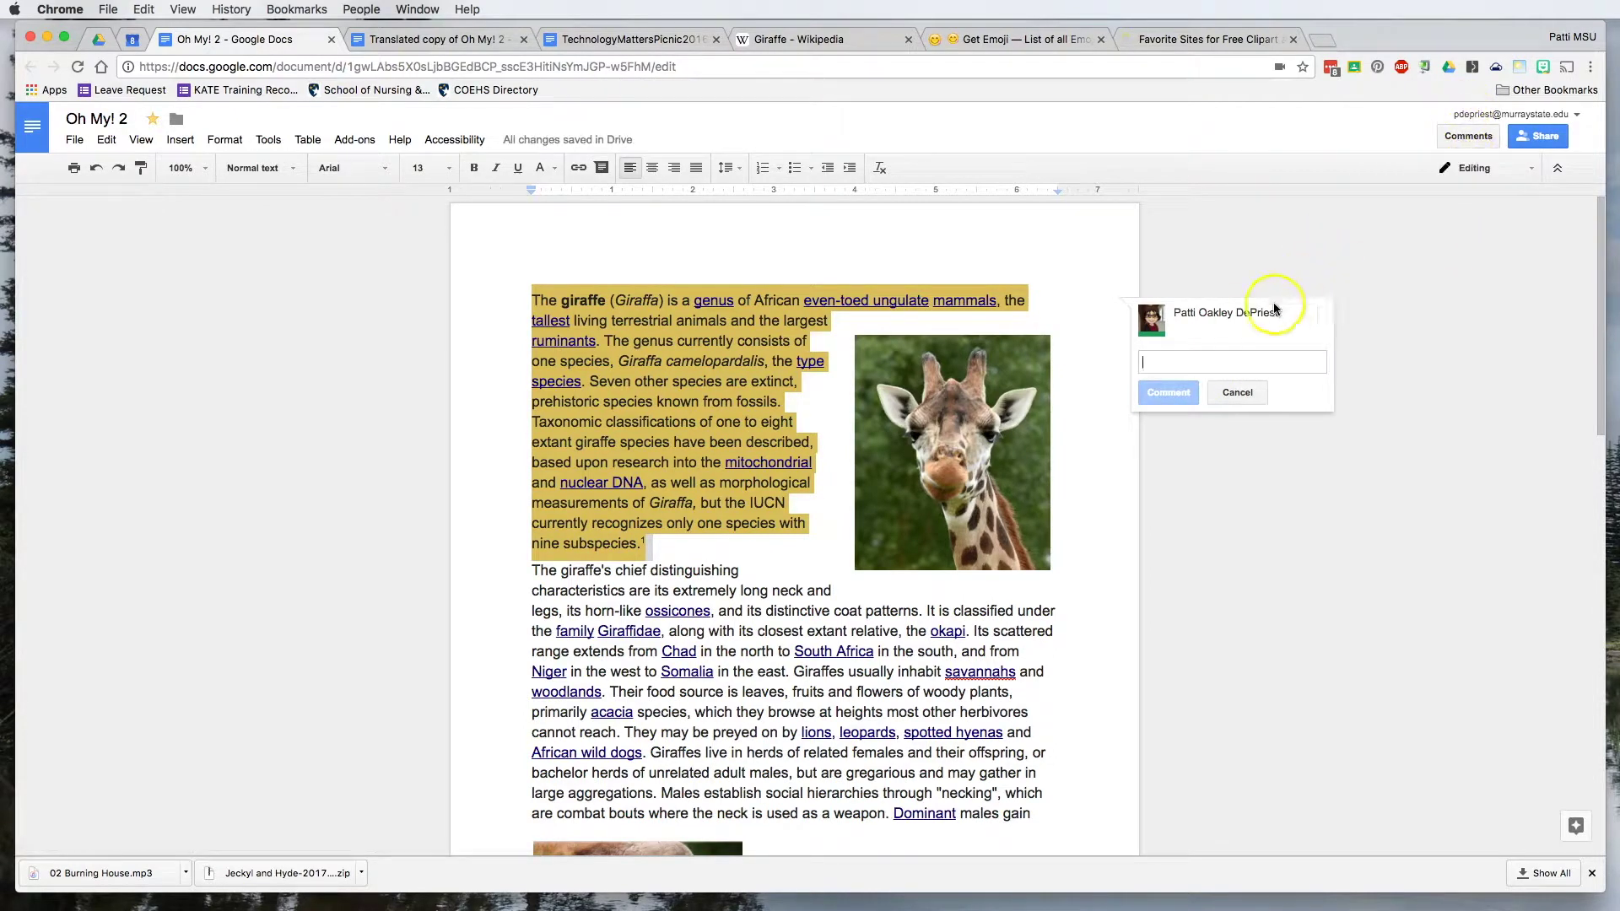
text(Rewrite.  This is not well written)
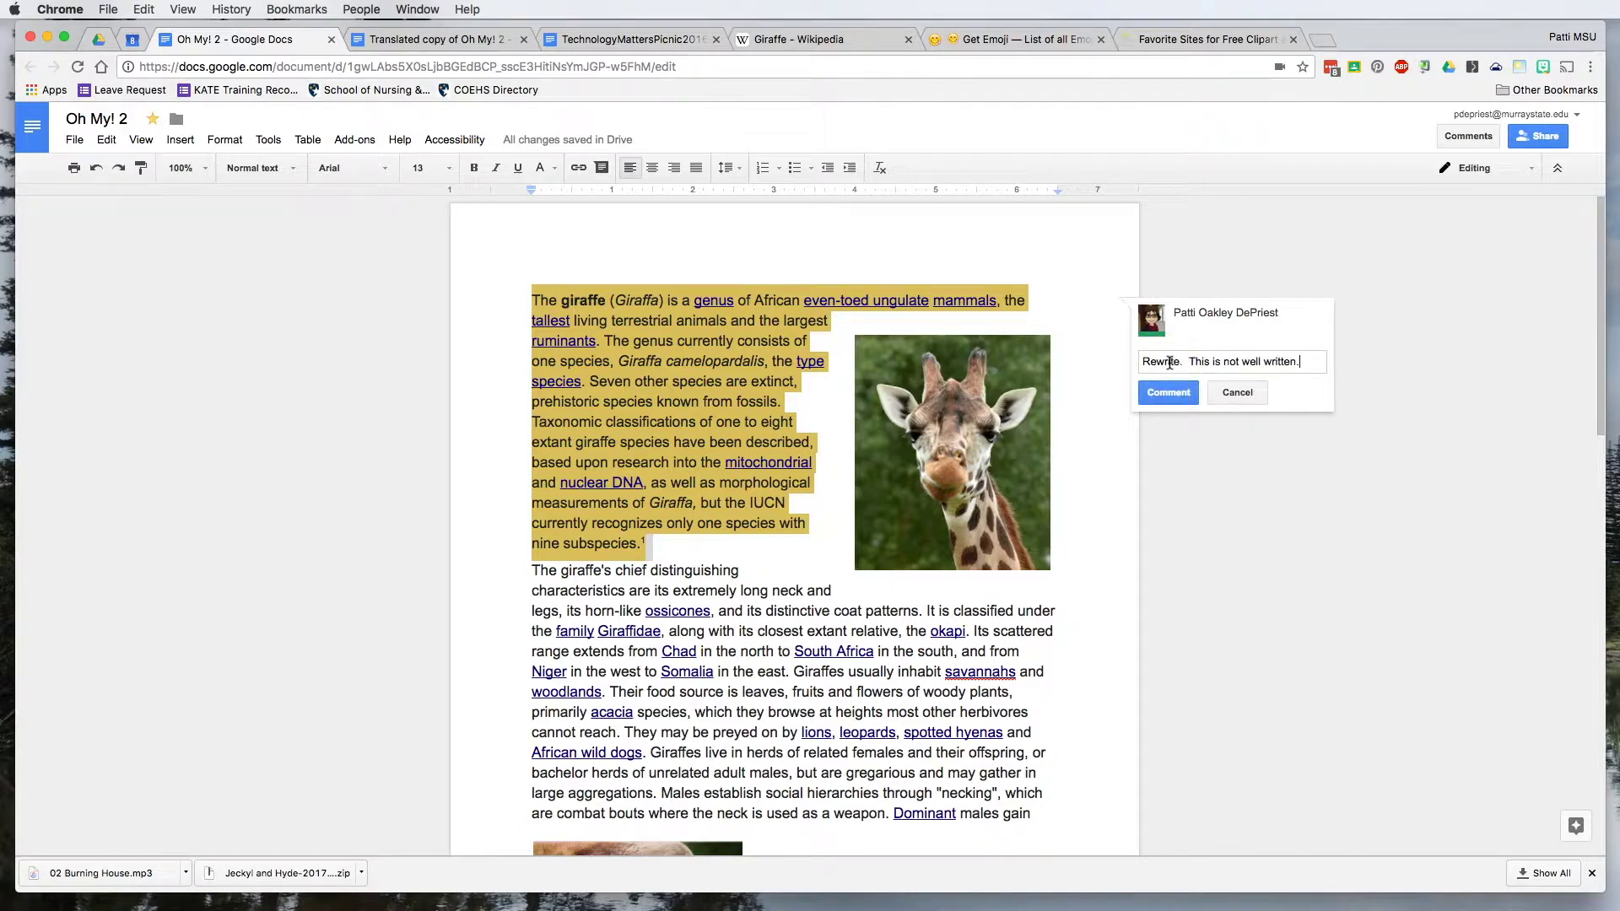
click(1169, 393)
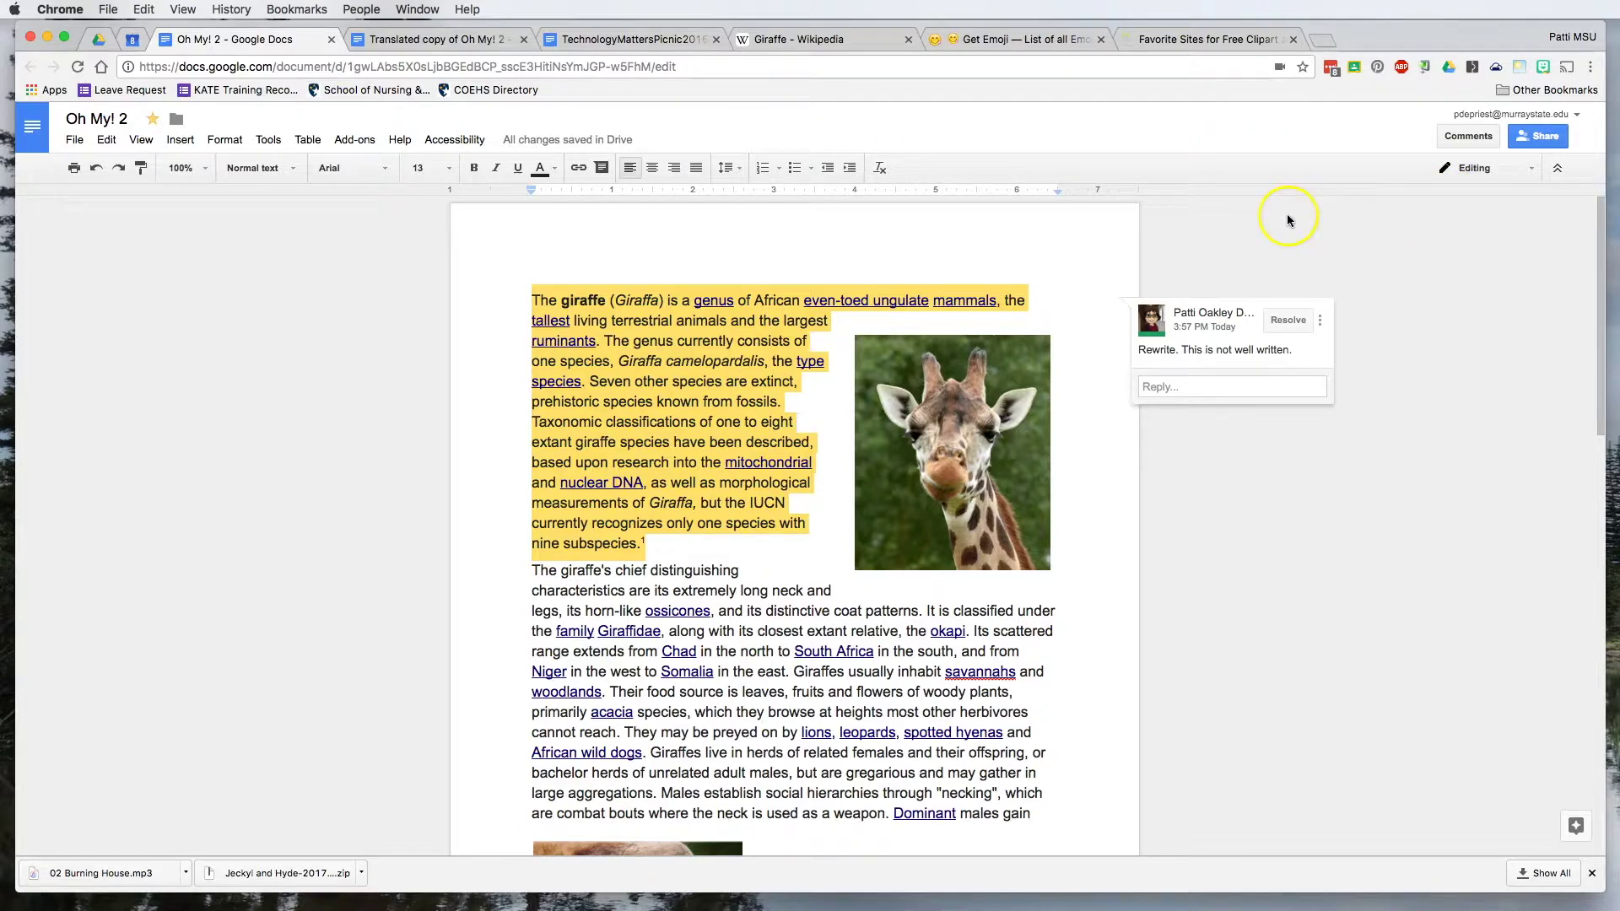
- Review the document's comment and suggestion history, and switch to the TechnologyMattersPicnic2016 document
click(1472, 135)
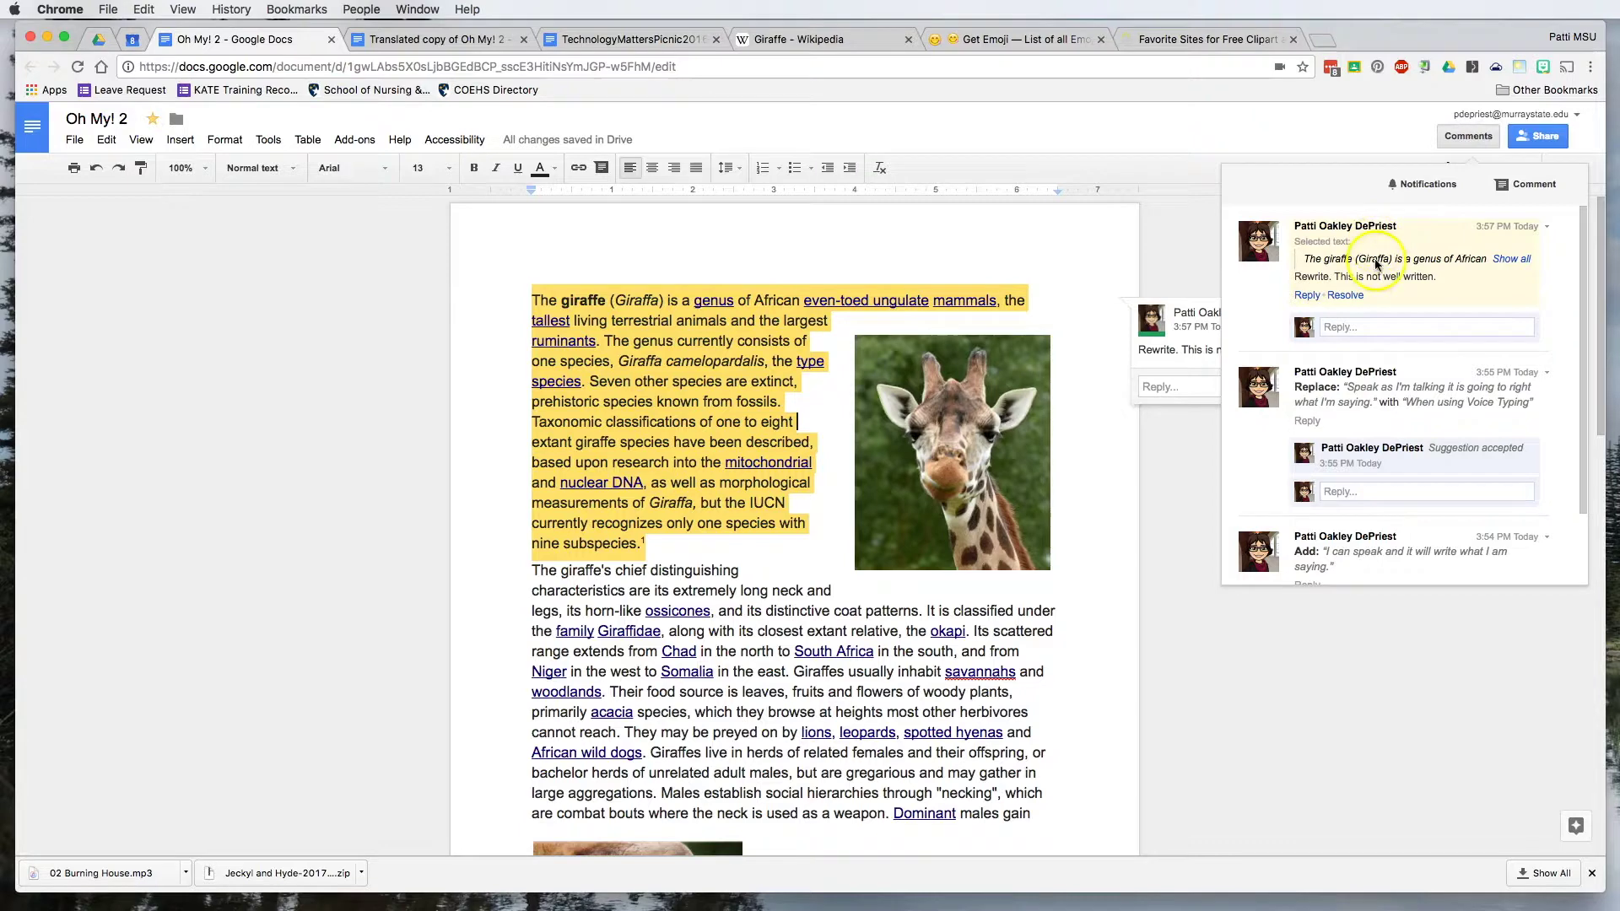
click(1409, 391)
scroll(1408, 389, up, 2)
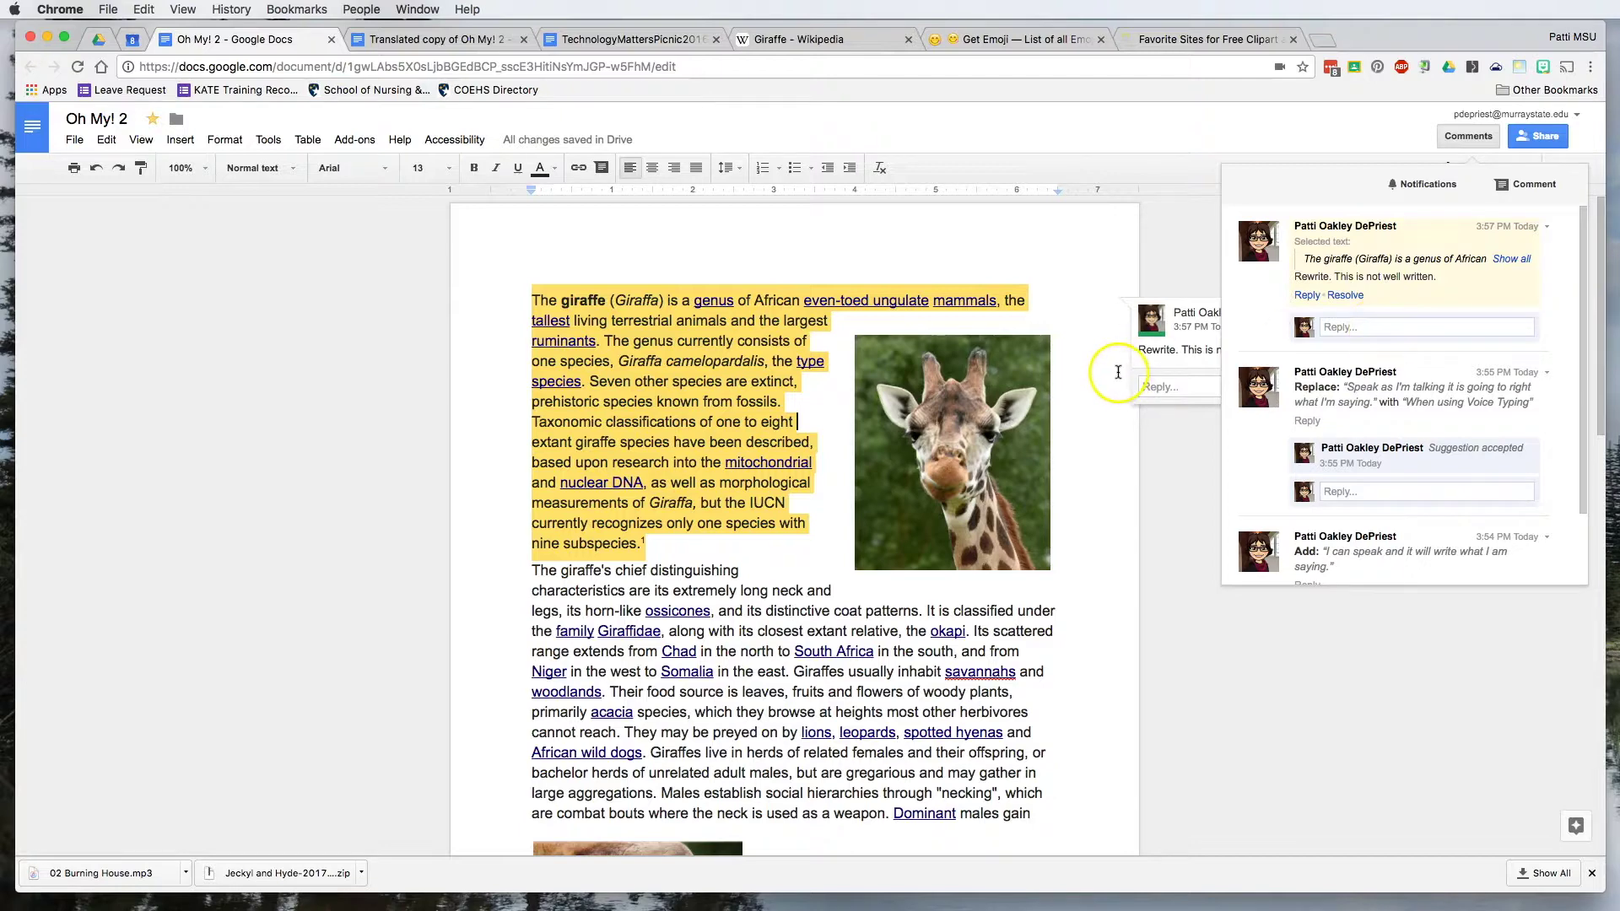
click(704, 41)
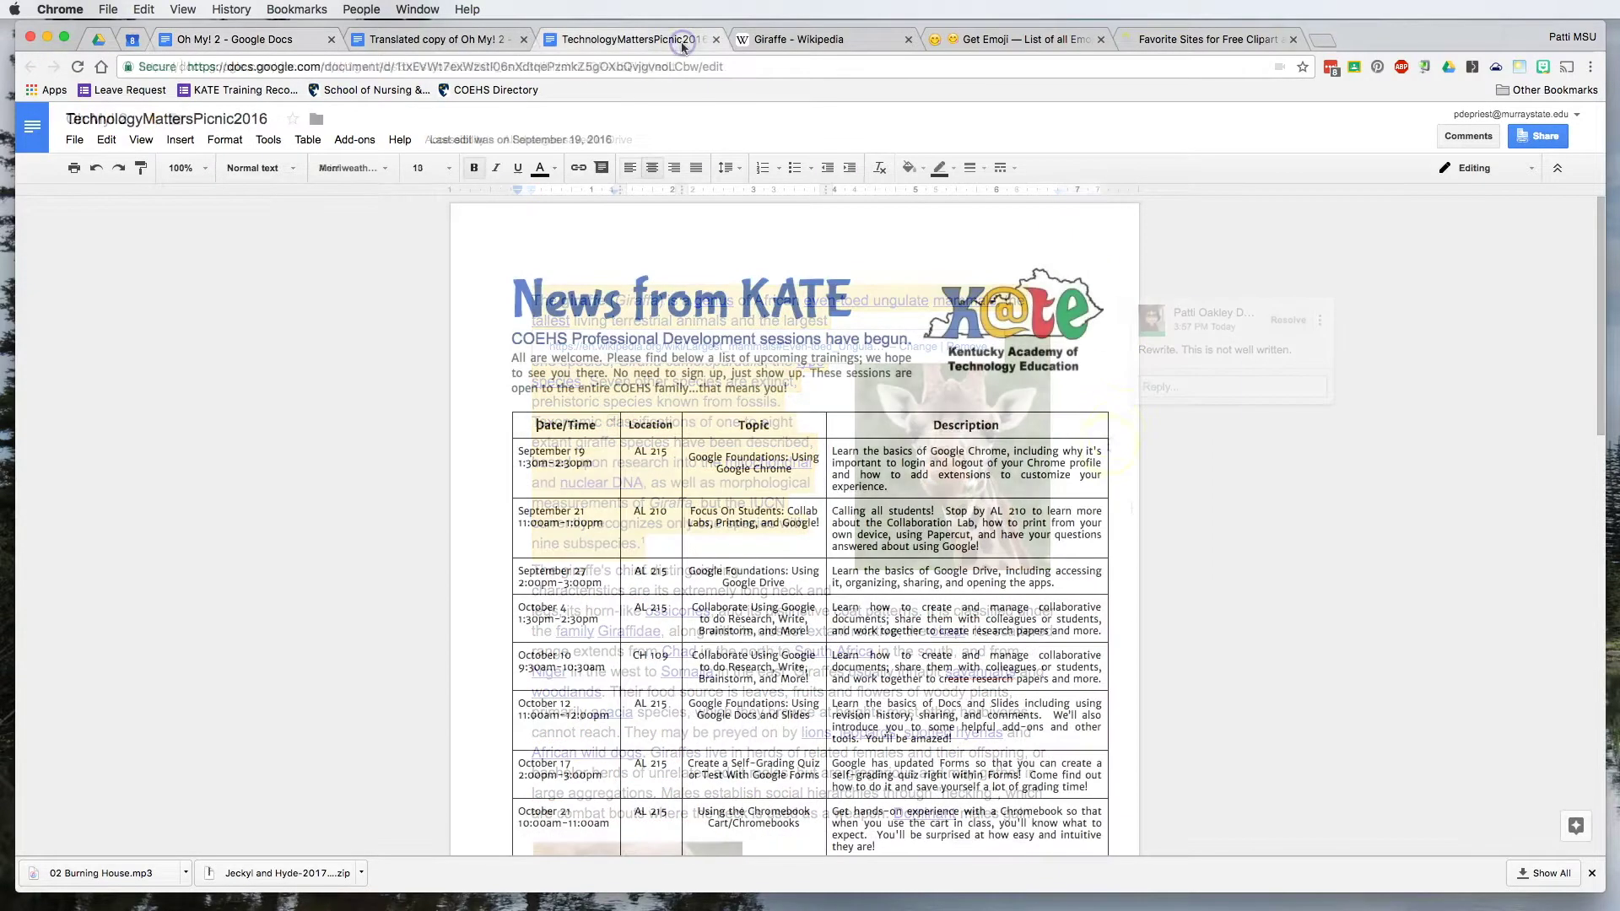
- Start a comment on the September 19 session's description in the schedule table, and discard it
click(835, 453)
drag(834, 453, 1103, 487)
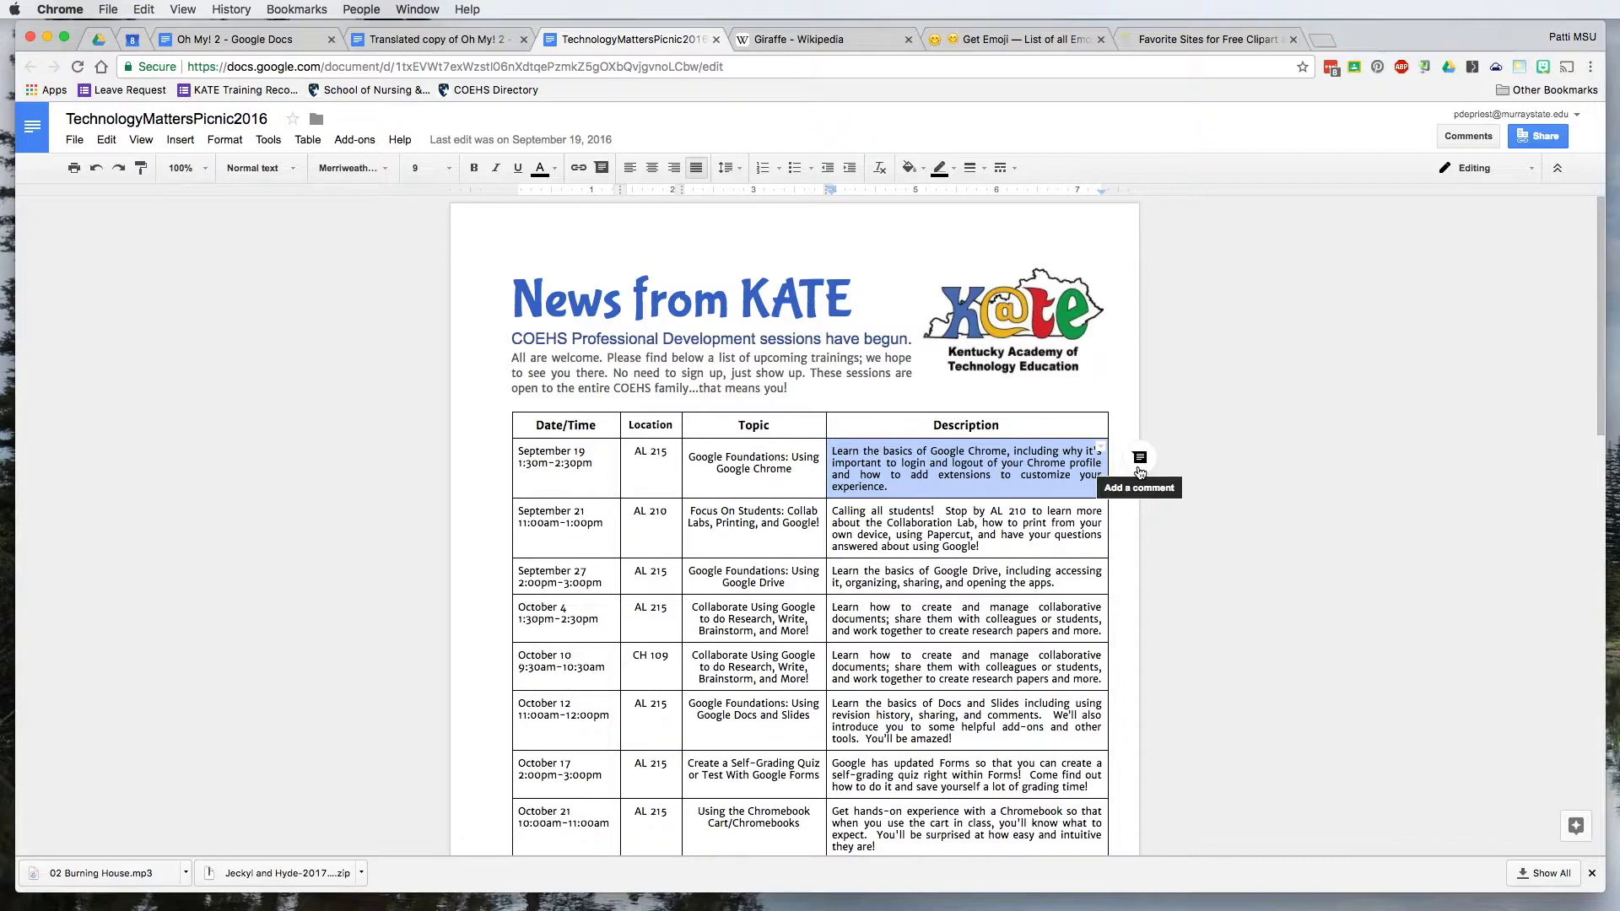
click(1139, 465)
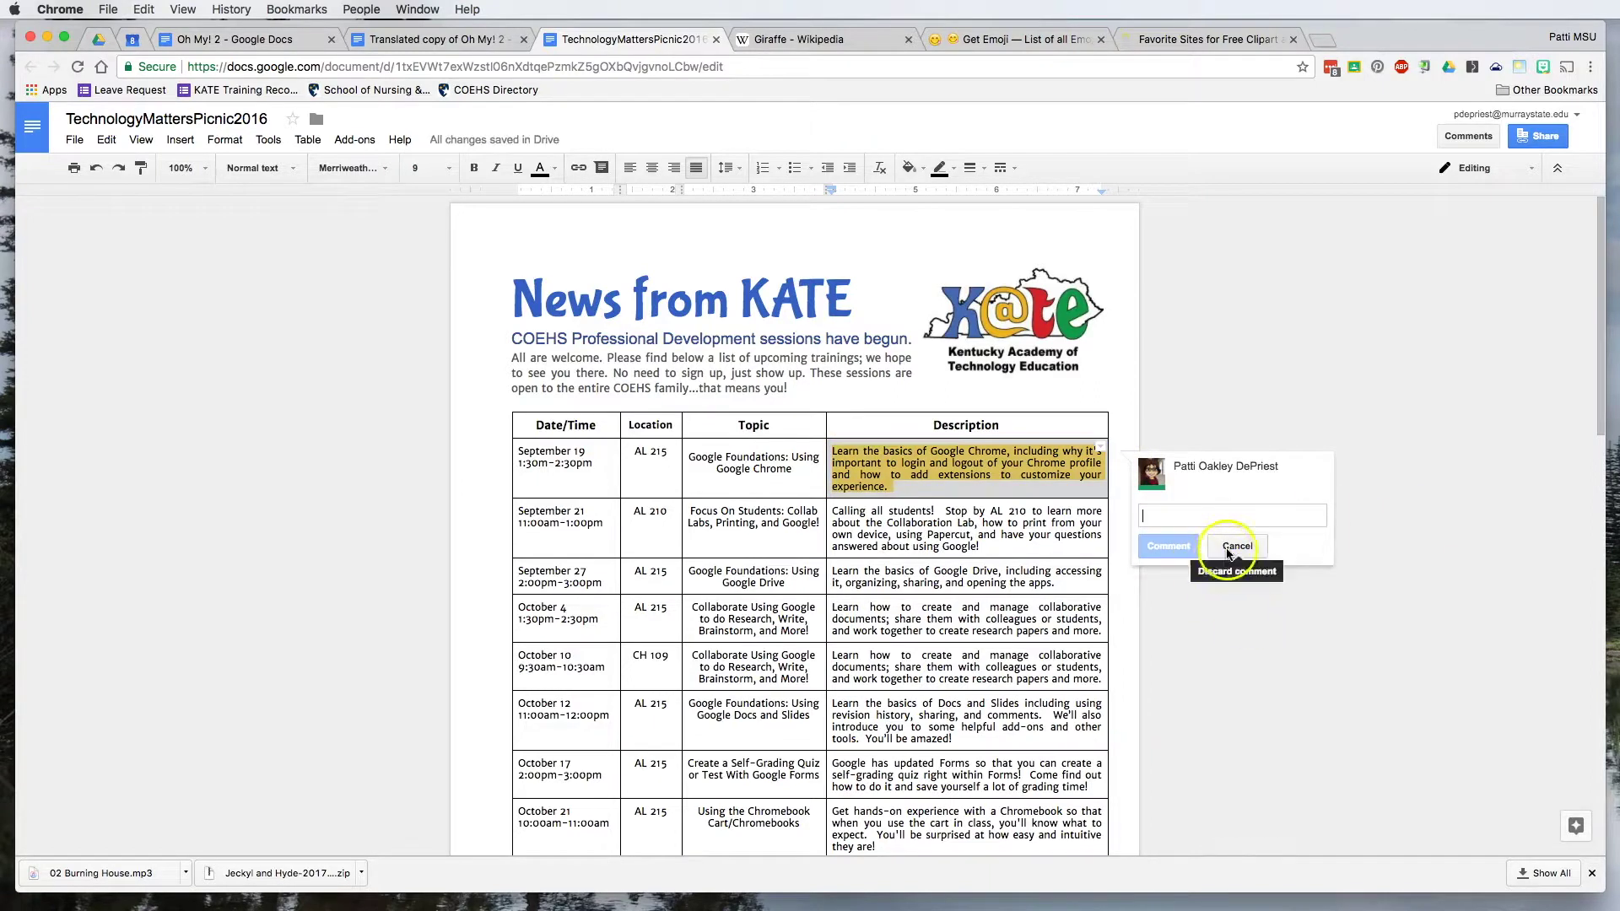
click(1237, 546)
click(1469, 136)
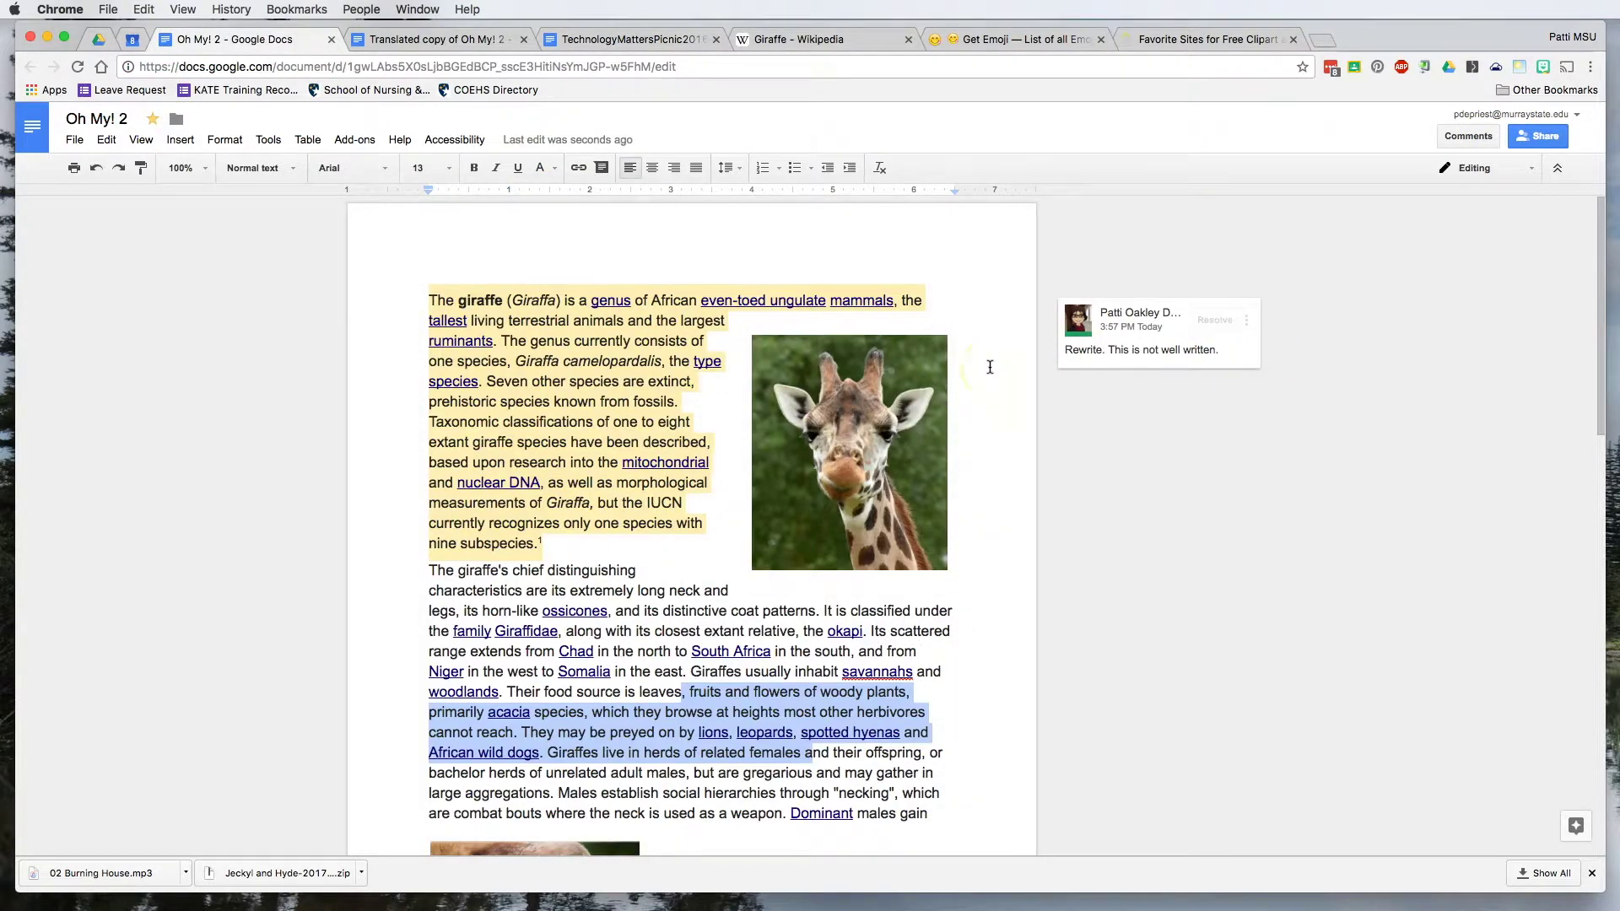
- Start a new comment on the selected passage about the giraffe's food and predators, mentioning a suggested colleague with +
click(967, 287)
click(1069, 443)
click(1473, 136)
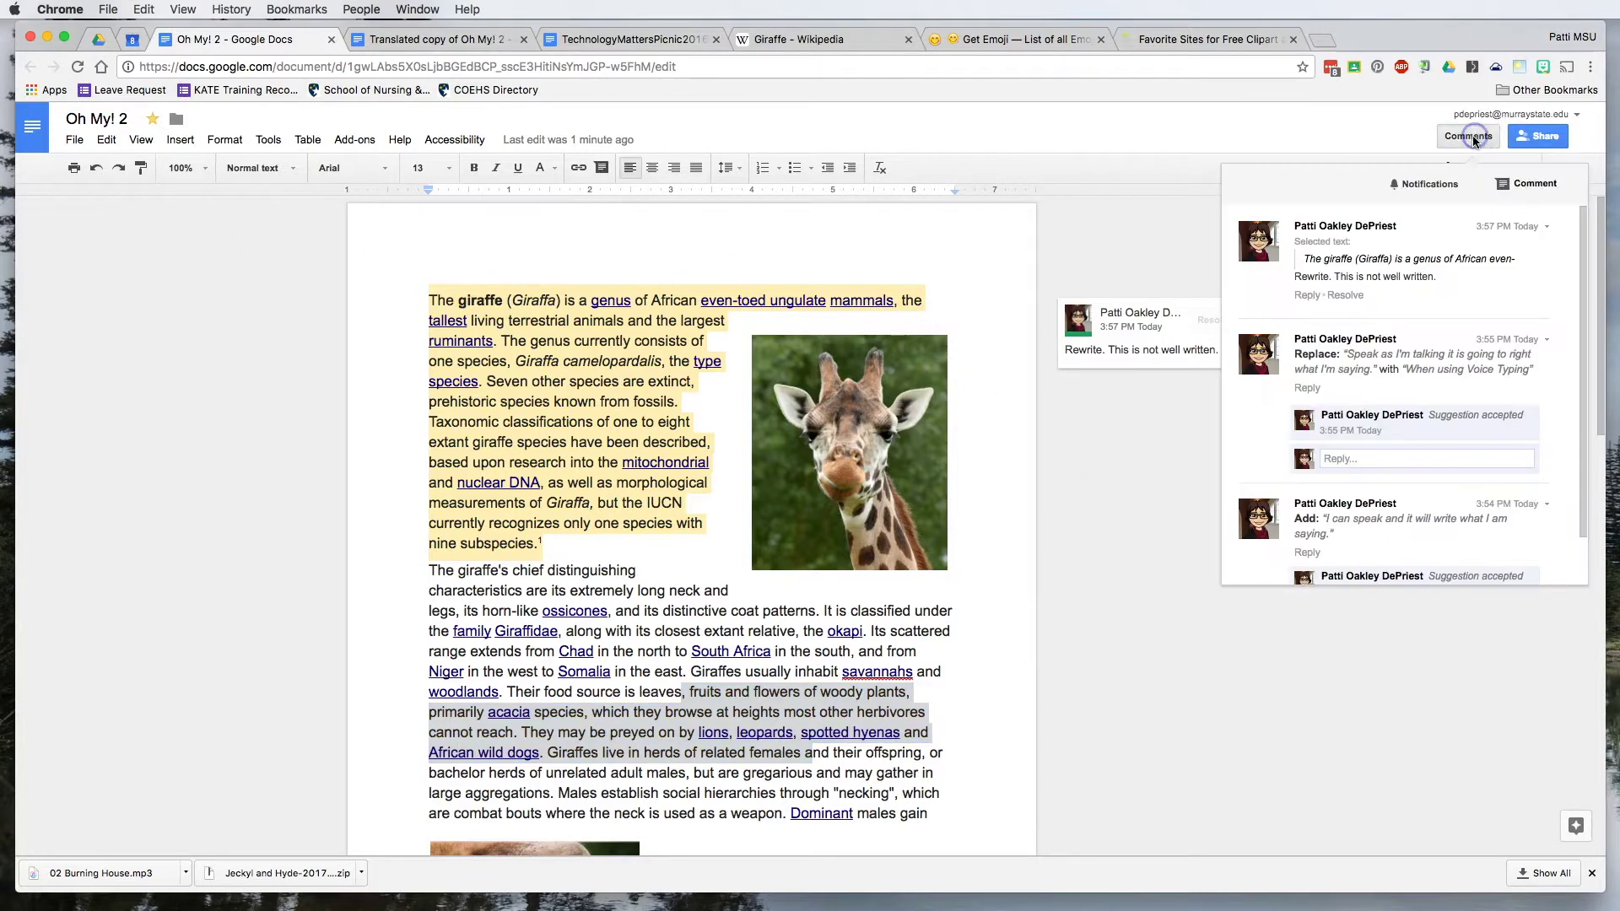
click(1532, 180)
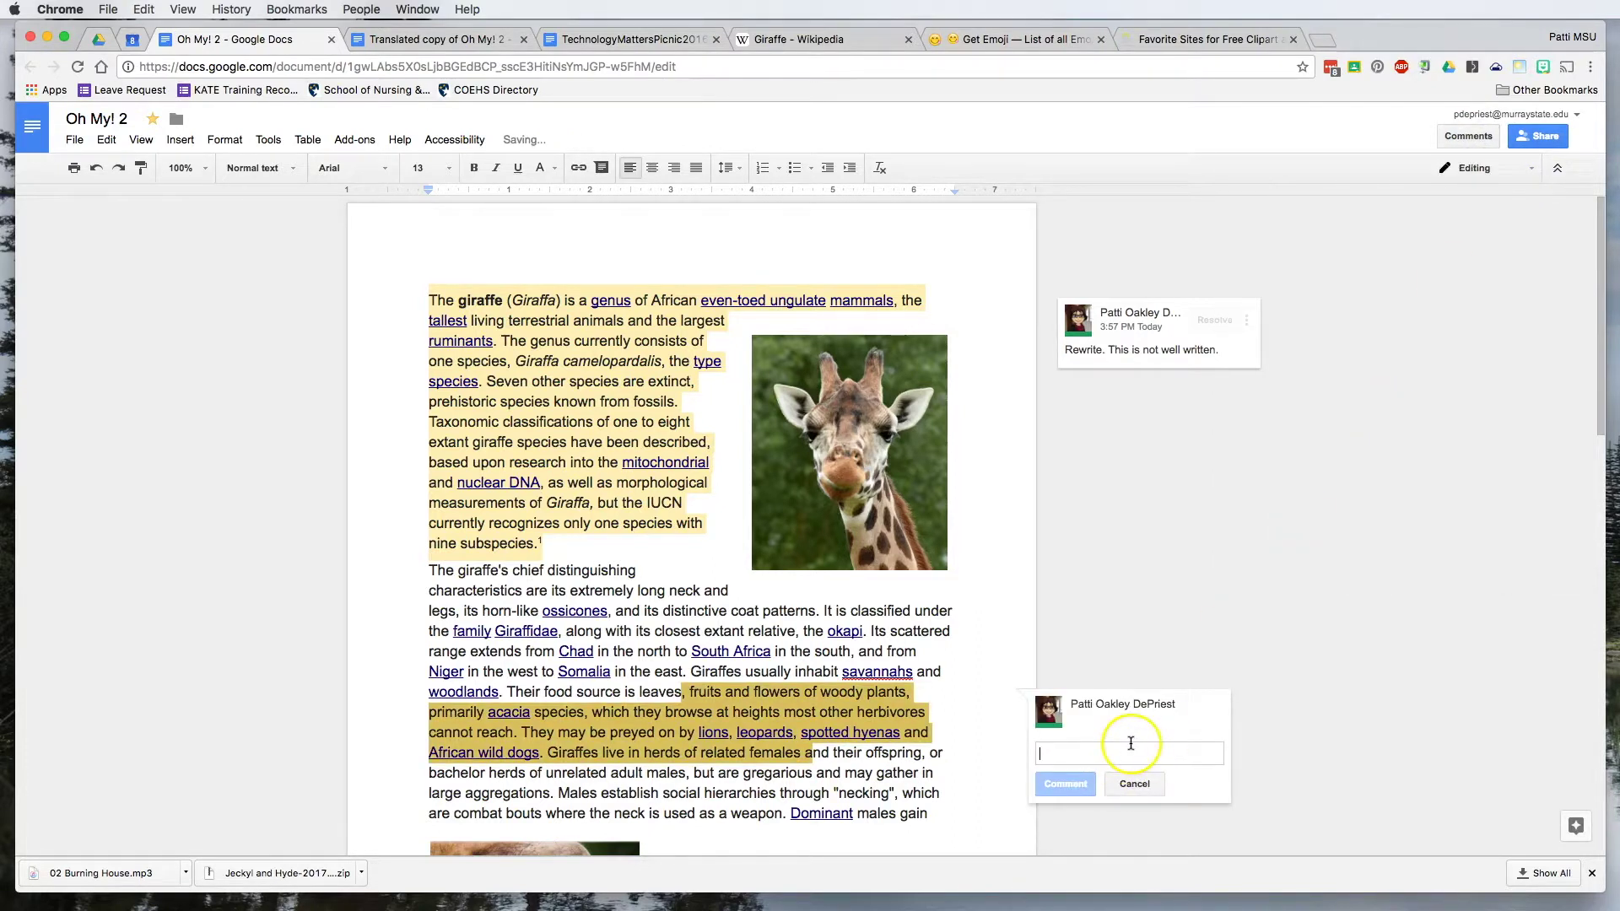
text(+)
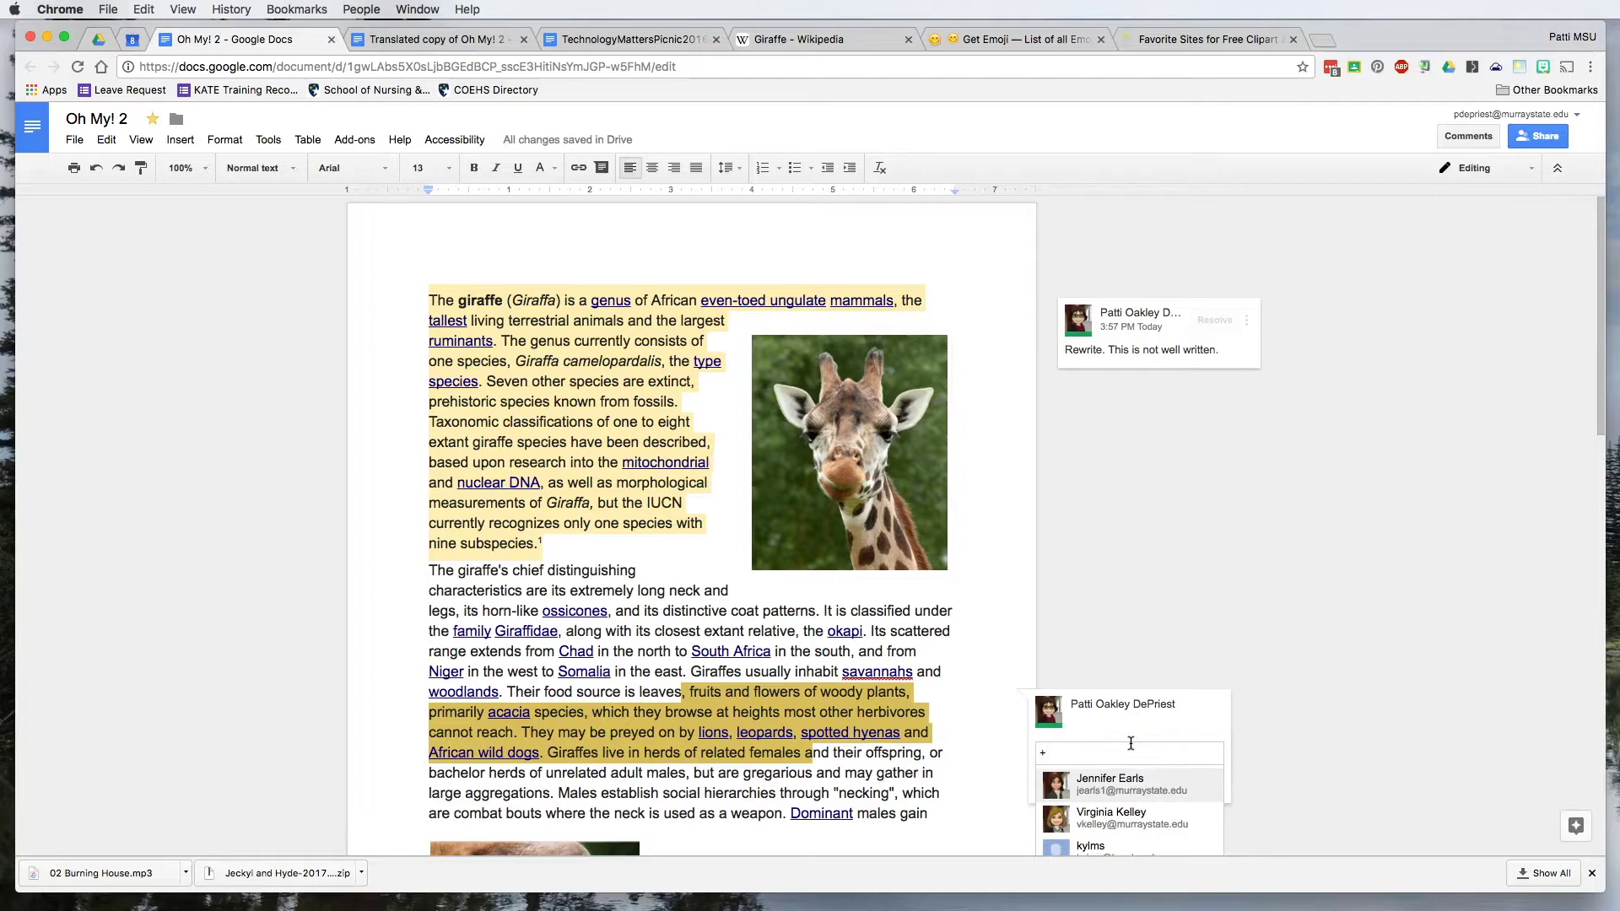
scroll(1378, 709, down, 5)
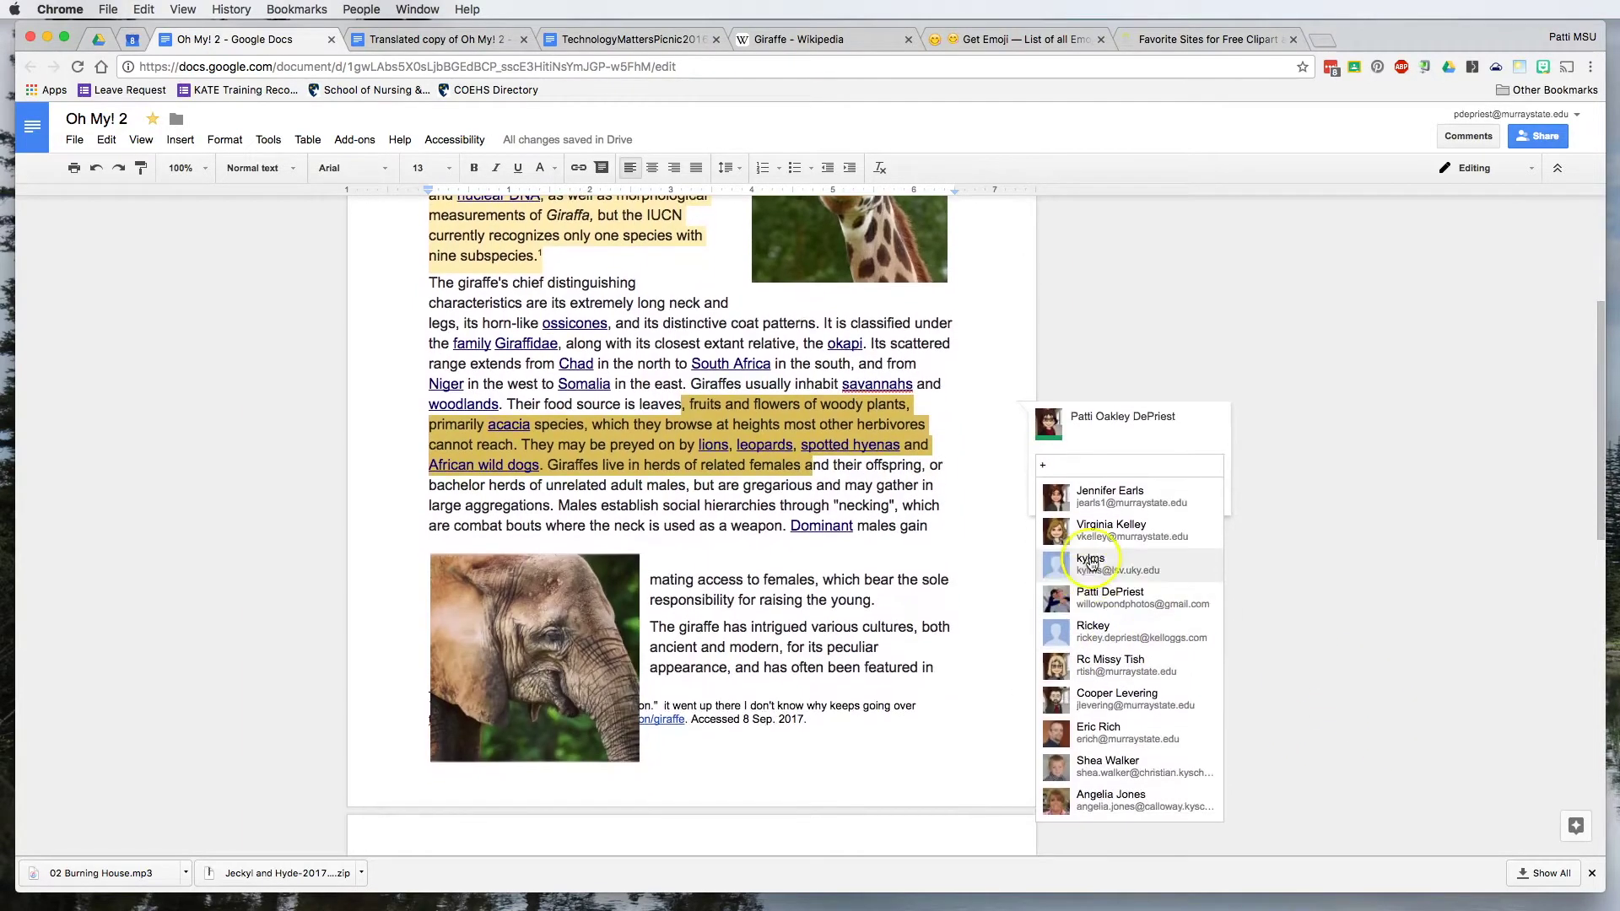
click(1097, 522)
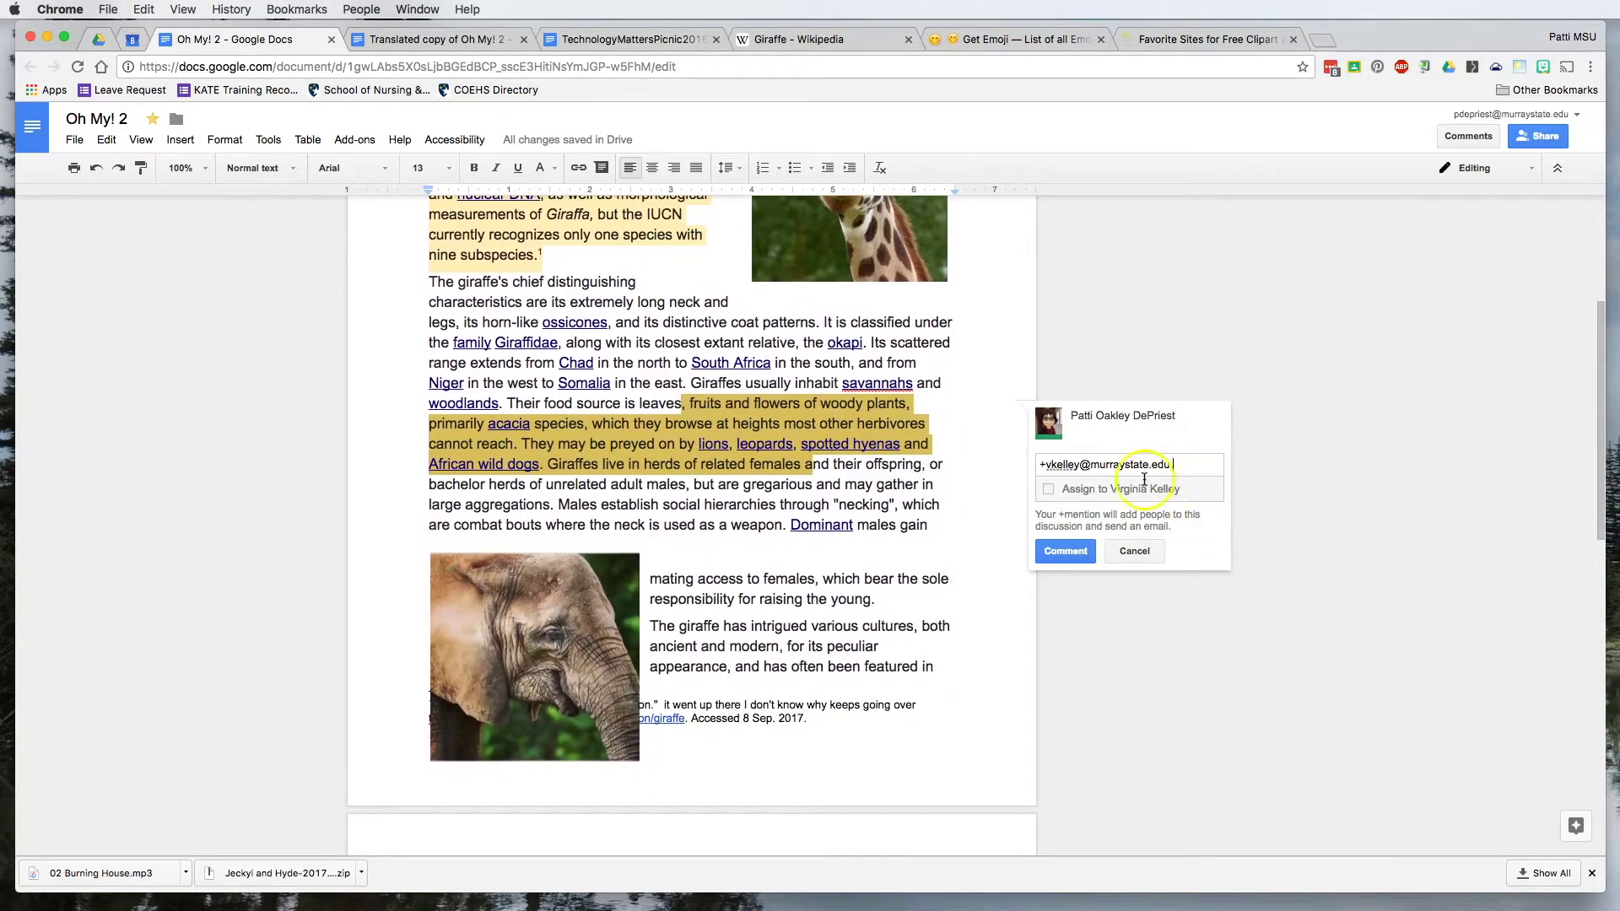
- Assign the comment to the mentioned colleague with the text "Would you look at this ...", and post it
click(1048, 490)
click(1185, 466)
text(Would you )
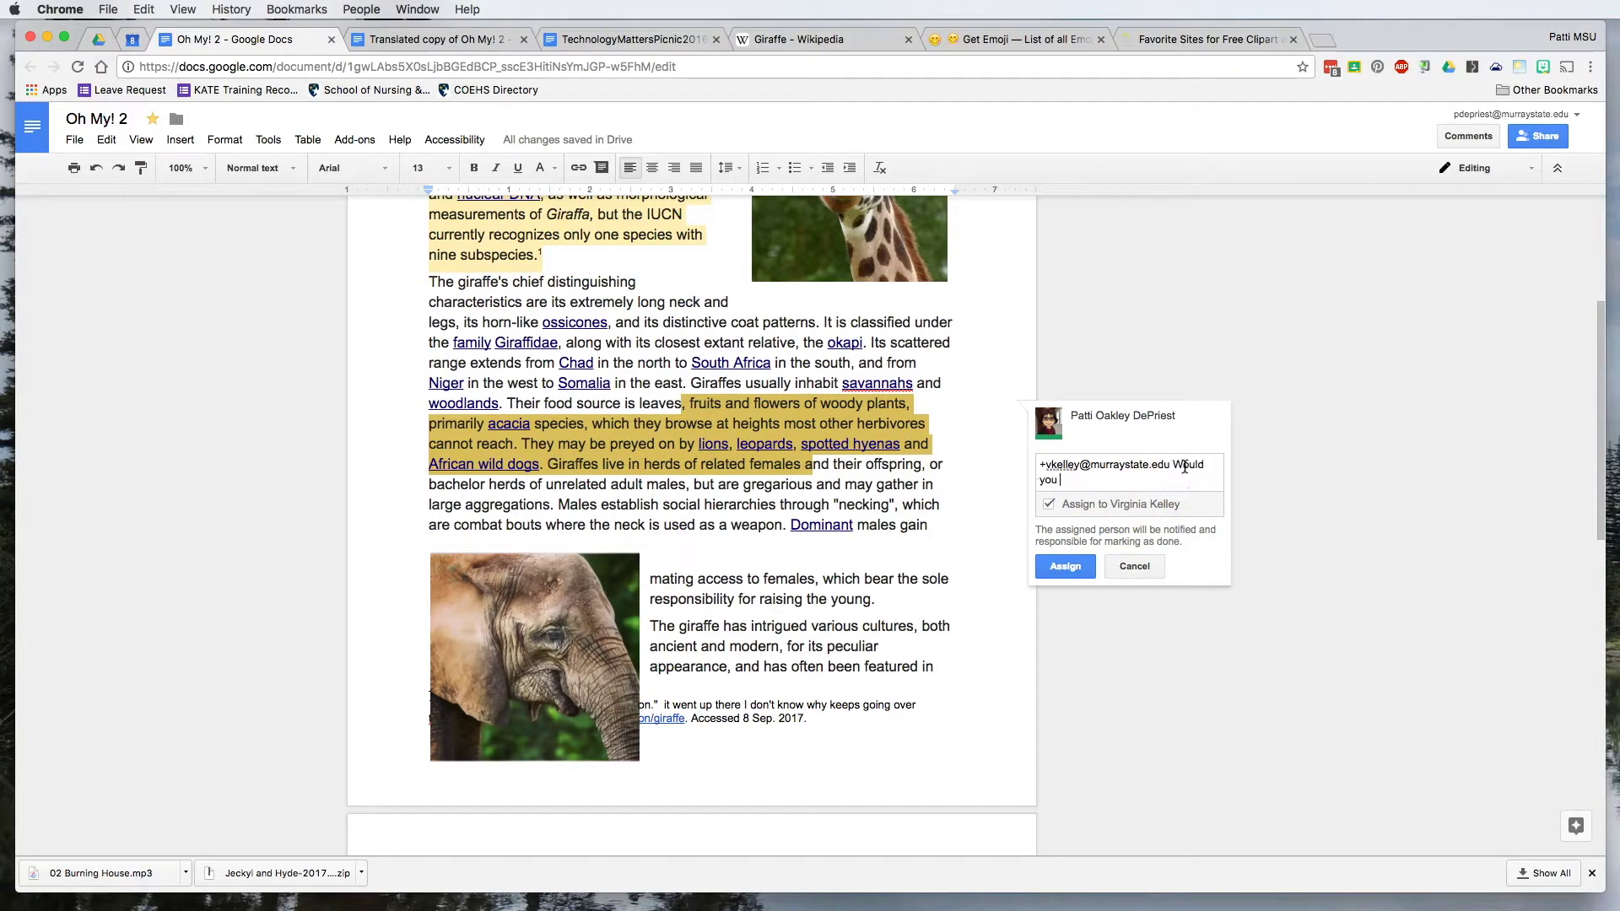
text(look at this ...)
click(1066, 568)
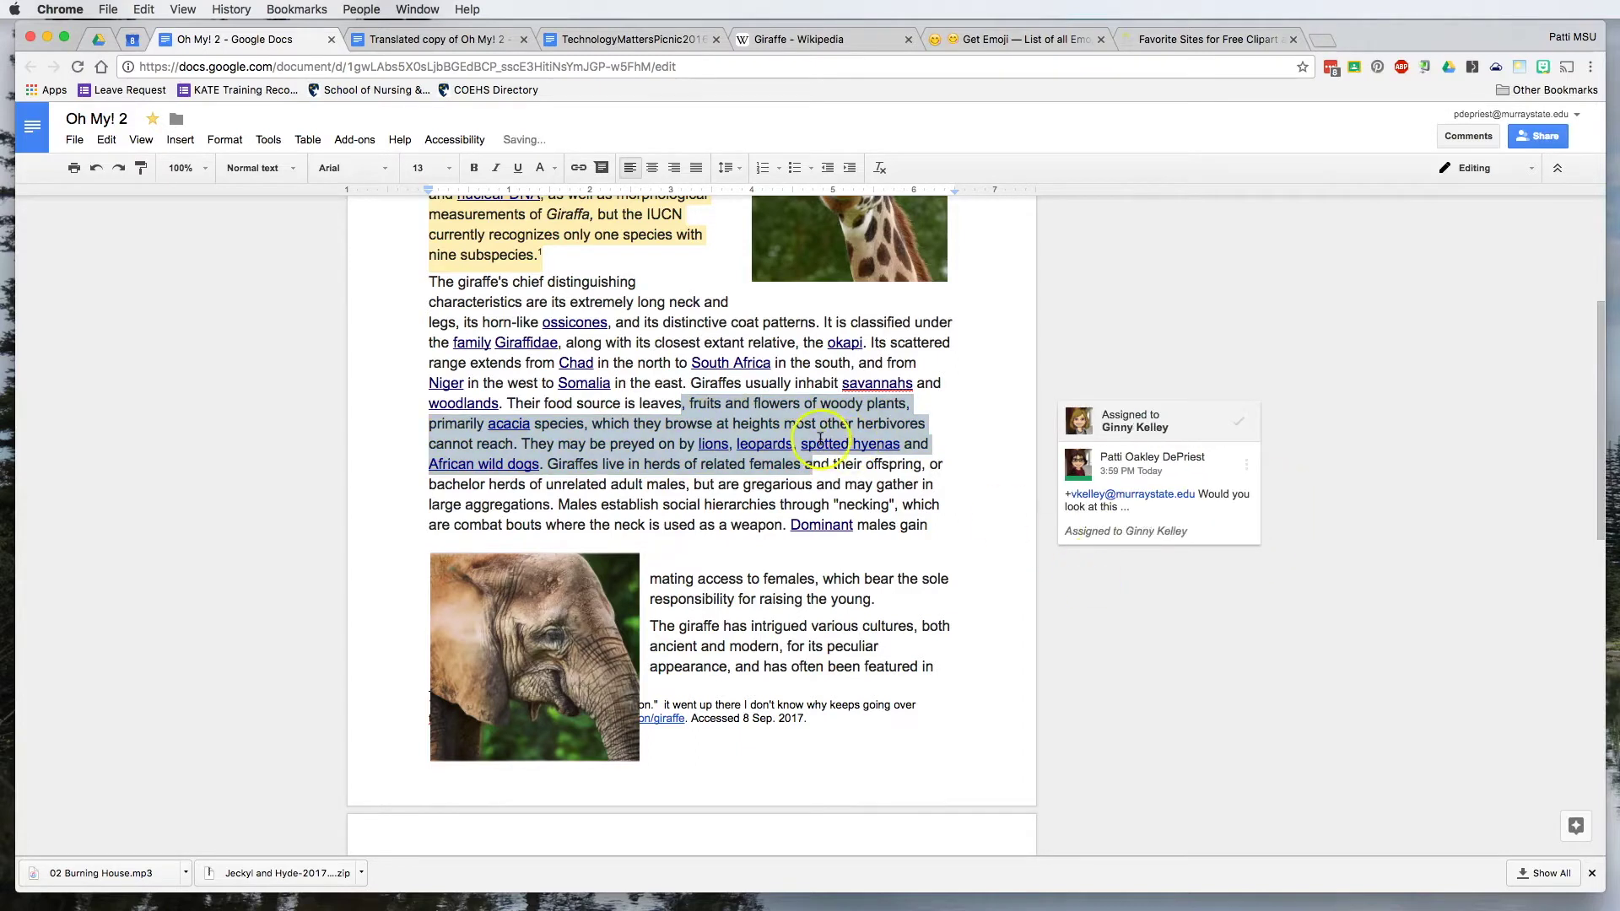
click(959, 481)
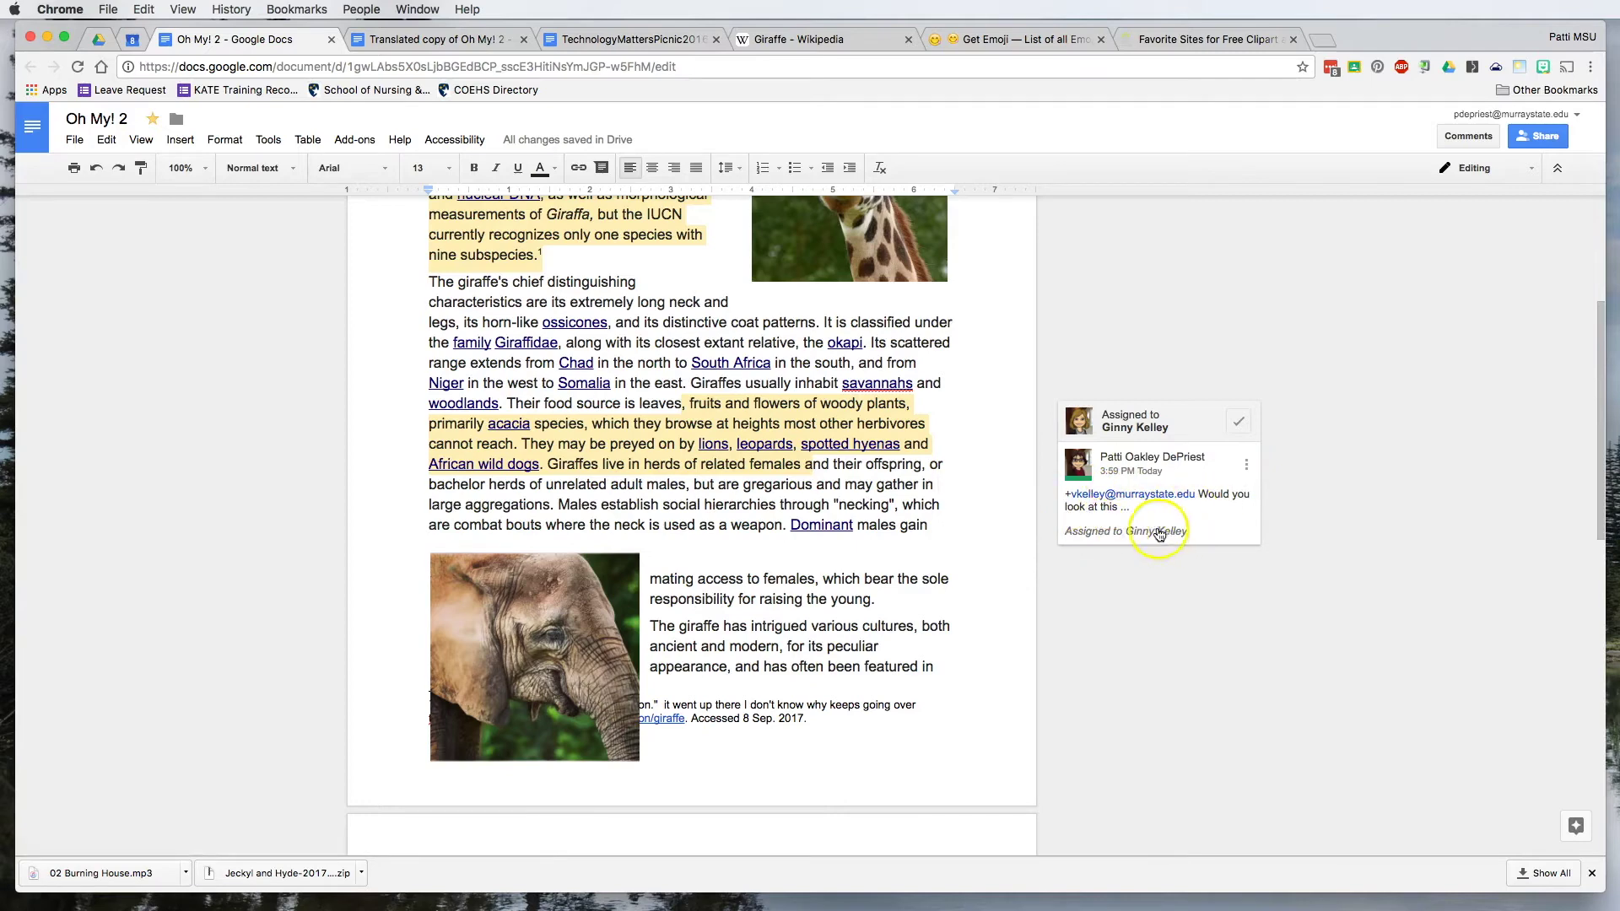
click(1076, 507)
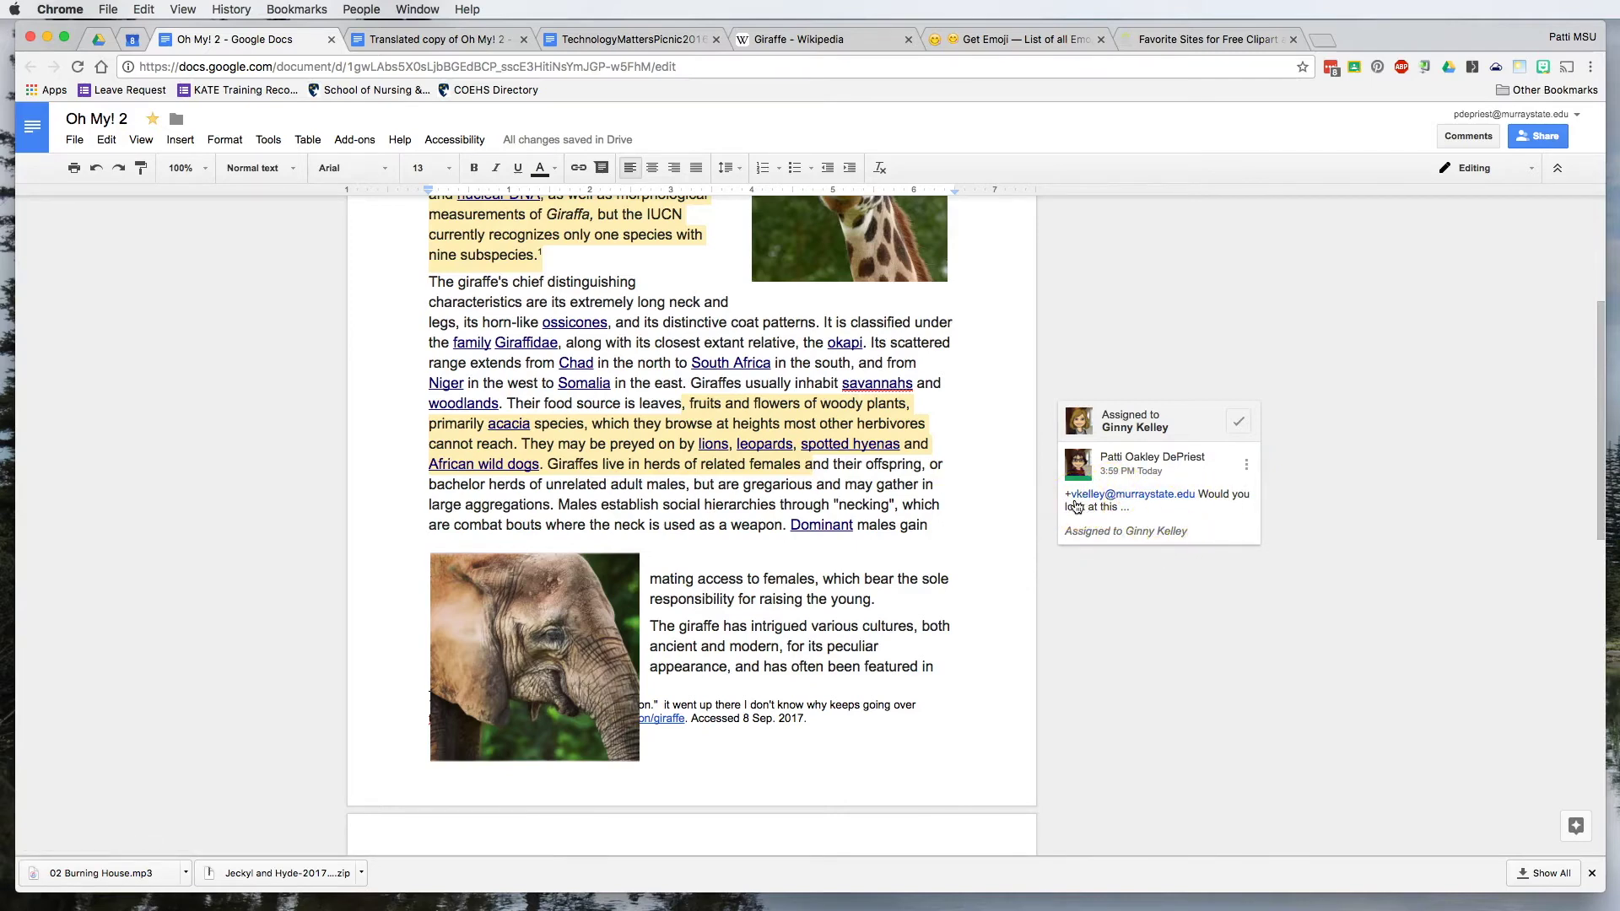